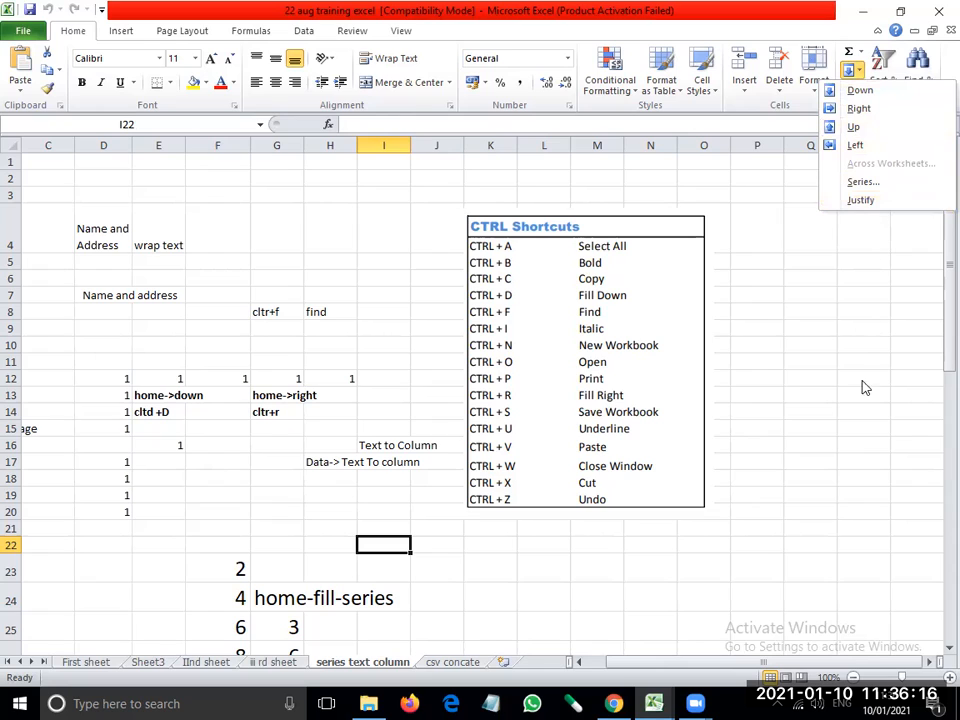
Select all cells of the series text column worksheet
click(223, 510)
click(532, 194)
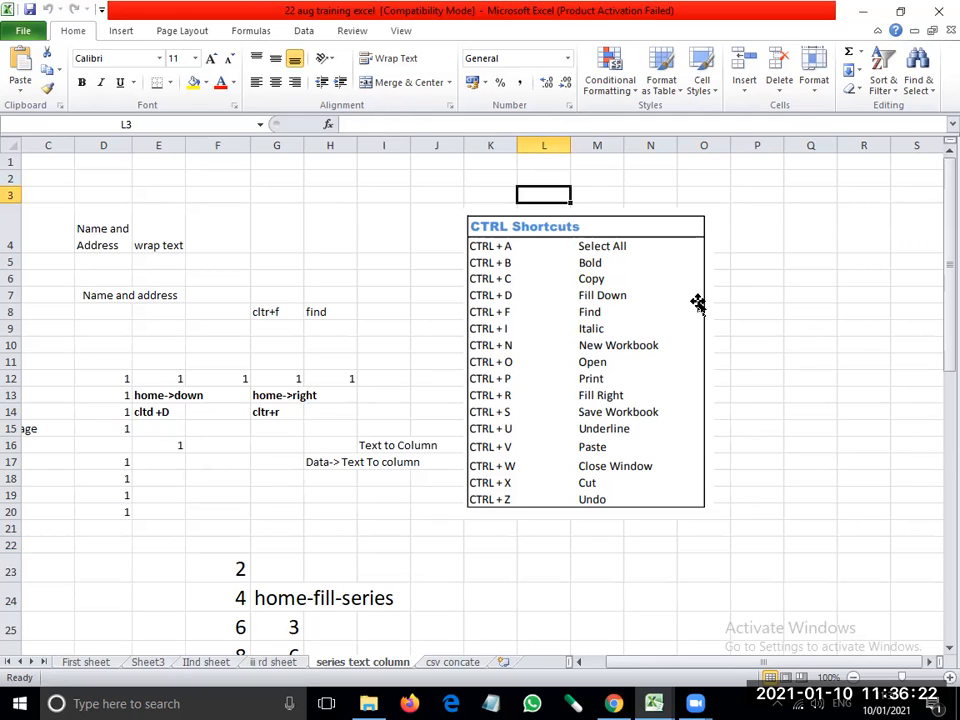
click(217, 228)
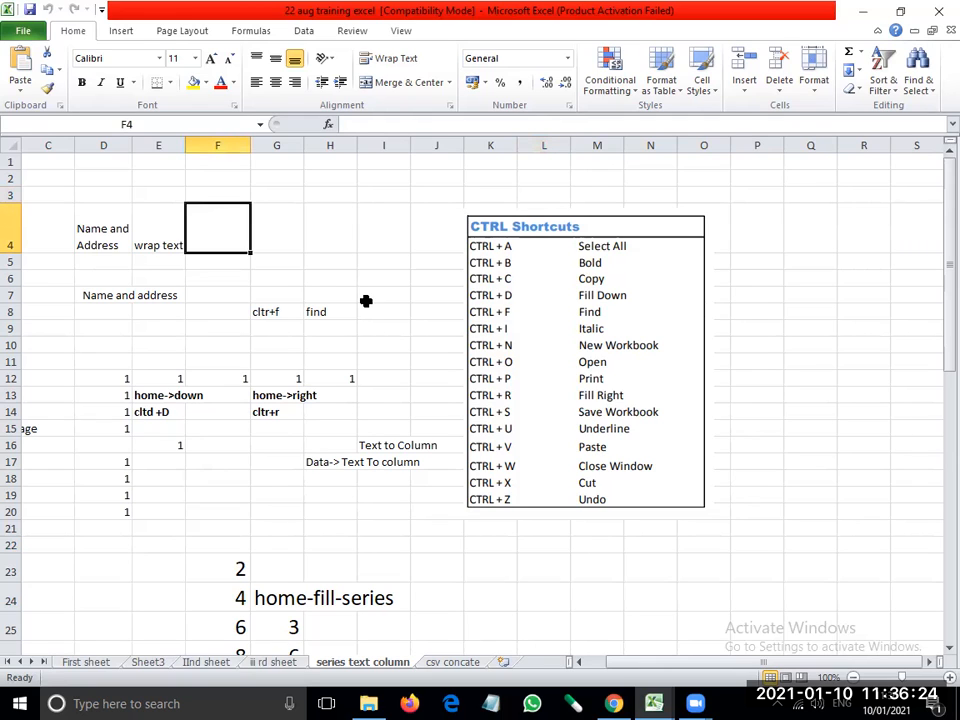
key(ctrl+a)
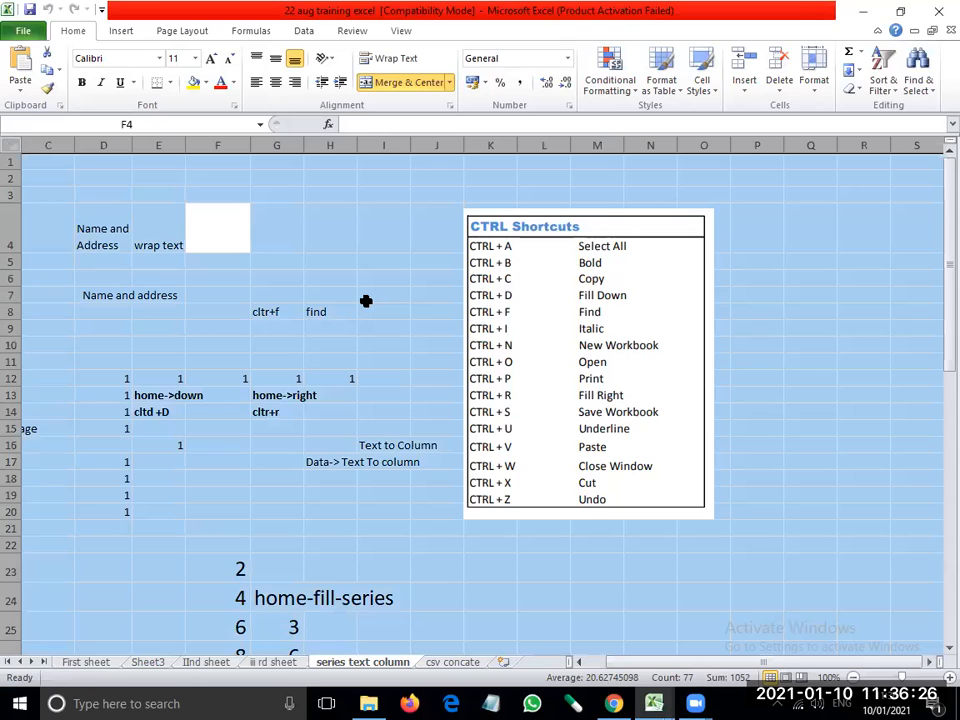
Make the "find" text in cell H8 bold
click(354, 304)
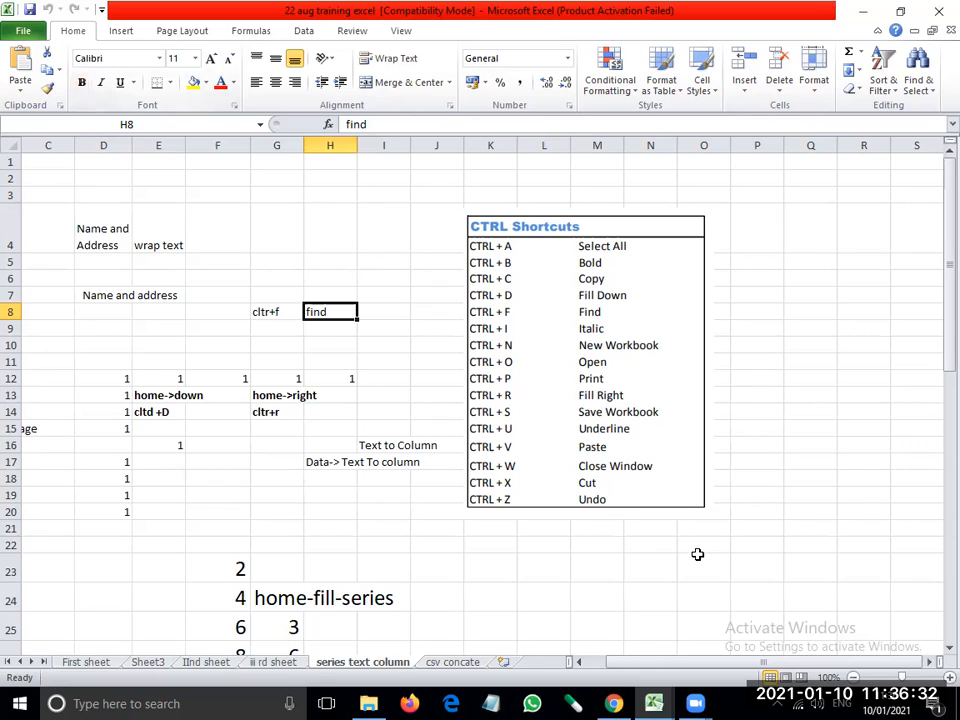
key(ctrl+b)
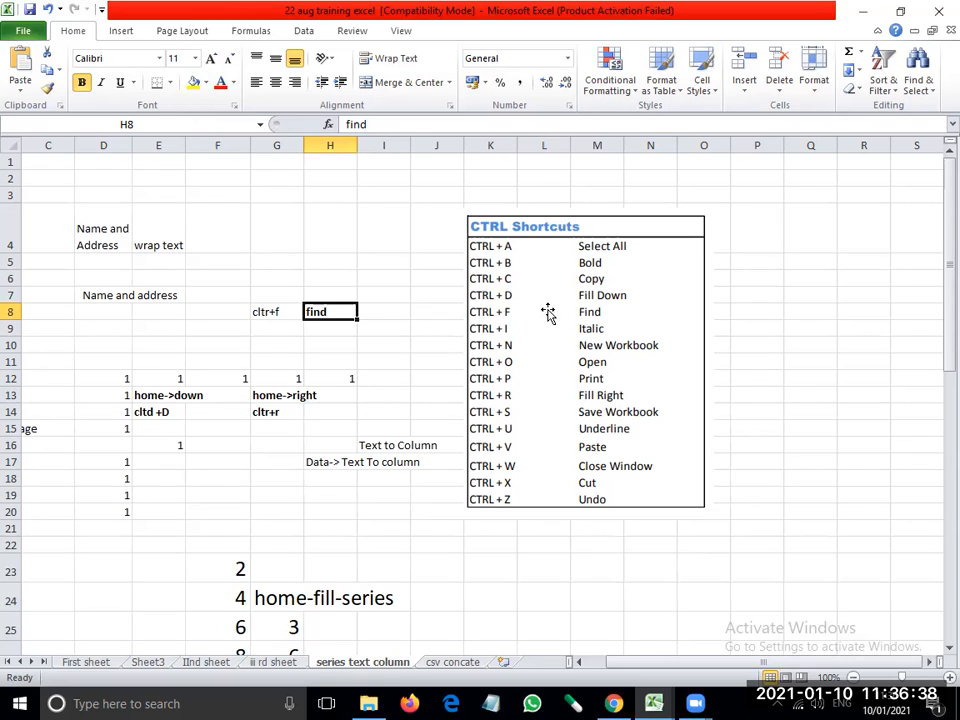
Copy the merged "Name and address" cell in D7 and paste it into D10
click(154, 305)
key(Up)
key(Left)
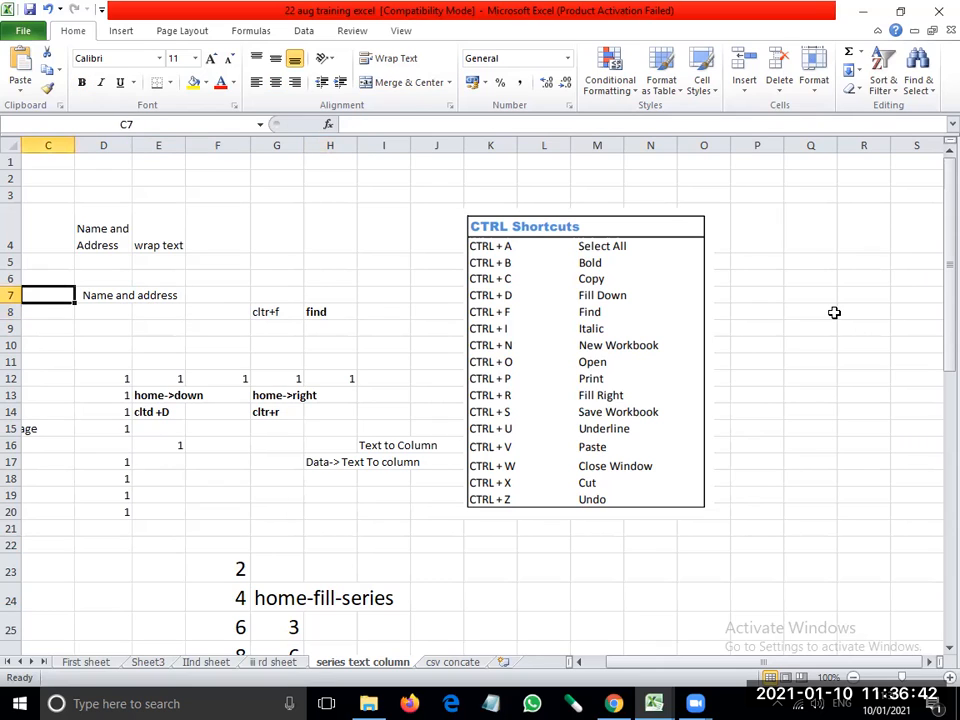
key(Right)
key(ctrl+c)
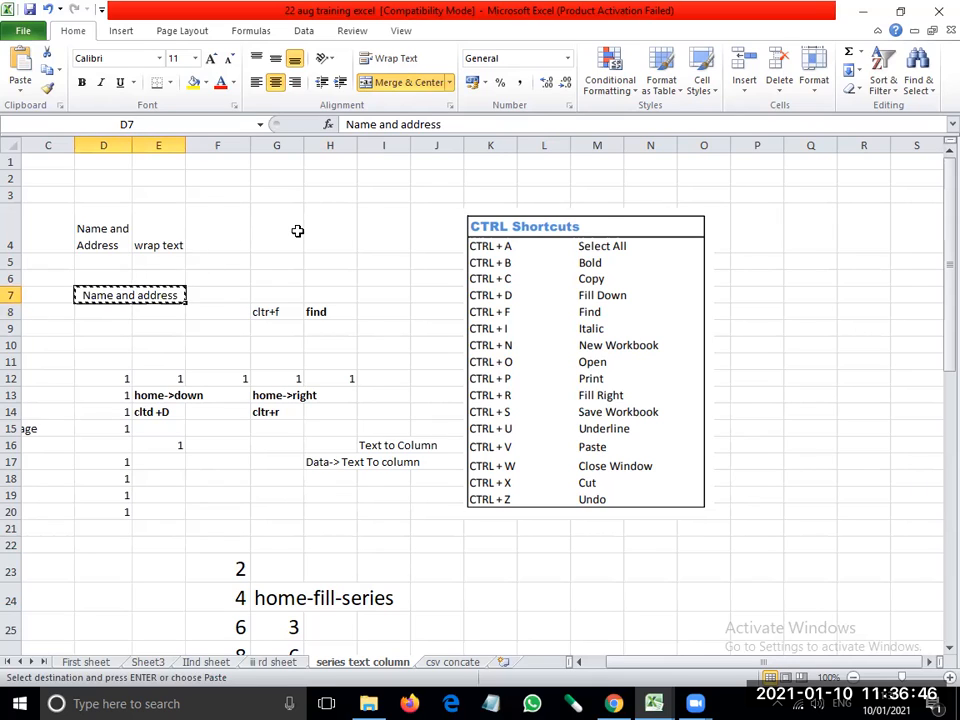
click(90, 344)
key(ctrl+v)
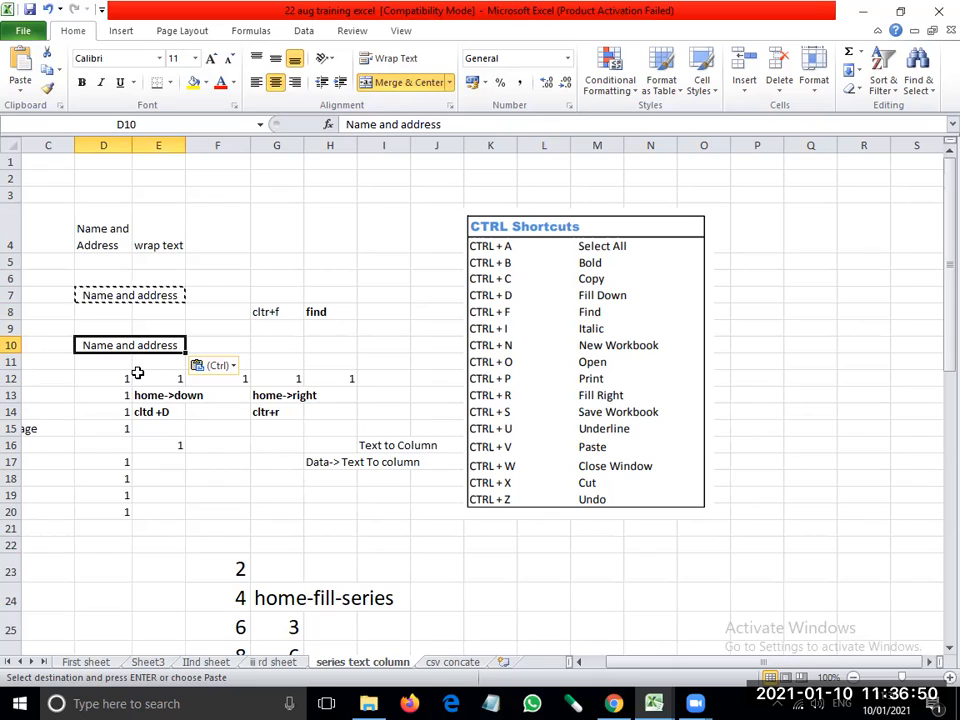
Move the pasted "Name and address" cell from D10 to H5
key(ctrl+c)
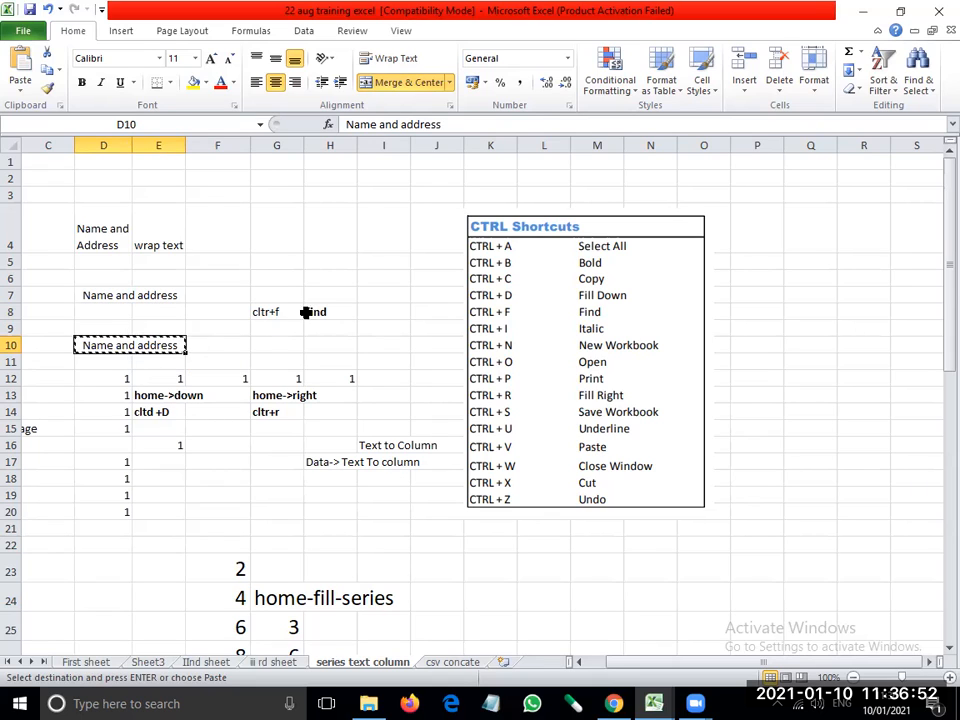
click(340, 262)
key(Return)
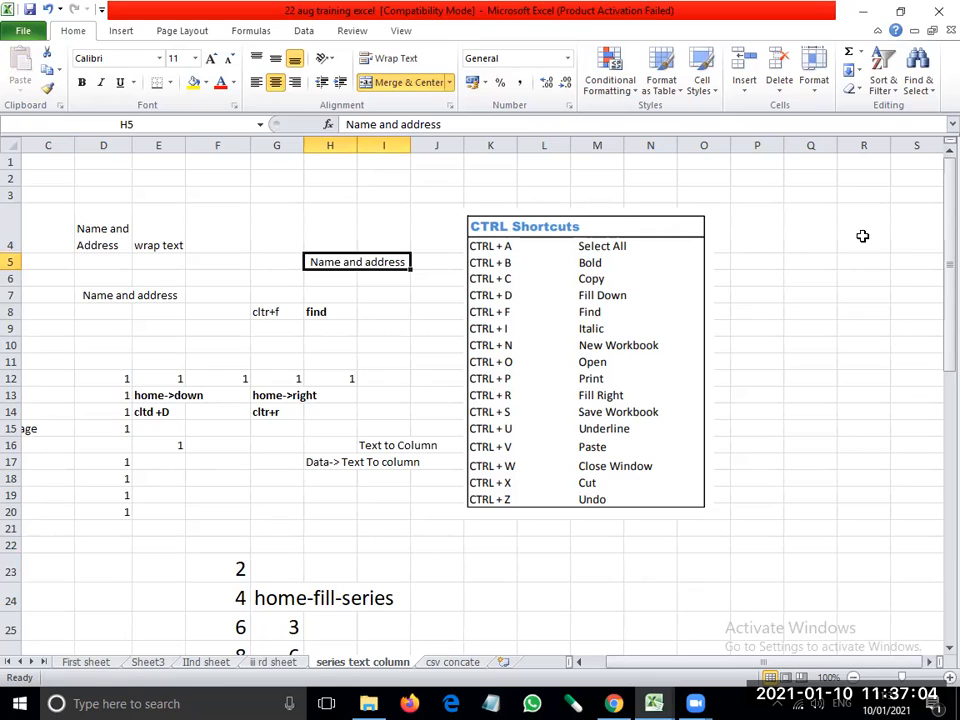
Enter 2 in cell P5 and fill it down through P13
click(778, 264)
text(2)
key(Return)
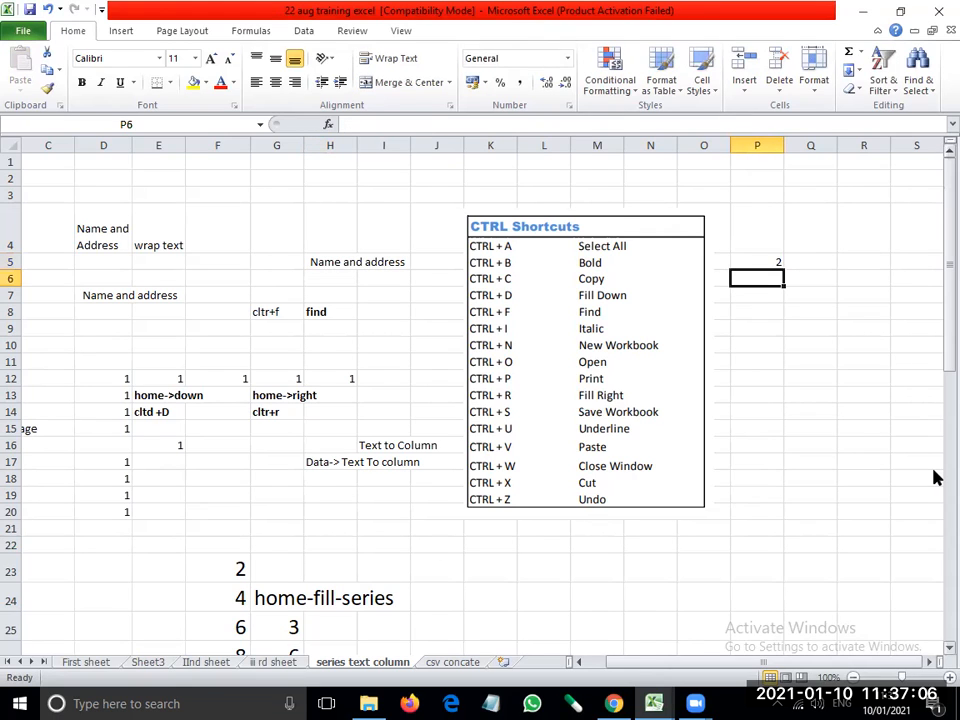
drag(760, 255, 776, 399)
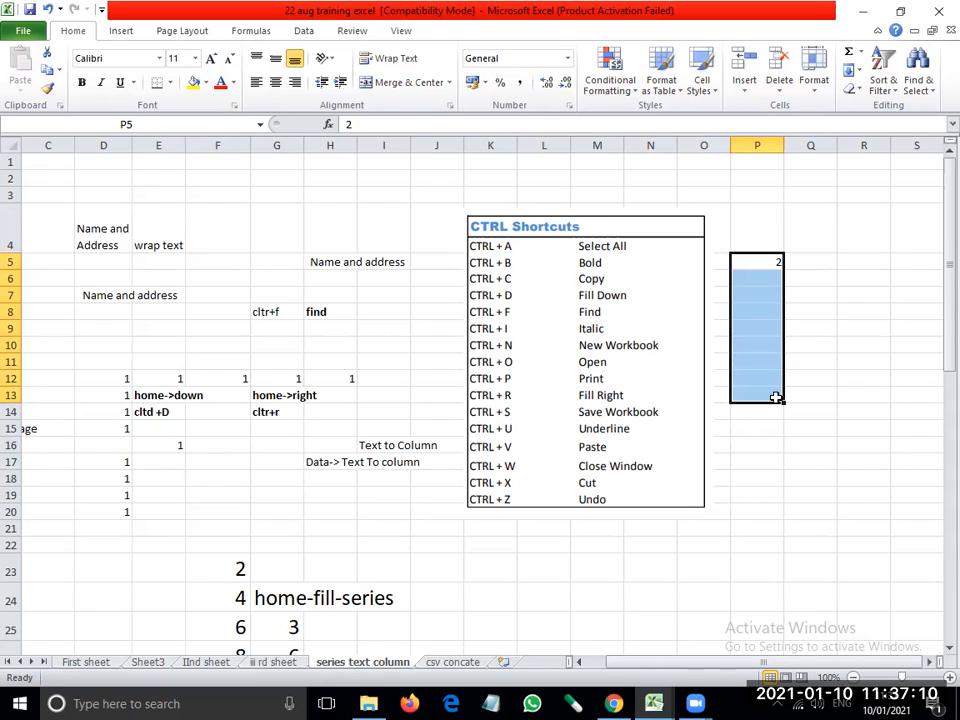
key(ctrl+d)
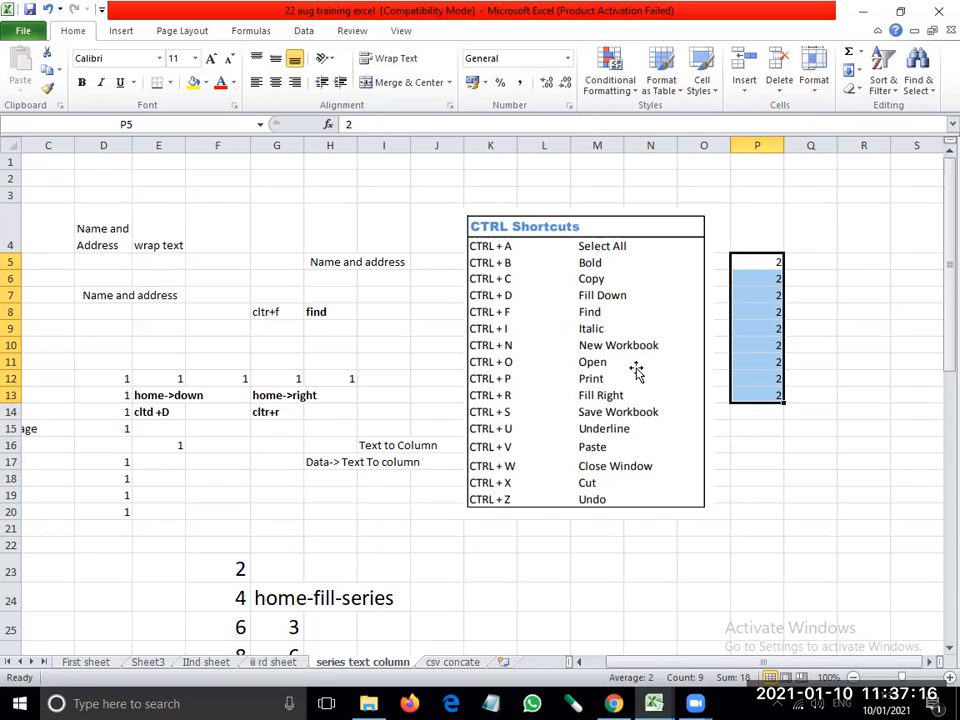
Create a new blank workbook and close it again
click(590, 329)
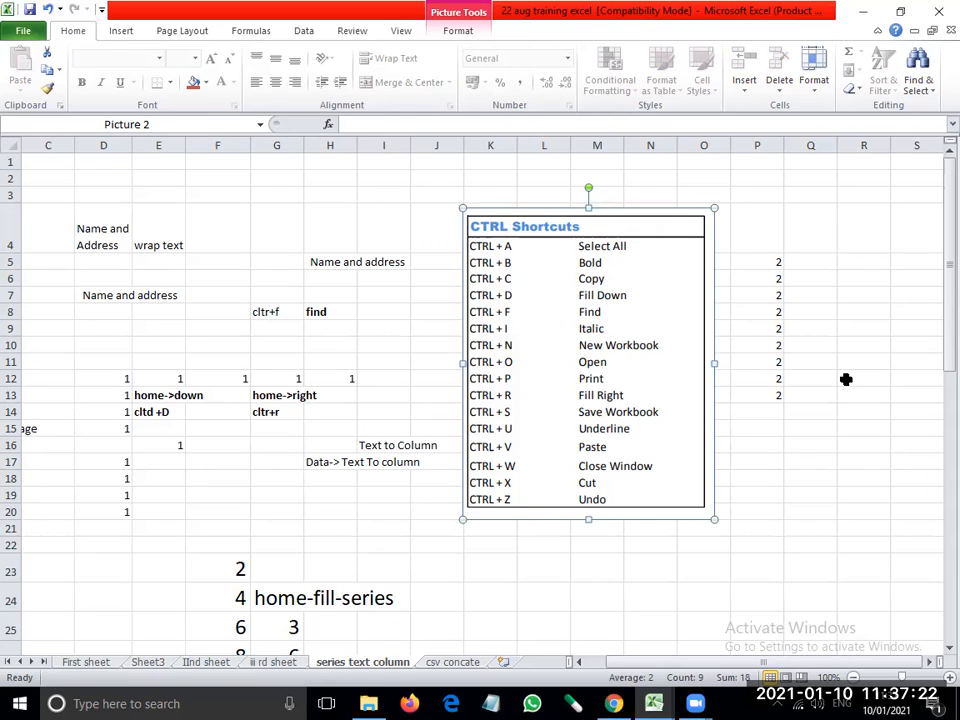
click(22, 27)
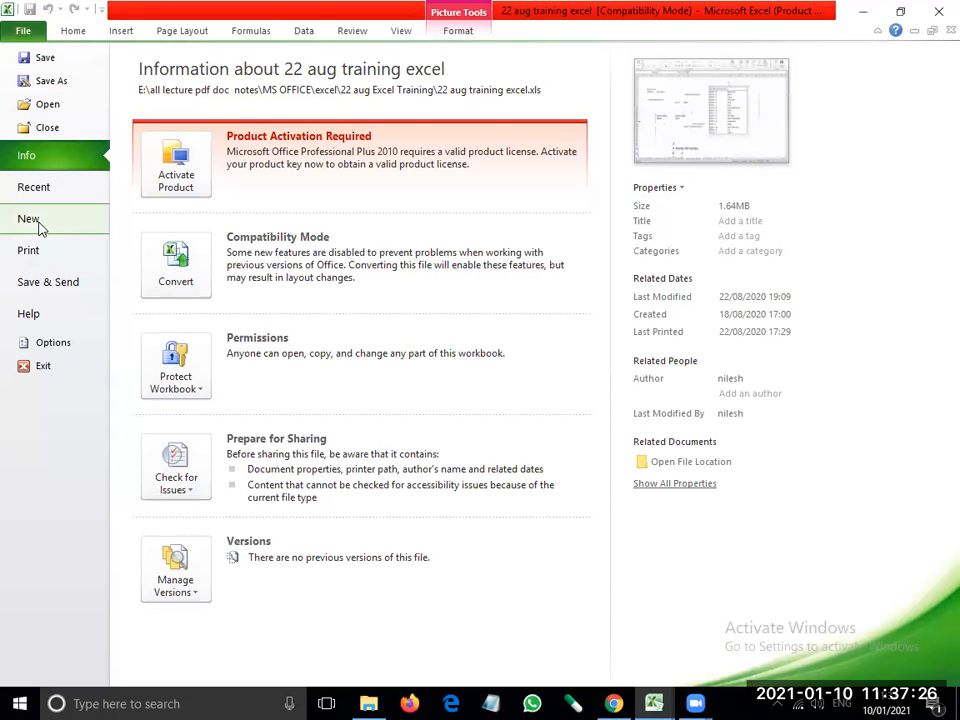
key(Escape)
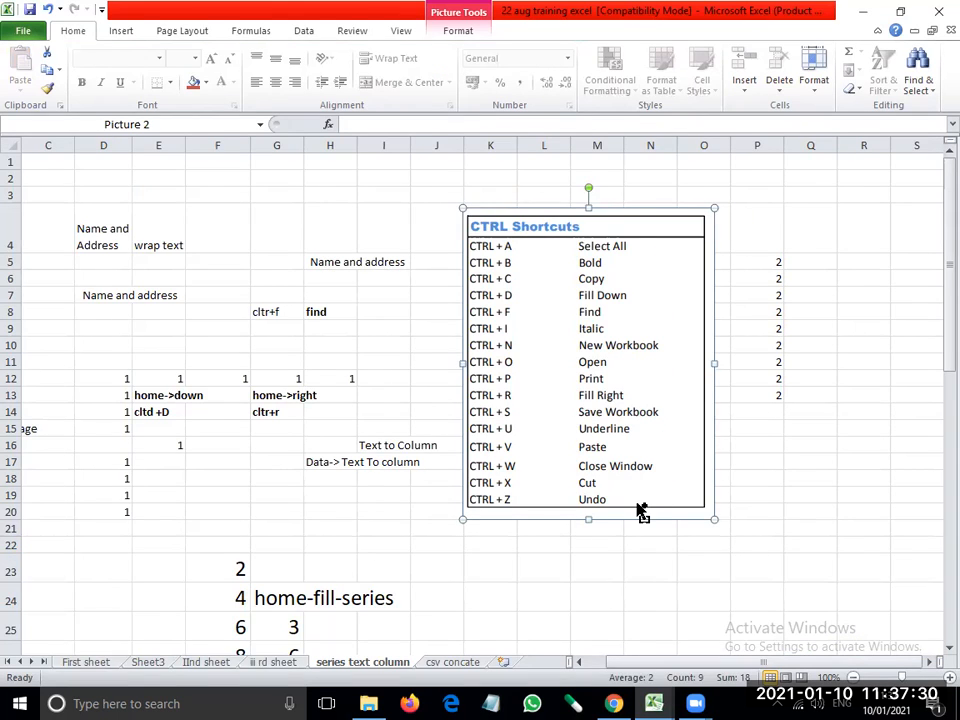
key(ctrl+n)
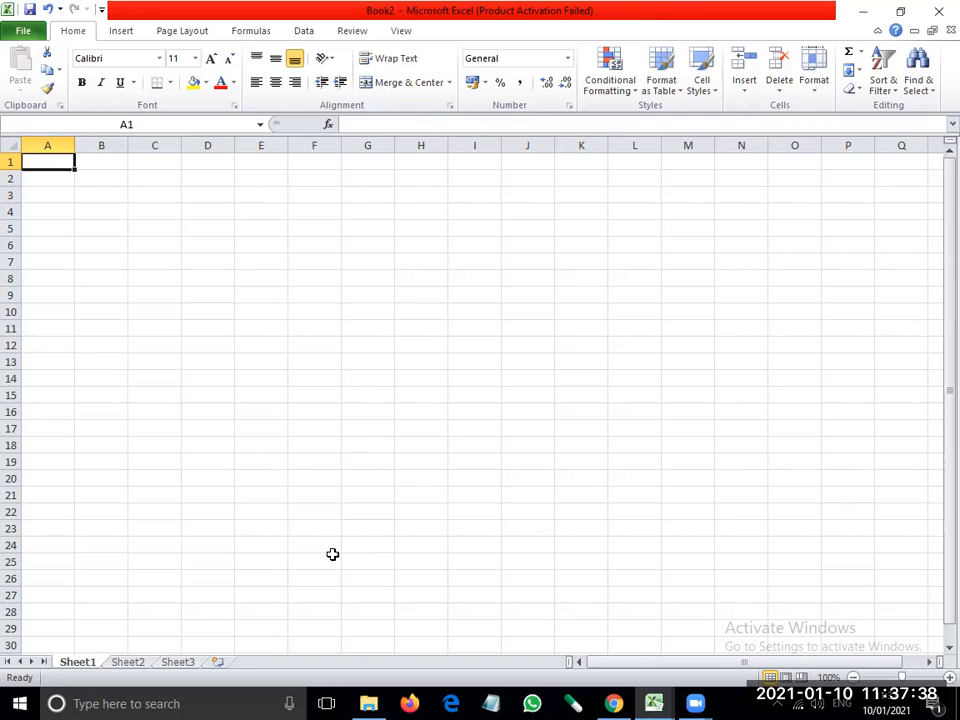
key(ctrl+w)
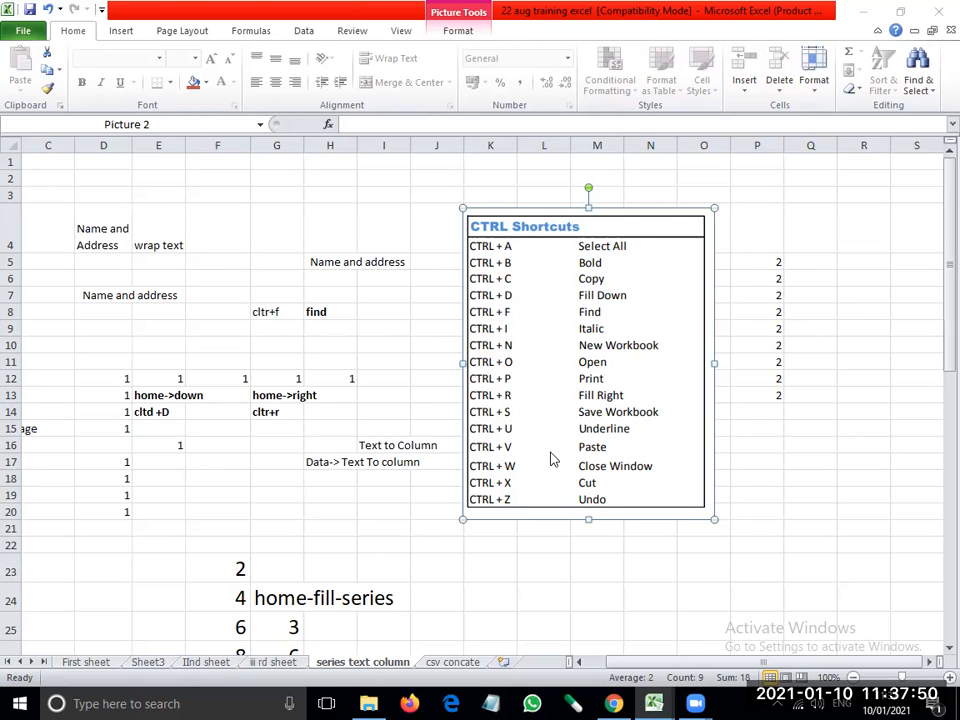
Open the Book1 workbook from the Documents folder and return to the 22 aug training excel workbook
key(ctrl+o)
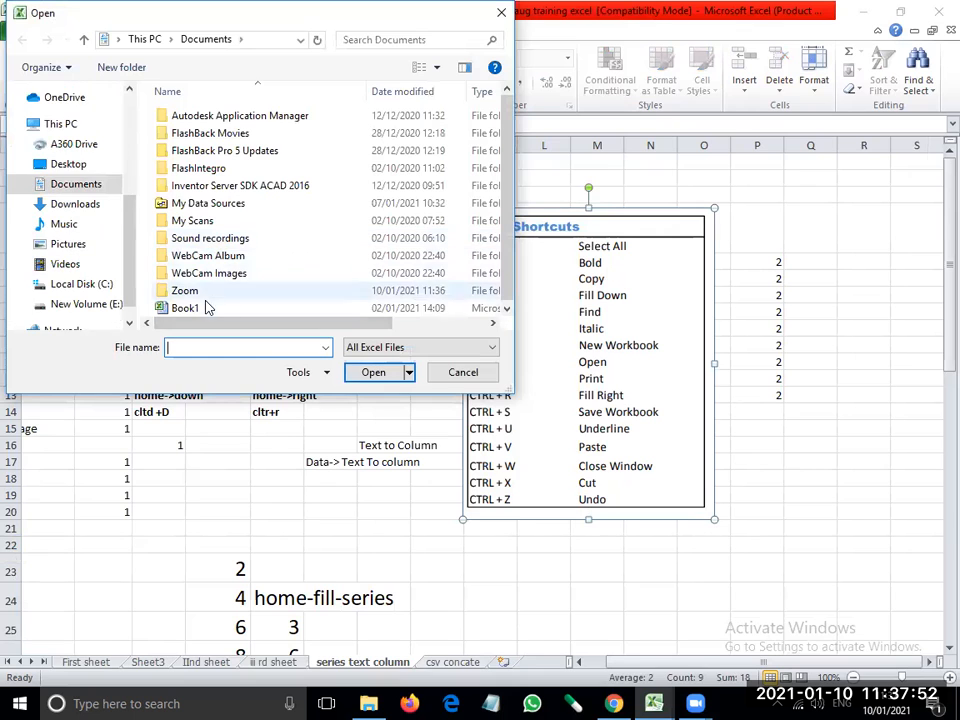
click(186, 307)
click(386, 376)
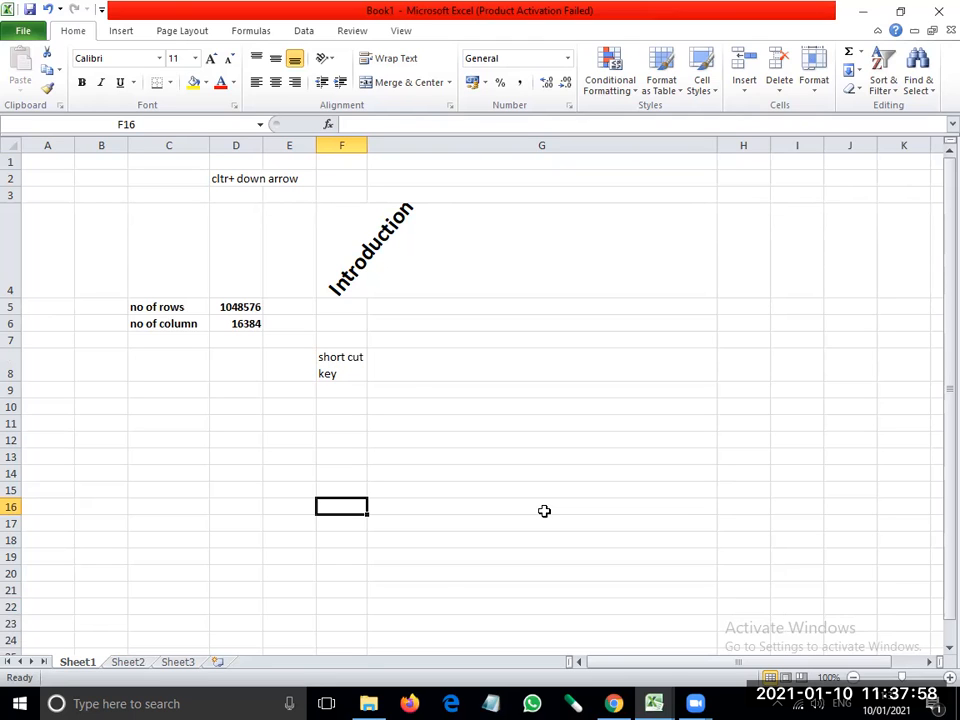
key(alt+Tab)
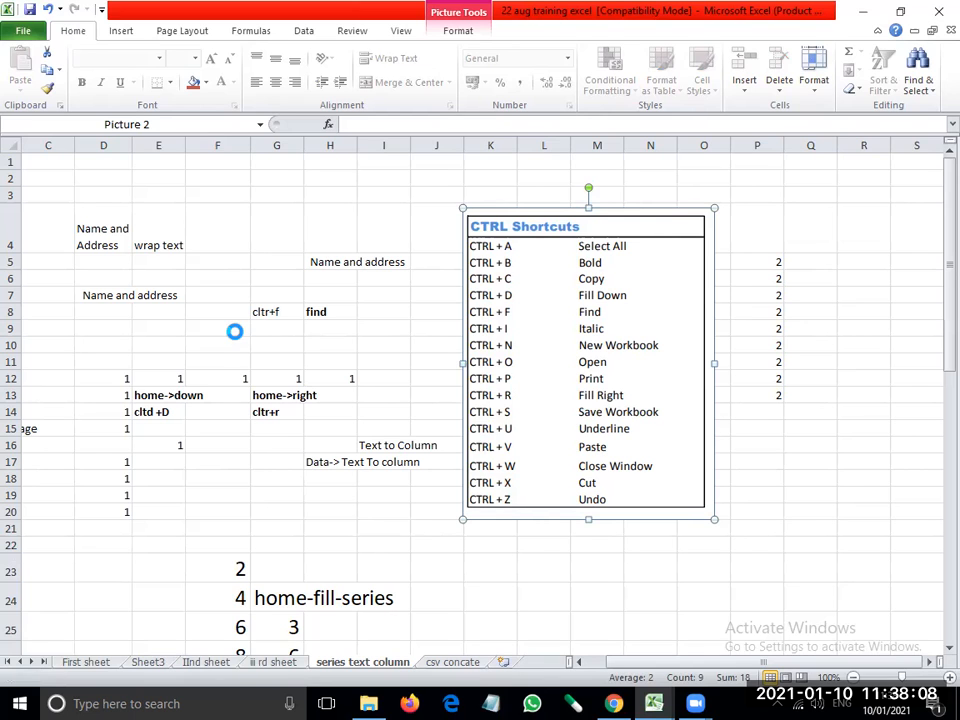
Enter and delete jjj in cell G21, and undo the edits back through the fill-down below P5
click(537, 458)
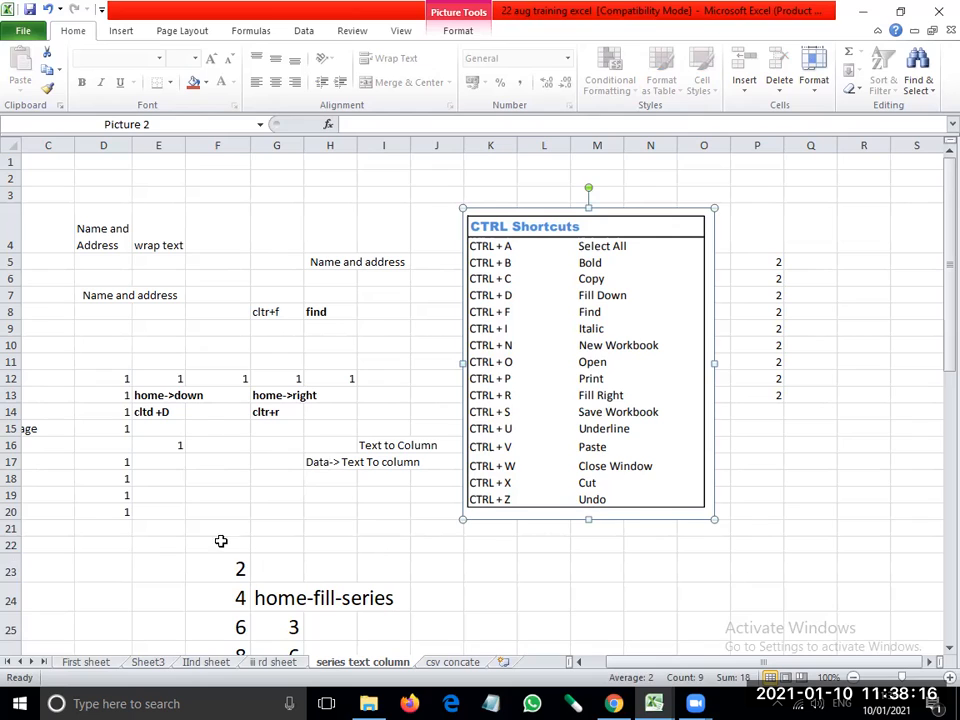
click(277, 528)
text(jjj)
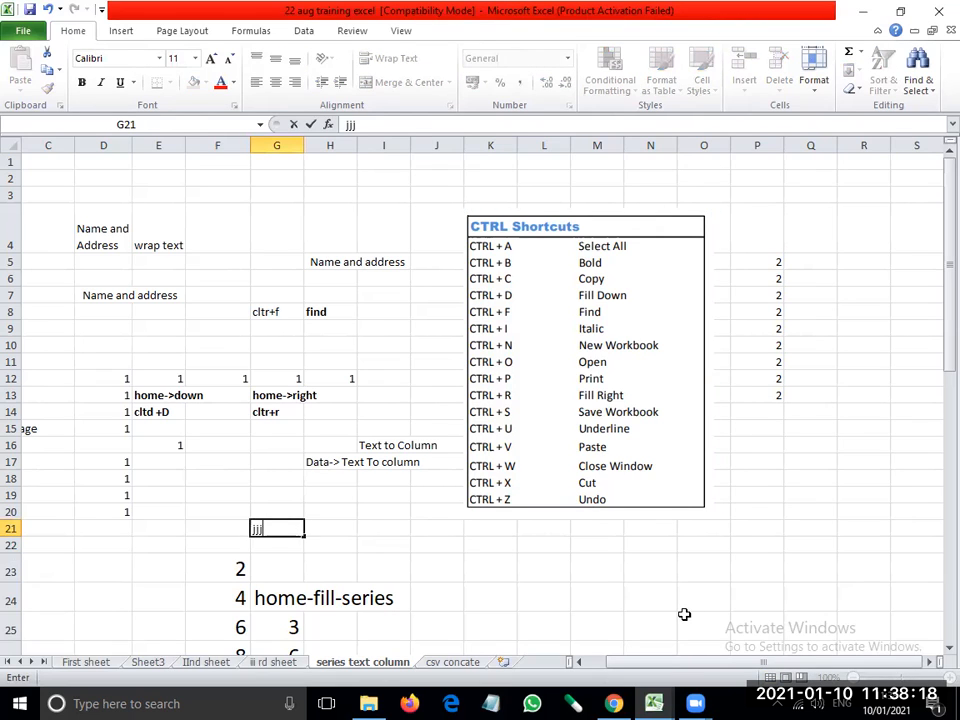
key(Return)
key(Up)
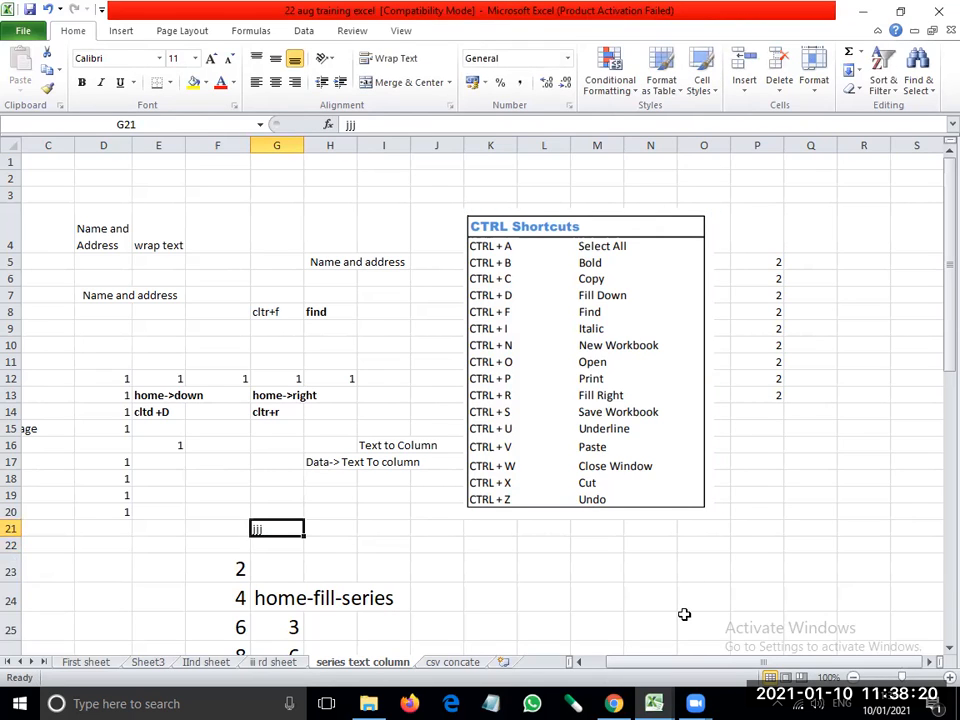
key(Delete)
key(ctrl+z)
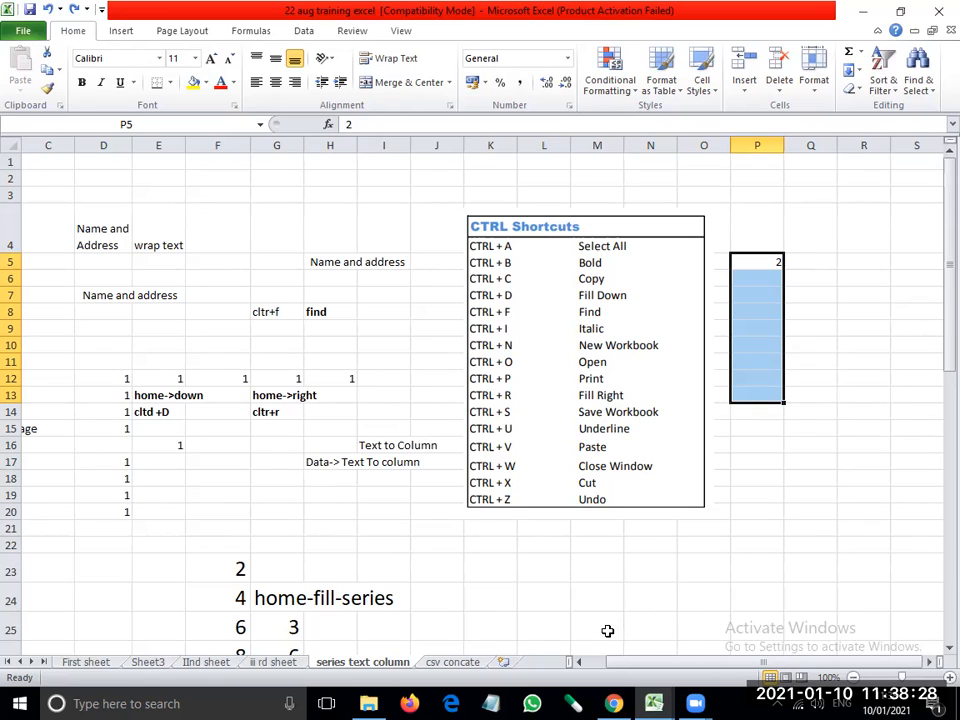
Enter 987 in cell G22, undo the entry and redo it
click(286, 540)
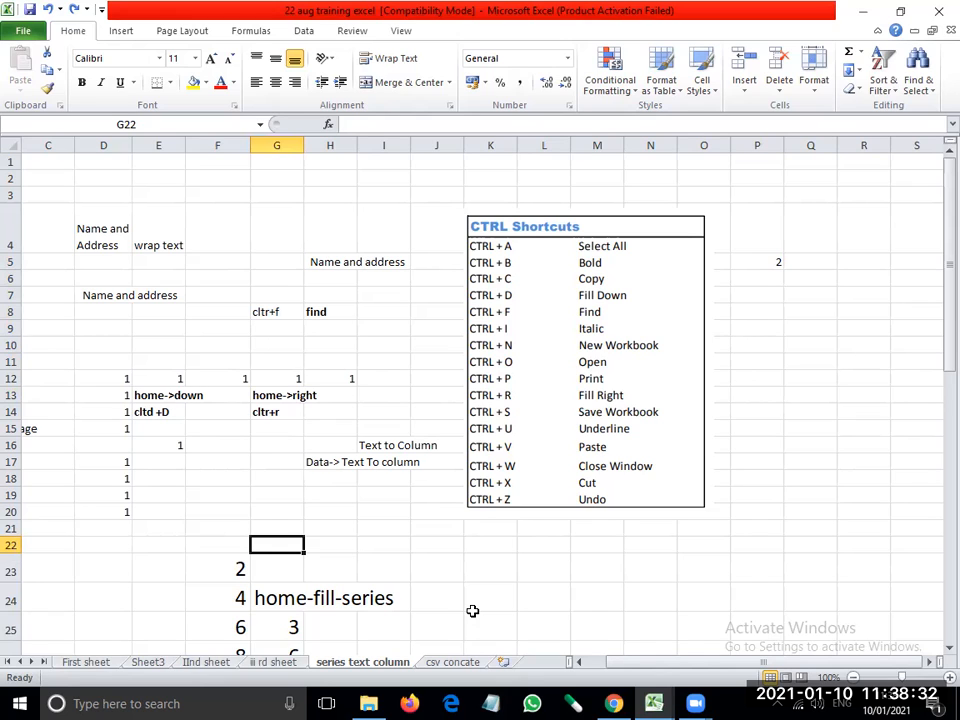
text(987)
key(Return)
key(Up)
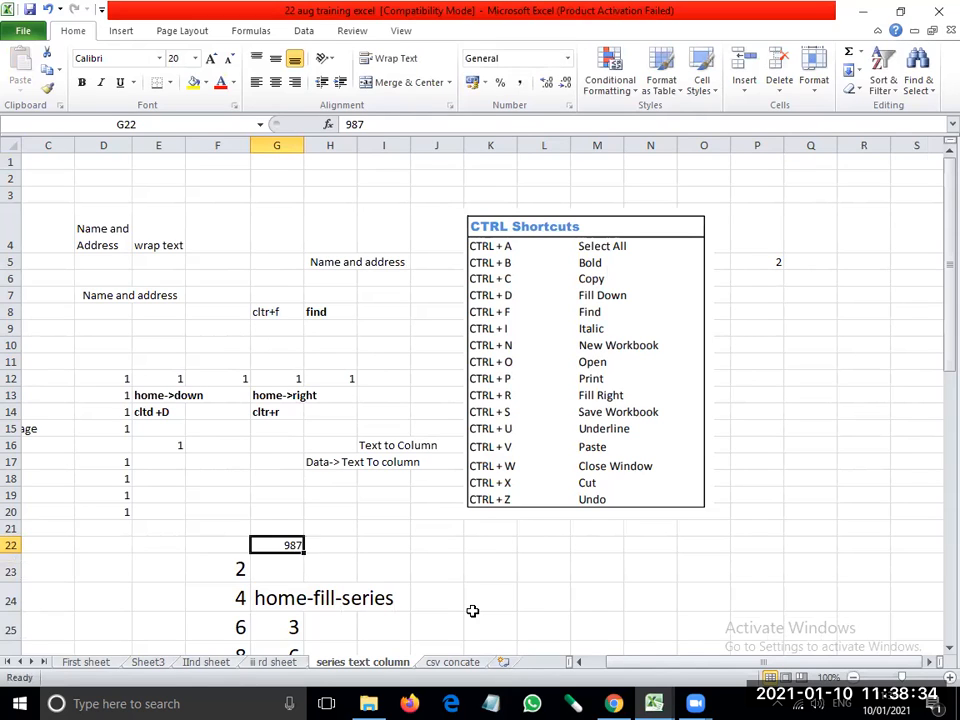
key(Up)
key(ctrl+z)
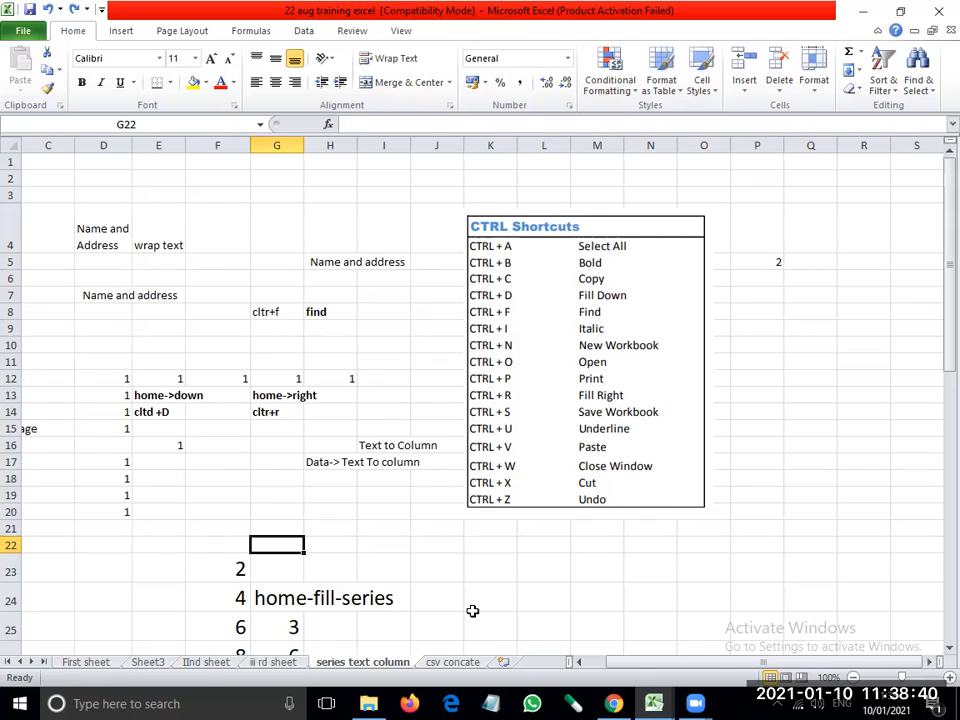
key(ctrl+y)
Add a shortcut note below the CTRL Shortcuts picture, with "cltr+y" in K21 and "redo" in M21
click(486, 505)
click(495, 531)
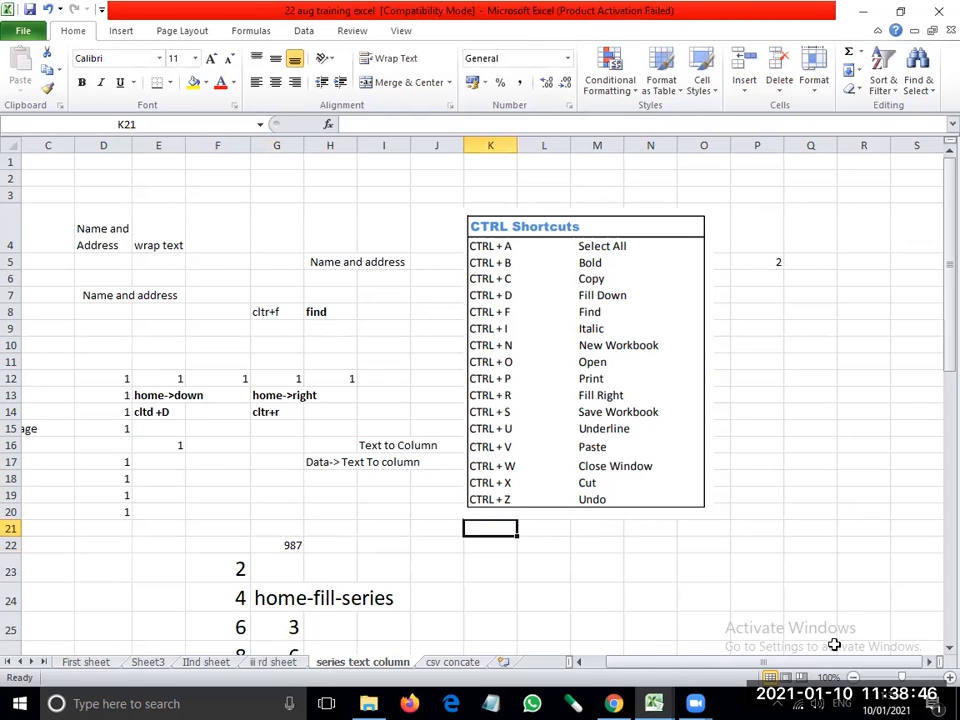
text(cltr+)
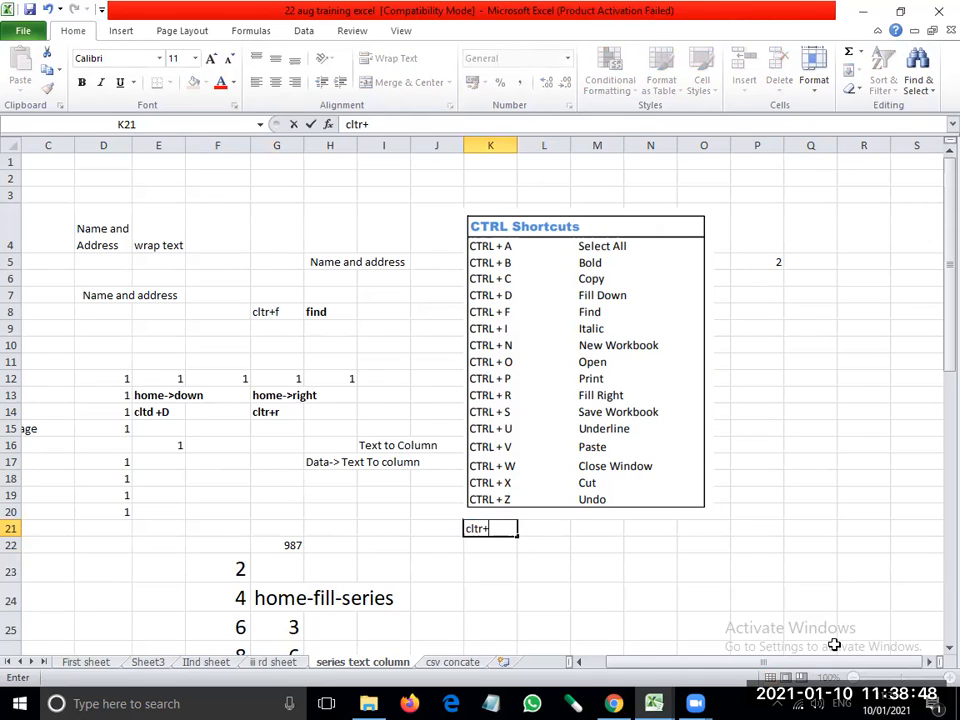
text(y)
key(Return)
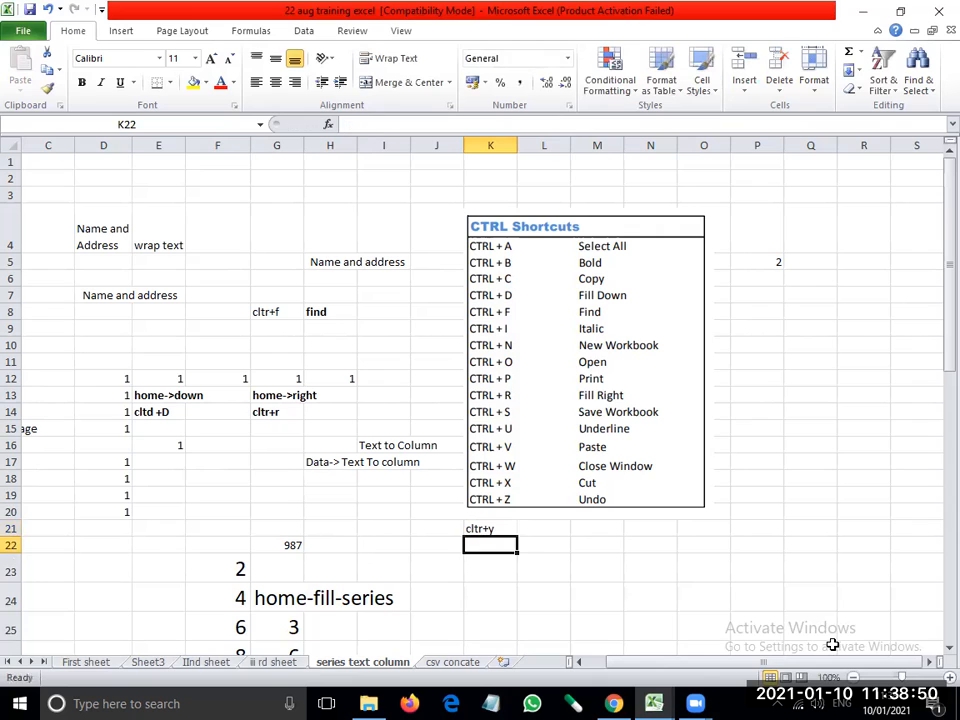
key(Up)
key(Right)
key(Right)
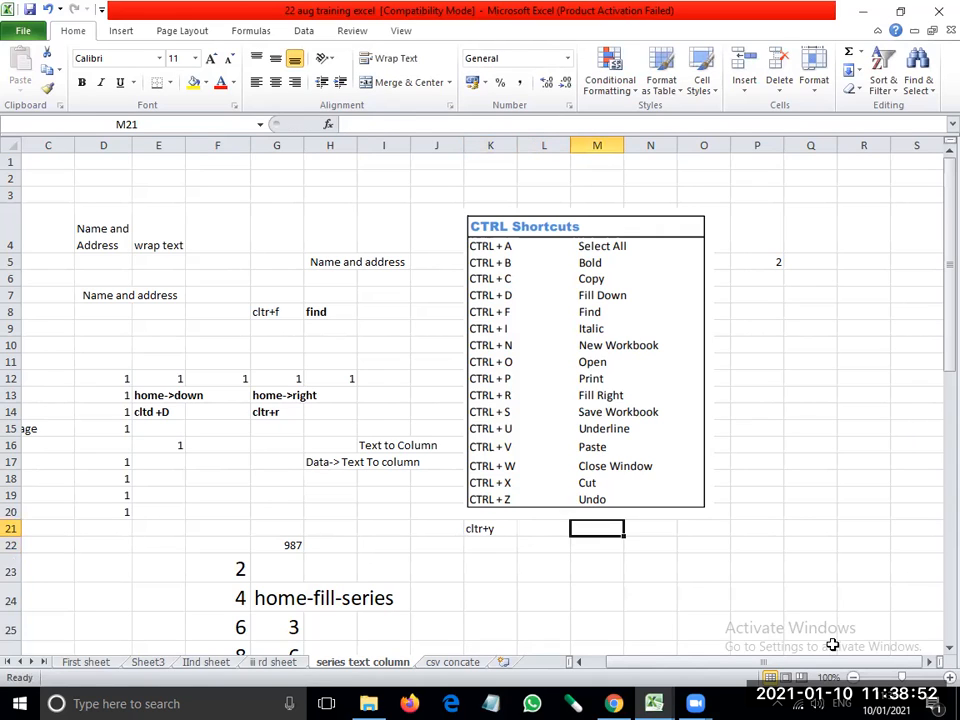
text(redo)
key(Return)
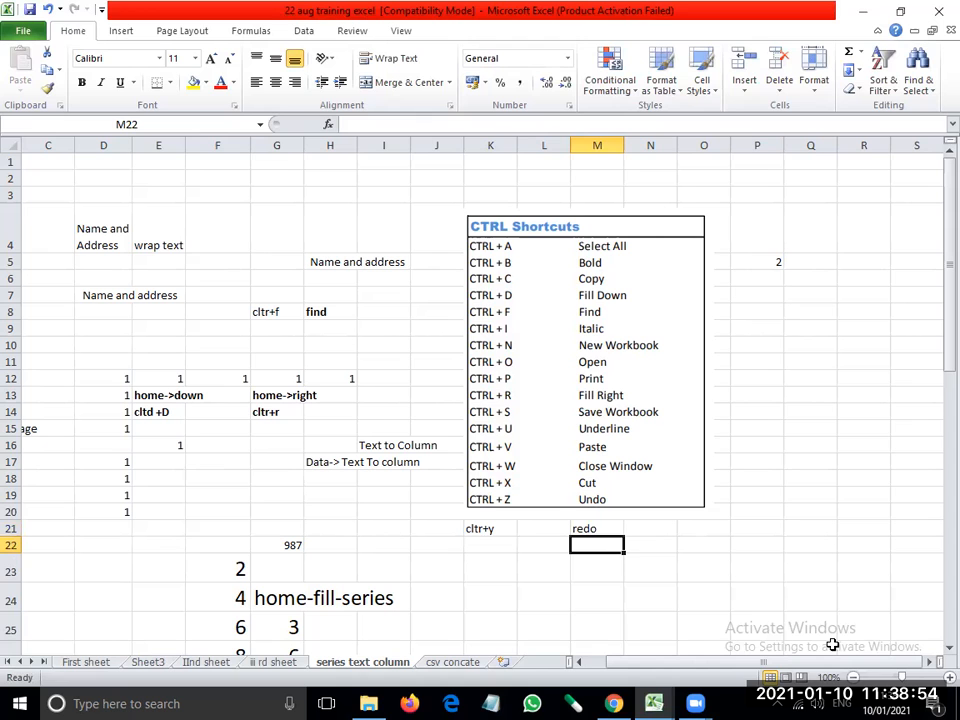
Save the 22 aug training excel workbook
click(38, 33)
click(41, 57)
click(545, 458)
Open the print settings and preview for the active sheet, and return to the worksheet
key(ctrl+p)
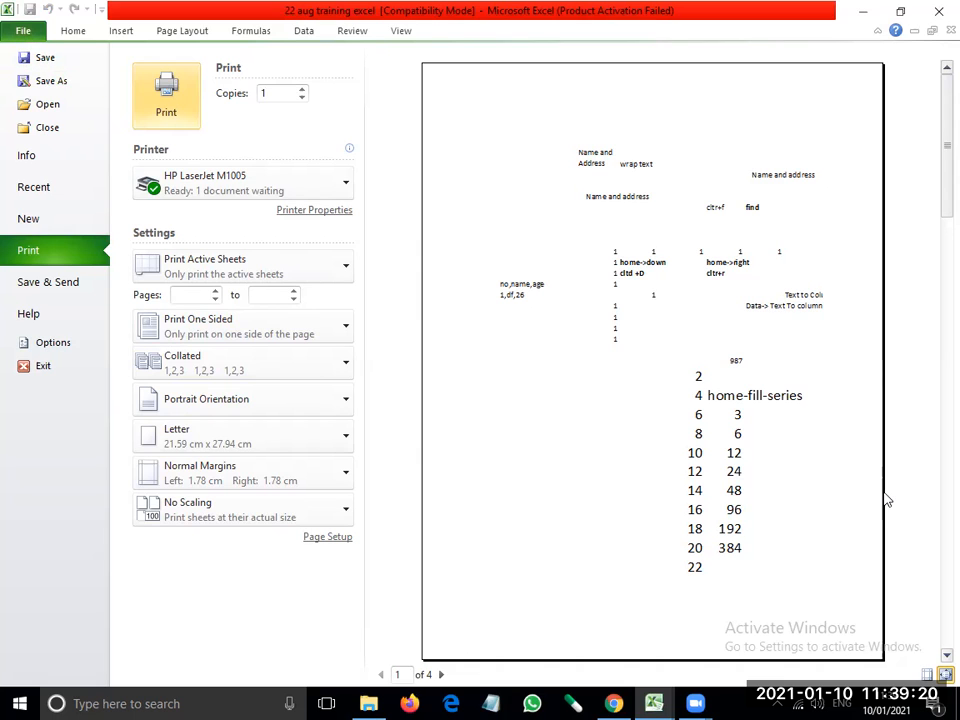
click(8, 30)
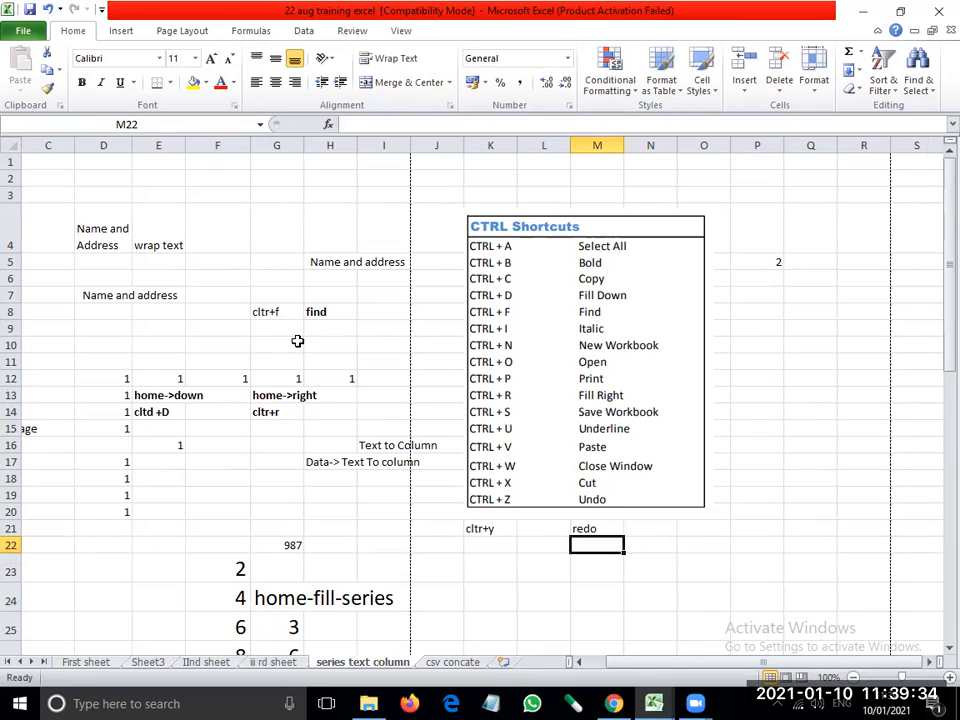
Display the available column chart types and close the list without inserting a chart
key(alt)
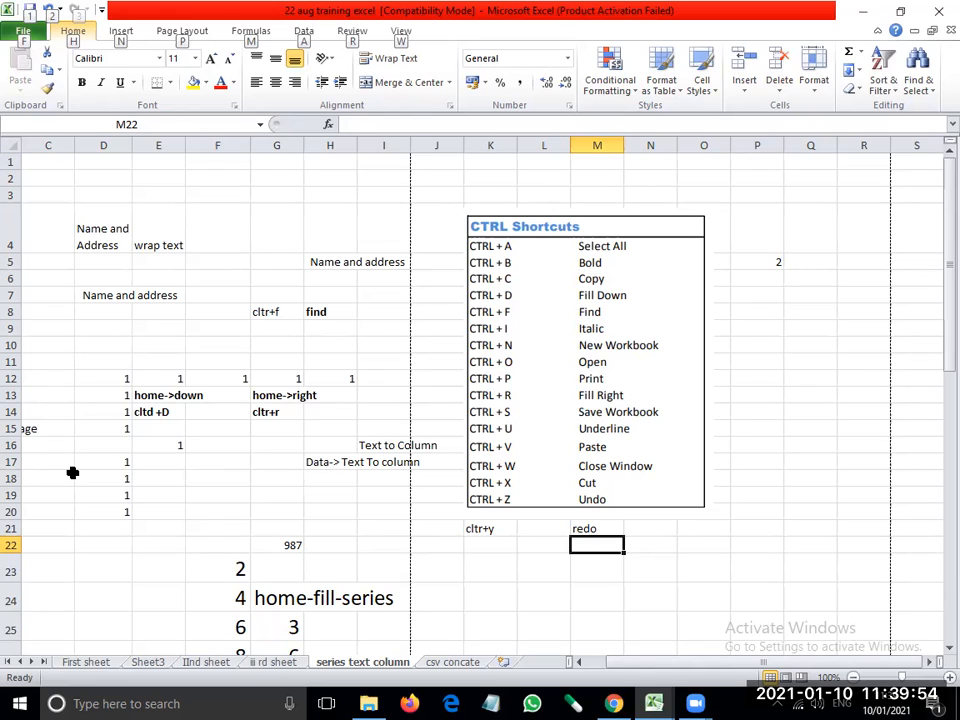
key(n)
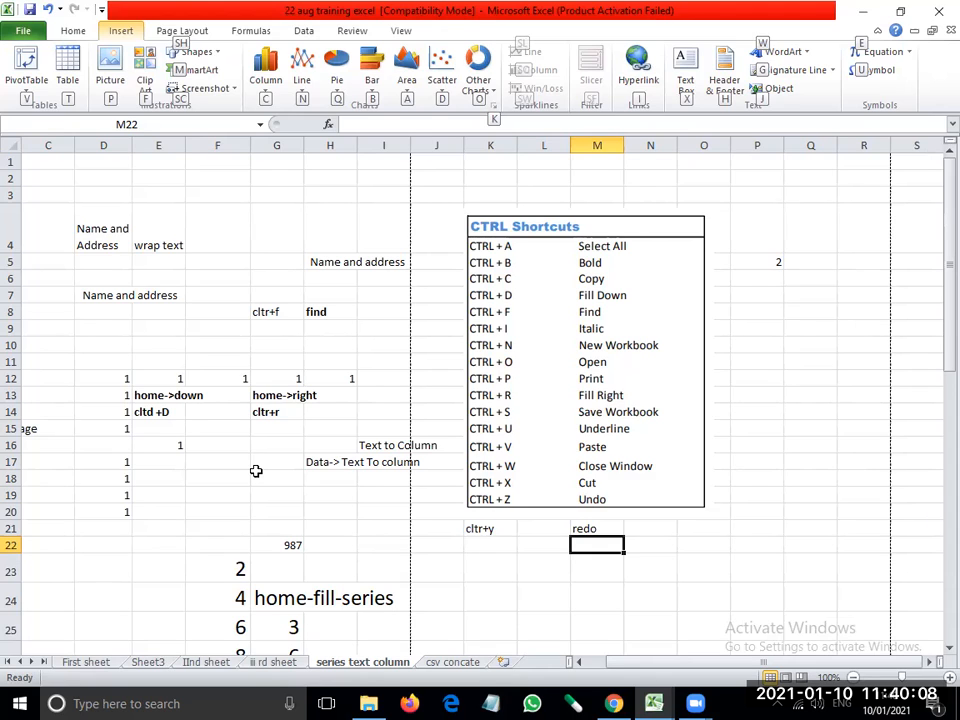
key(c)
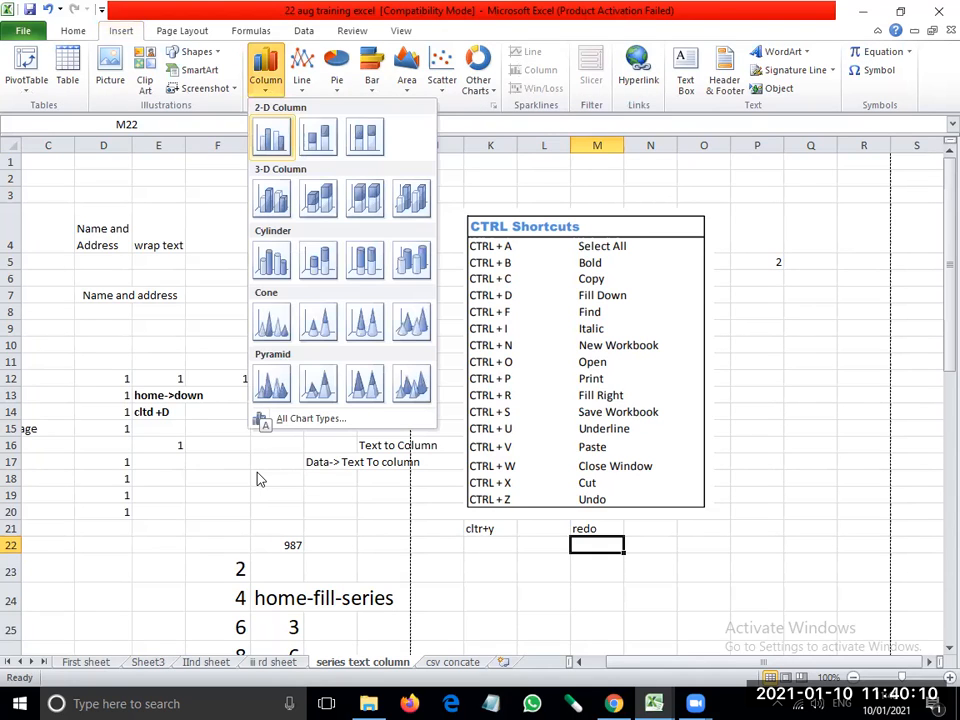
key(Right)
key(Right)
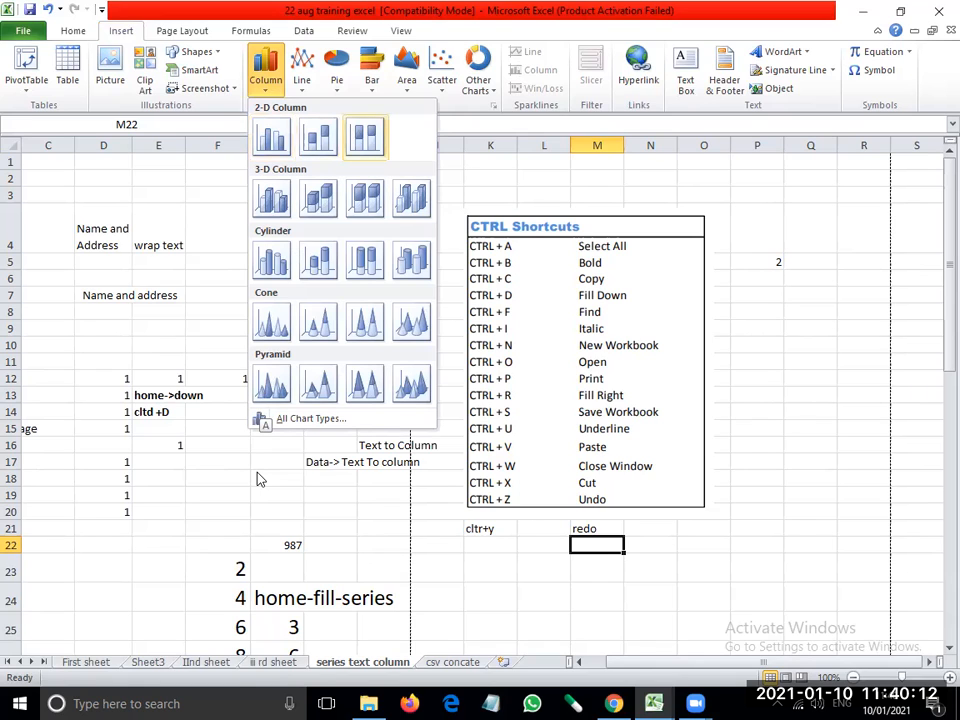
key(Escape)
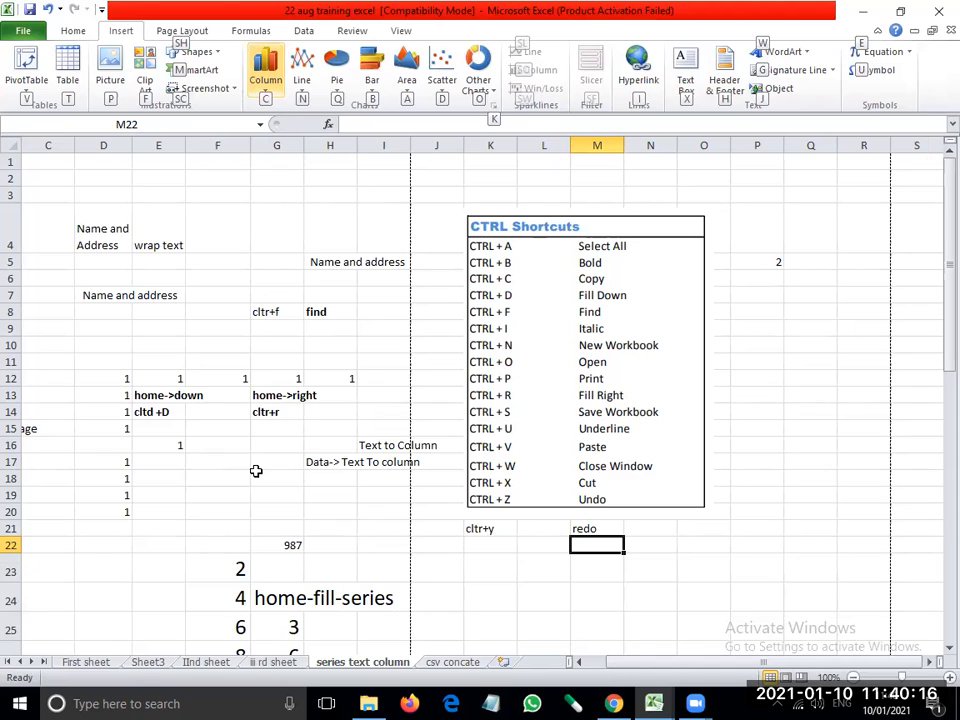
key(Escape)
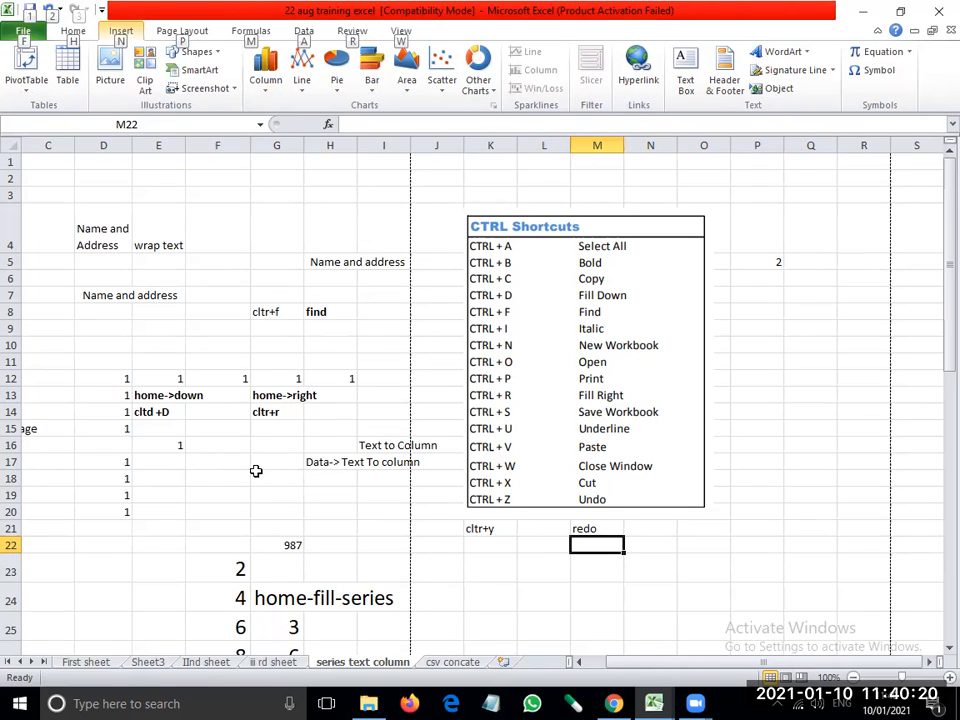
Open the Insert Function dialog, list the functions of the All category, and close it without inserting one
key(m)
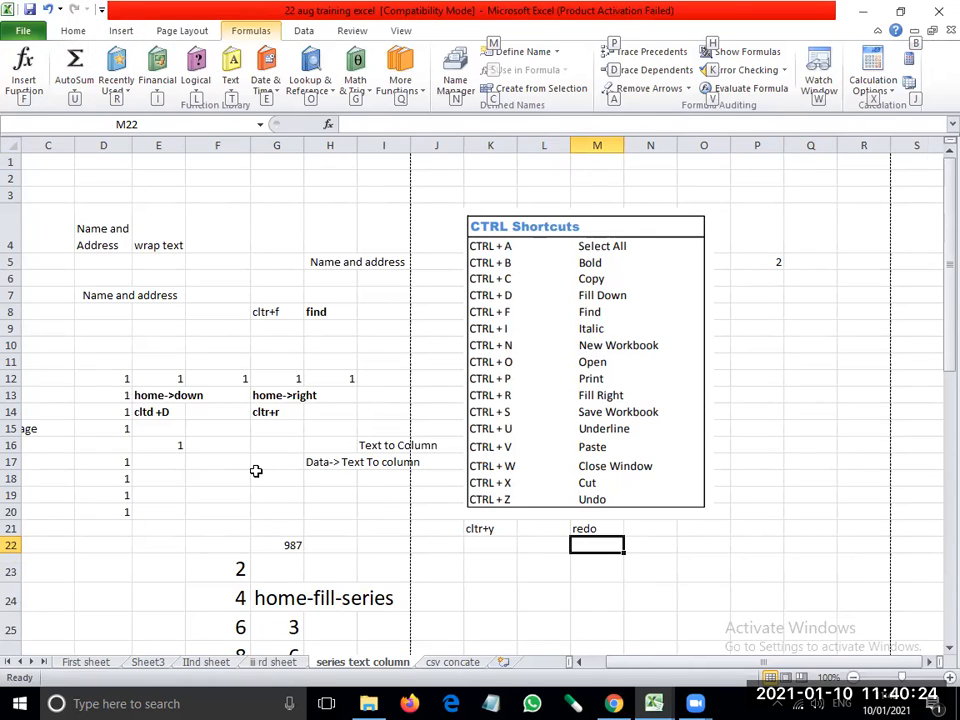
key(f)
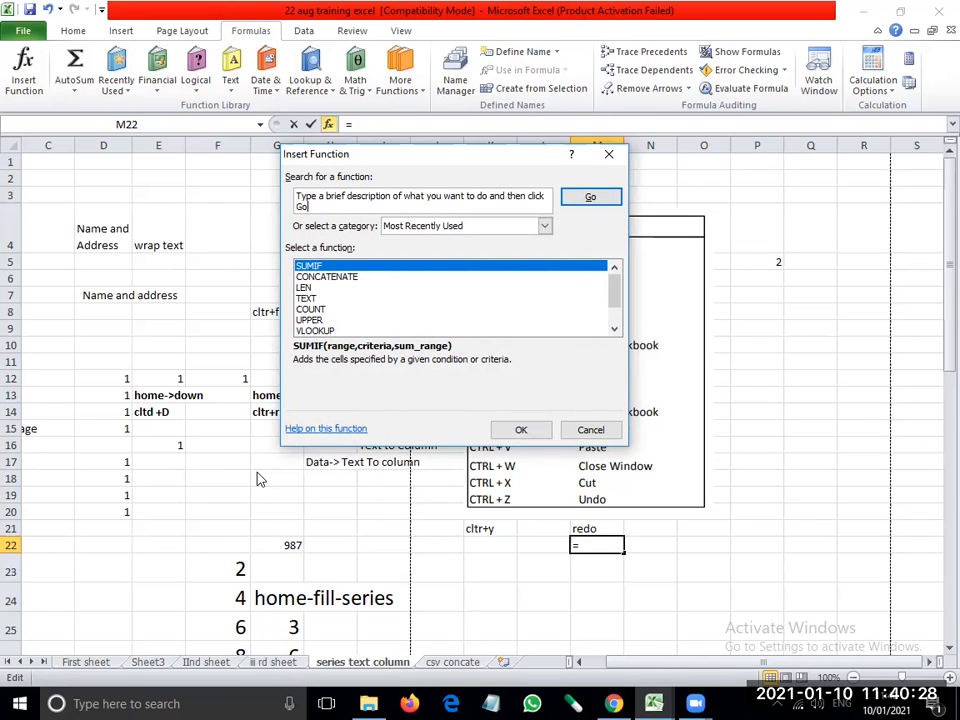
key(Tab)
key(alt+Down)
key(Down)
key(Tab)
key(Tab)
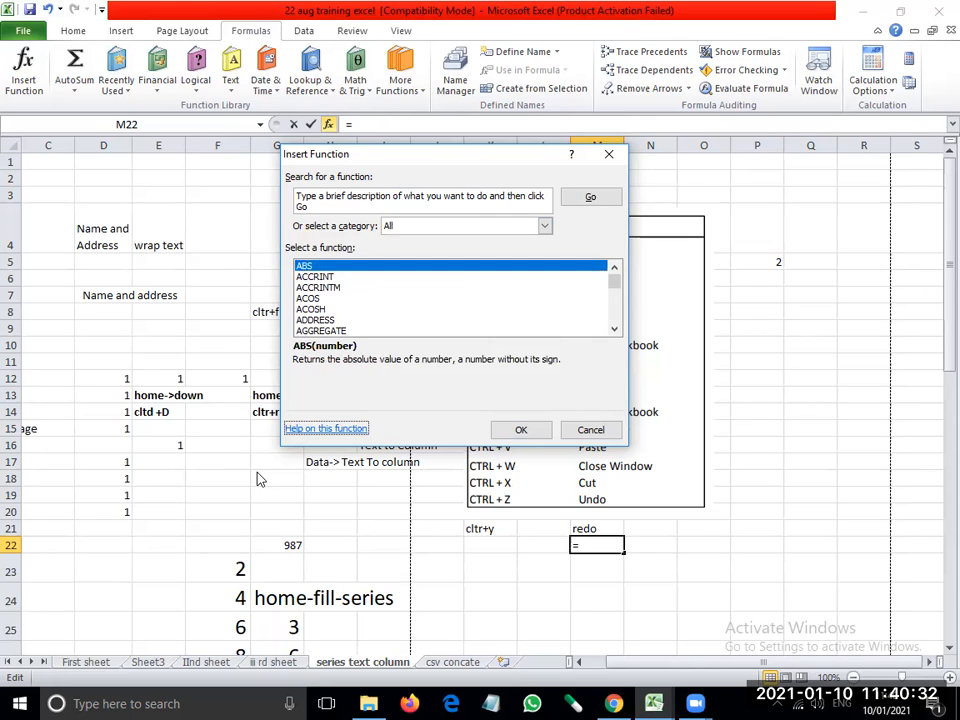
key(Tab)
key(Tab)
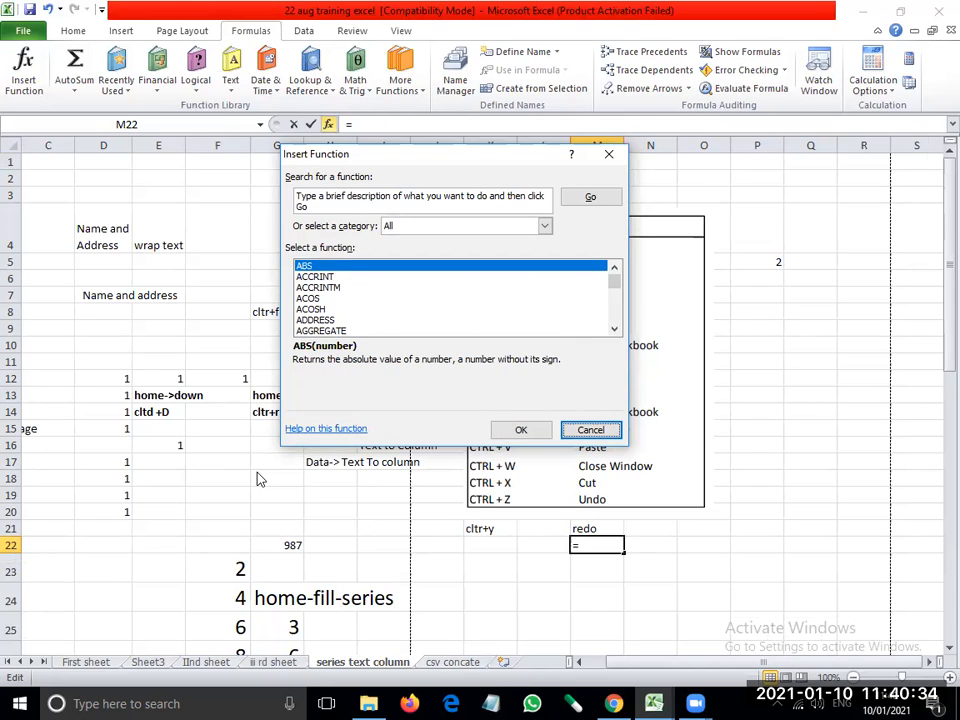
key(Return)
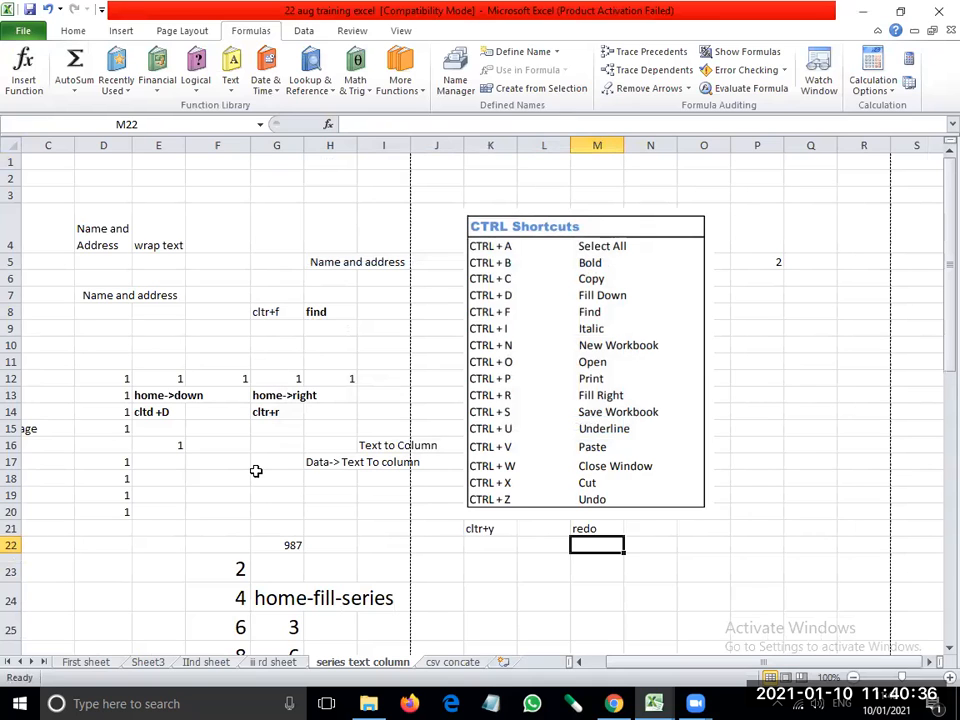
key(super)
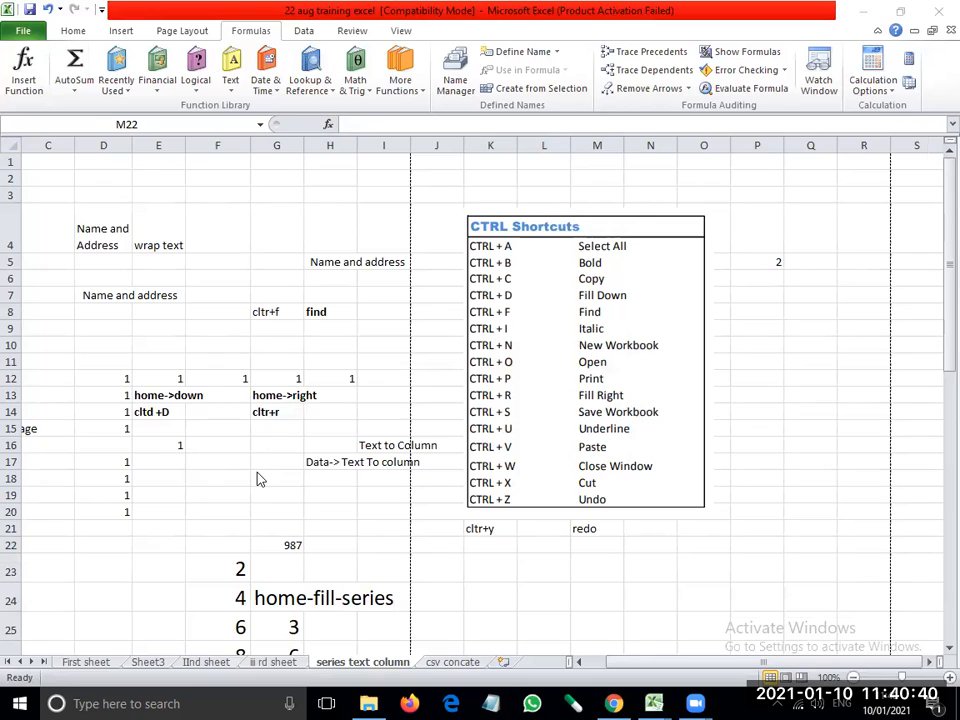
click(168, 188)
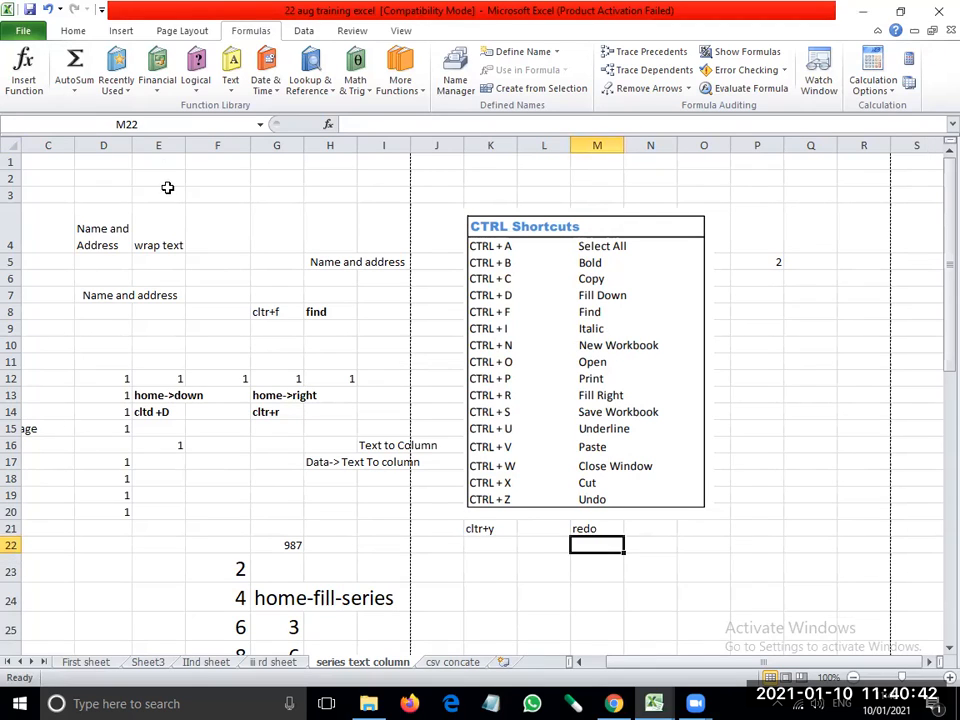
click(168, 193)
key(alt)
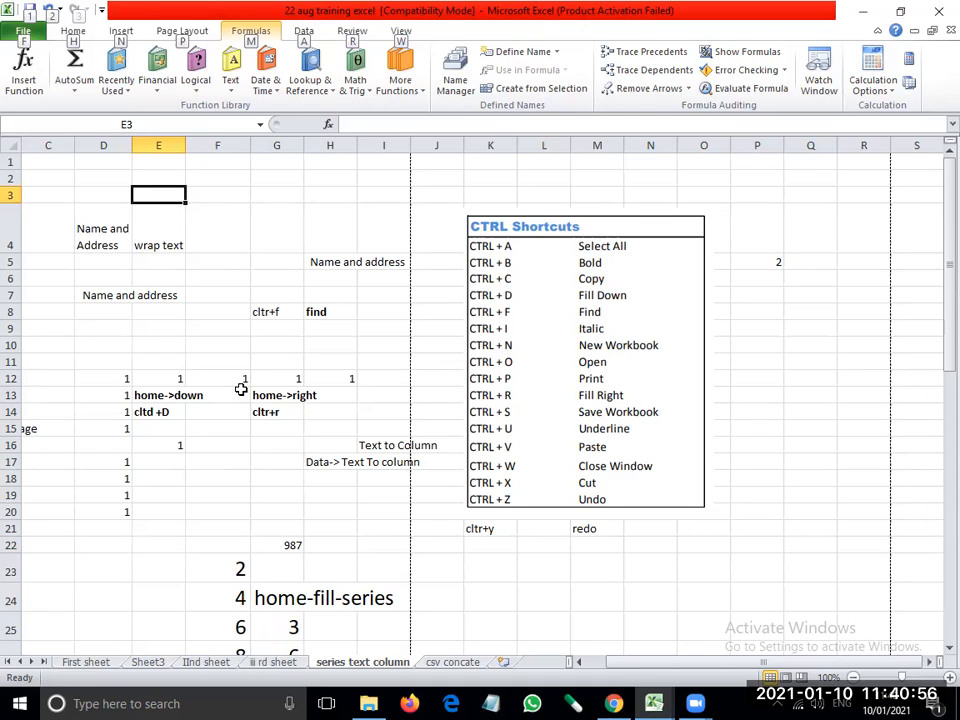
Look at the labelled Excel window pictures on First sheet and Sheet3, and view the workbook's file information
click(105, 662)
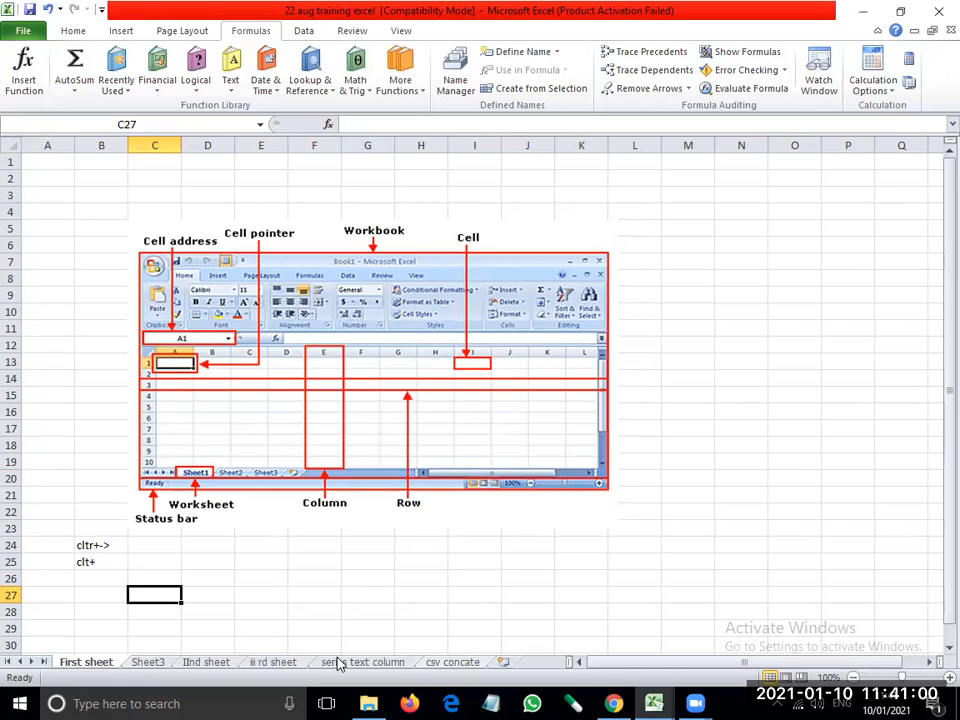
key(ctrl+Page_Down)
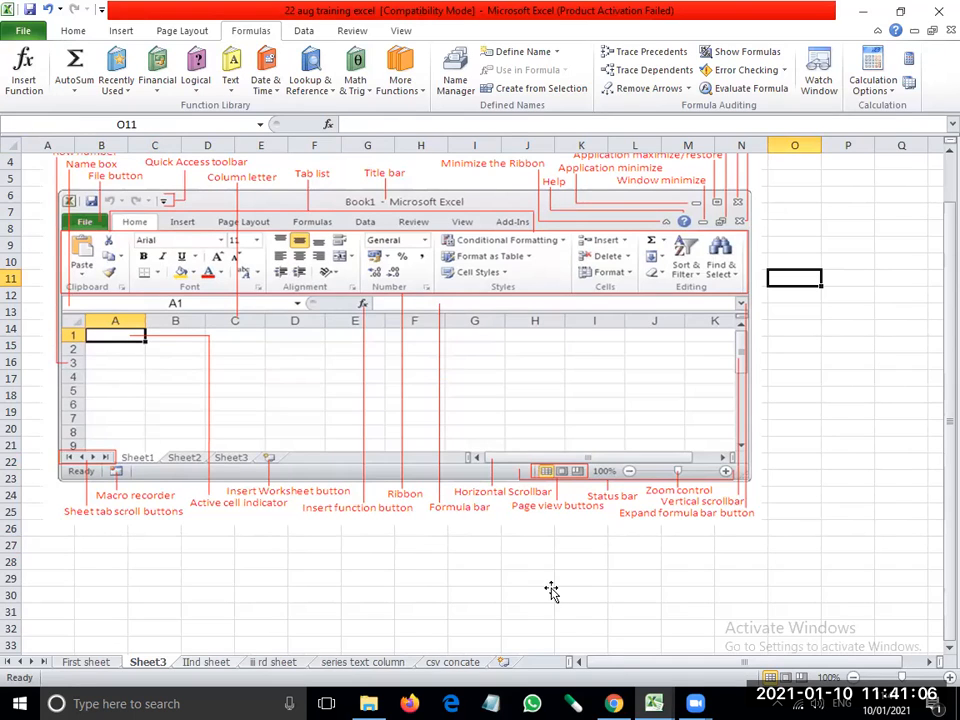
click(22, 30)
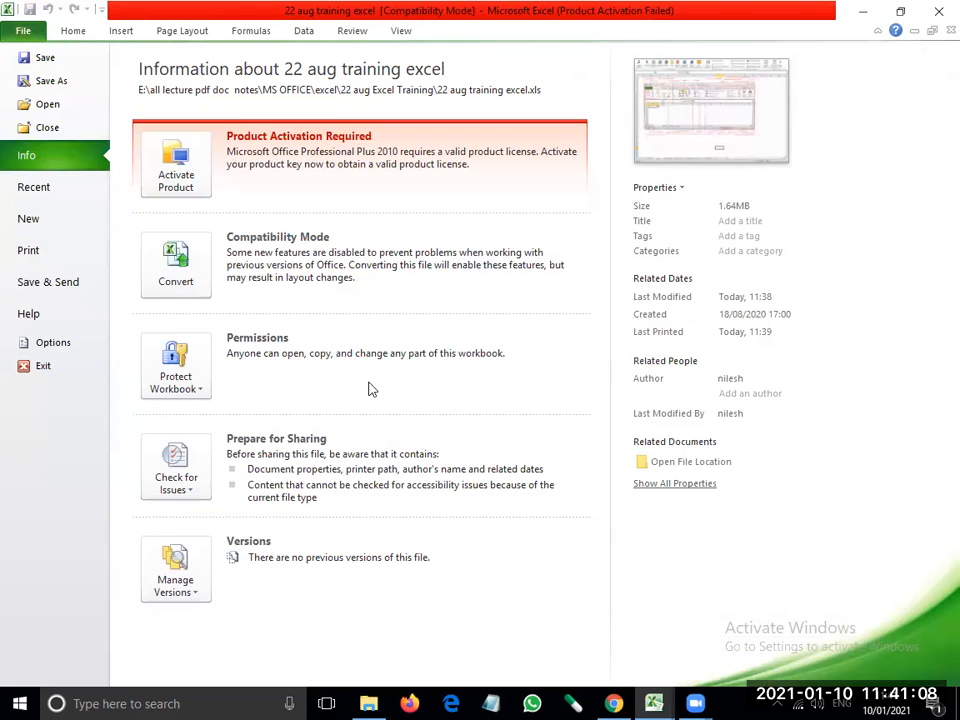
key(Escape)
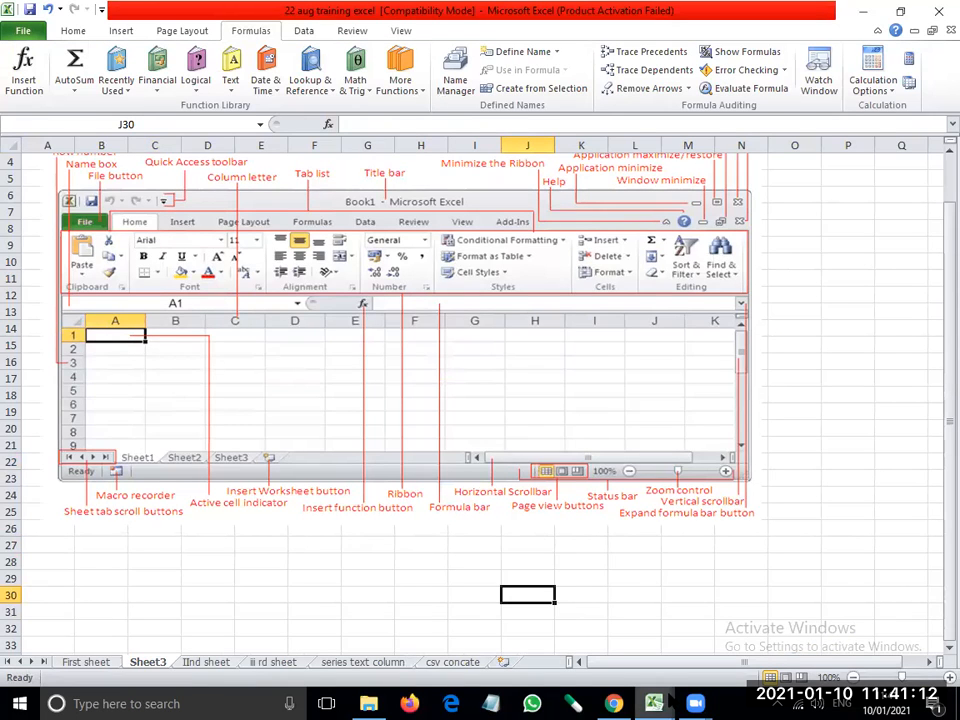
Switch to the blank Book1 workbook and enter the headings Name, Maths, Hindi, English and Science across E8:I8
mouse_move(668, 702)
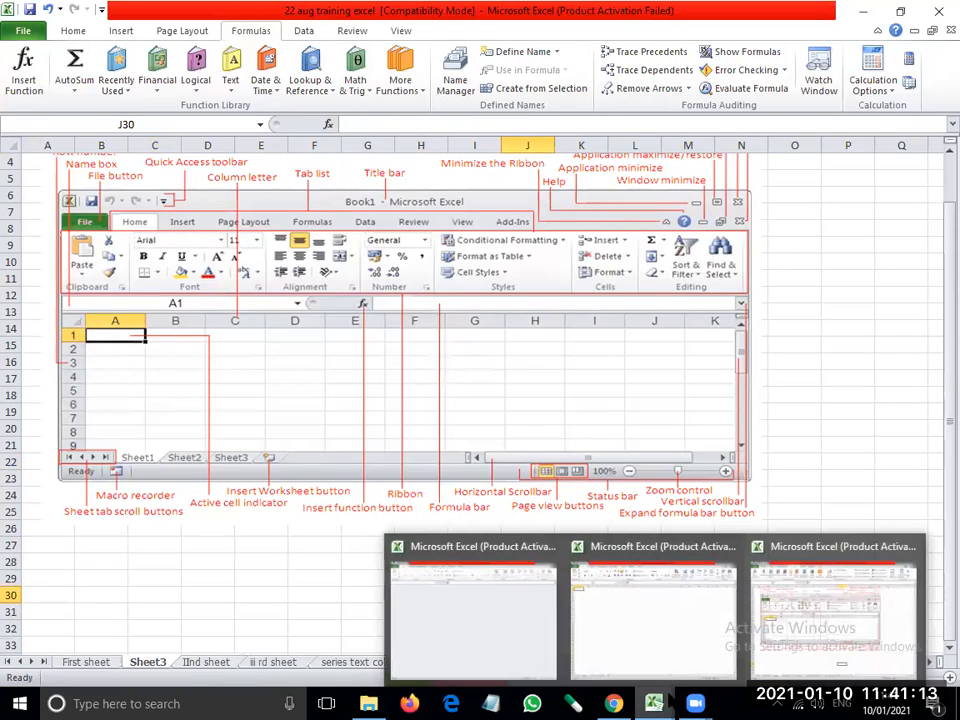
click(643, 630)
click(241, 279)
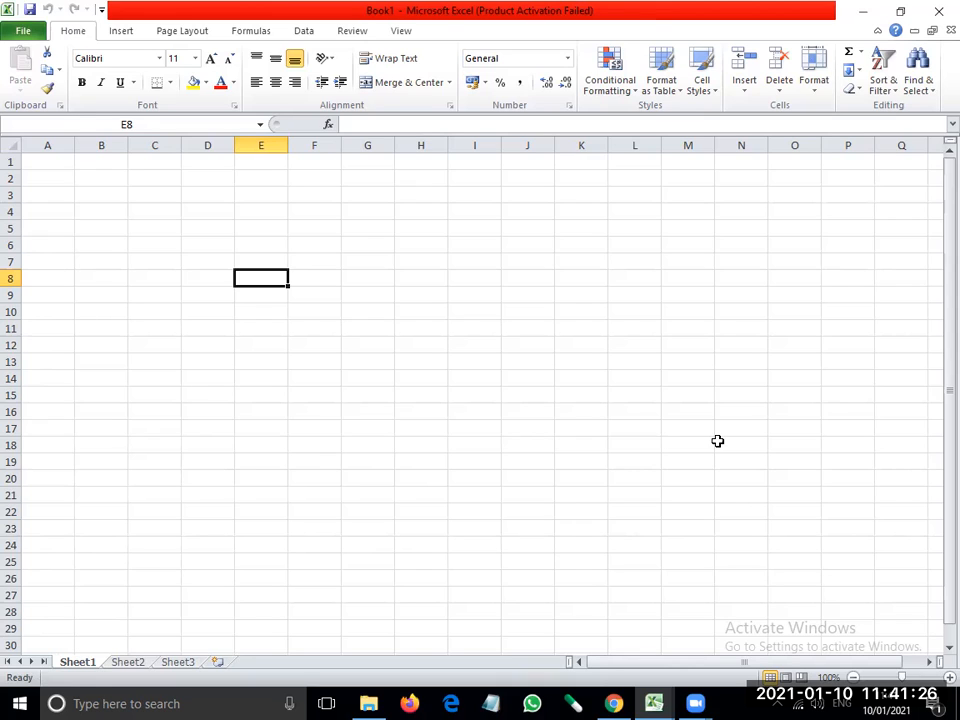
text(Name)
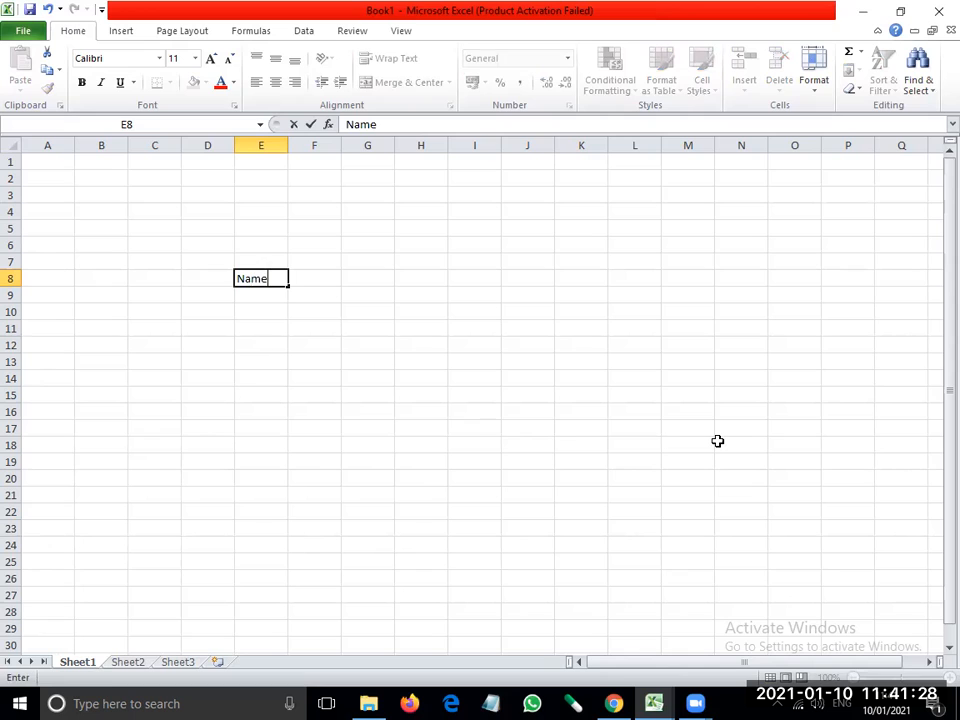
key(Tab)
text(Maths)
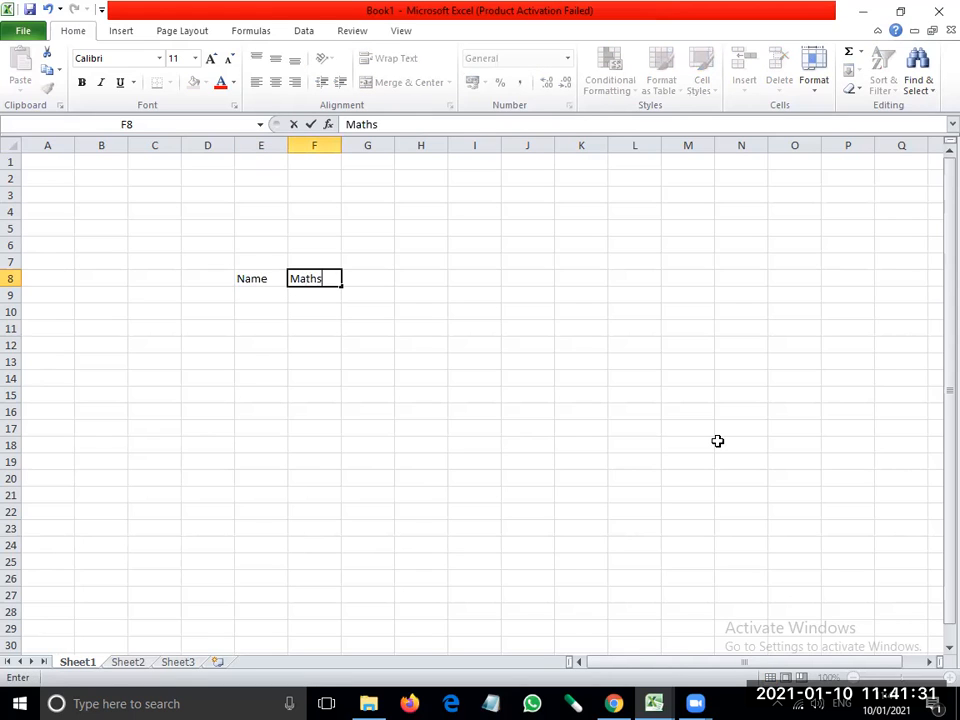
key(Tab)
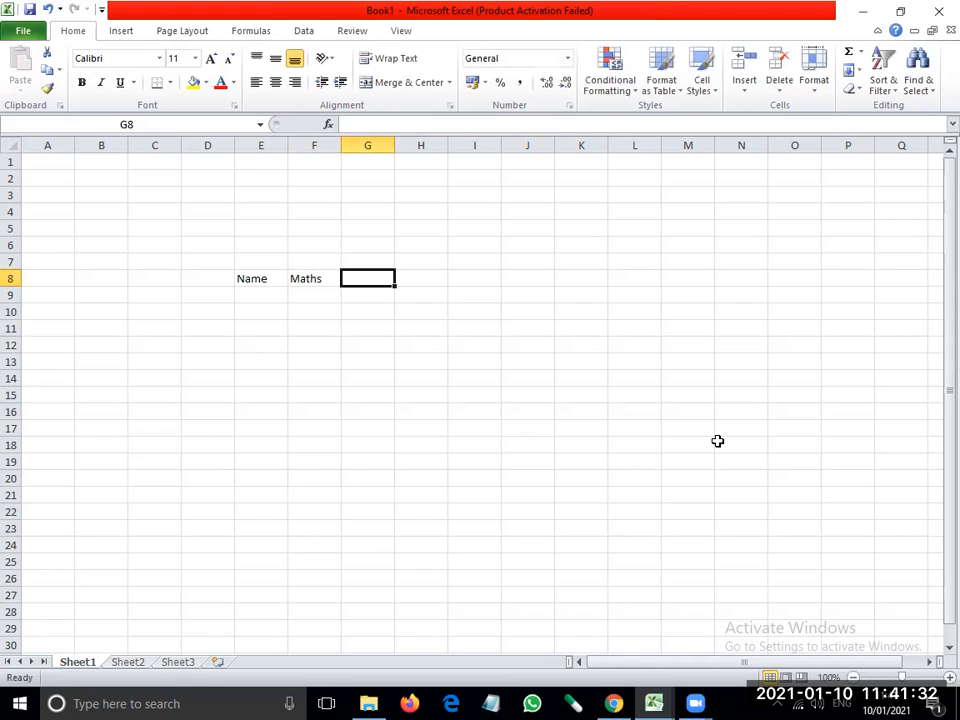
text(Hindi)
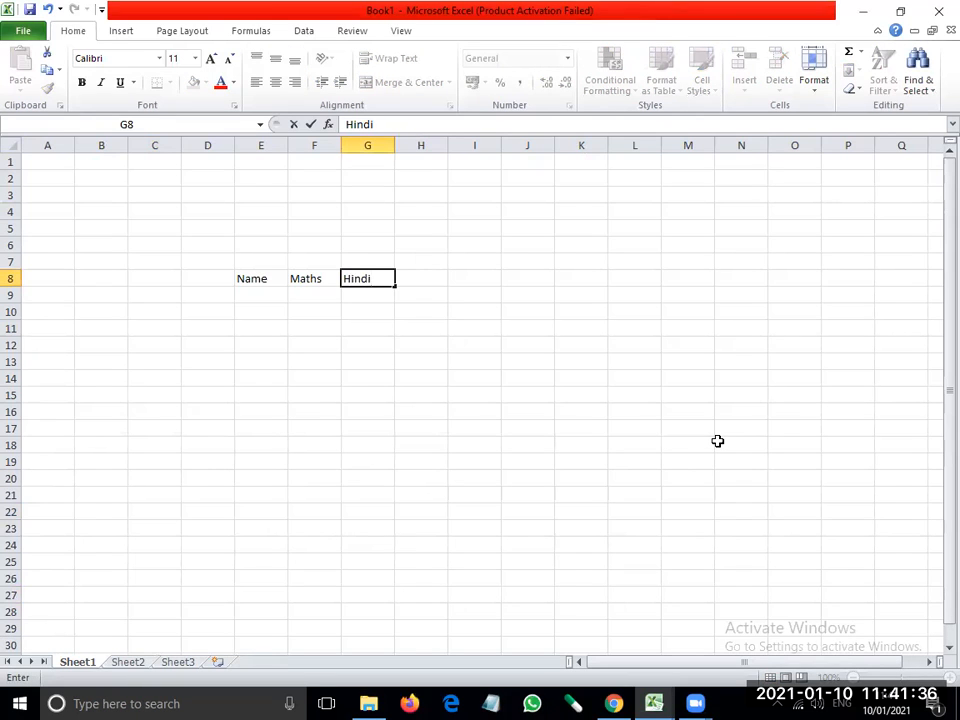
key(Tab)
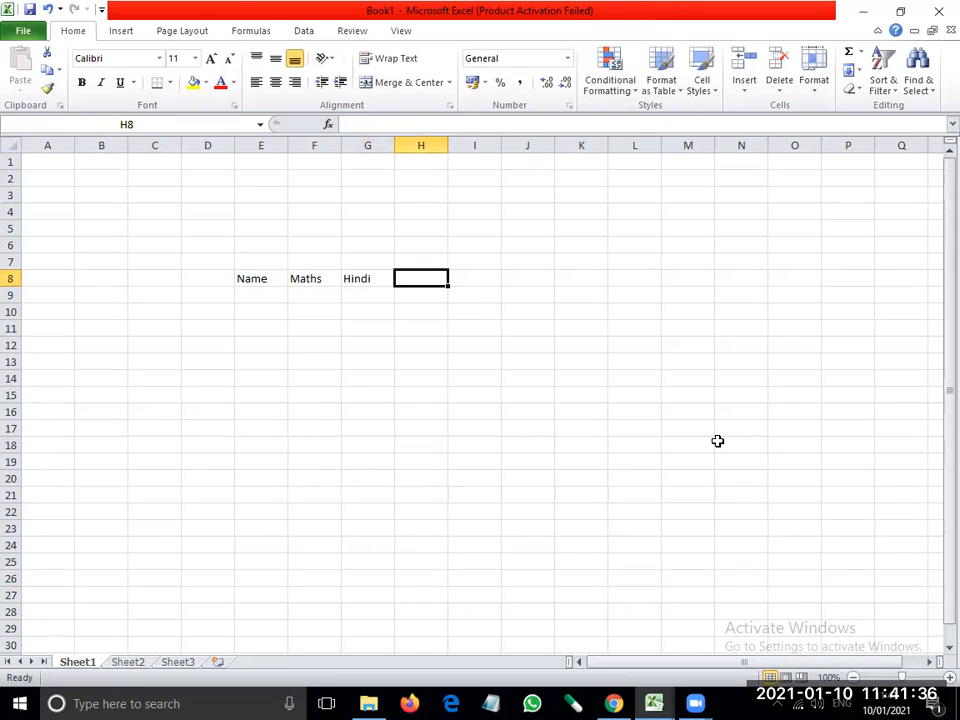
text(Engl)
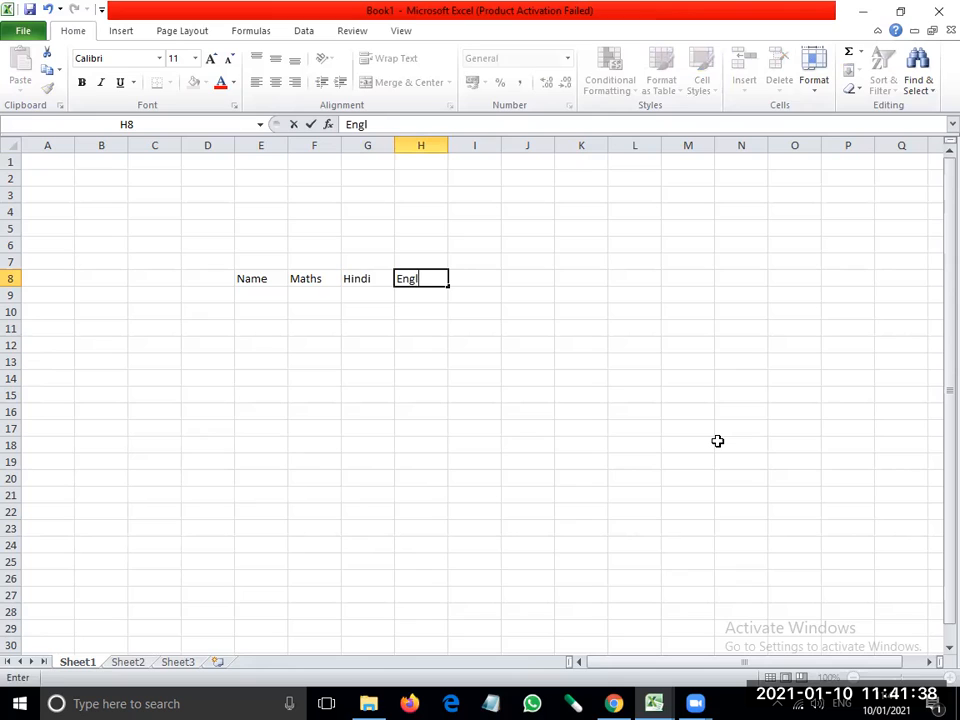
text(ish)
key(Tab)
text(Science)
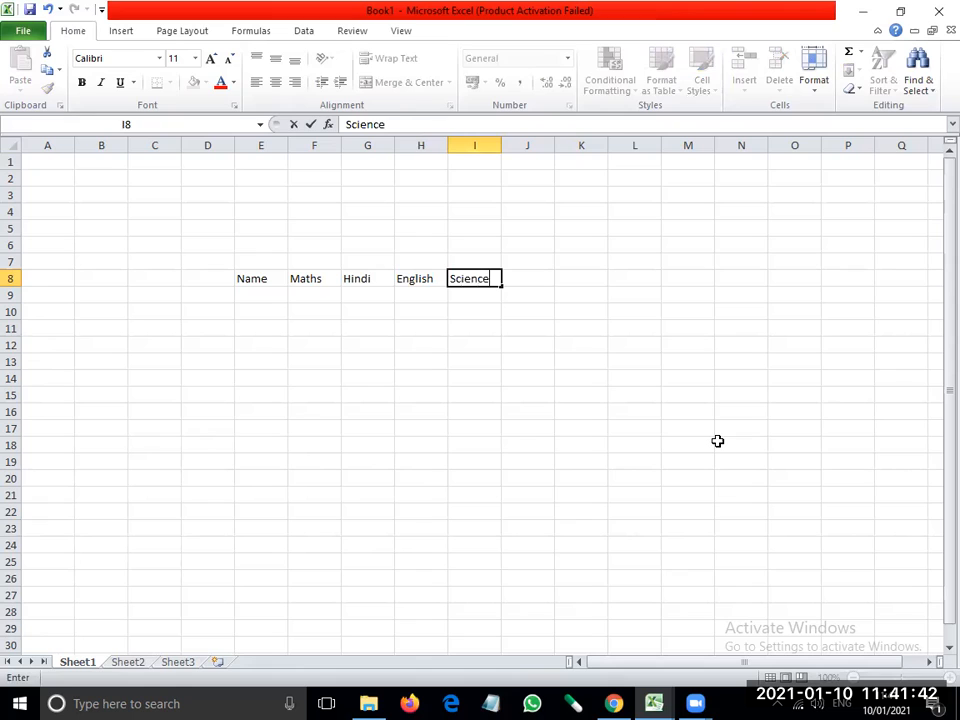
key(Down)
Enter four students' first names under the Name heading in cells E9 to E12, capitalising only the first one
key(Left)
key(Left)
key(Left)
key(Left)
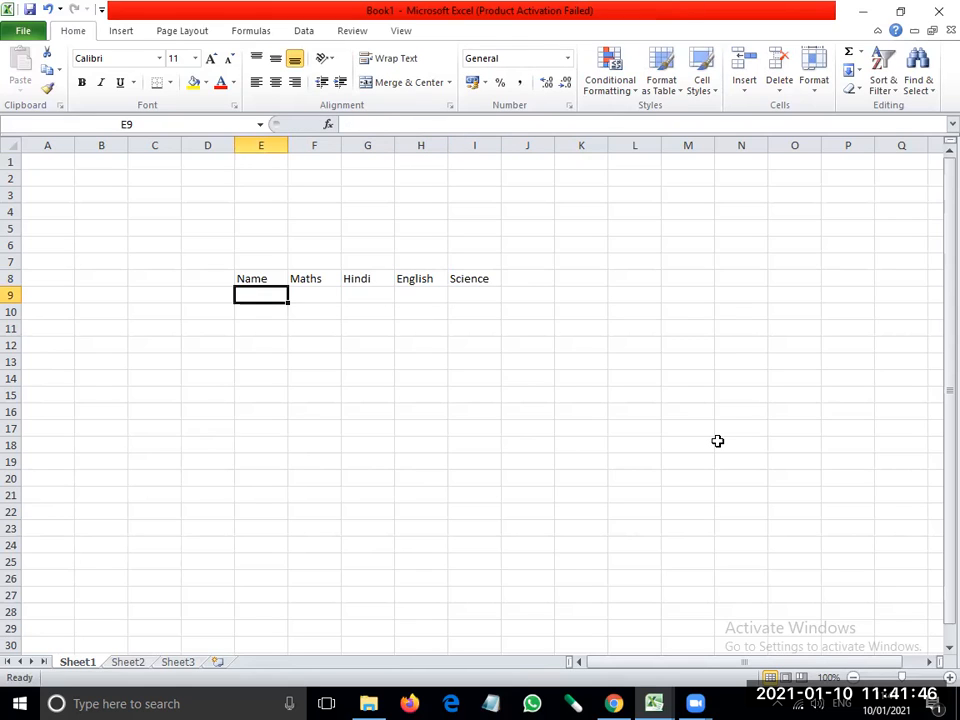
text(Suresh)
key(Return)
text(nitin)
key(Return)
text(nilesh)
key(Return)
text(ramesh)
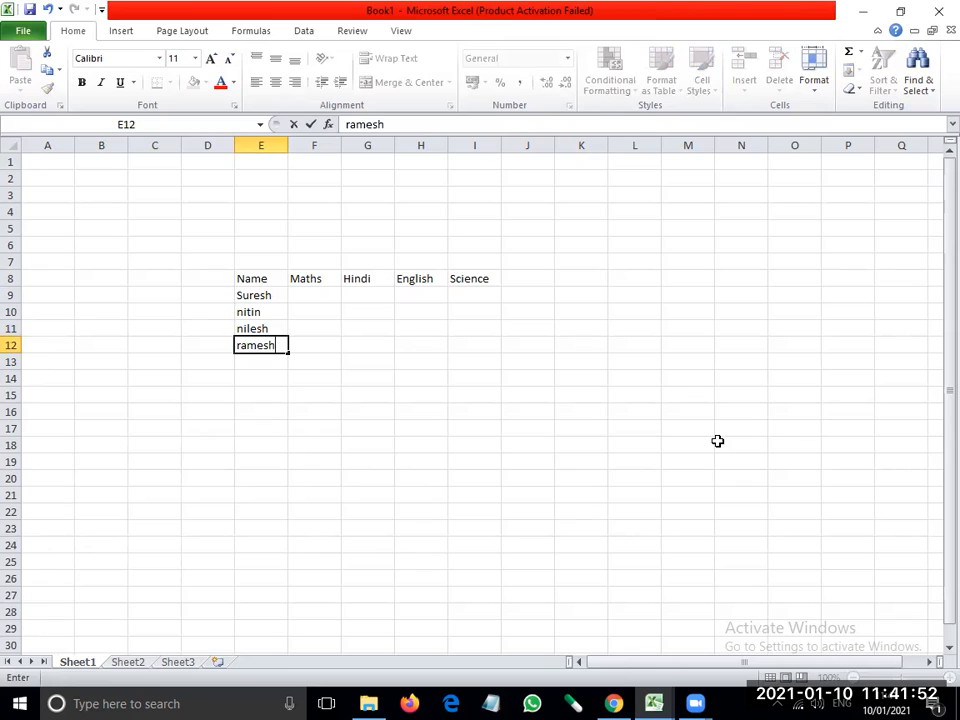
key(Return)
Capitalise the first letter of the student's name in cell E10
key(Up)
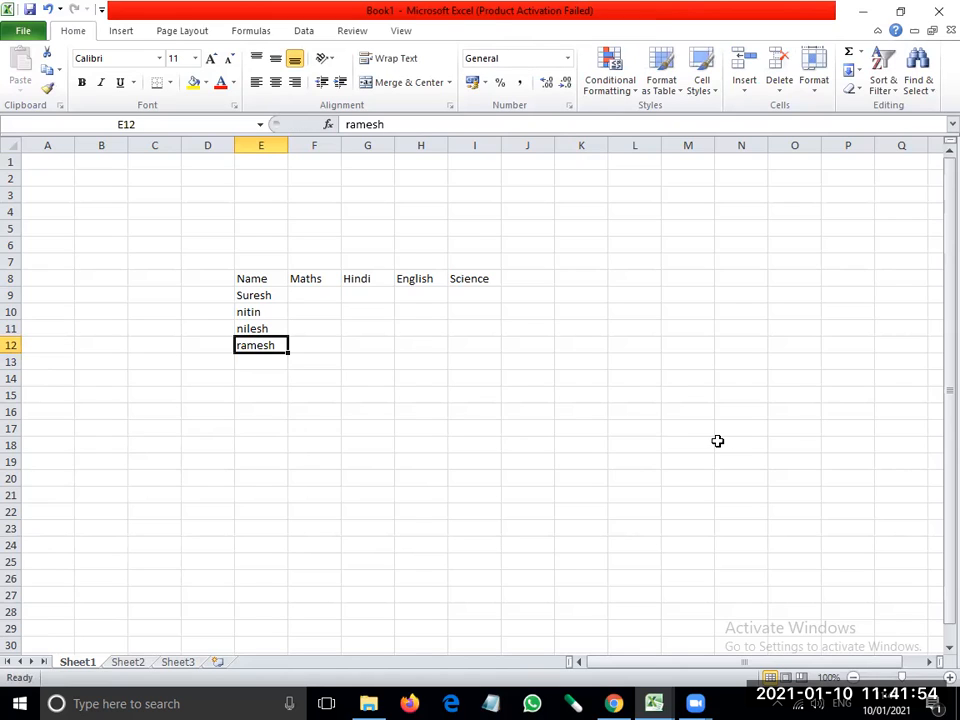
key(Up)
key(Up)
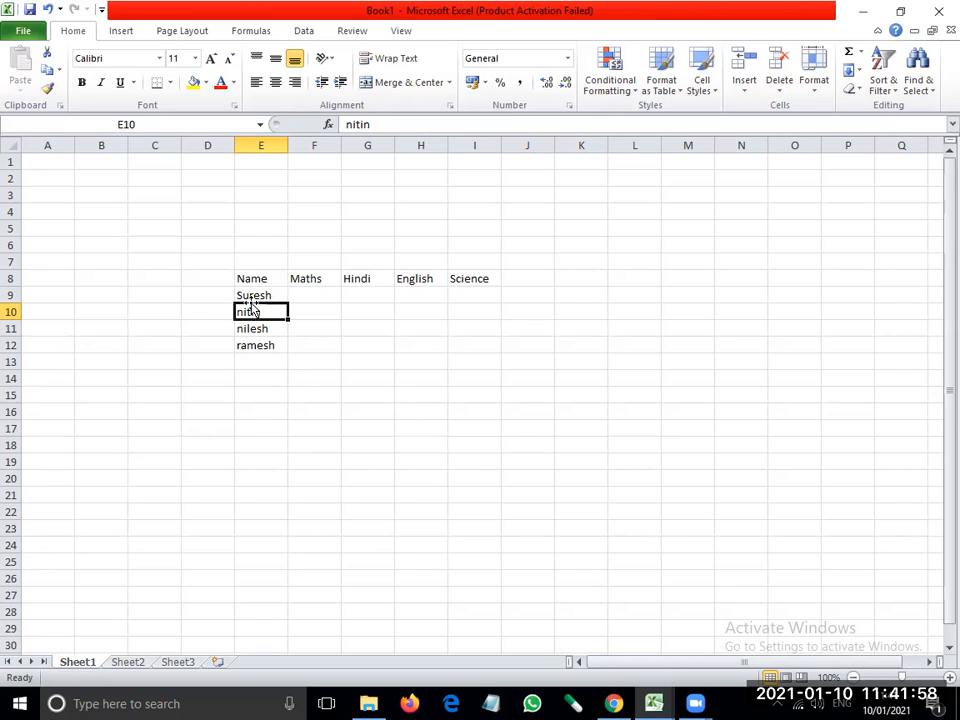
click(346, 124)
key(Right)
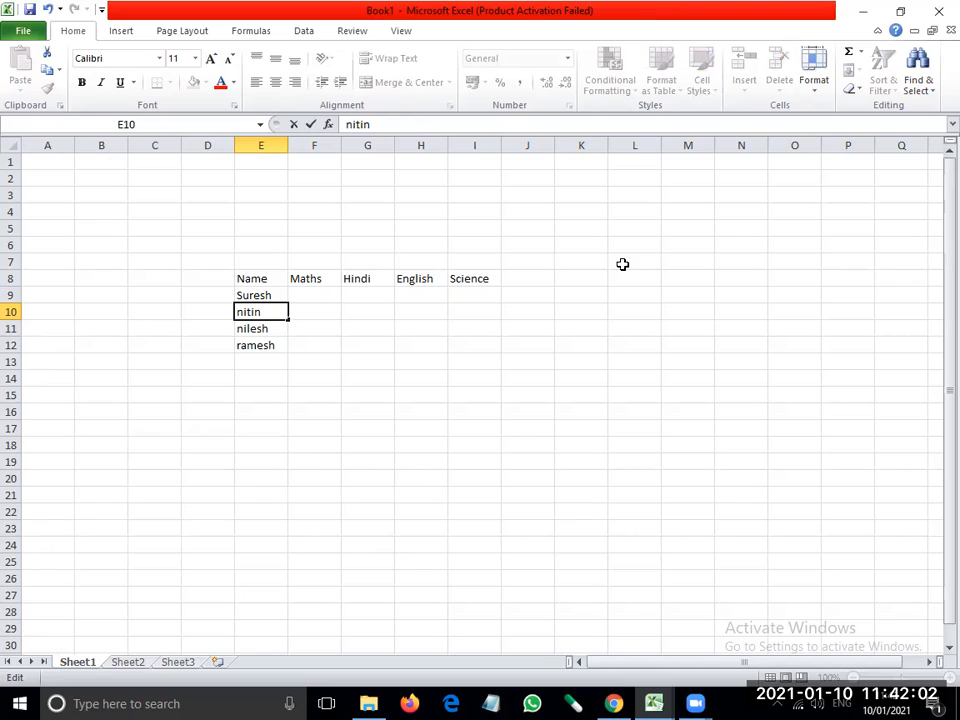
text(N)
key(BackSpace)
key(BackSpace)
text(N)
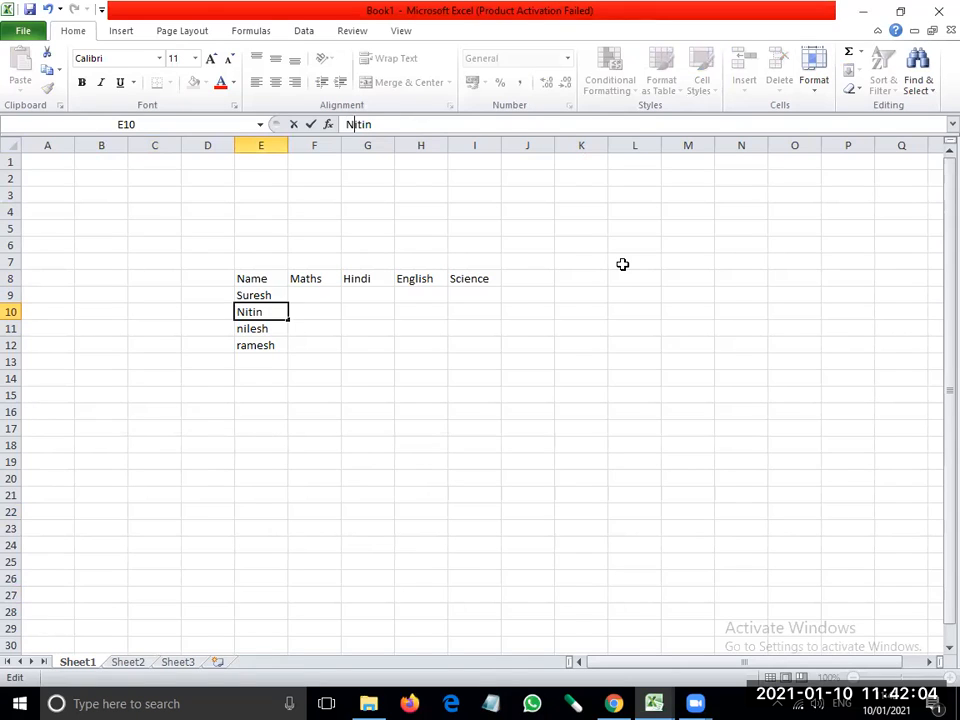
key(Return)
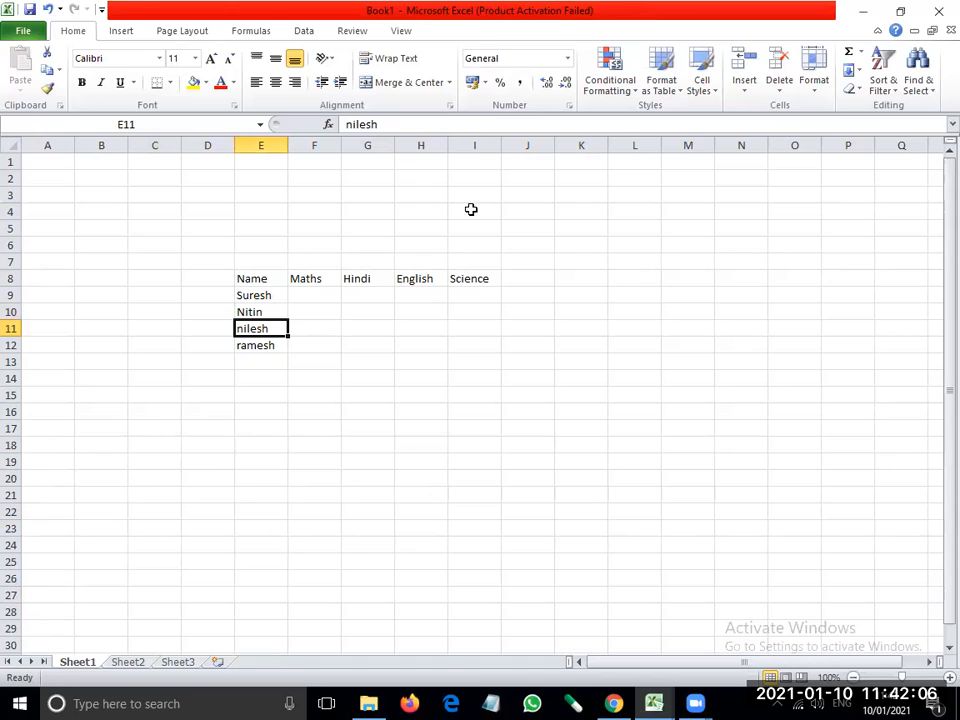
Capitalise the first letter of the student's name in cell E11
click(396, 121)
key(BackSpace)
text(N)
key(Return)
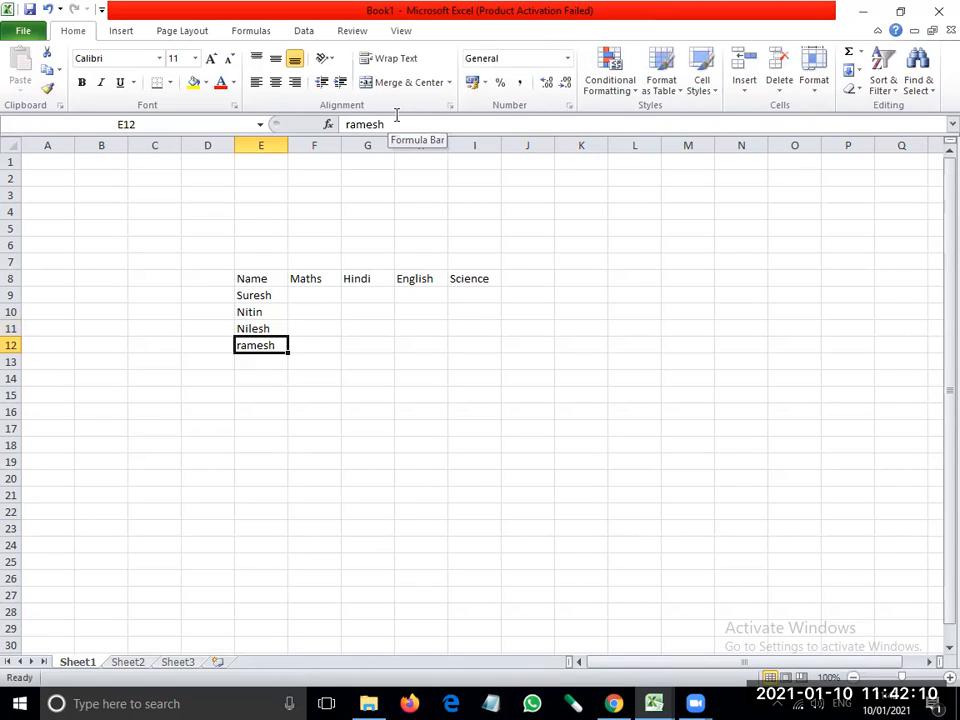
Capitalise the first letter of the student's name in cell E12
click(396, 120)
key(BackSpace)
text(R)
key(Return)
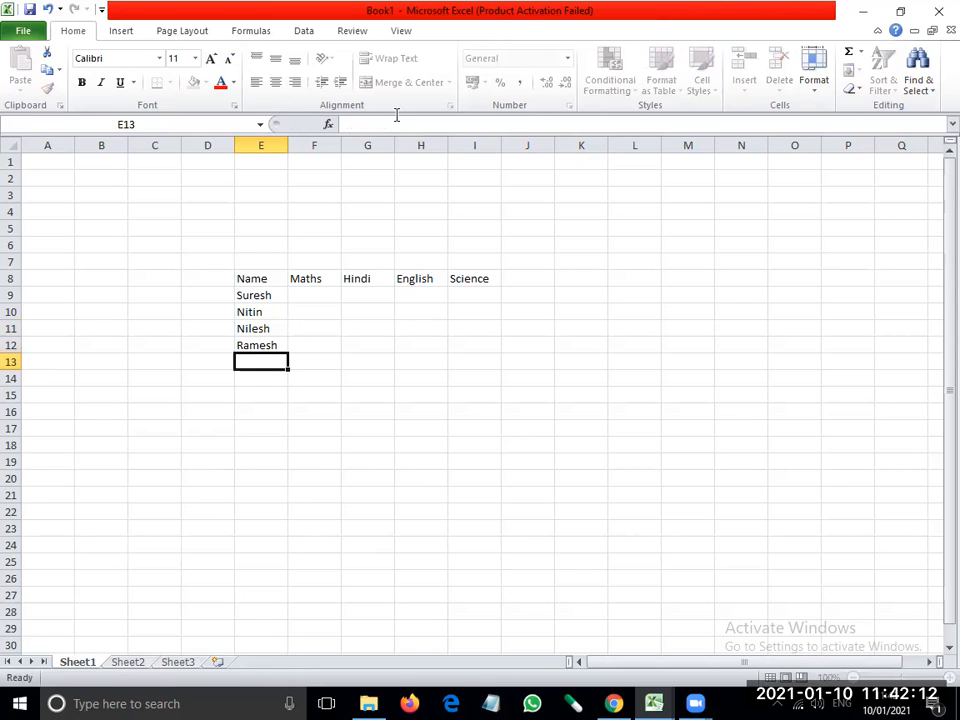
Enter the Maths marks 54, 56, 67 and 87 in cells F9 to F12
key(Up)
key(Up)
key(Up)
key(Up)
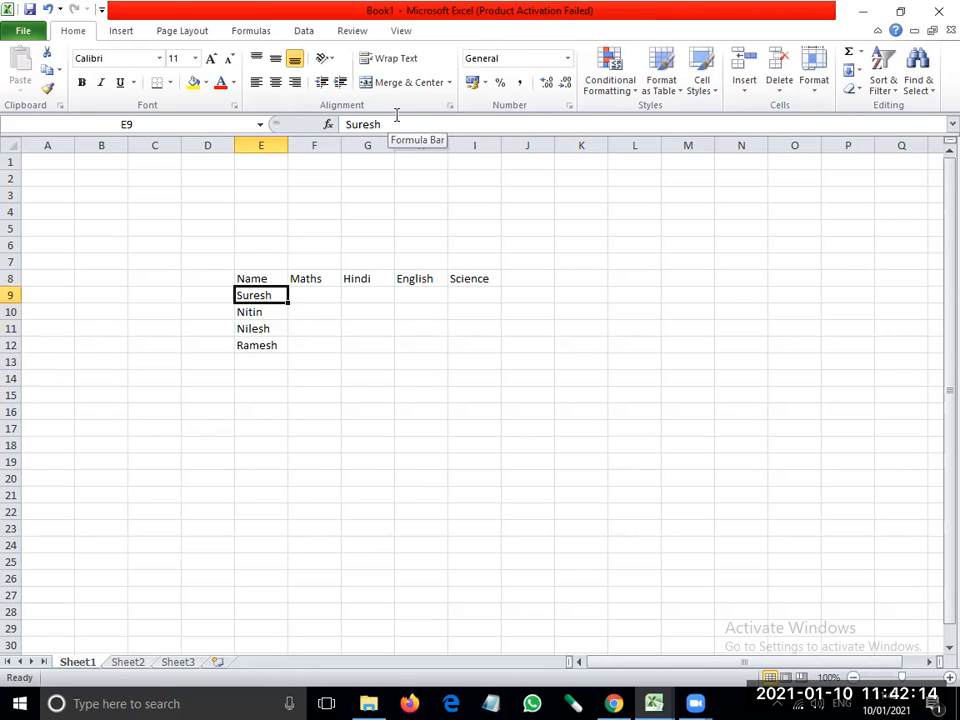
key(Up)
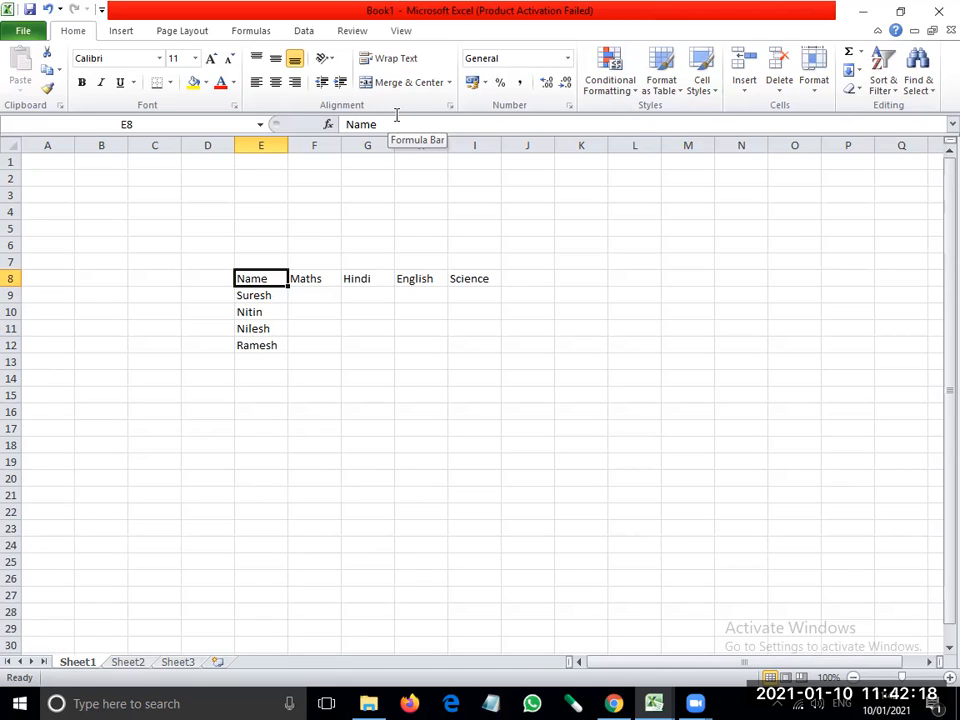
key(Right)
key(Down)
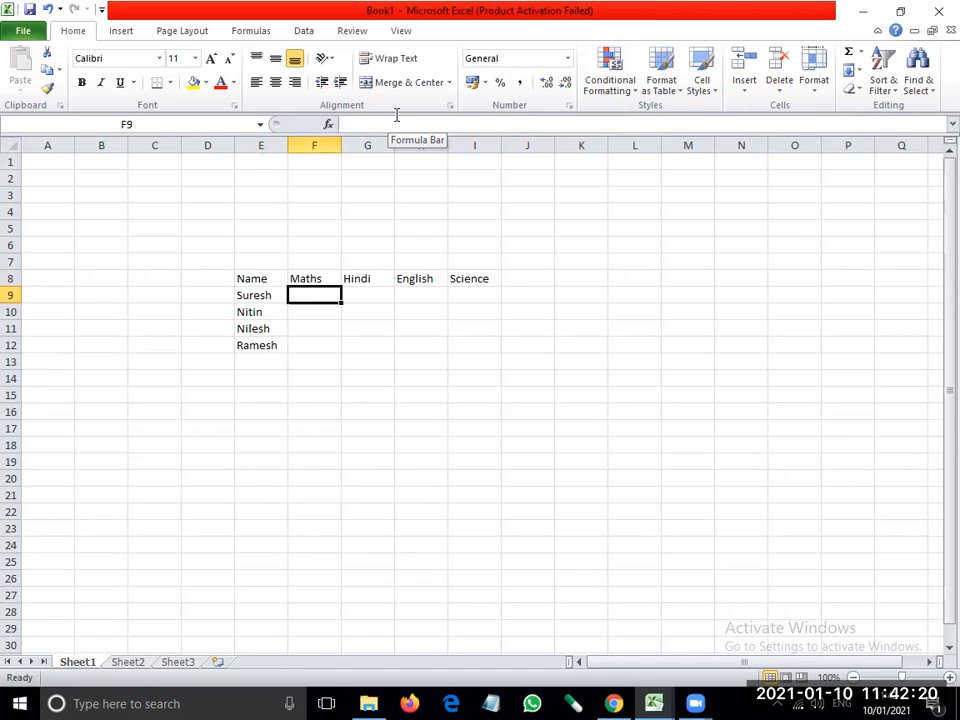
text(54)
key(Return)
text(56)
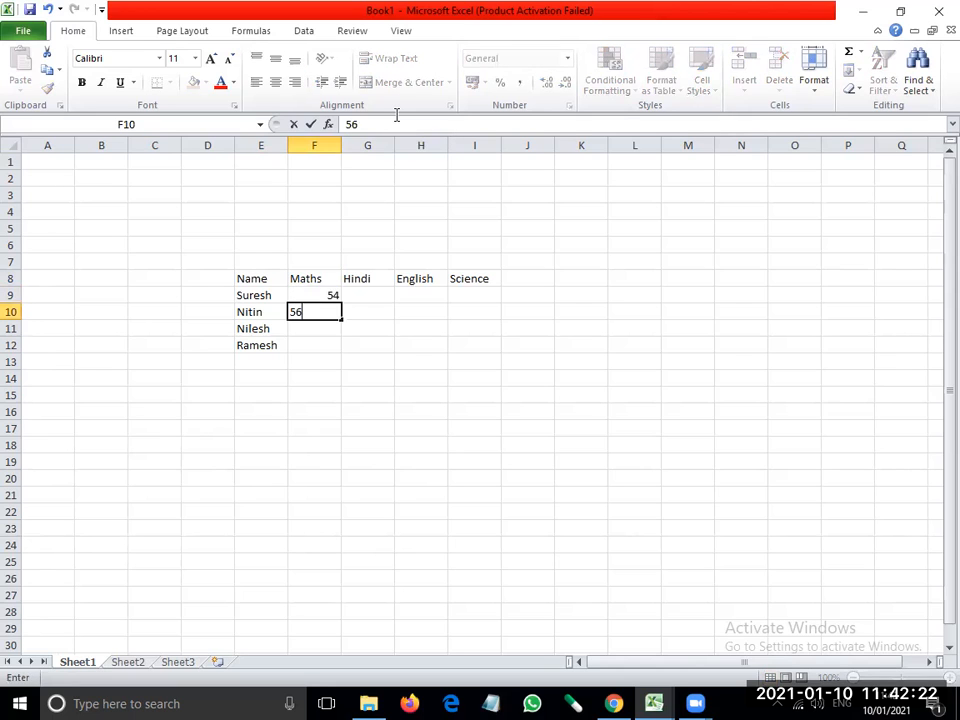
key(Return)
text(67)
key(Return)
text(87)
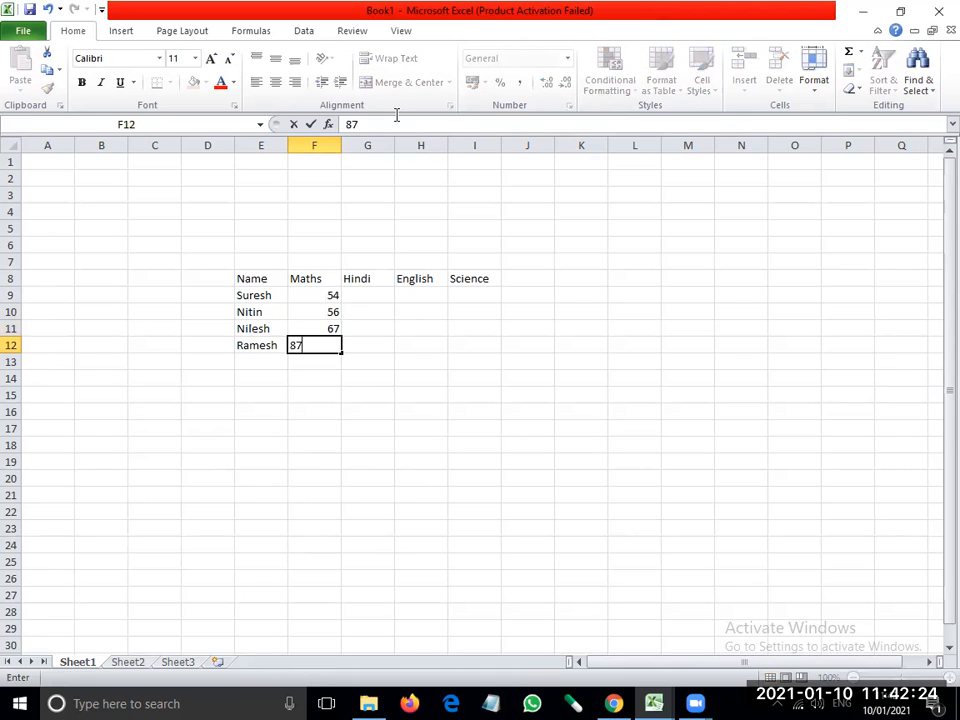
key(Right)
Enter the Hindi marks 87, 66 and 54 in cells G9 to G11
key(Up)
key(Up)
key(Up)
text(87)
key(Return)
text(66)
key(Return)
text(54)
key(Return)
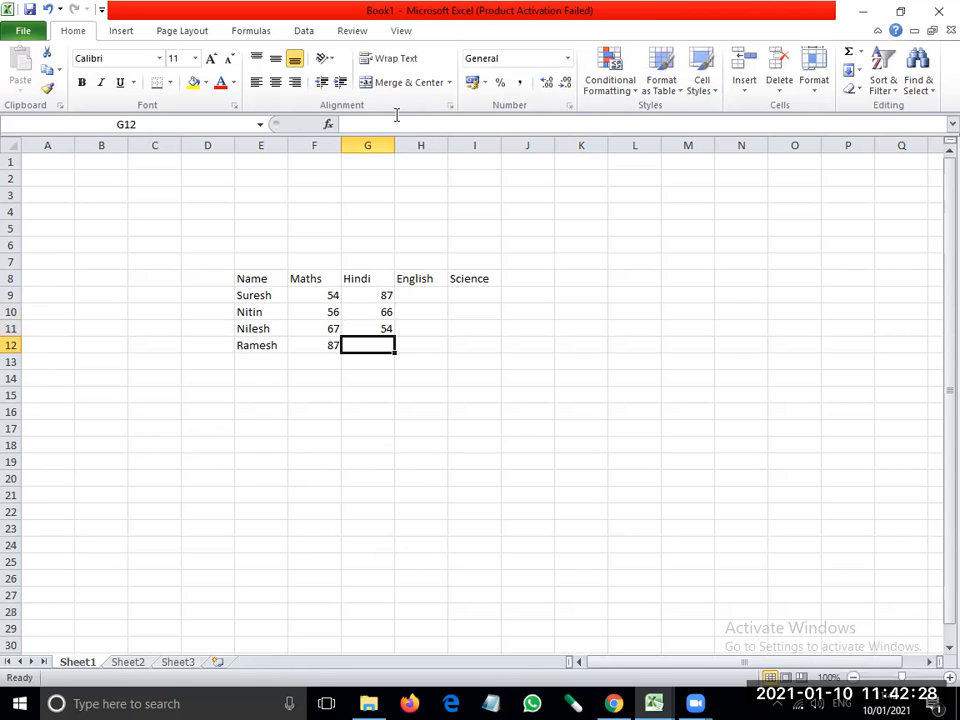
Replace the Hindi mark in cell G11, settling on 89
key(Up)
text(87)
key(Return)
key(Up)
text(89)
key(Return)
Replace the Hindi mark in cell G9, settling on 33
key(Up)
key(Up)
key(Up)
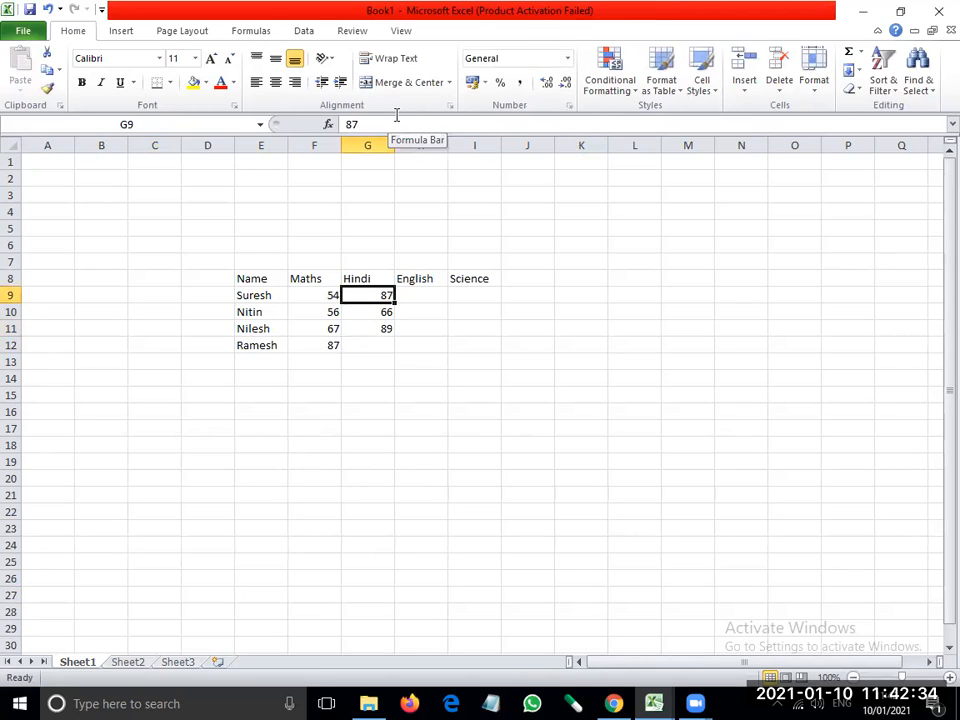
text(2)
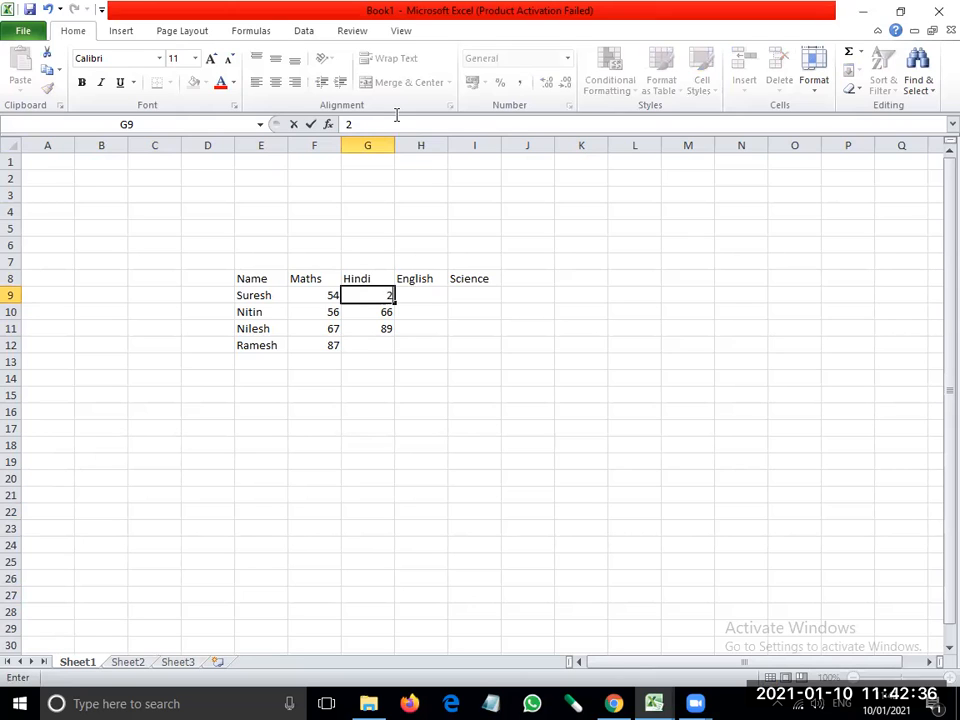
text(2)
key(Return)
key(Return)
key(Up)
key(Up)
text(33)
key(Return)
Enter the Hindi mark 45 for the last student in cell G12
key(Return)
key(Return)
text(45)
key(Tab)
Enter the English marks 67 in cell H12 and 87 in cell H11
text(67)
key(Up)
text(87)
key(Up)
Replace the English mark in cell H11 with 45
key(Down)
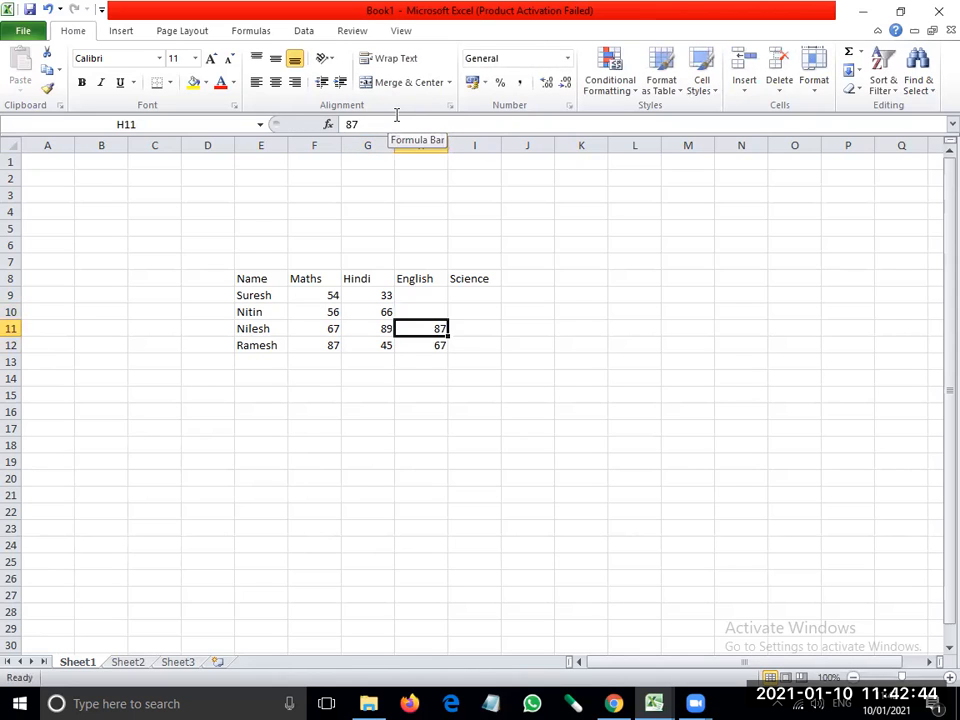
text(5)
key(Down)
key(Up)
text(45)
key(Up)
Enter the English marks 32 in cell H10 and 39 in cell H9
text(32)
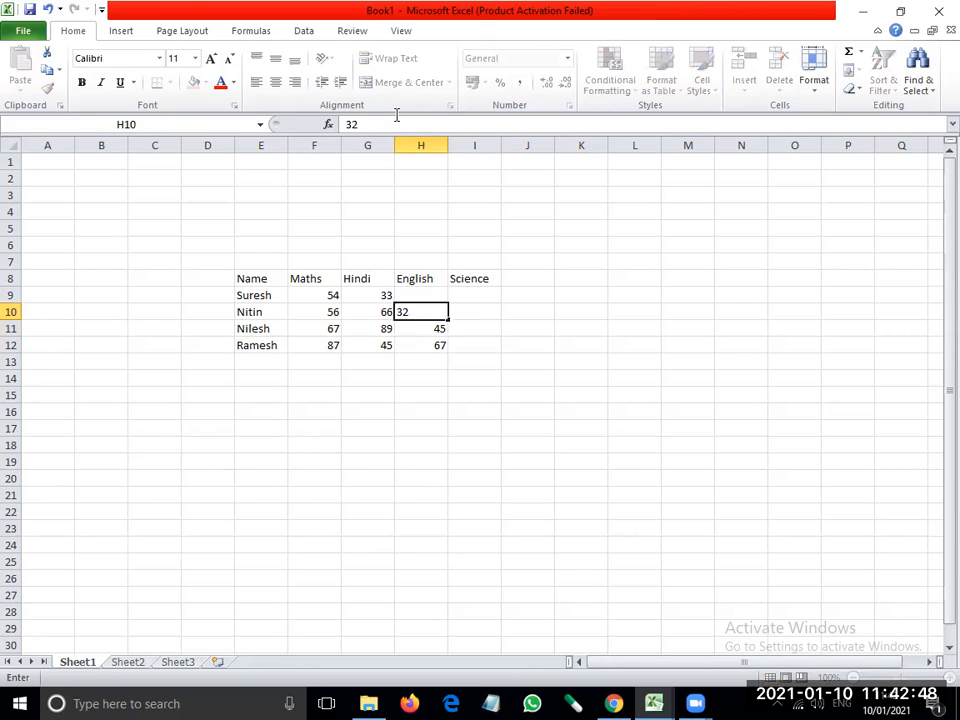
key(Up)
text(39)
key(Up)
Enter the Science marks 29, 9, 76 and 46 in cells I9 to I12
key(Right)
key(Down)
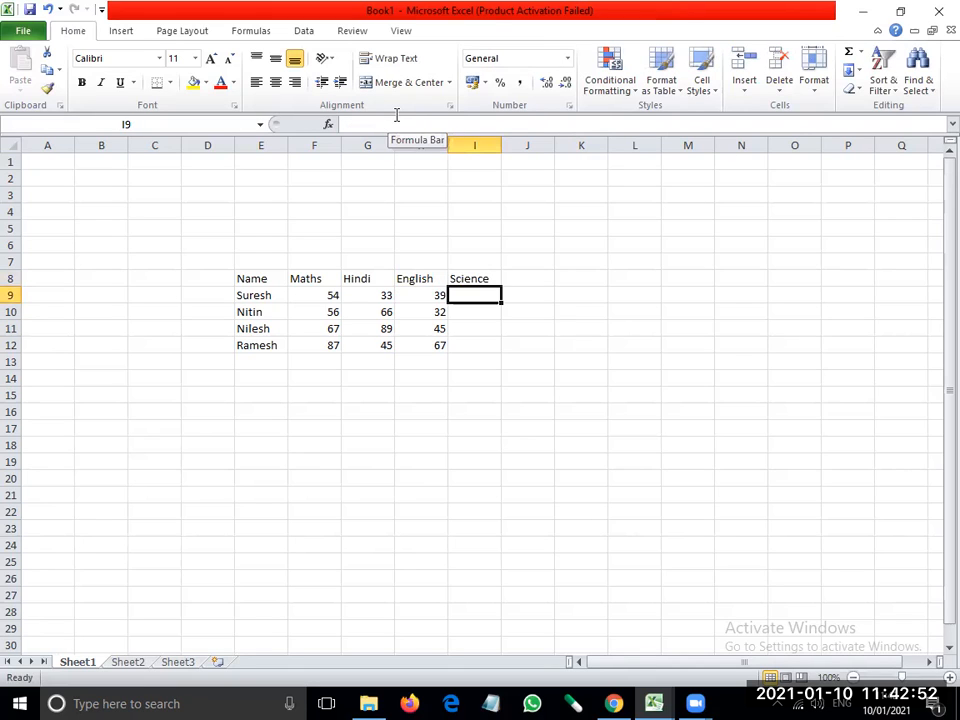
text(29)
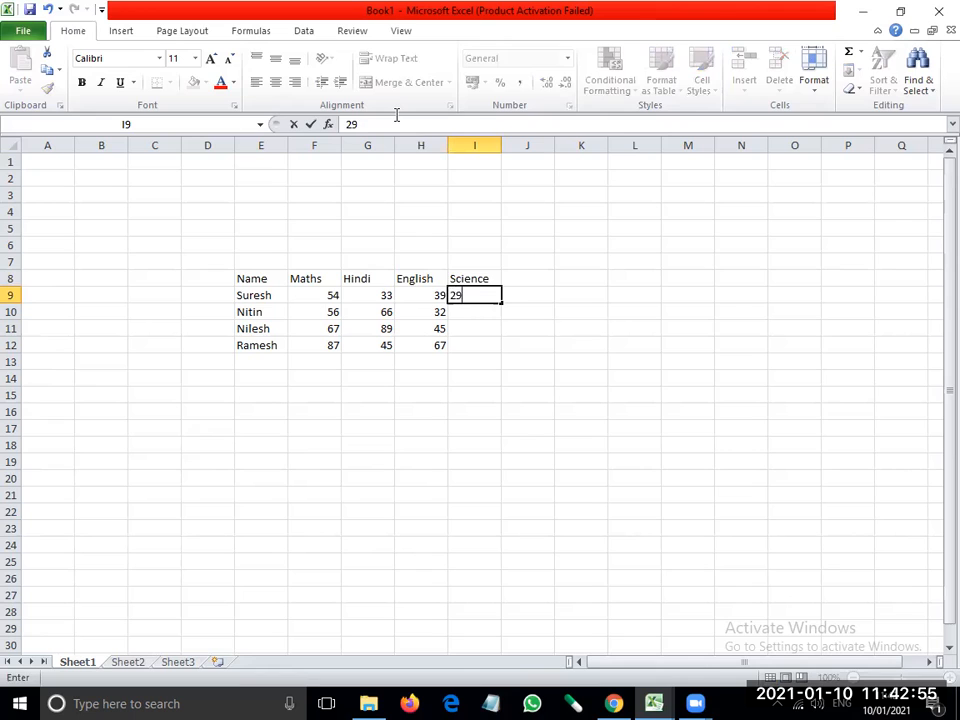
key(Return)
key(Return)
text(76)
key(Return)
text(46)
key(Return)
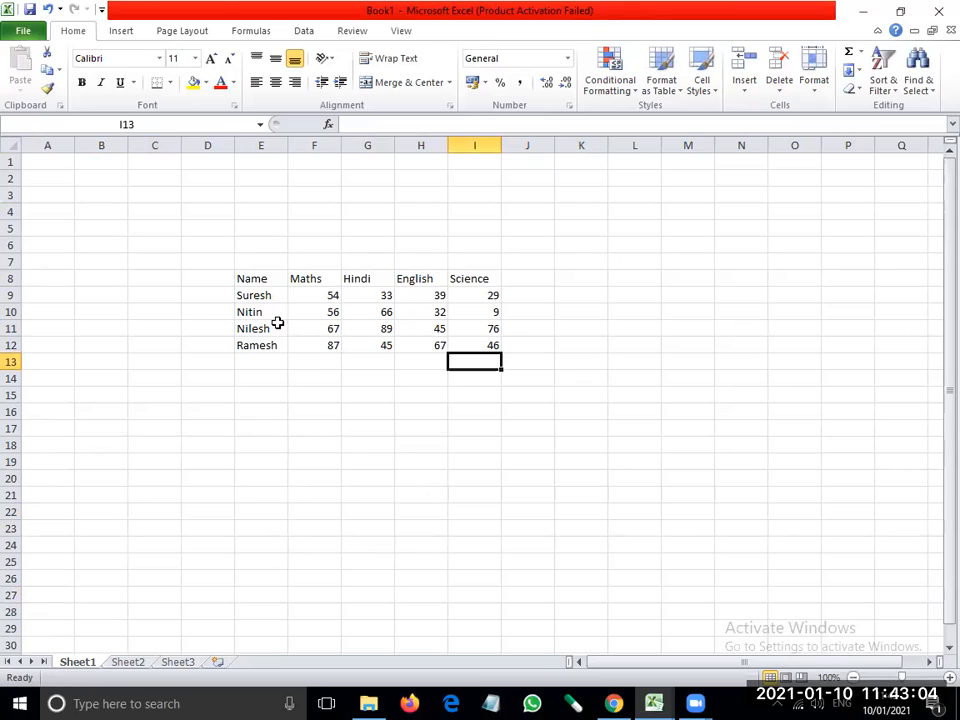
drag(257, 281, 500, 362)
click(521, 379)
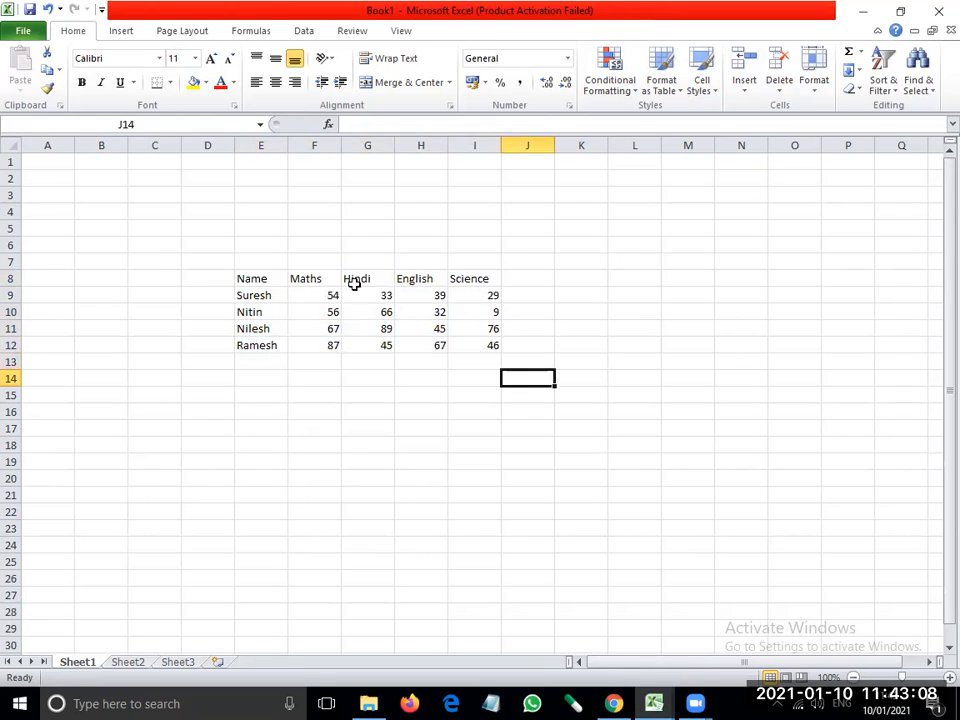
Check the print preview of the sheet to see how the marks table will print, and return to the worksheet
click(16, 34)
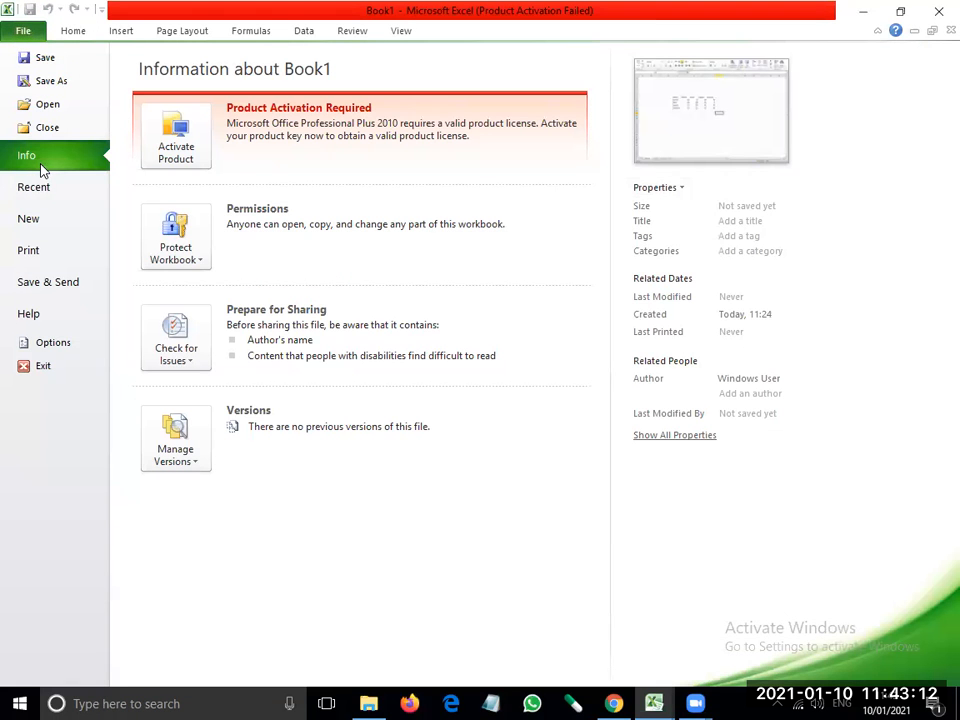
click(49, 248)
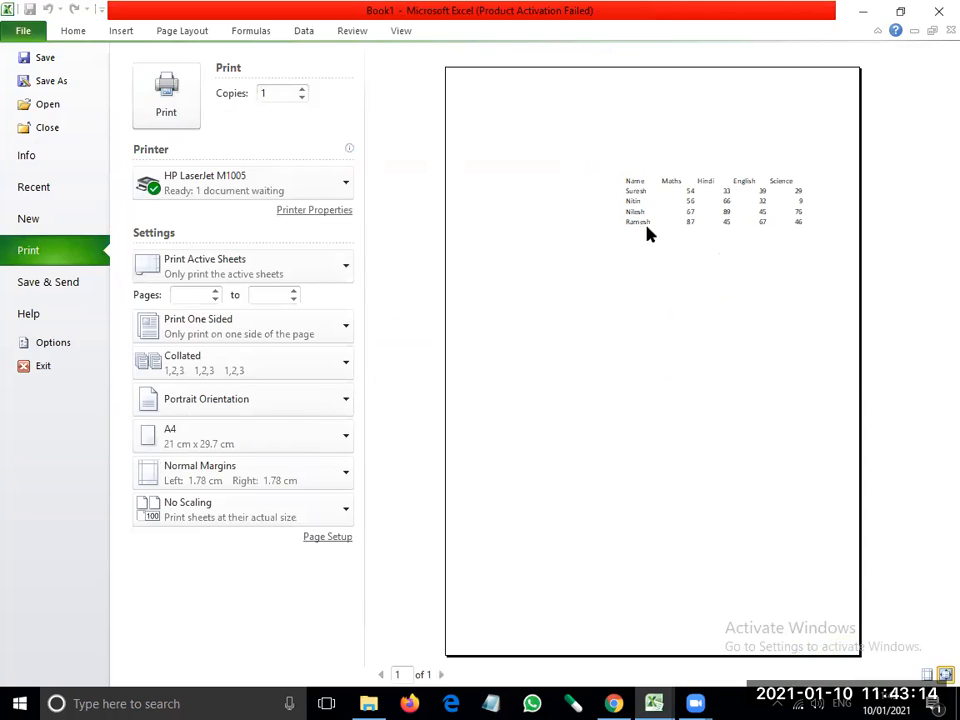
click(20, 28)
click(282, 406)
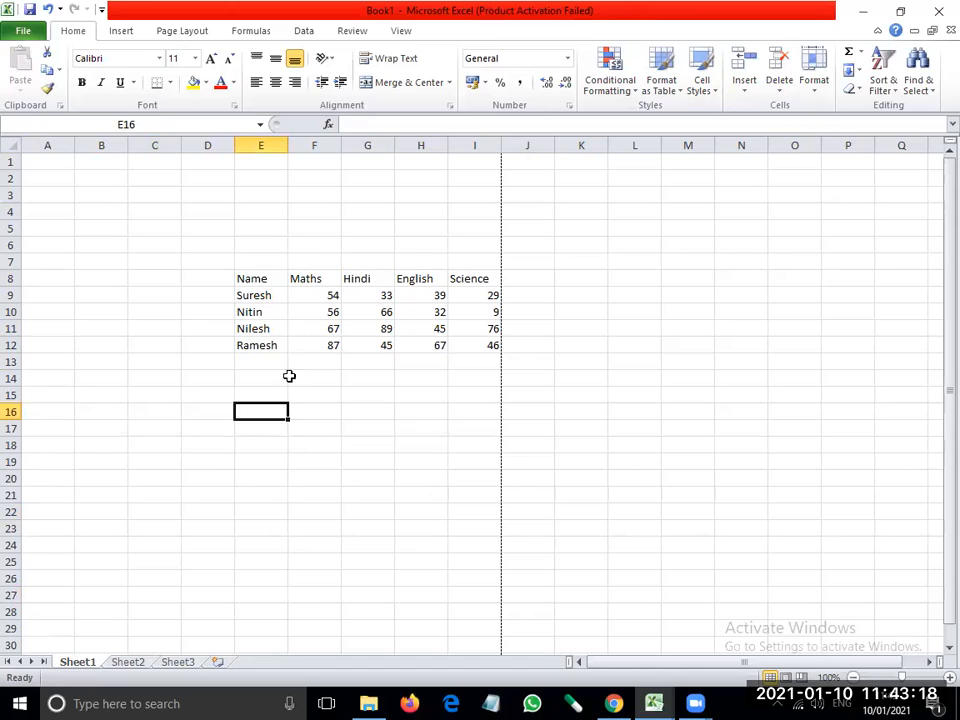
Apply All Borders to the whole marks table in E8:I12
drag(270, 279, 461, 339)
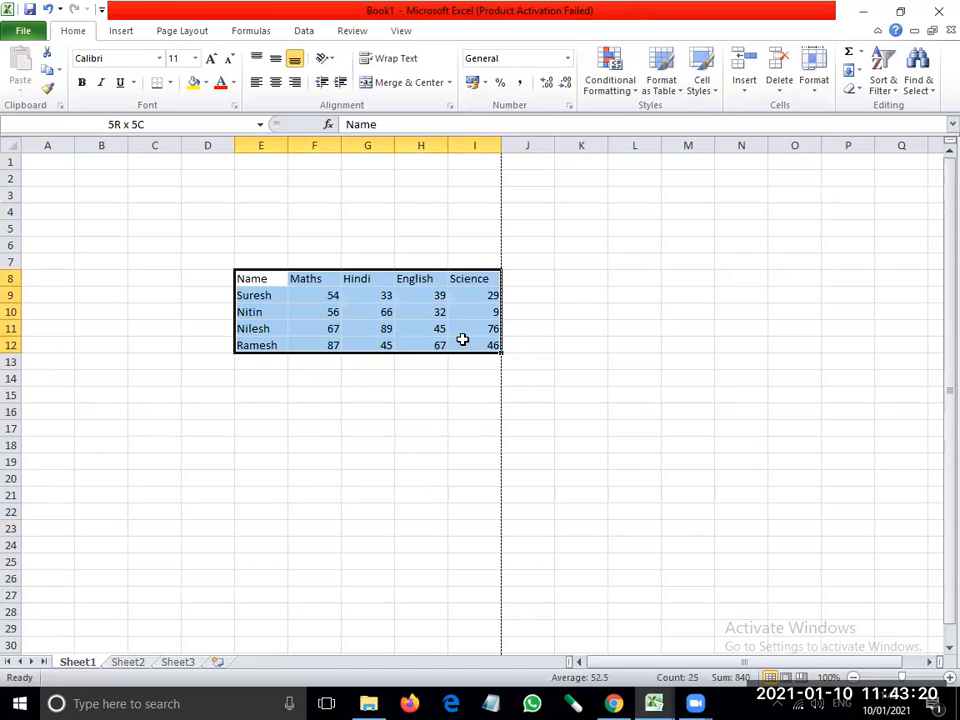
click(170, 86)
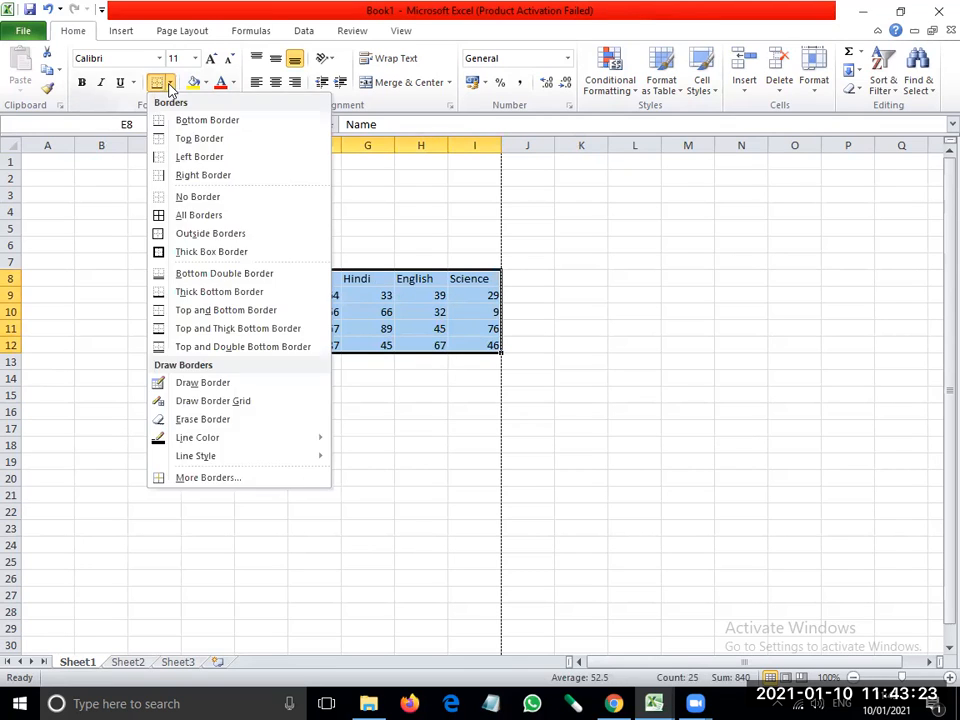
click(199, 216)
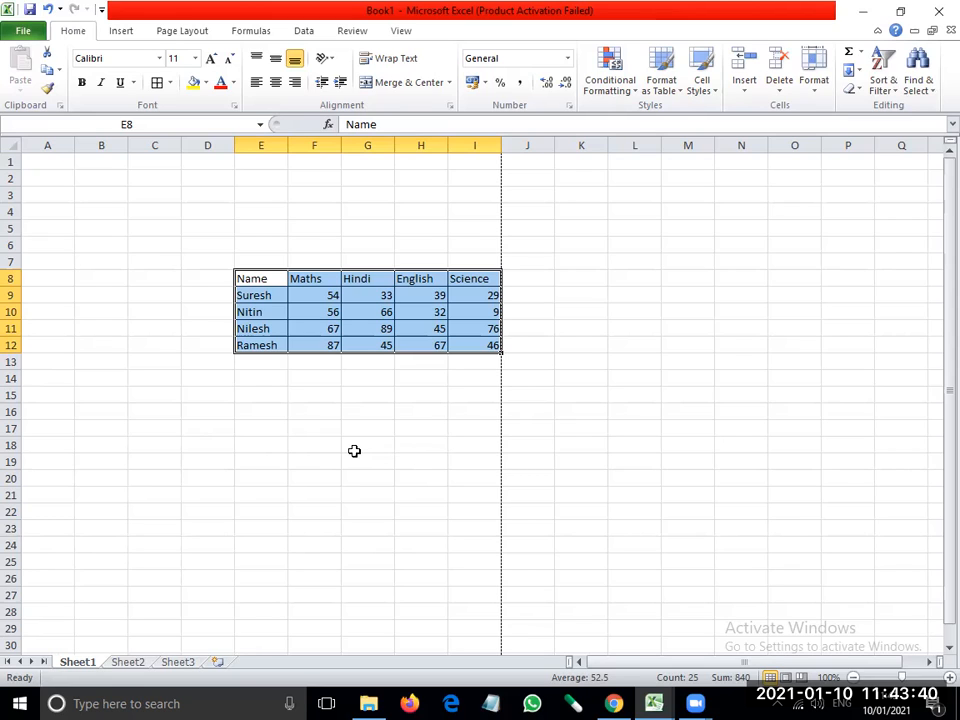
Change the first student's Maths mark in cell F9 to 89 by editing directly in the cell
click(314, 296)
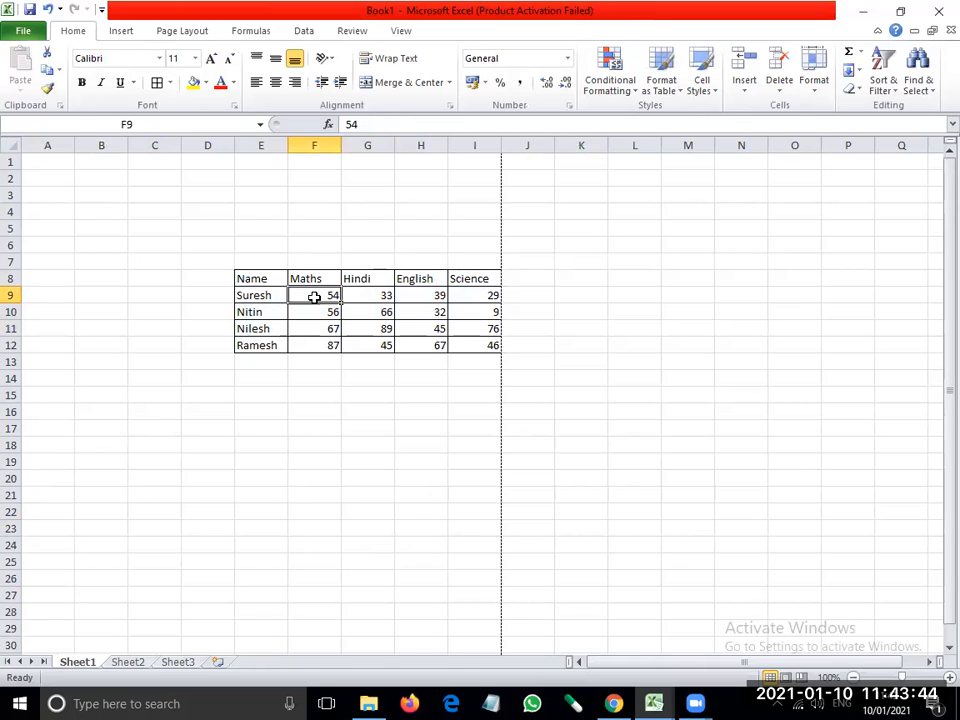
double_click(314, 296)
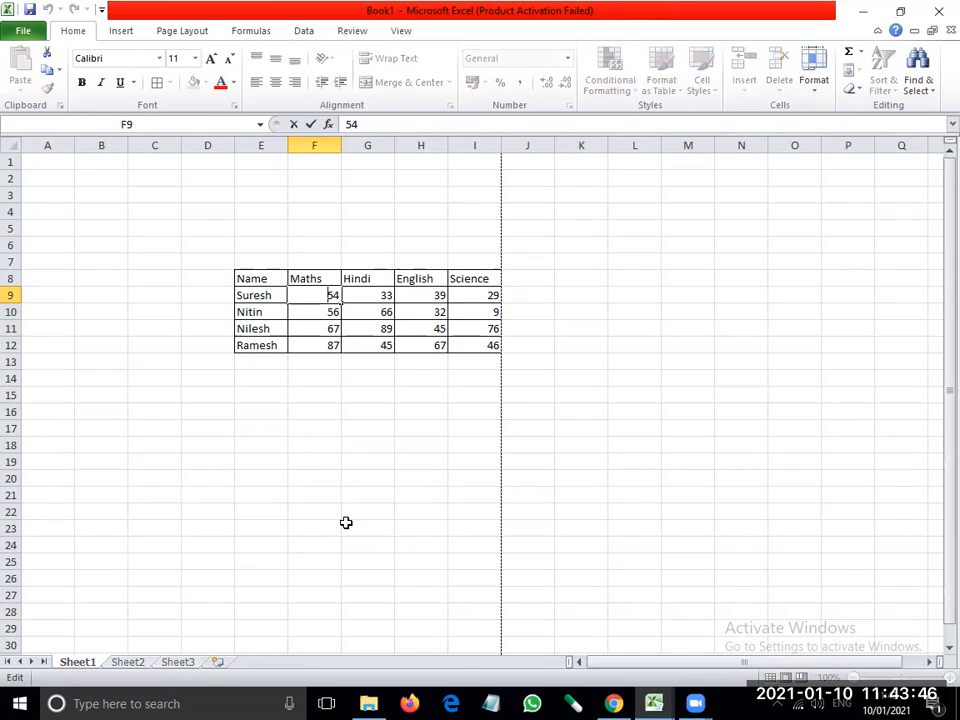
key(Delete)
key(Delete)
text(89)
key(Return)
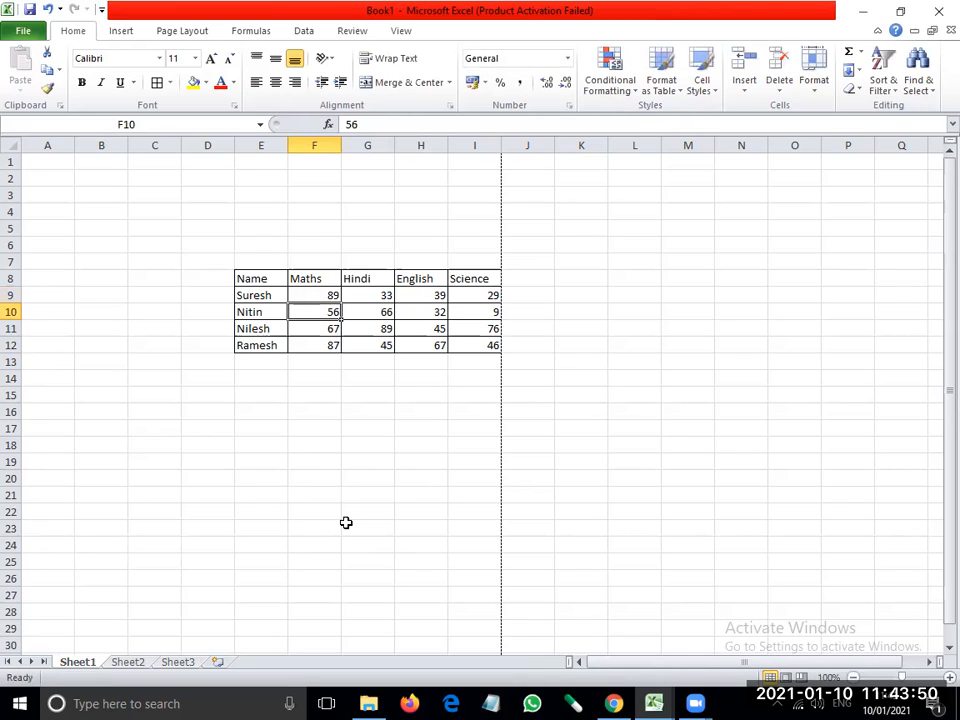
click(300, 293)
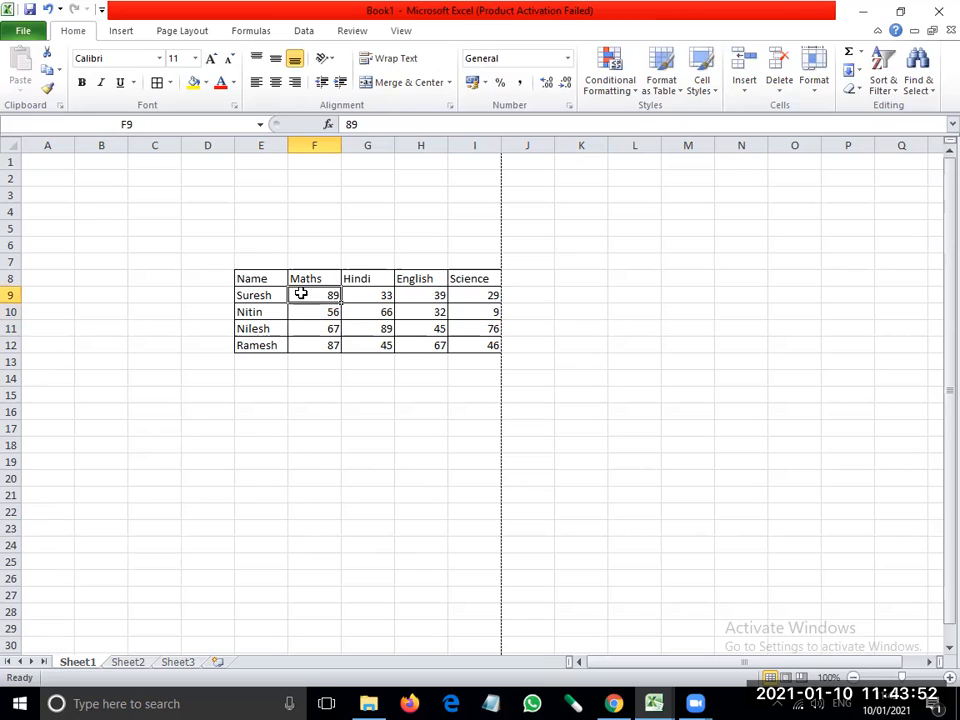
double_click(300, 293)
click(330, 377)
click(316, 290)
Enter the title "Editing of cell" above the table in cell F5
click(313, 229)
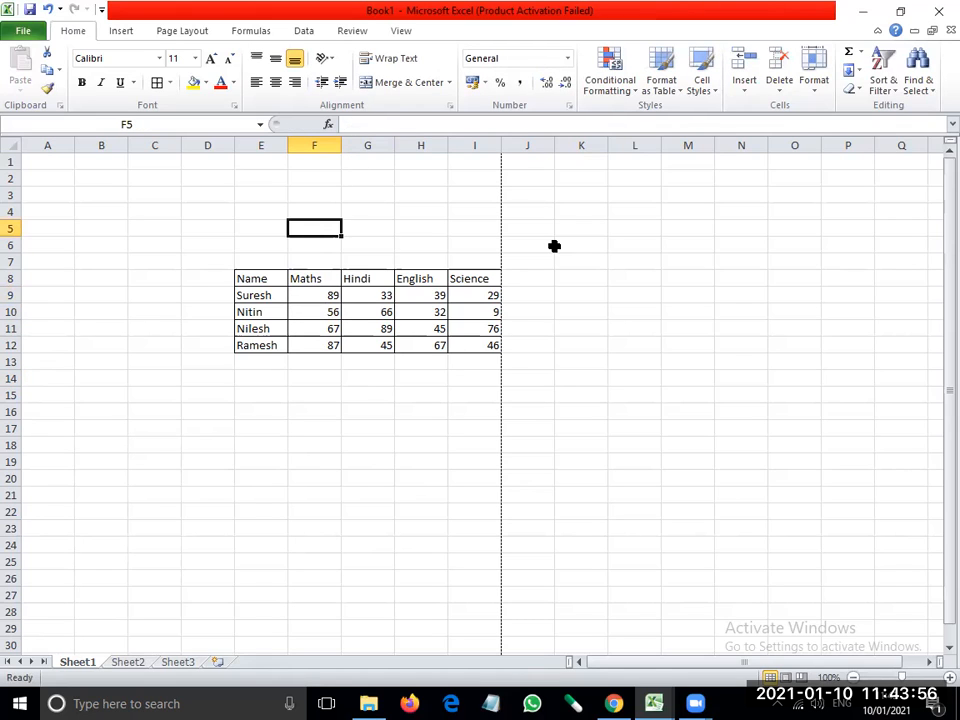
text(Editing)
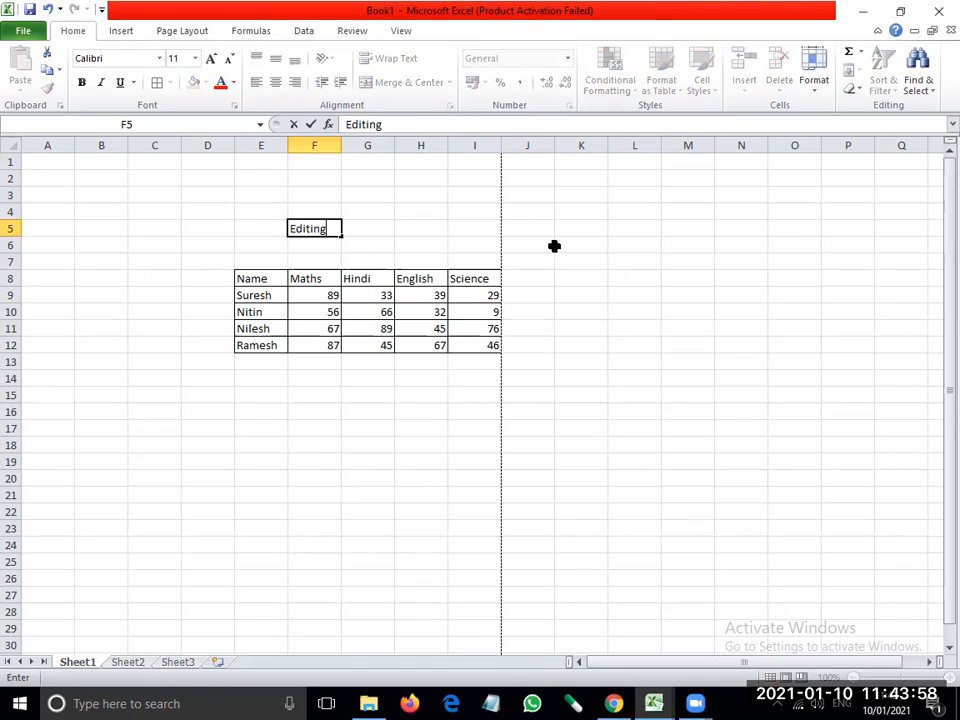
text( of ca)
key(BackSpace)
text(e)
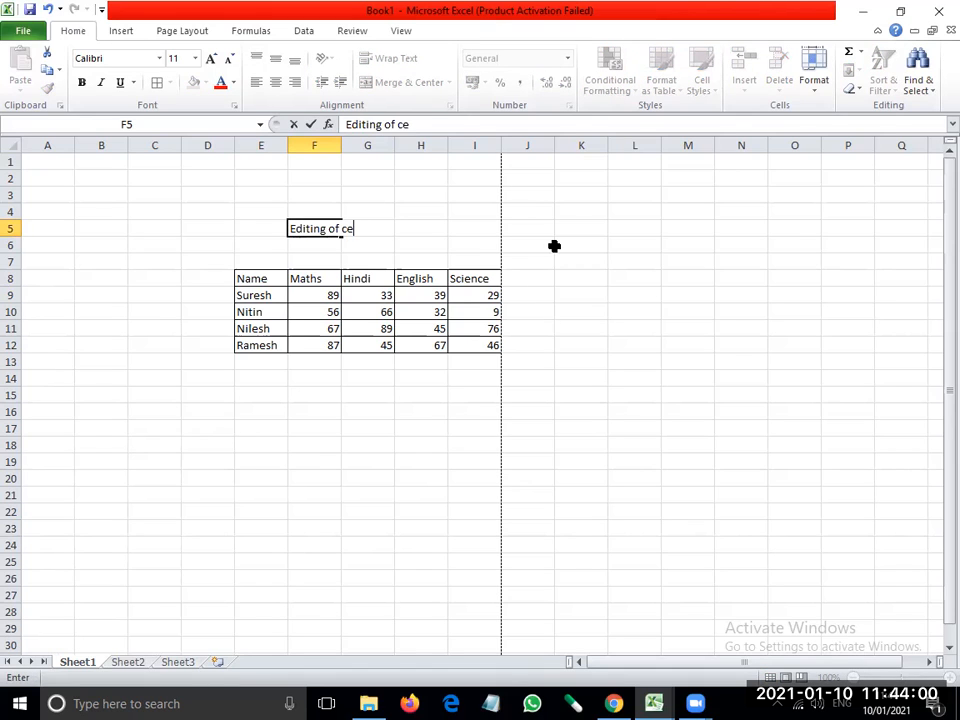
text(ll)
key(Return)
key(Down)
key(Down)
key(Down)
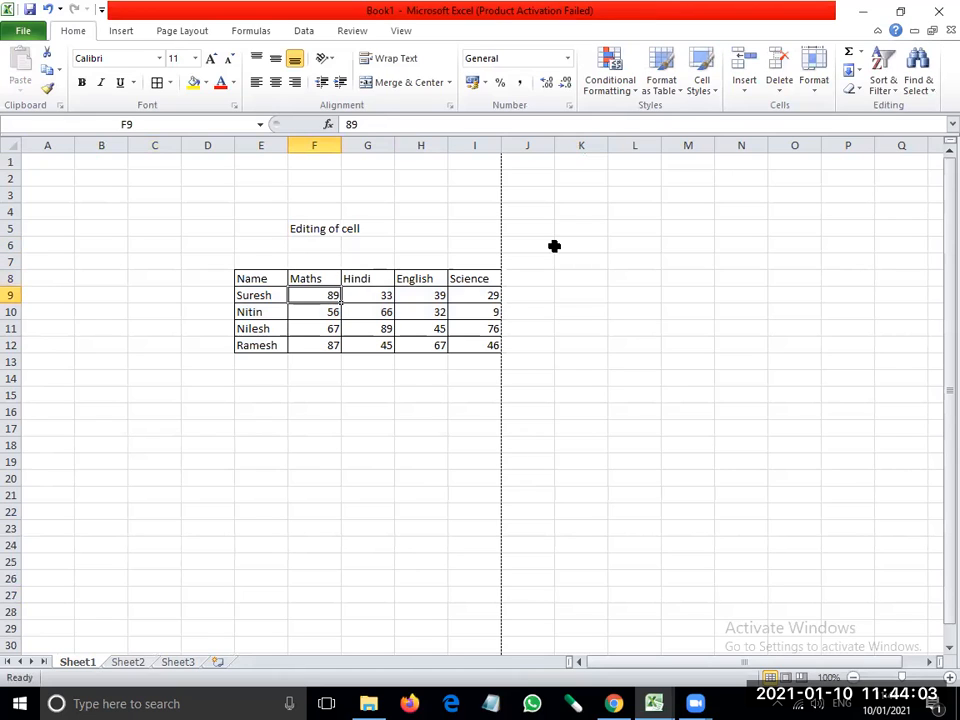
double_click(315, 294)
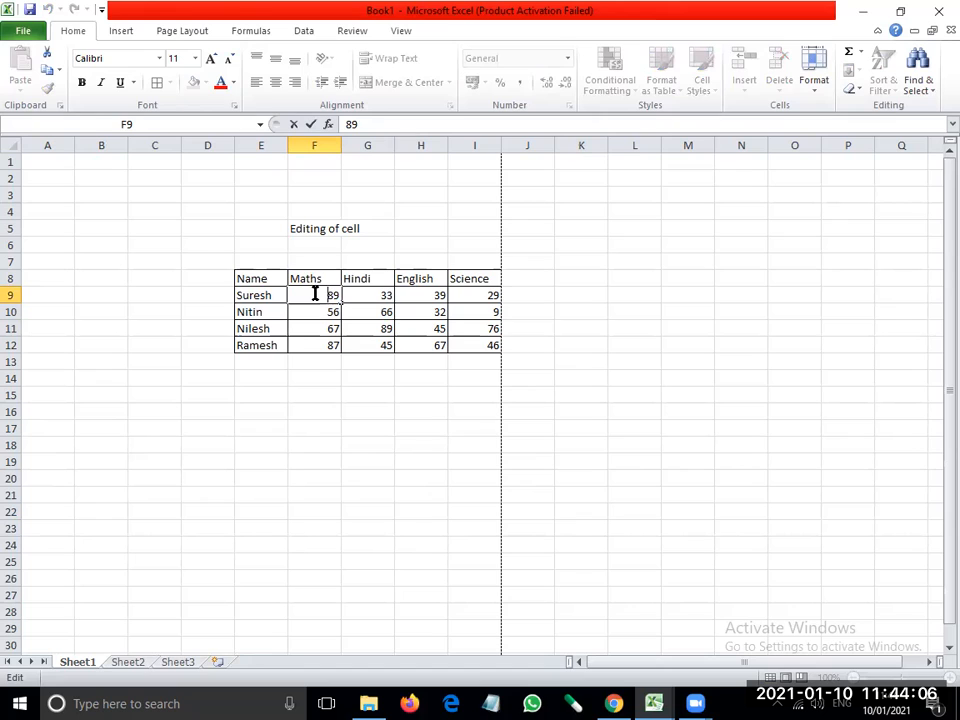
click(317, 445)
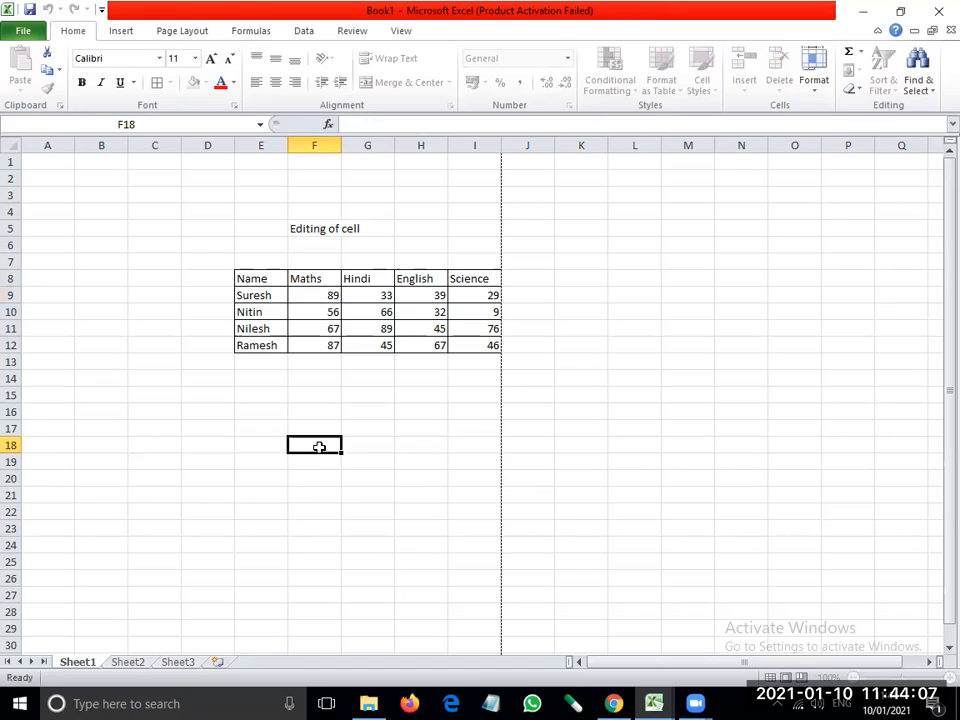
Change the first student's Maths mark in cell F9 to 85 through the formula bar
click(321, 298)
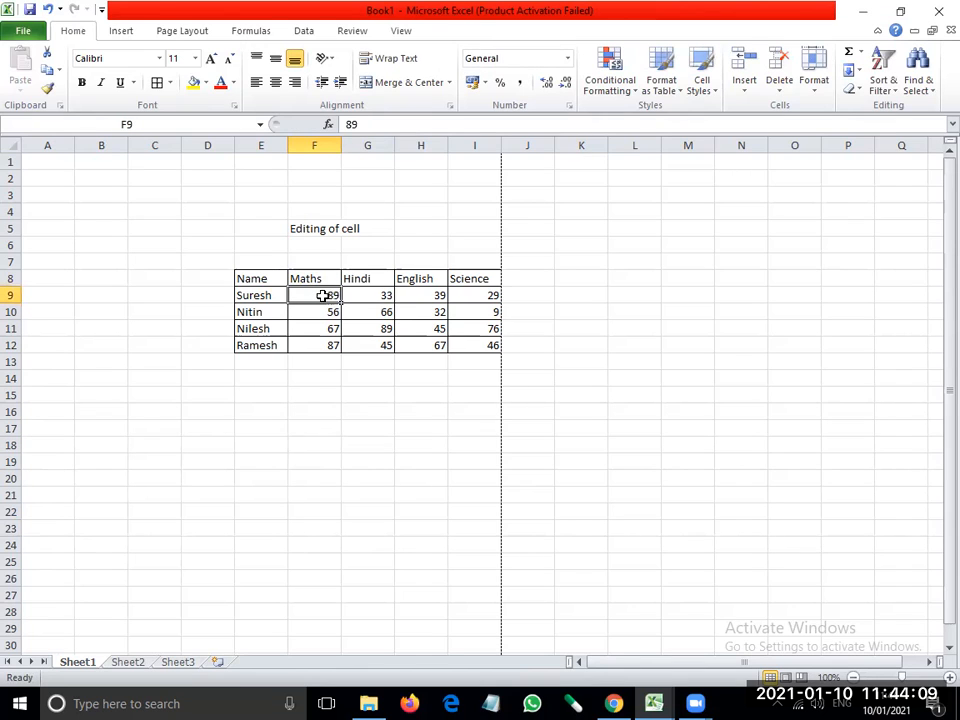
double_click(351, 125)
text(85)
key(Return)
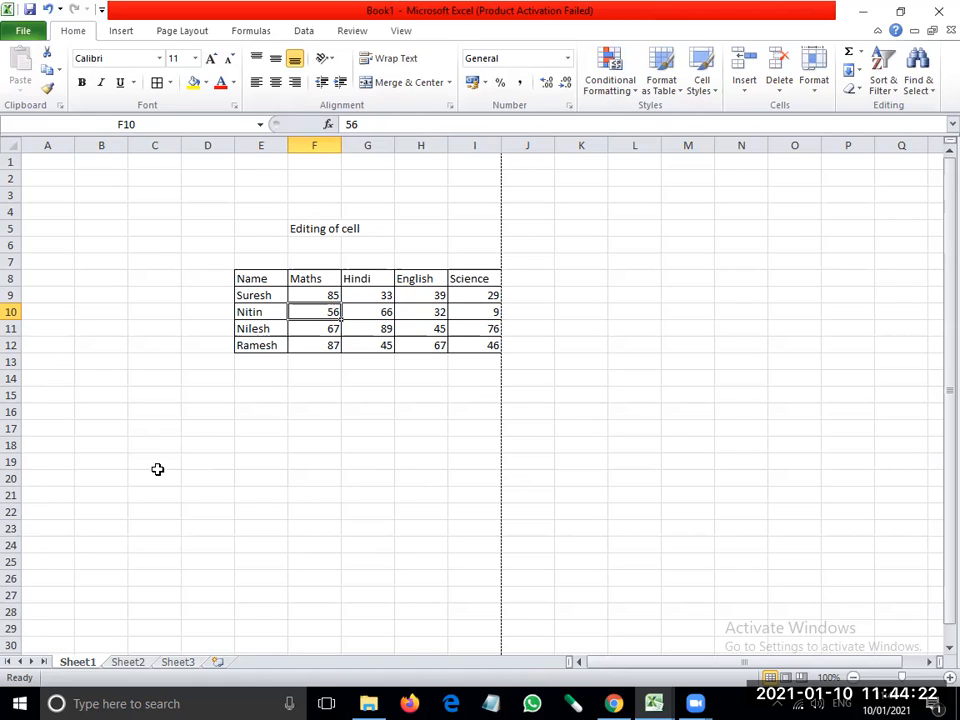
Change the third student's Maths mark in cell F11 to 98 by editing the cell in place
click(322, 328)
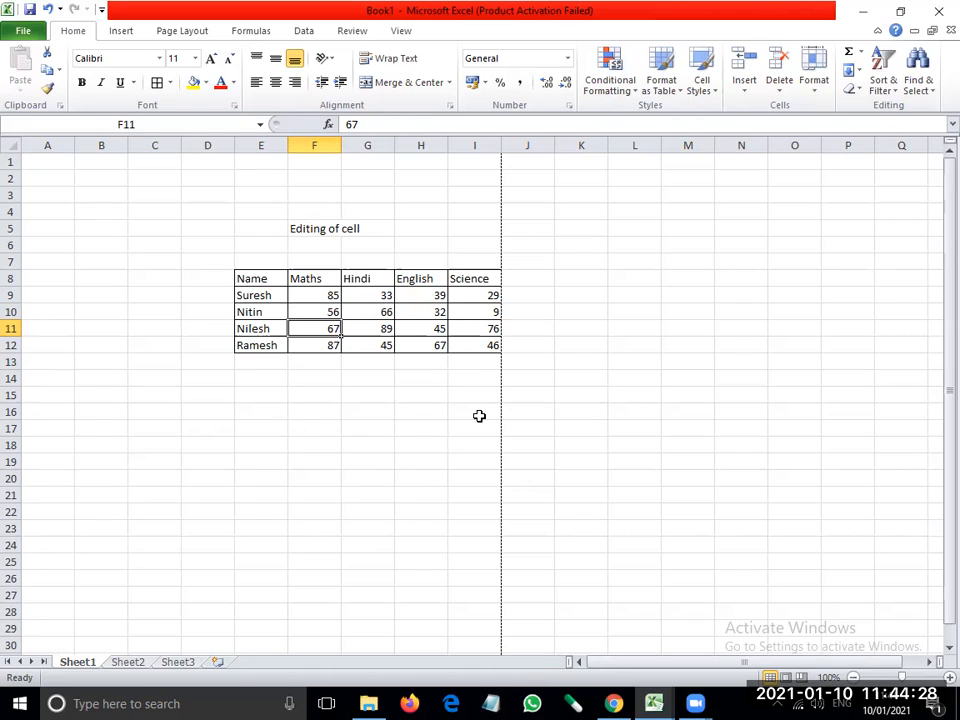
key(F2)
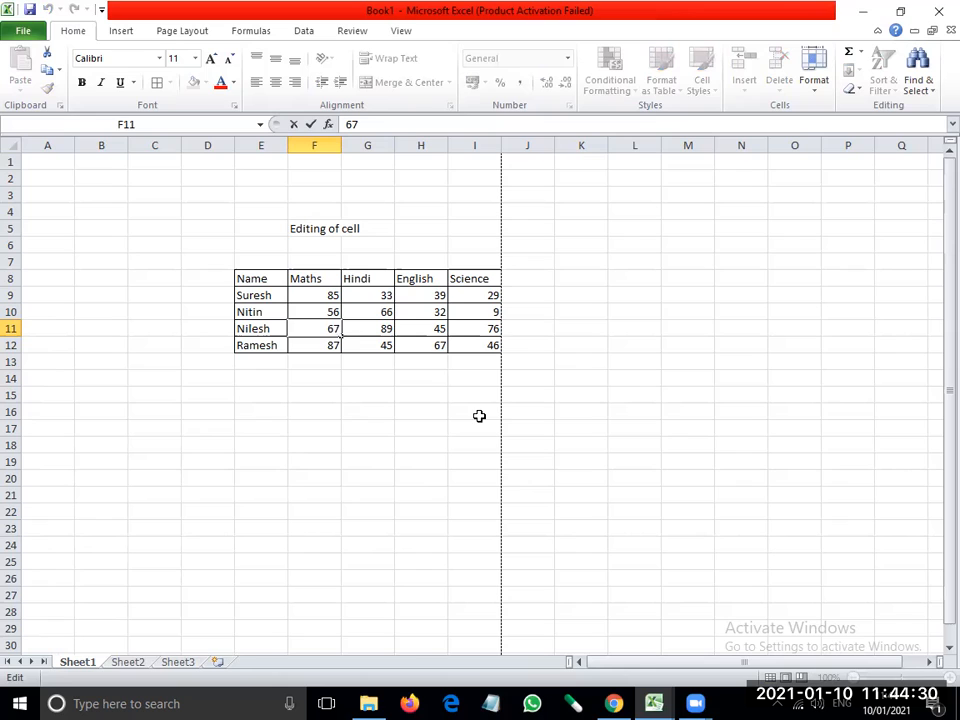
key(BackSpace)
key(BackSpace)
text(98)
key(Return)
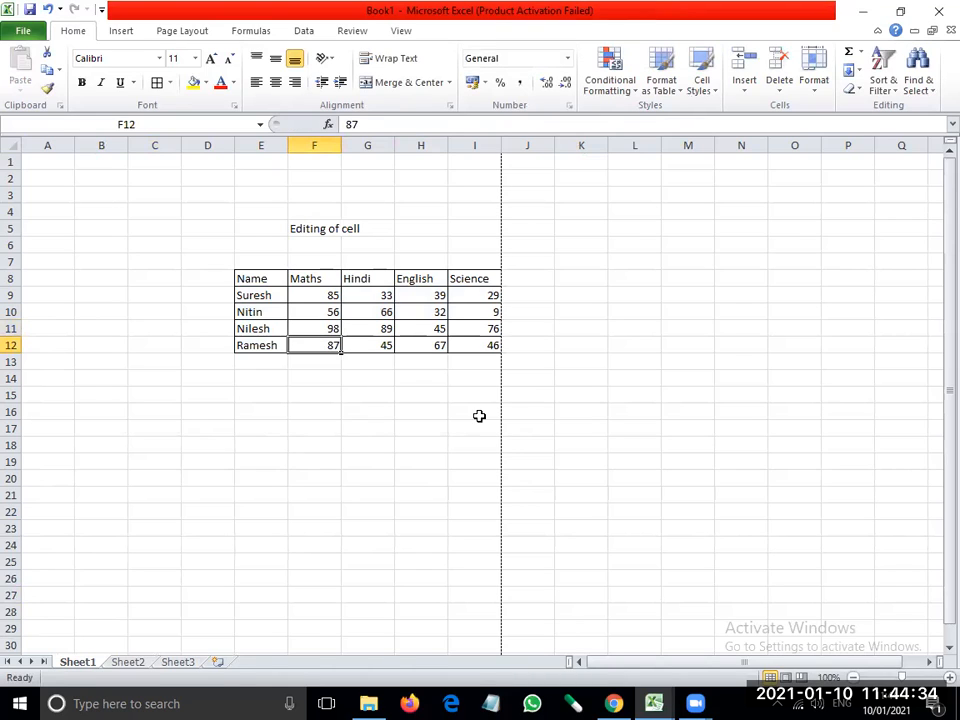
List the editing methods "f2", "double click" and "goto formula bar" below the table in cells D16 to D18
click(229, 413)
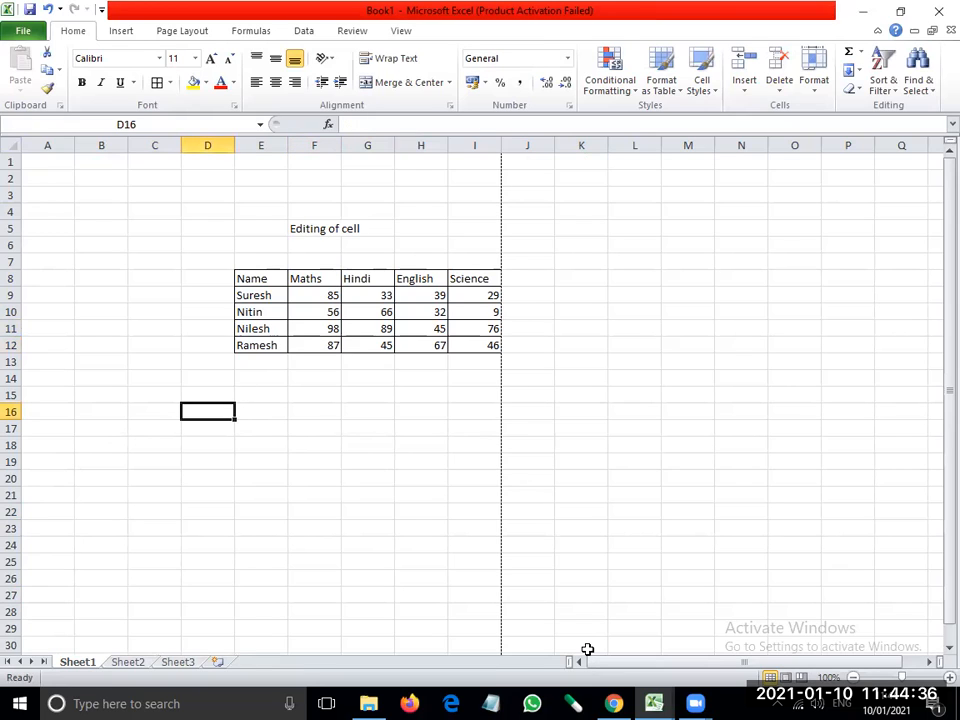
text(f2)
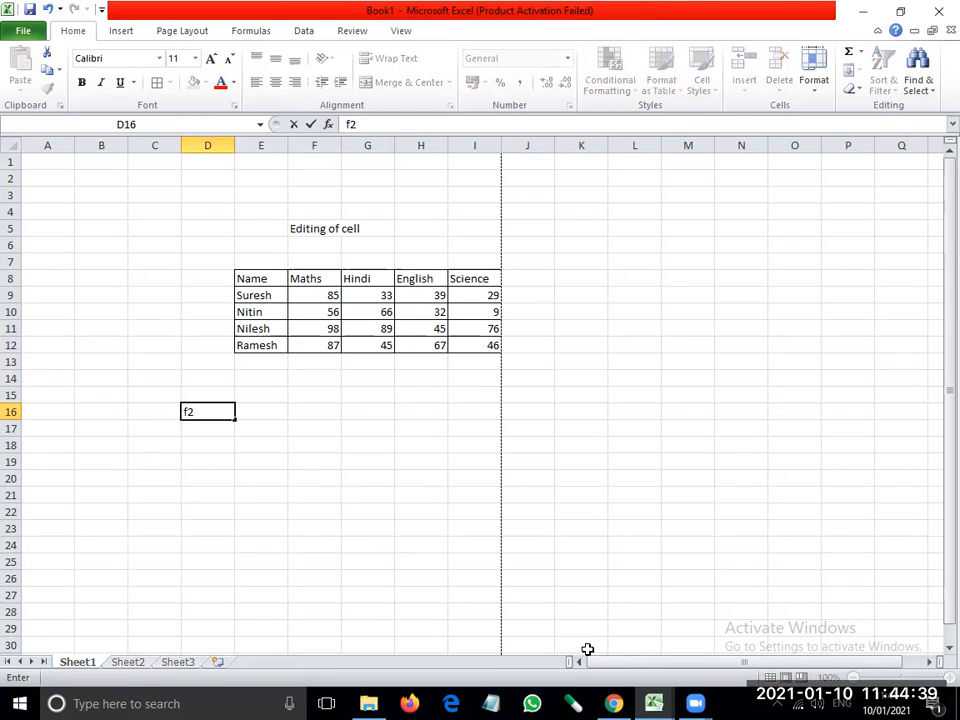
key(Return)
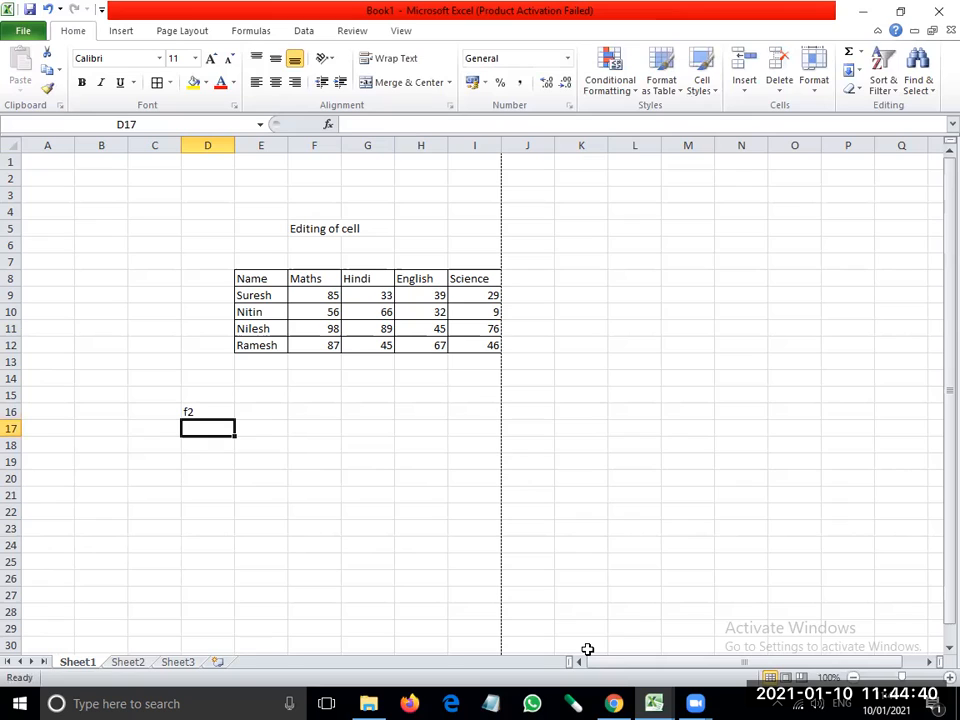
text(do)
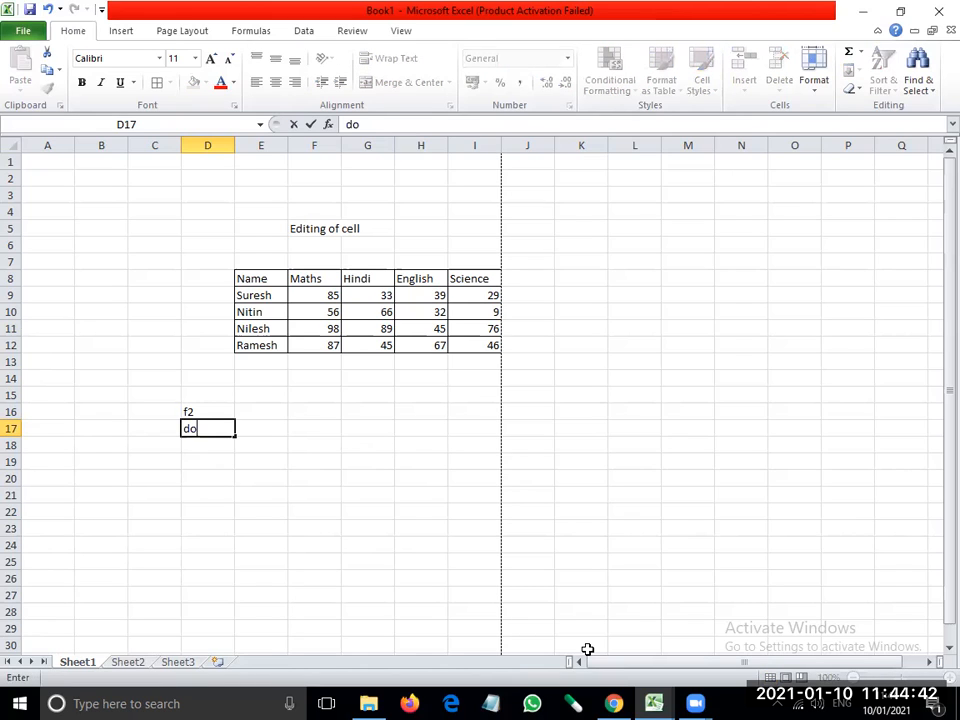
text(uble click)
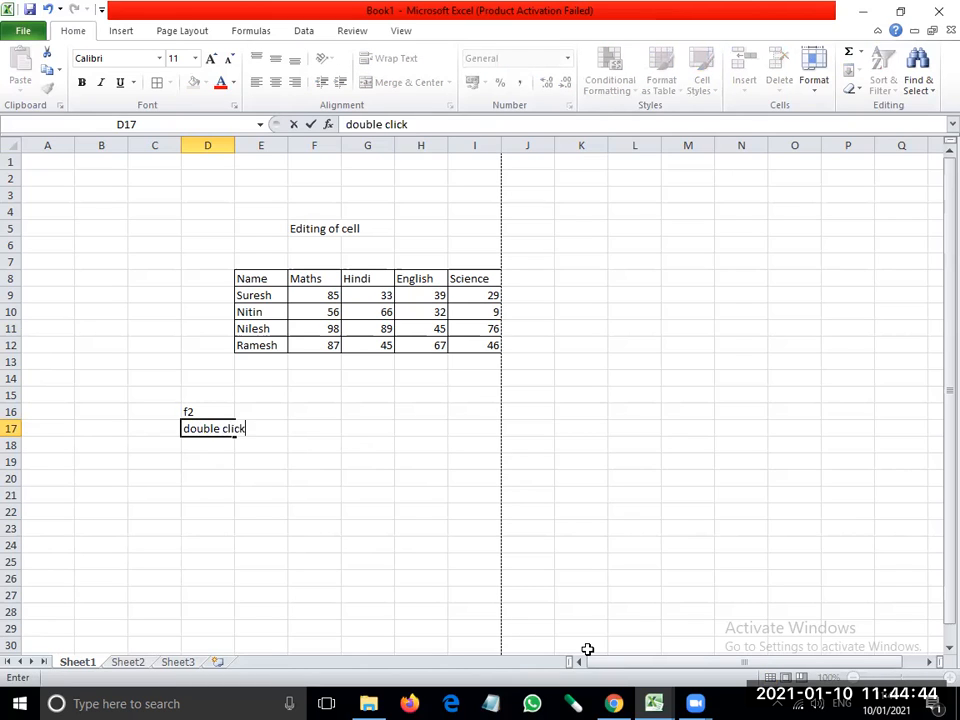
key(Return)
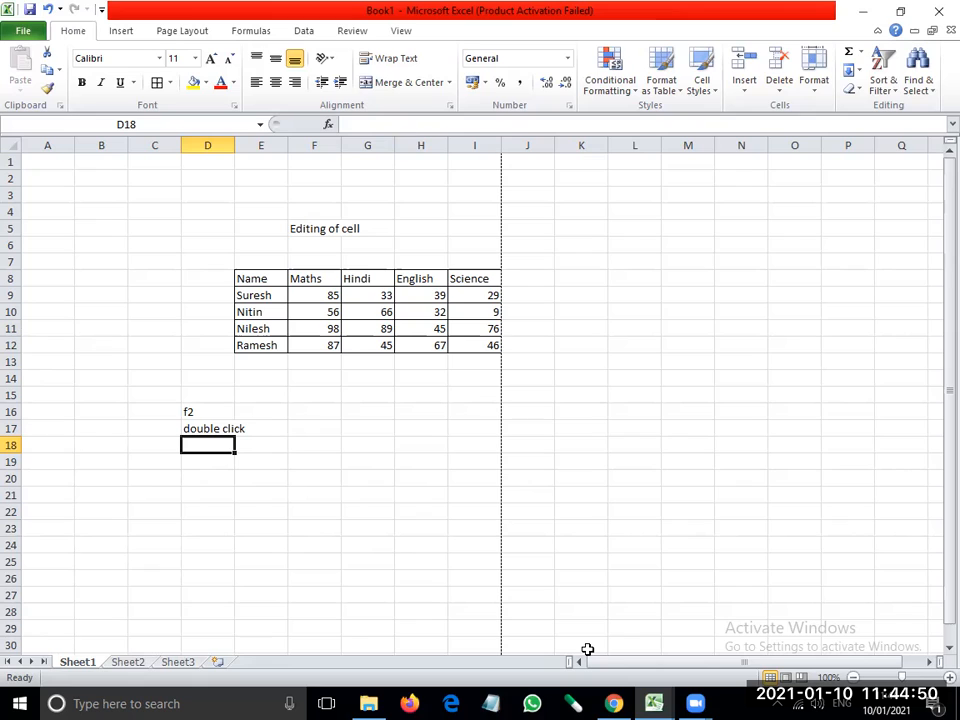
text(goto fo)
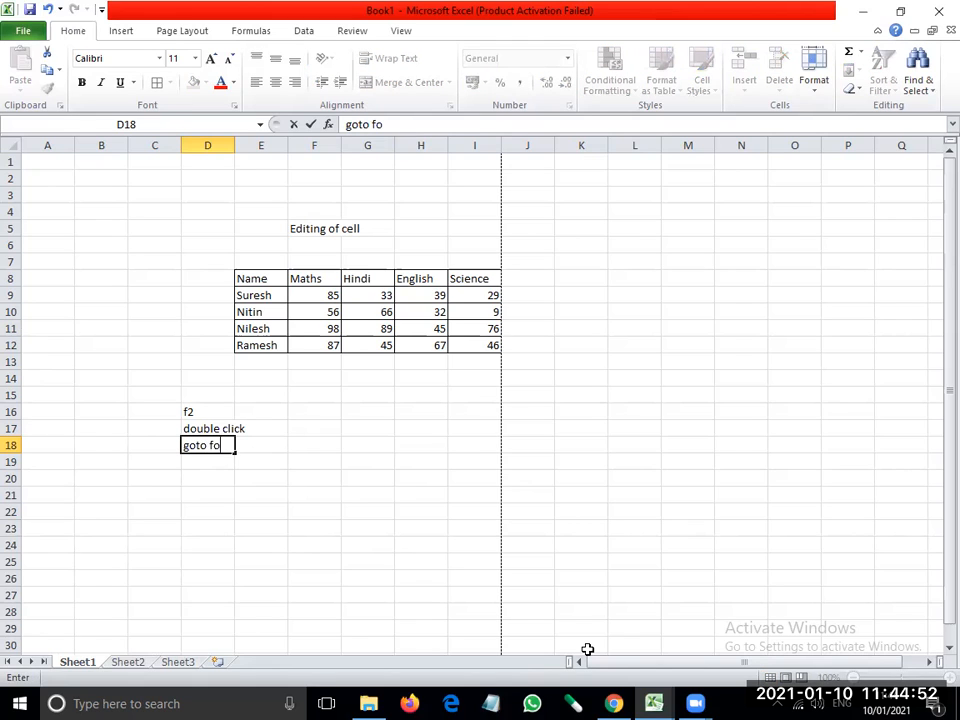
text(rmula bar)
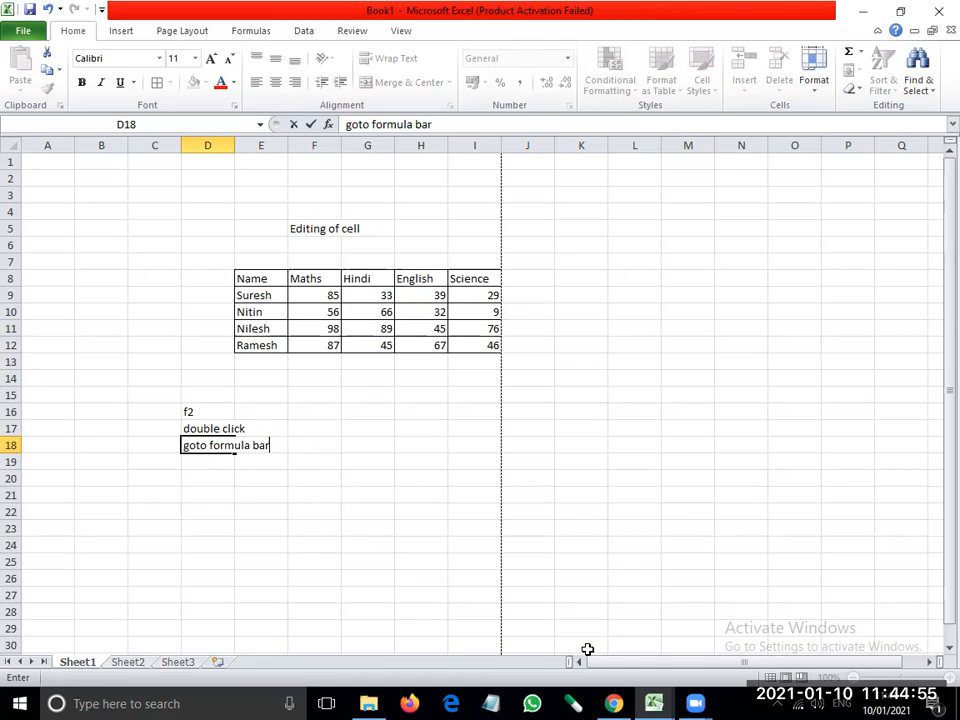
key(Return)
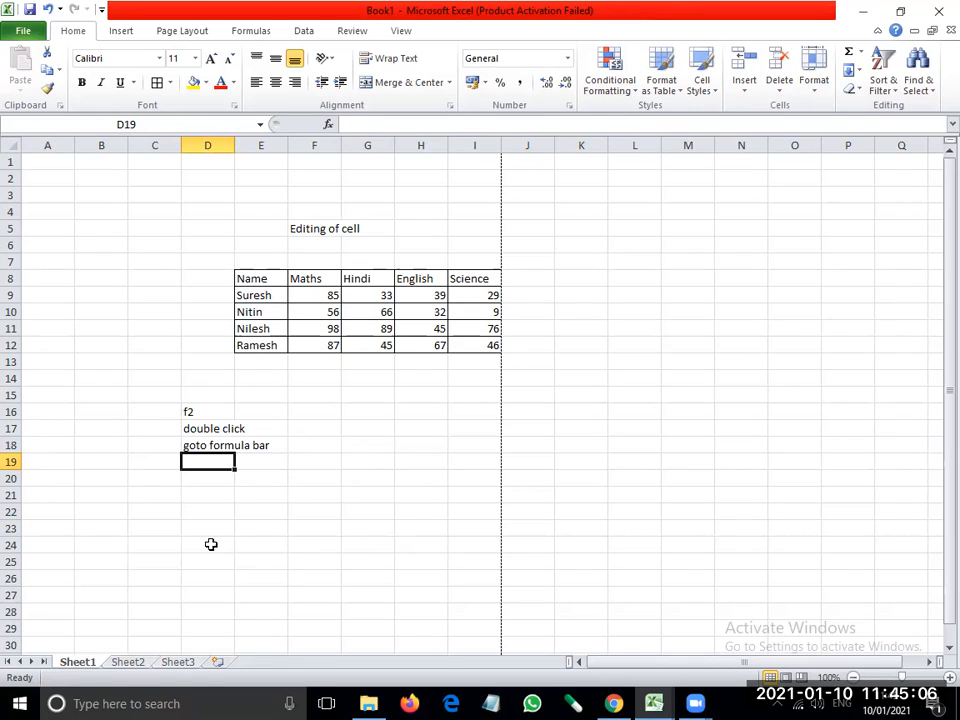
Enter the sample values 56 and 36 in cells I16 and I17
click(472, 413)
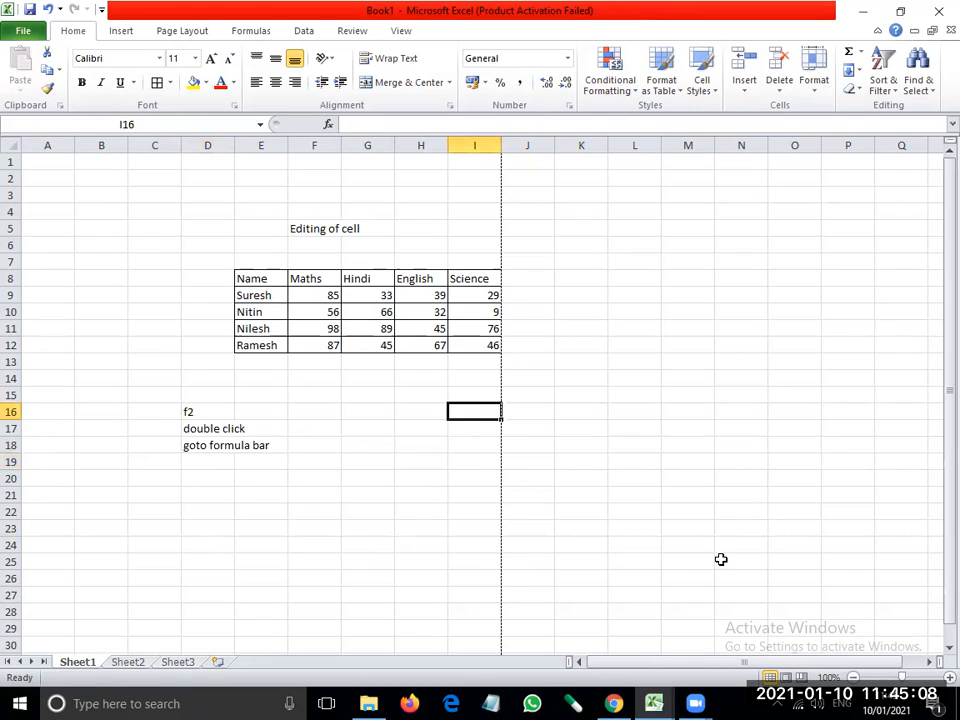
text(56)
key(Return)
text(36)
key(Return)
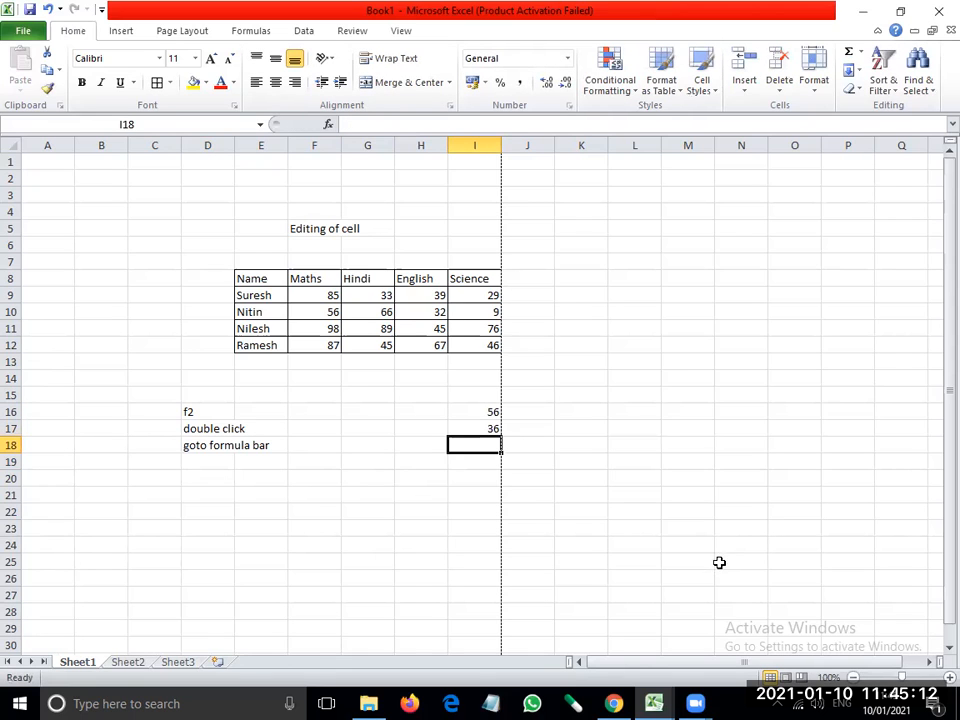
Enter the heading "delete the content" in cell H15 above the sample values
click(420, 397)
text(d)
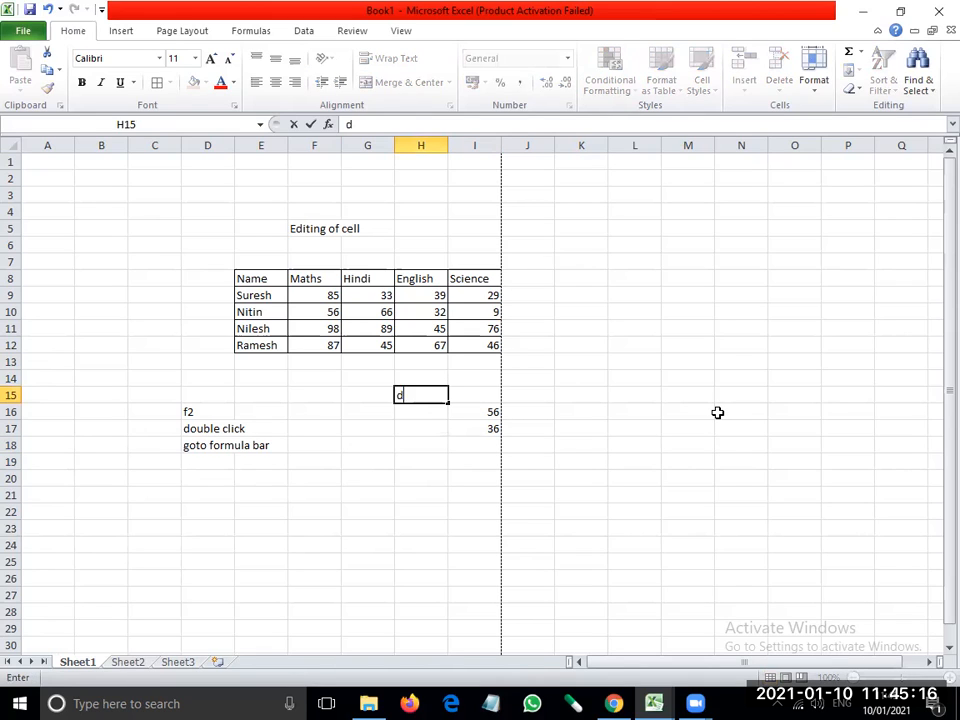
text(elete the conte)
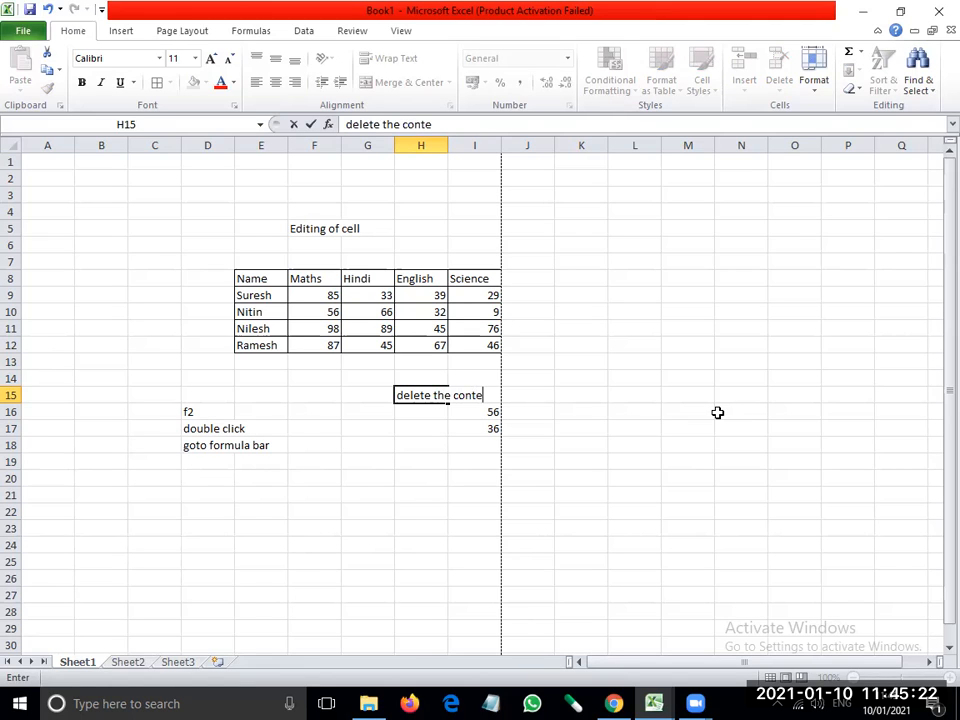
text(nt)
key(Return)
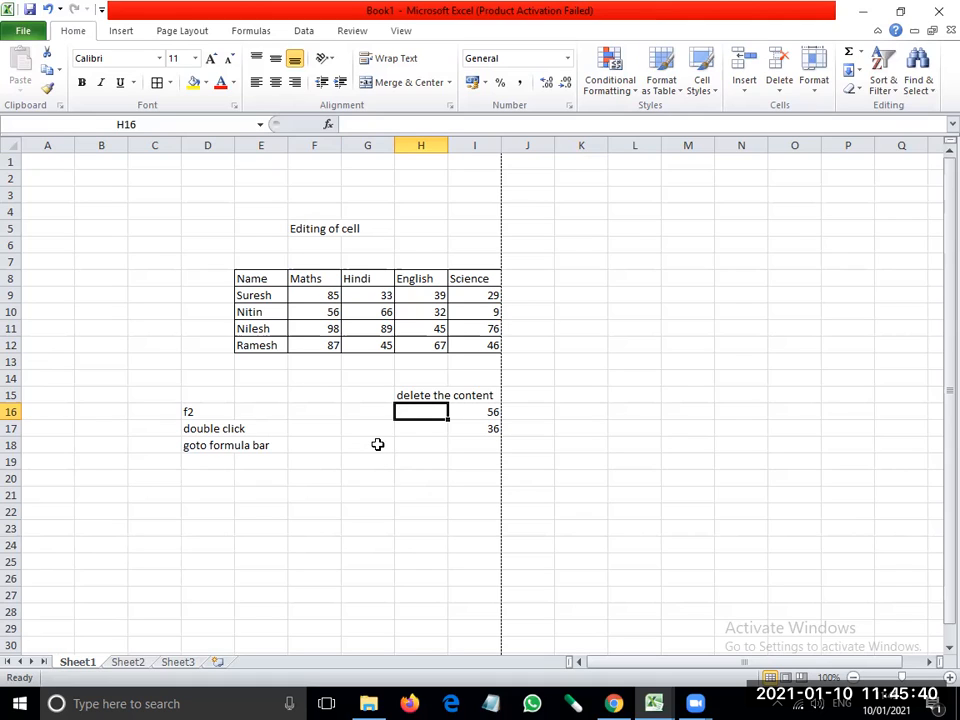
Clear the contents of cell I16 and enter the note "press delete" in cell H18
click(479, 418)
key(Delete)
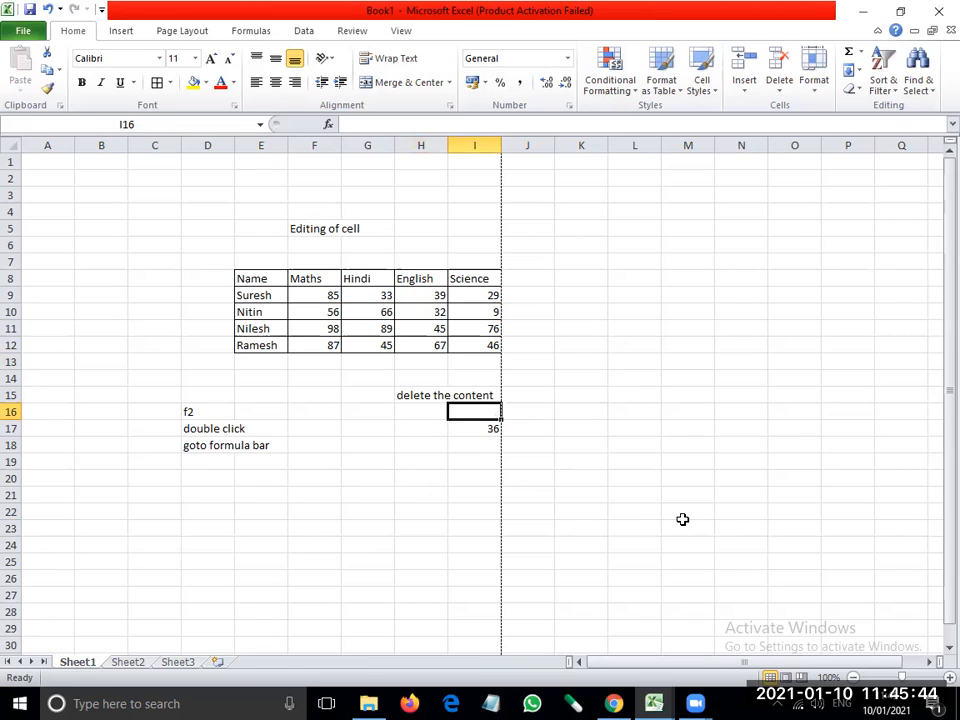
key(Down)
key(Down)
key(Left)
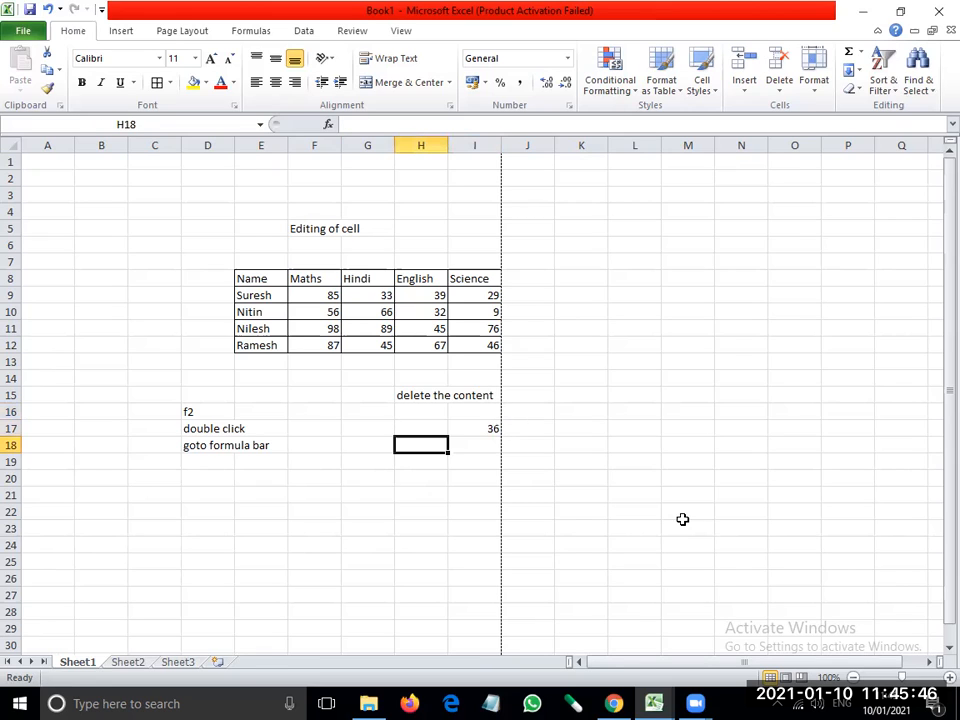
text(d)
key(BackSpace)
text(pre)
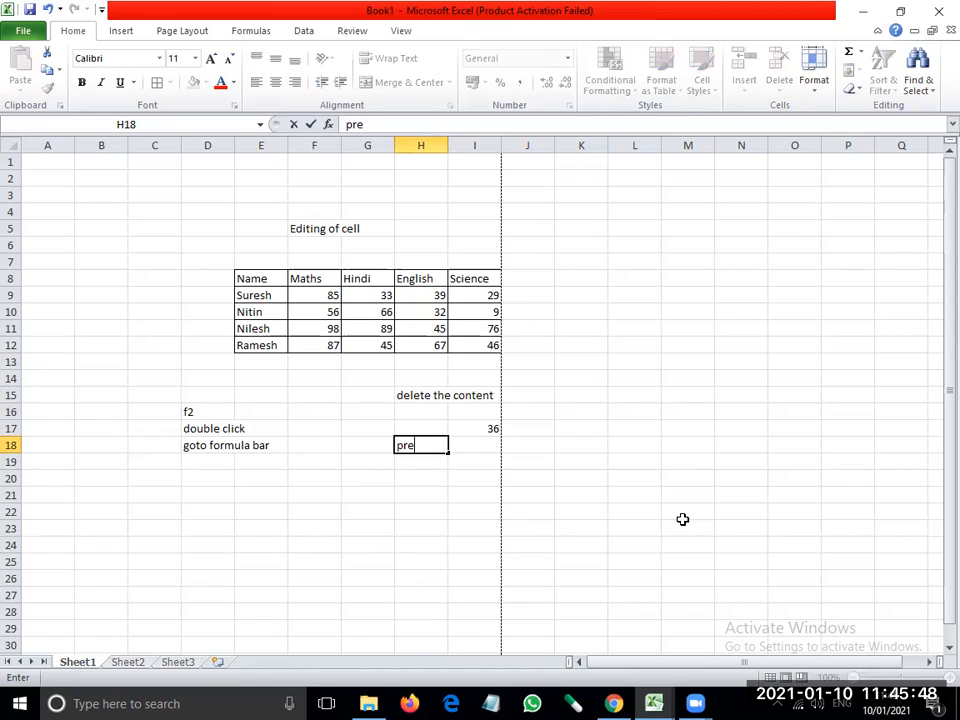
text(ss delete)
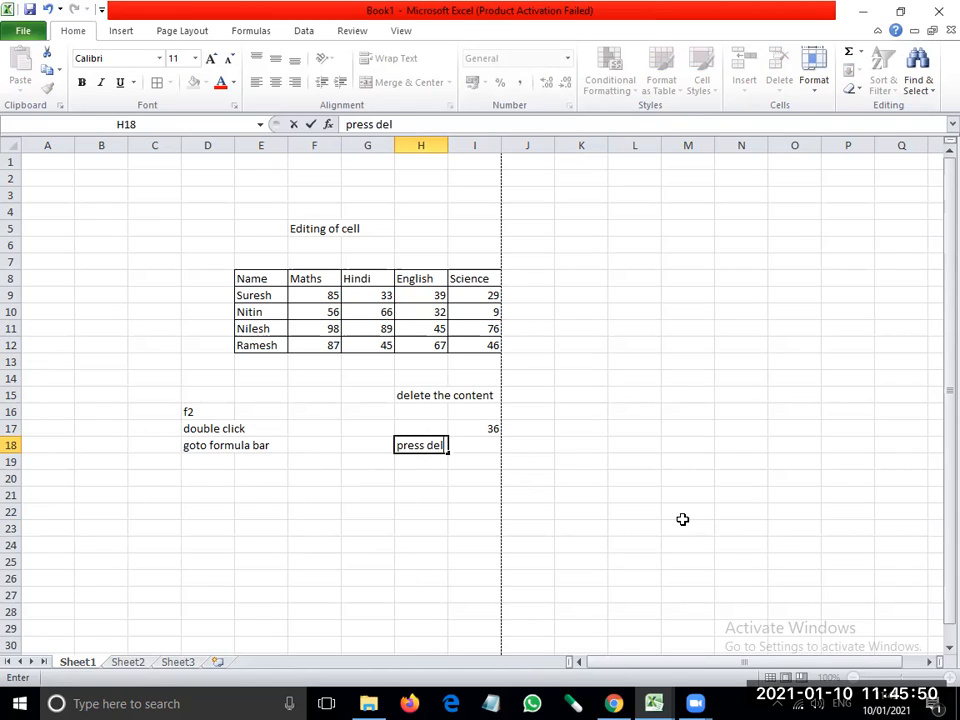
key(Return)
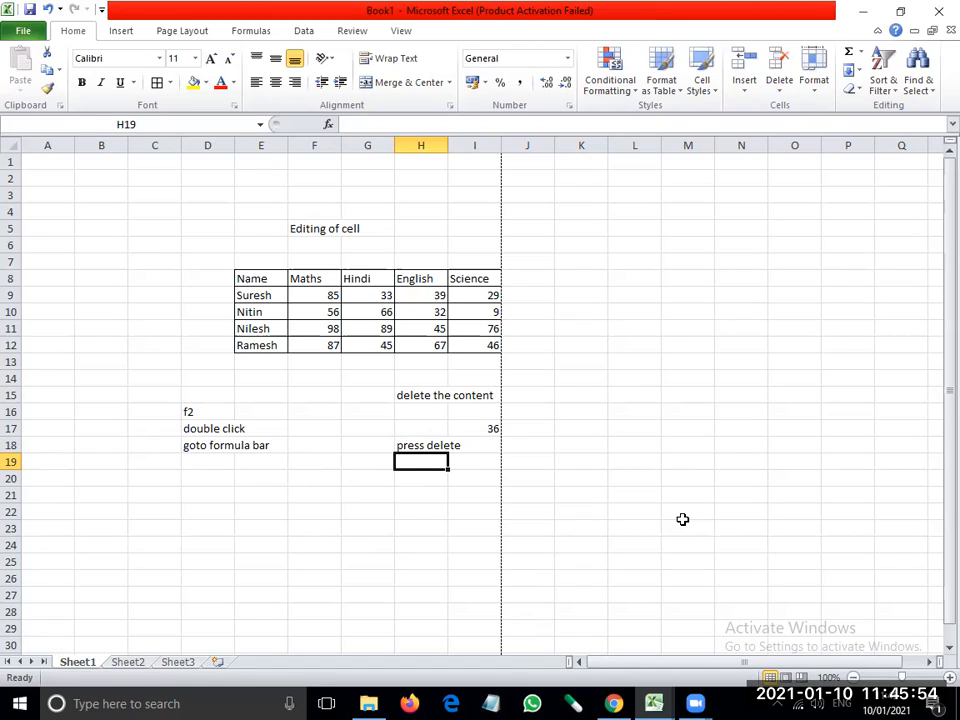
Delete cell I17 using the Shift cells up option, and undo the deletion
click(484, 428)
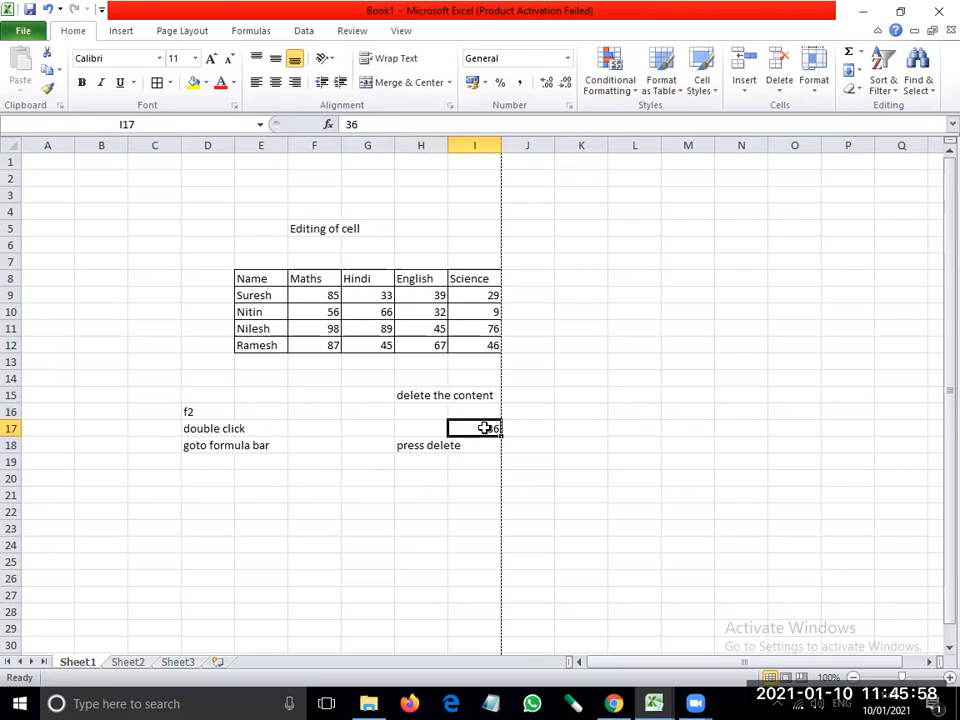
right_click(486, 429)
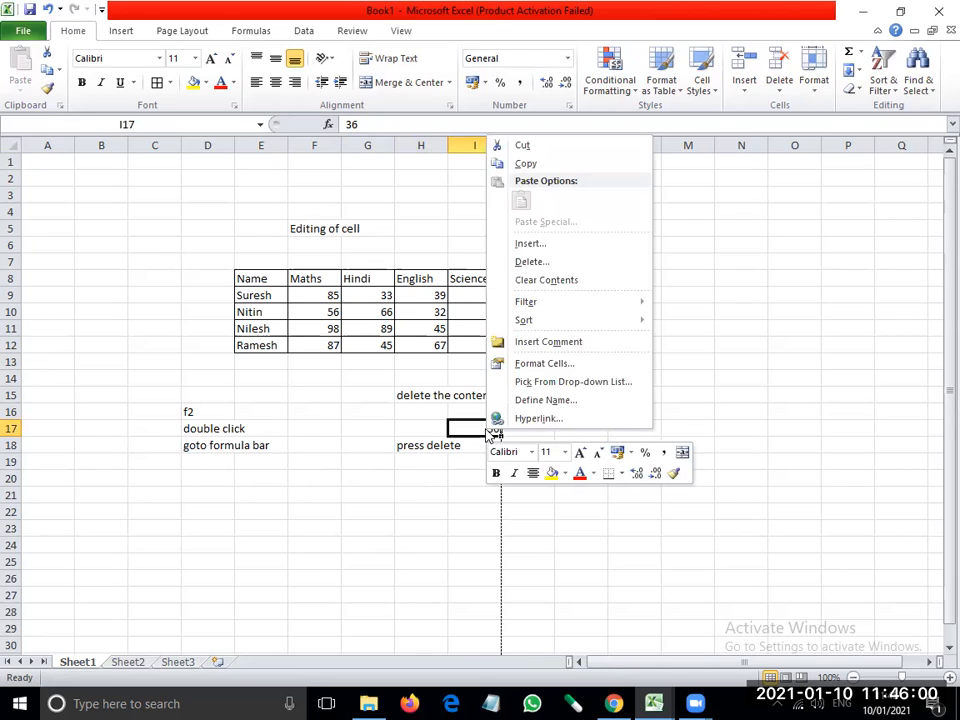
click(515, 261)
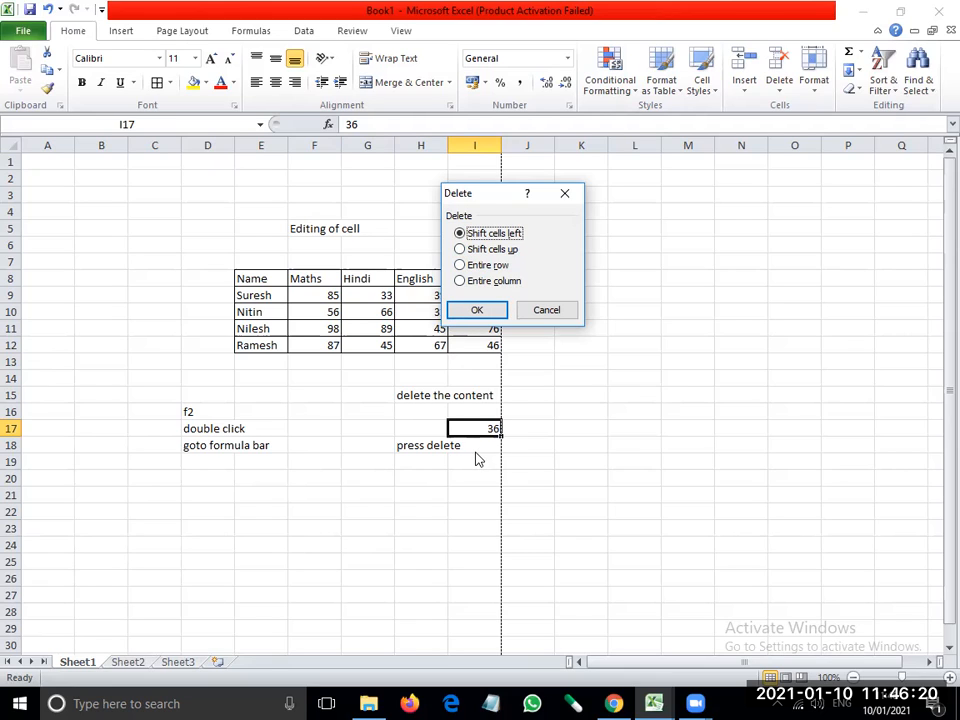
click(475, 249)
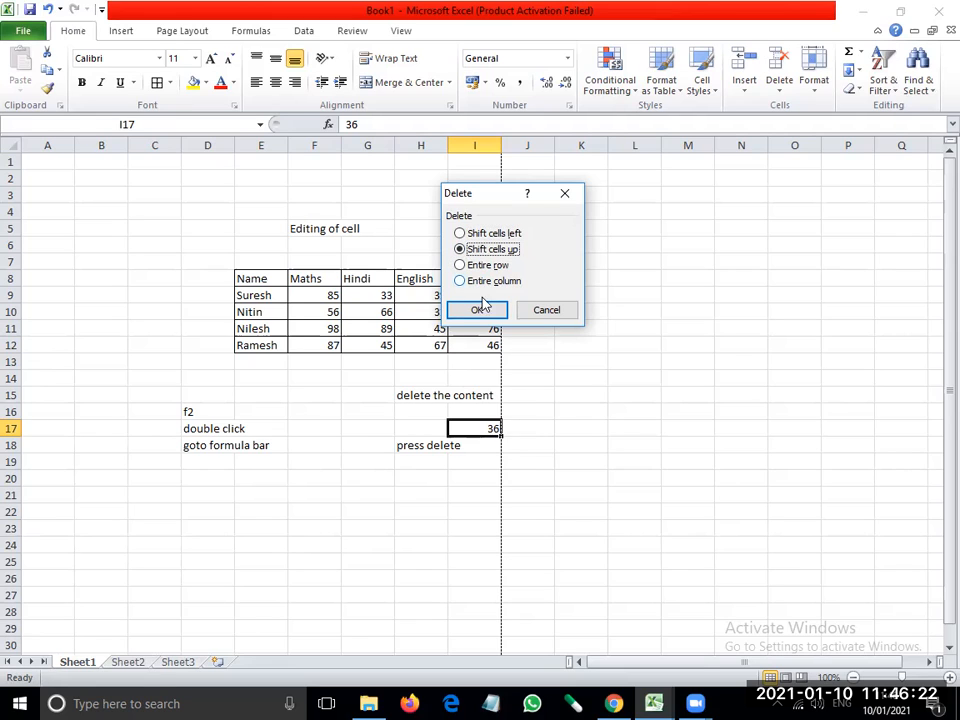
click(482, 309)
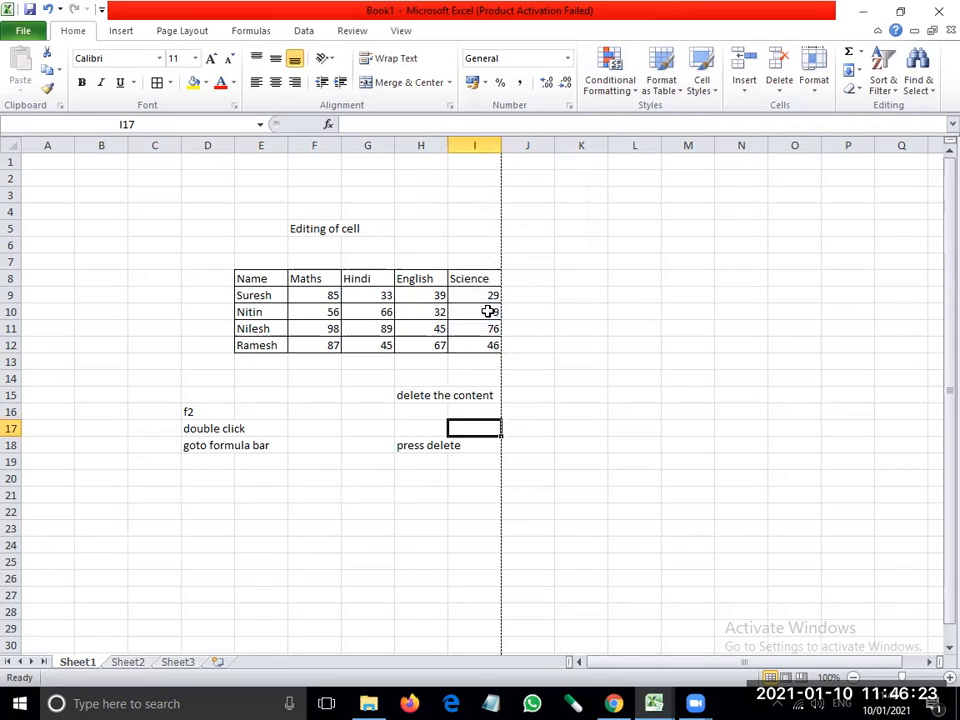
click(482, 448)
key(ctrl+z)
Enter 65 in cell I18 and widen column H slightly
key(Down)
text(65)
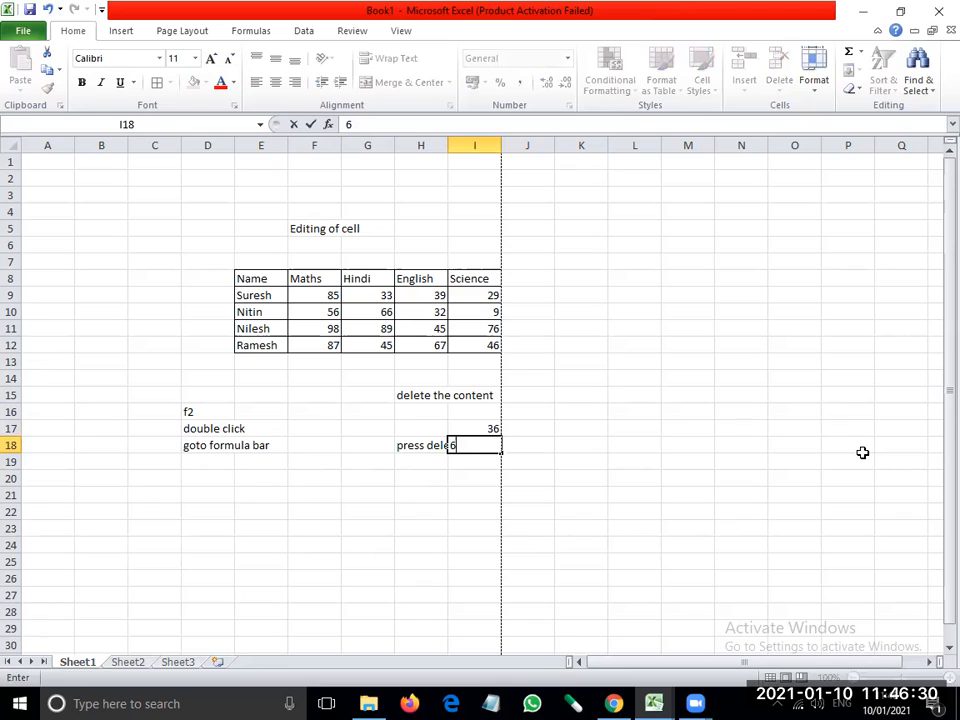
key(Return)
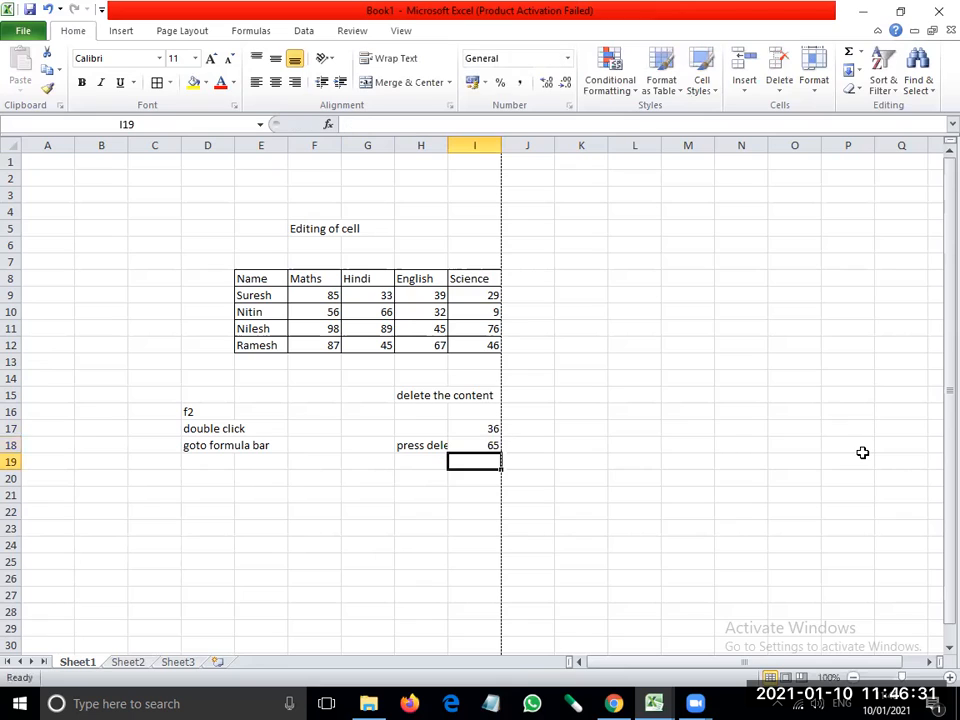
click(489, 428)
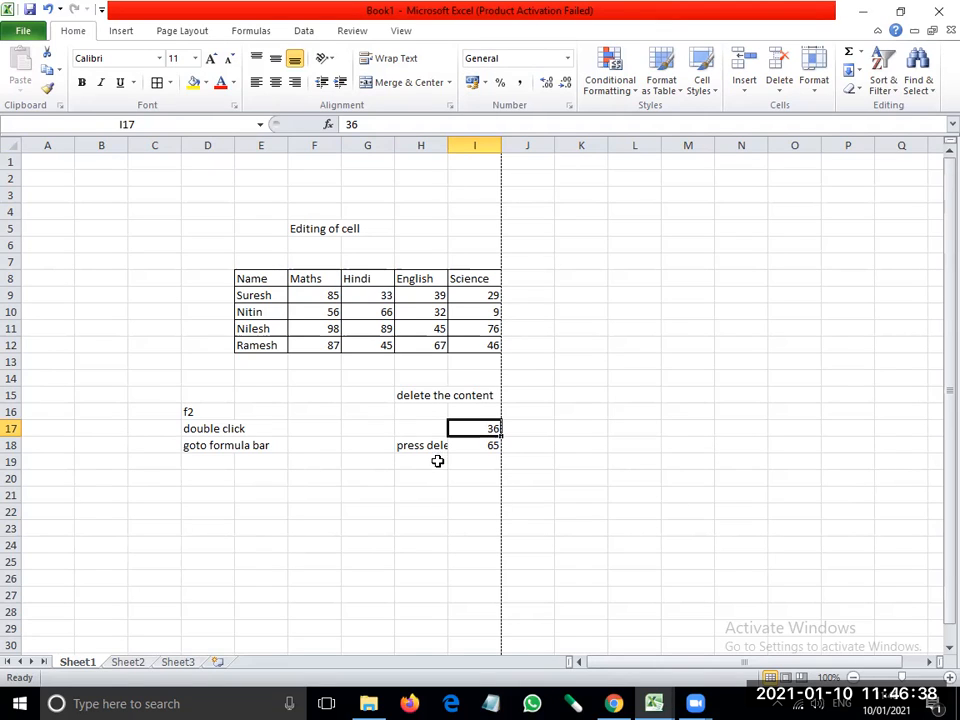
drag(446, 144, 452, 144)
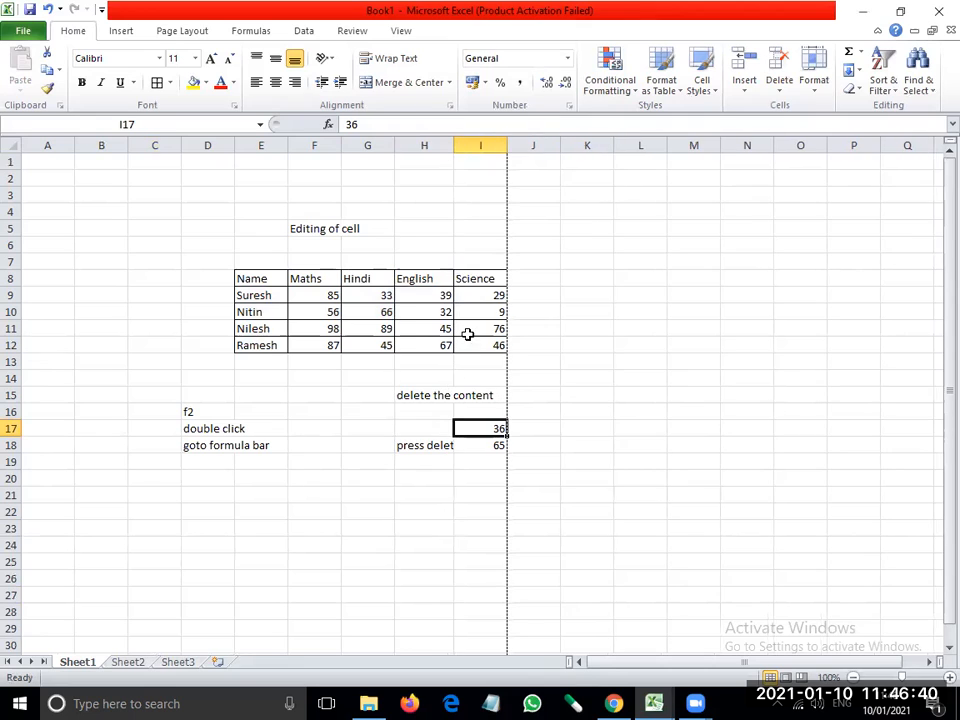
Delete cell I17 again, shifting the value below it up, and undo that deletion
right_click(485, 432)
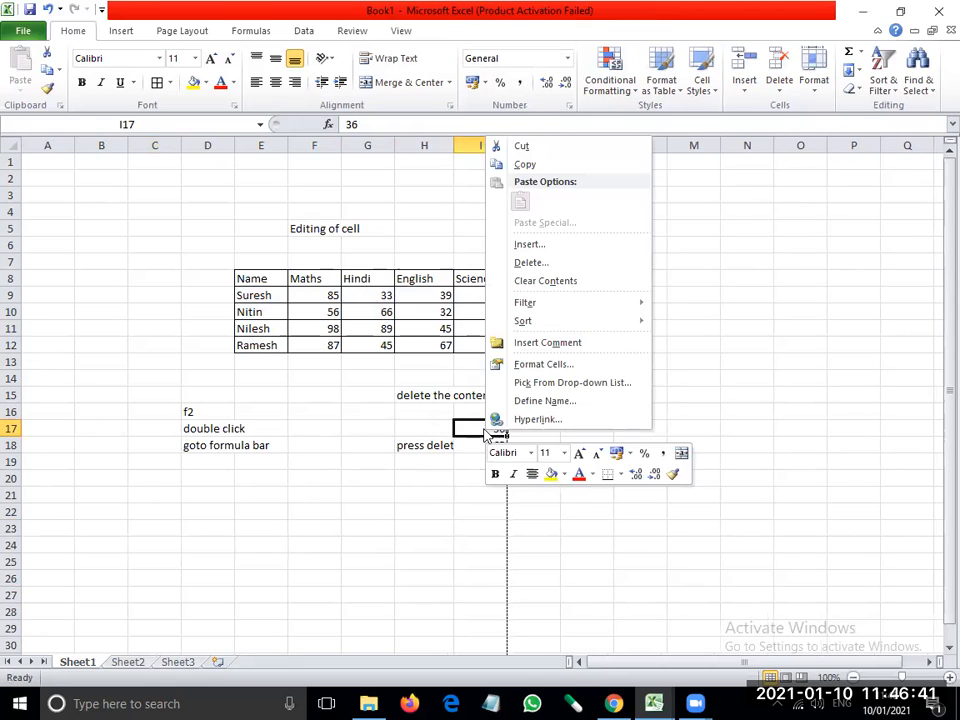
click(542, 262)
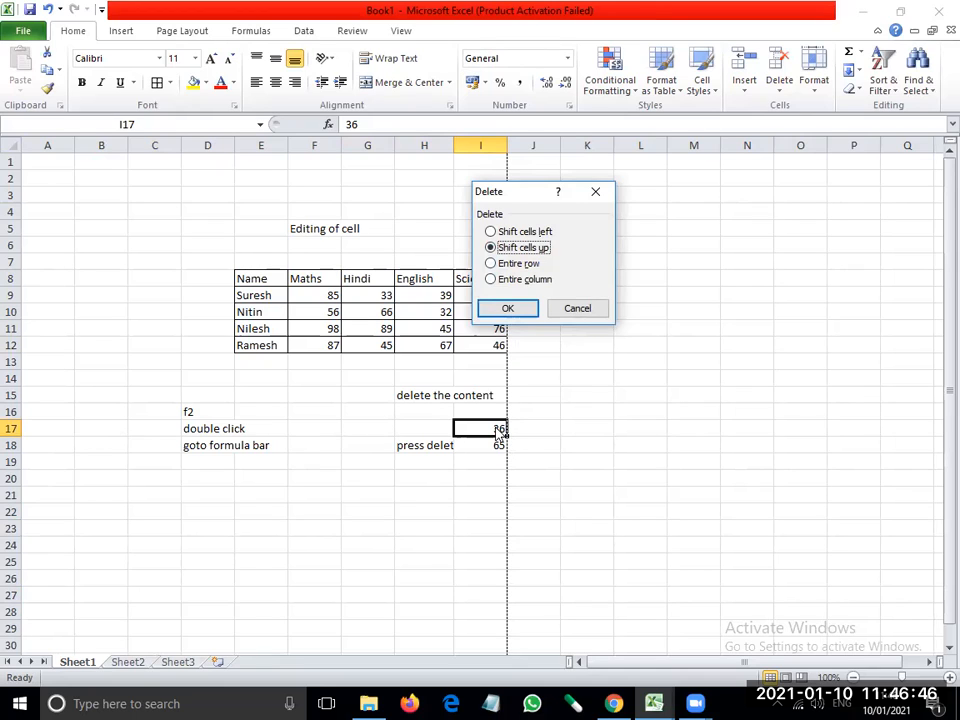
click(508, 310)
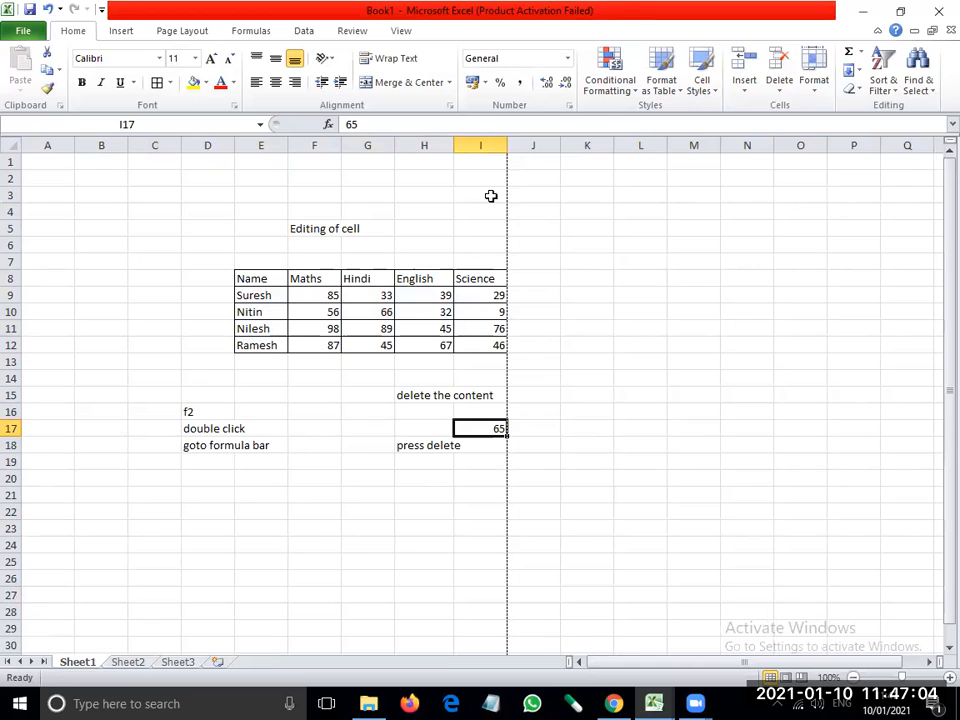
key(ctrl+z)
key(Right)
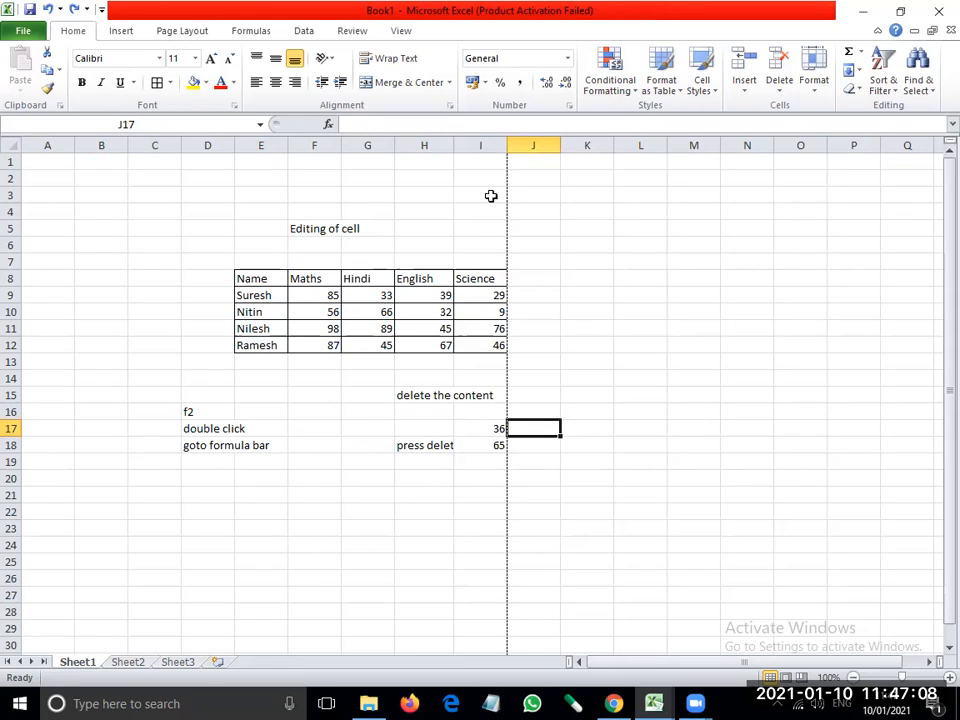
Discard the trial entry in cell J17 and enter 78 in cell I16
text(87)
key(Escape)
key(Left)
key(Up)
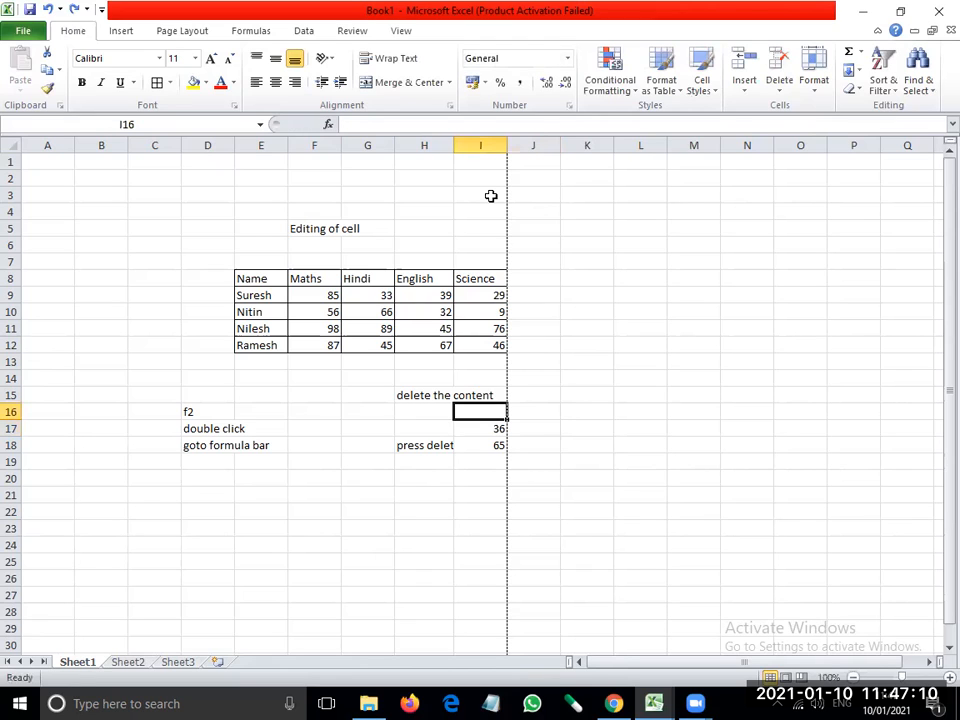
text(78)
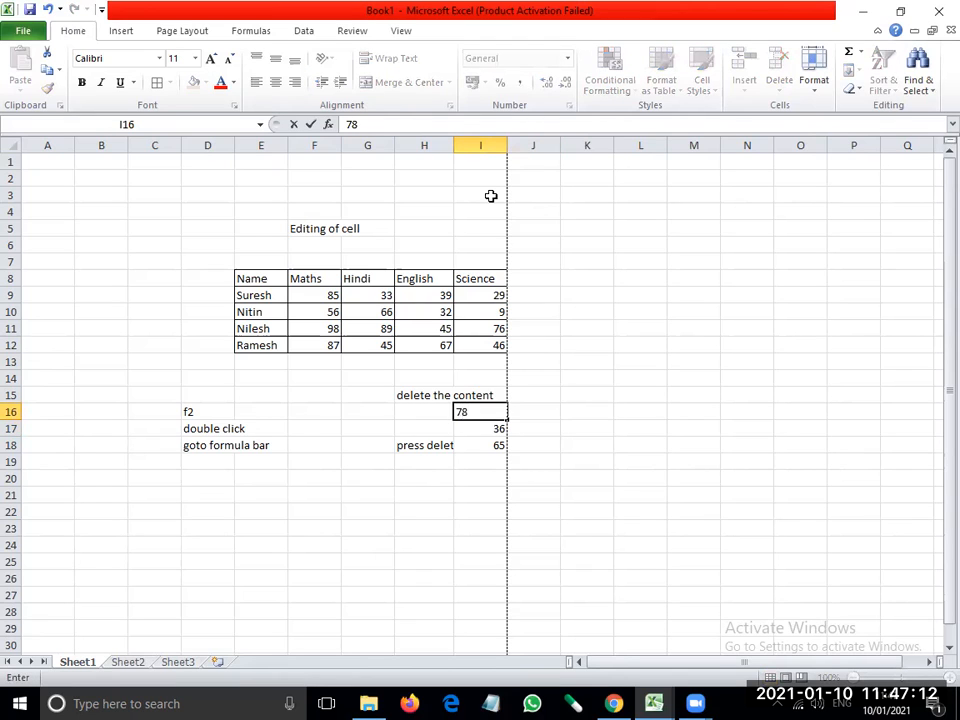
key(Return)
right_click(472, 436)
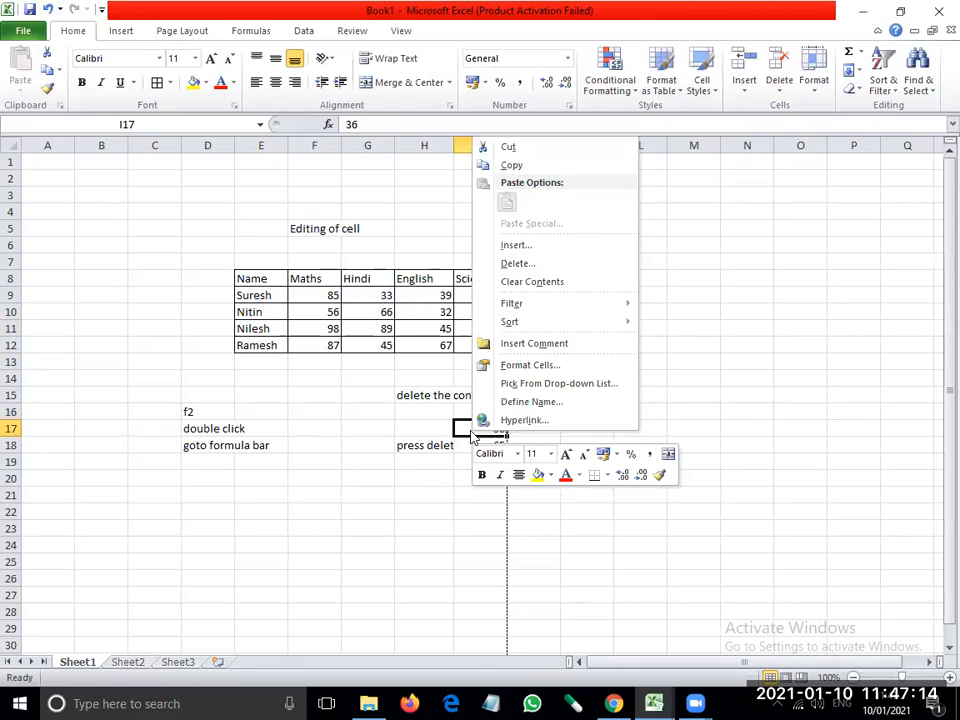
click(518, 262)
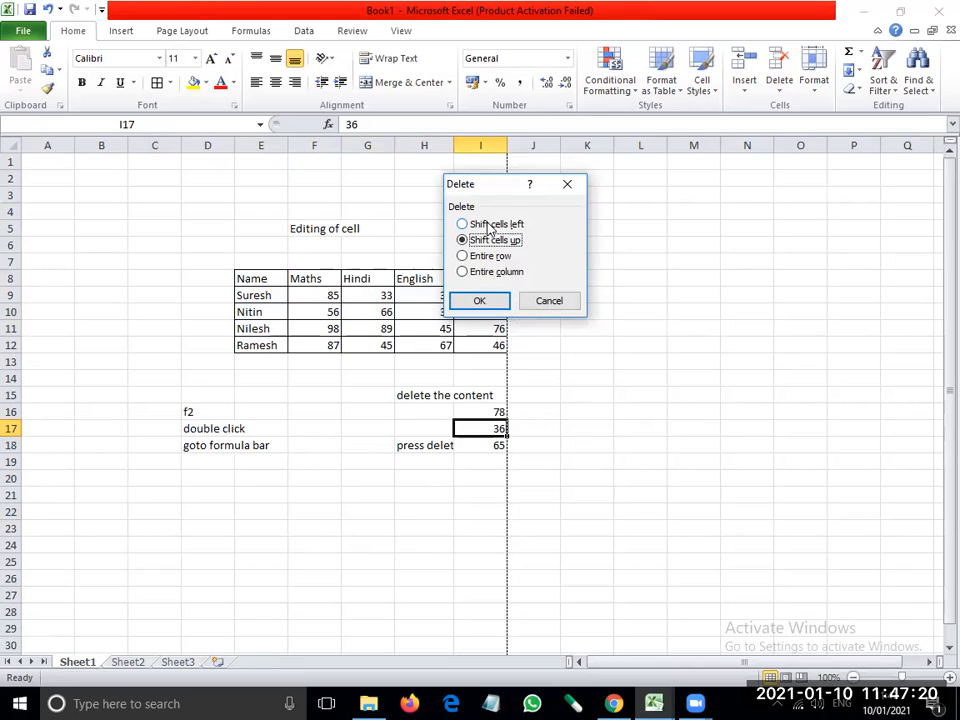
click(530, 303)
Enter 84 in cell J17, beside the value 36
click(536, 430)
text(84)
key(Return)
Delete cell I17 using the Shift cells left option
click(493, 430)
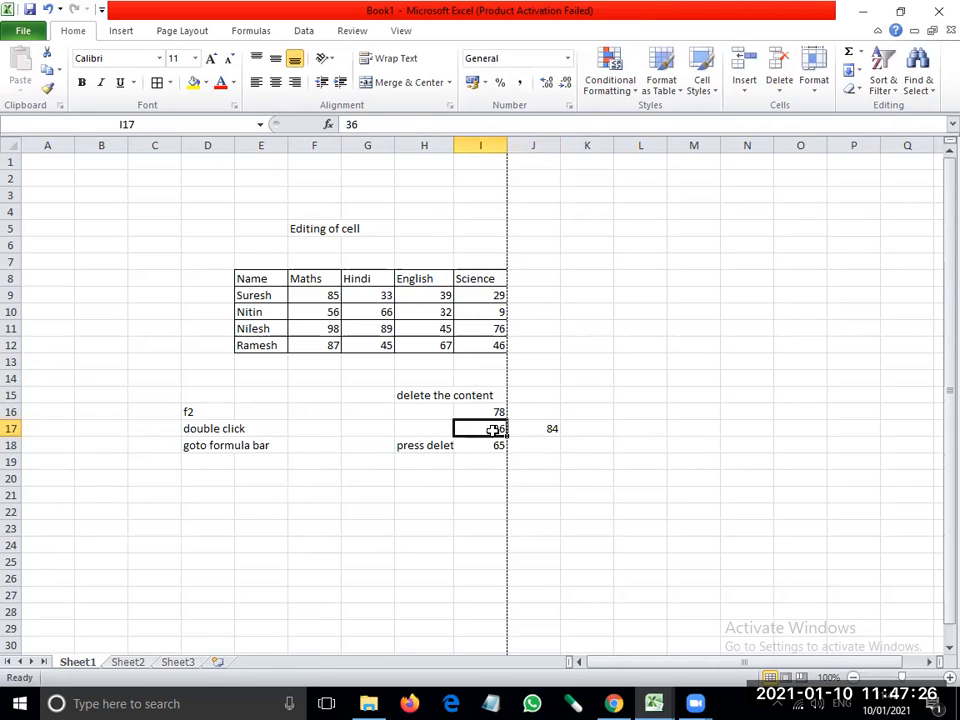
right_click(493, 430)
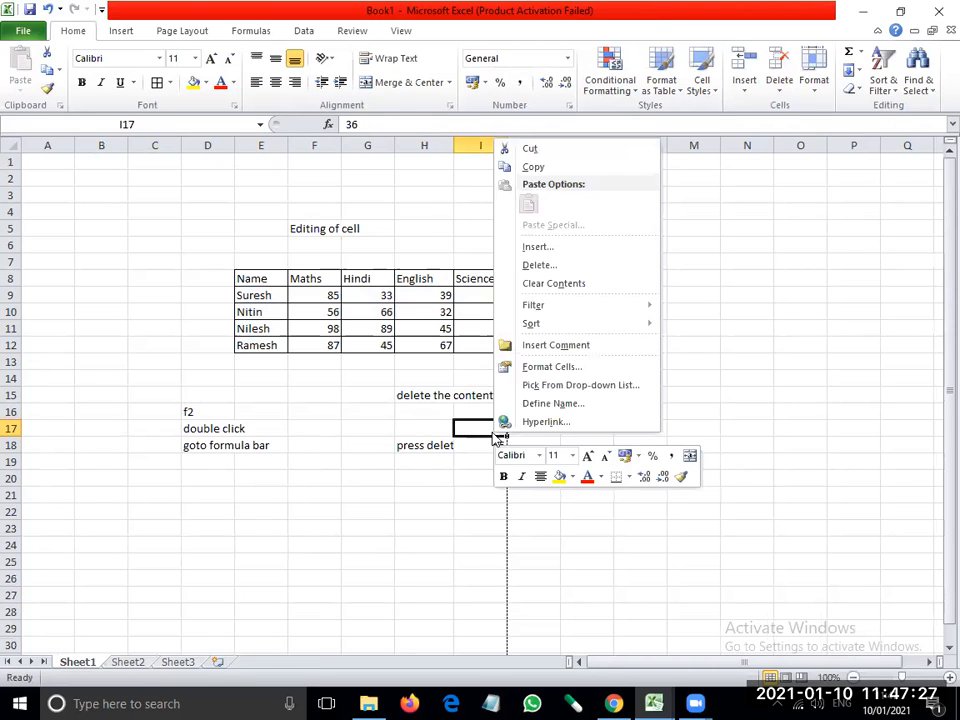
click(520, 267)
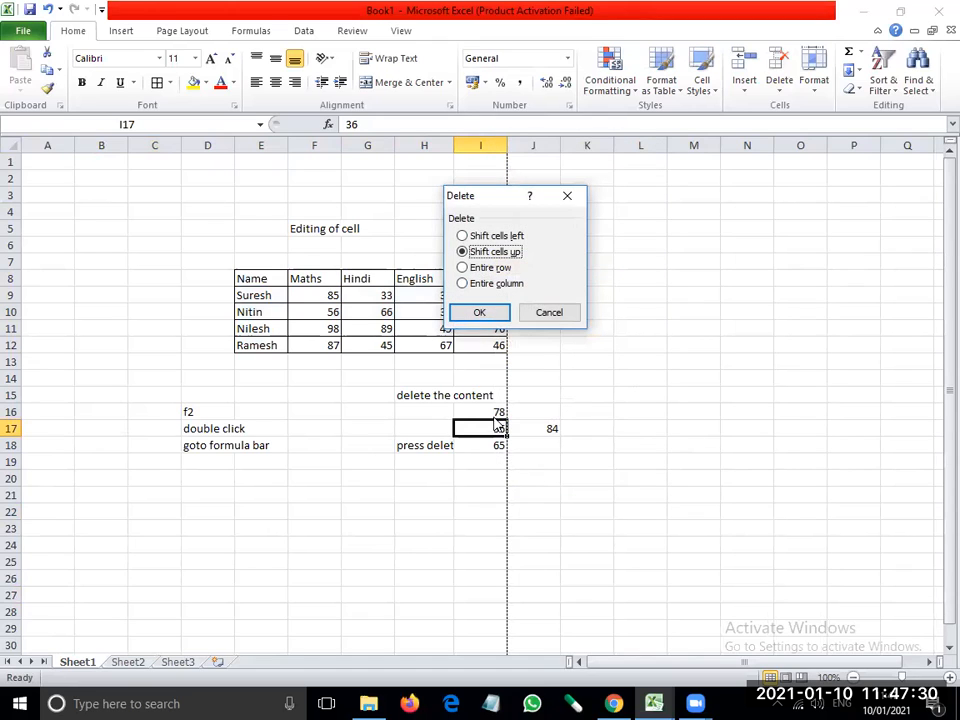
click(462, 236)
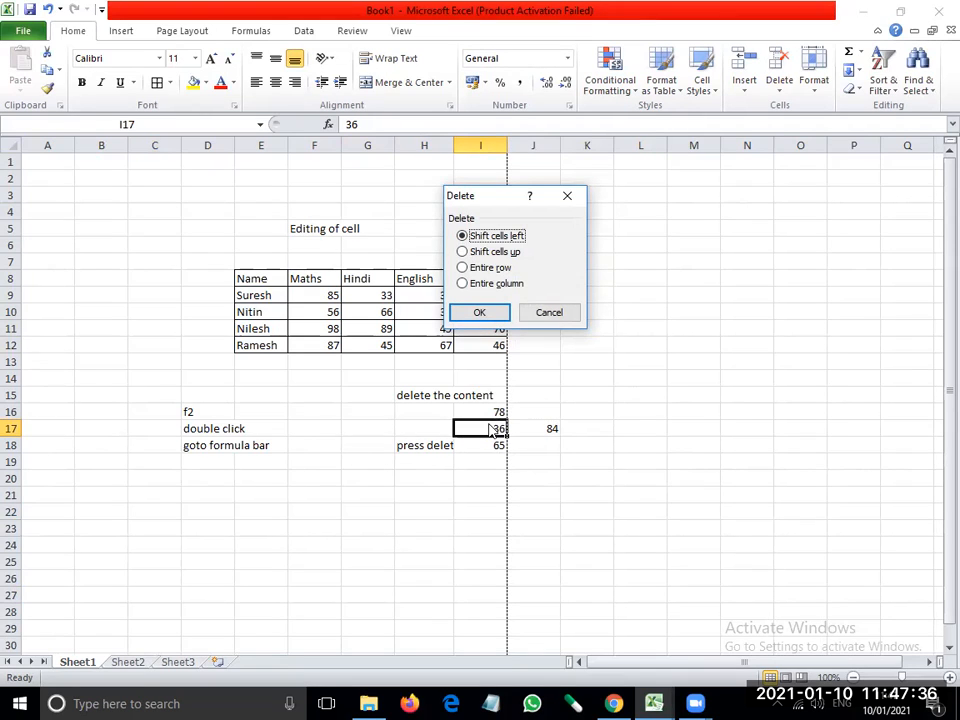
click(476, 313)
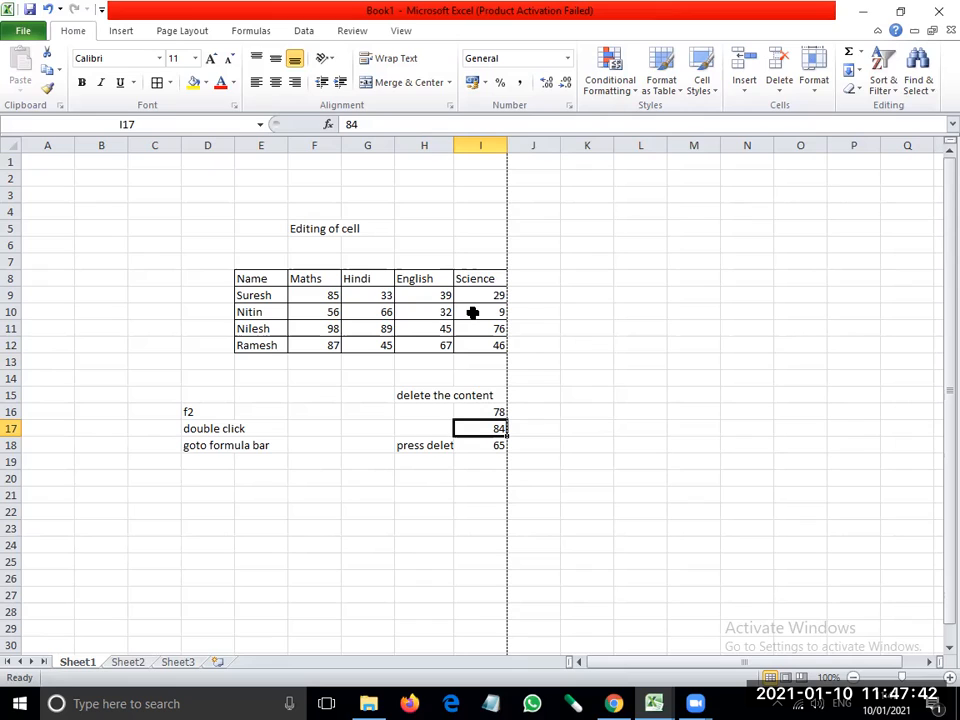
Undo the deletion of cell I17 and redo it
click(429, 507)
click(495, 430)
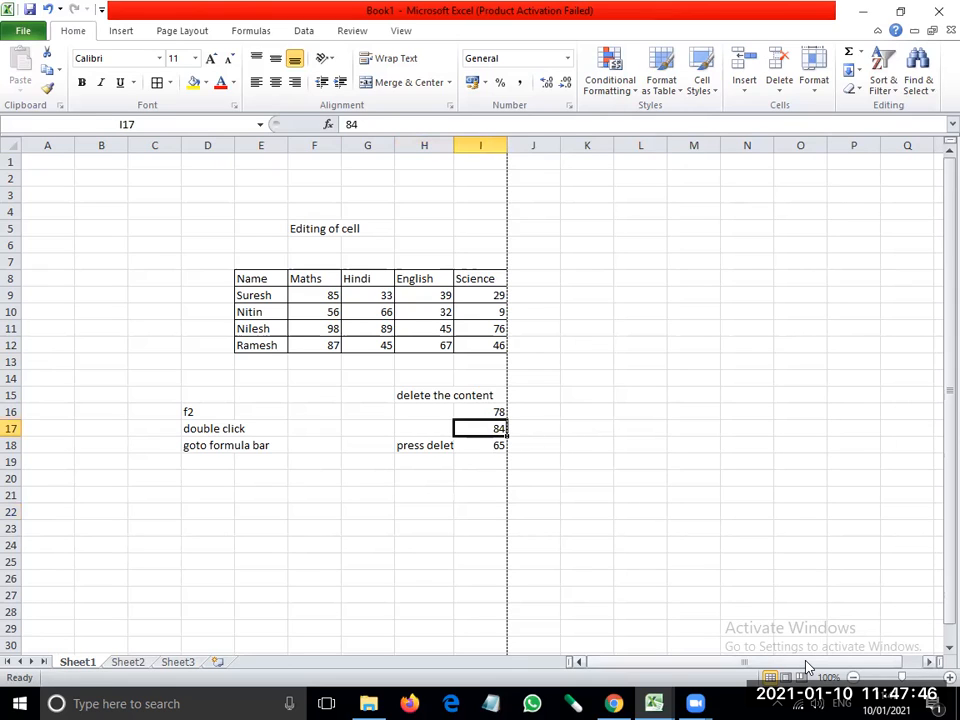
key(ctrl+z)
key(ctrl+y)
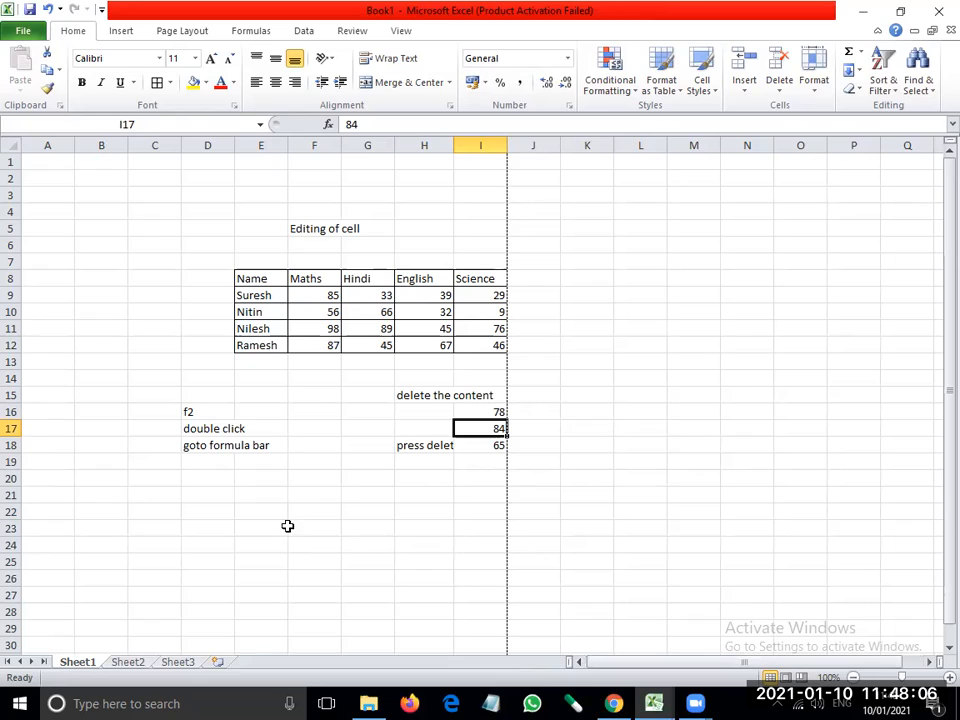
Select cell E21 and highlight its address in the Name Box
click(242, 494)
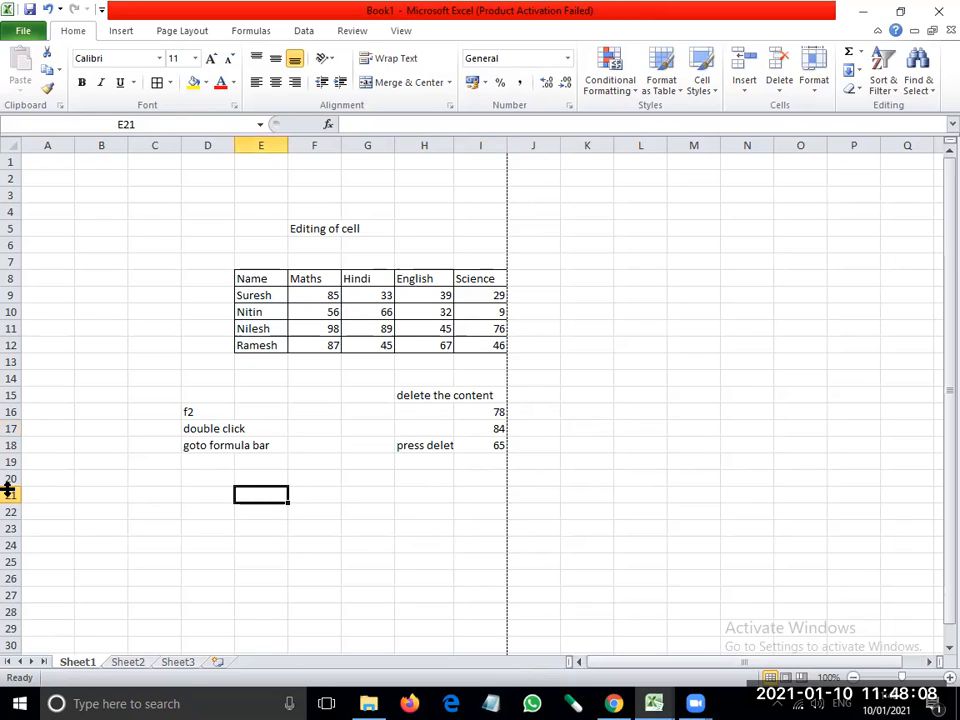
click(122, 122)
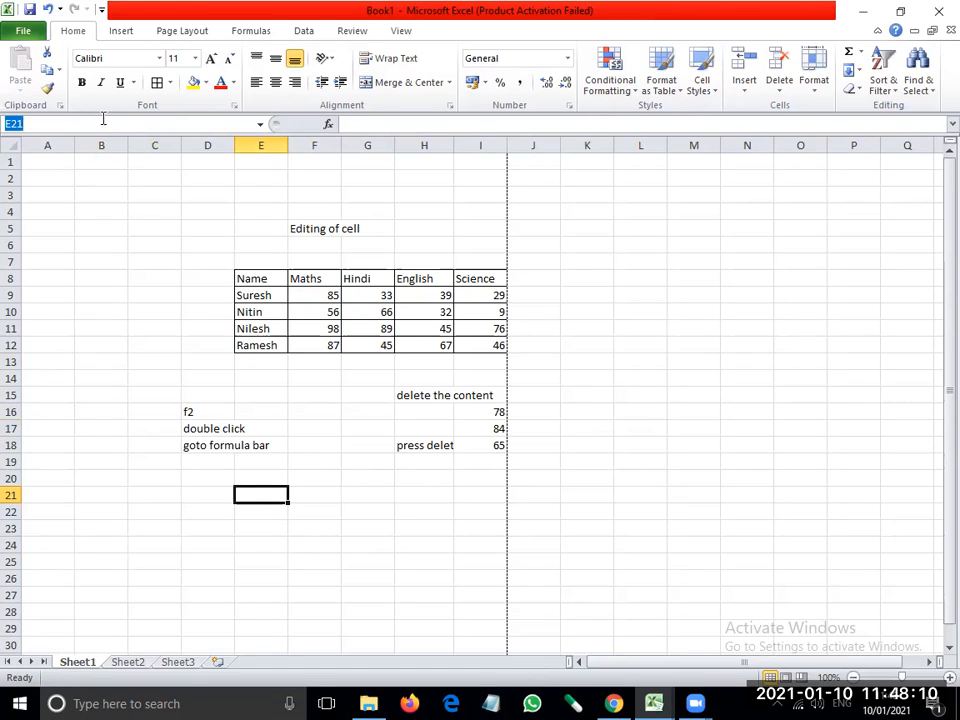
click(262, 497)
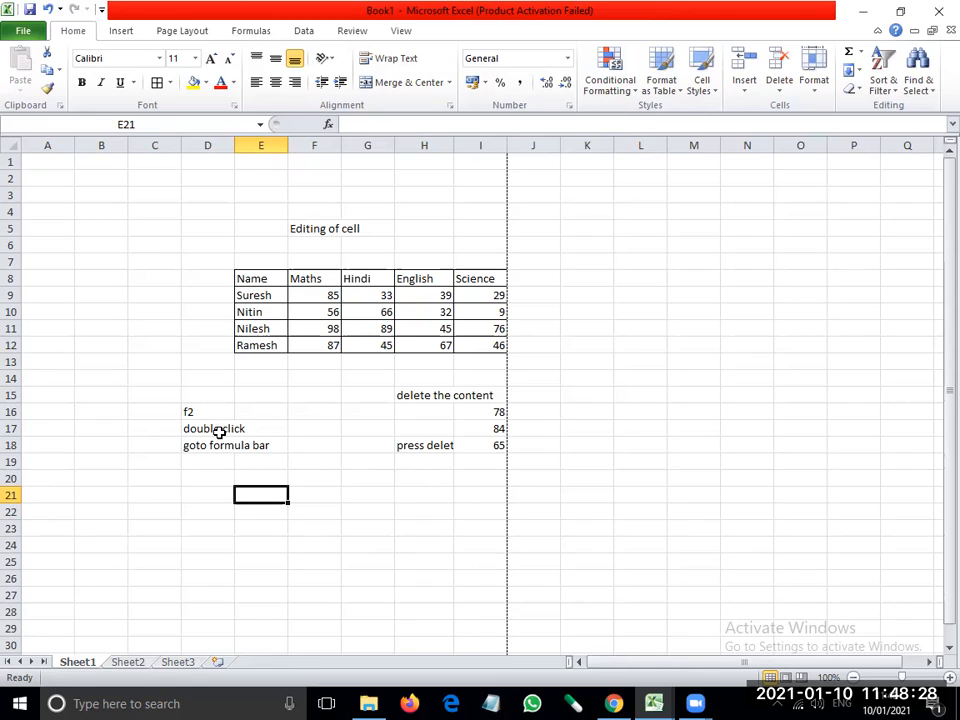
Demonstrate range selection on empty cells in columns C and B, including C6:C16 and B8:B22, ending on cell B24
drag(146, 242, 159, 406)
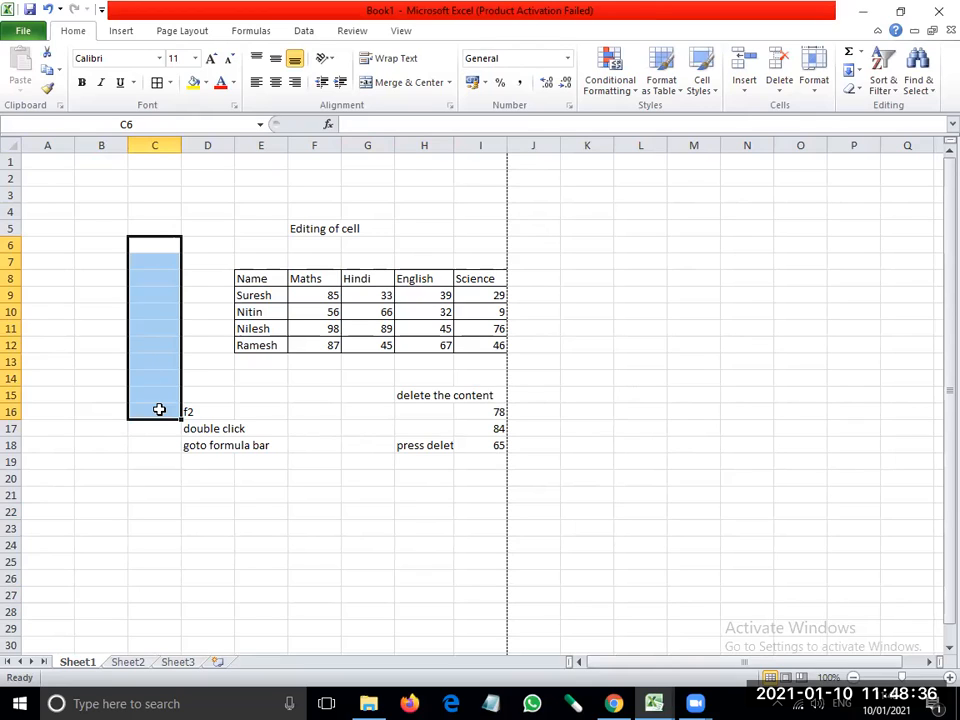
click(142, 247)
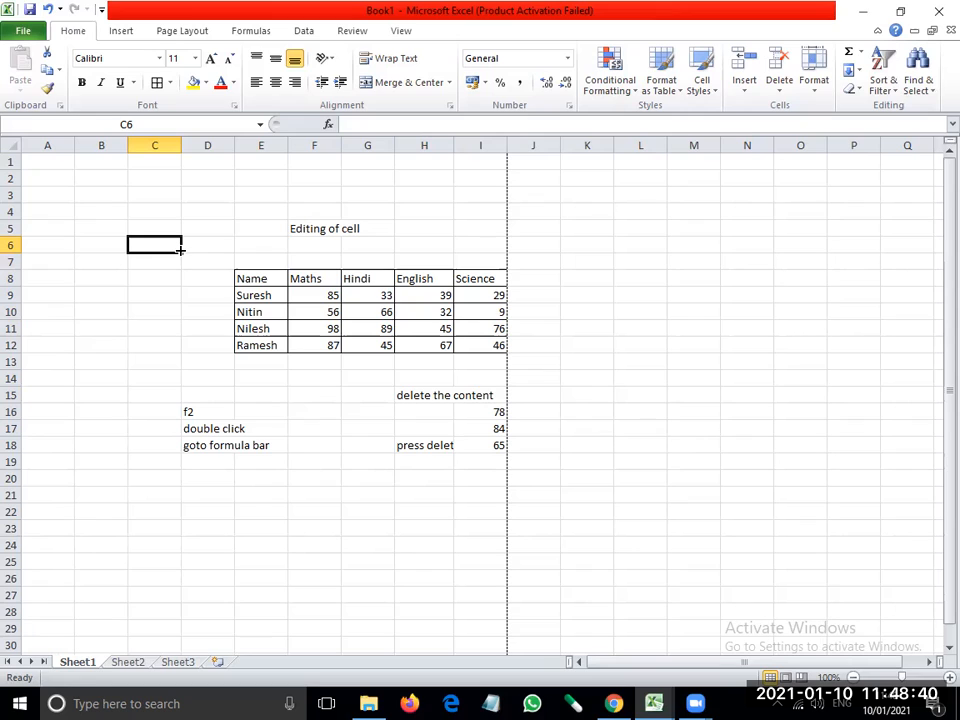
drag(139, 242, 153, 516)
click(186, 523)
drag(112, 283, 119, 519)
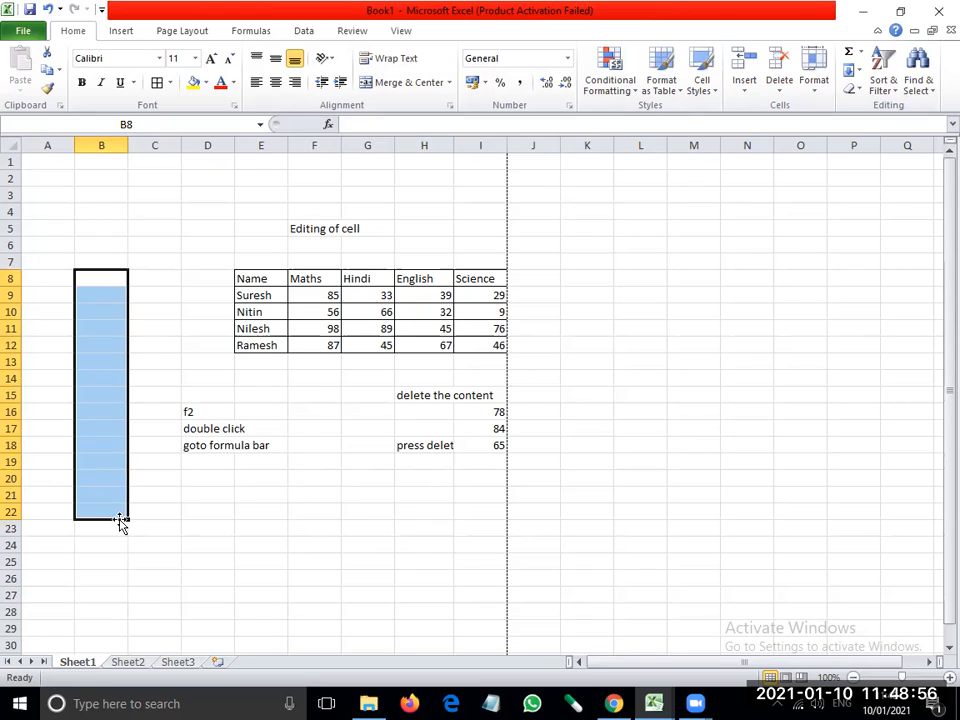
click(94, 540)
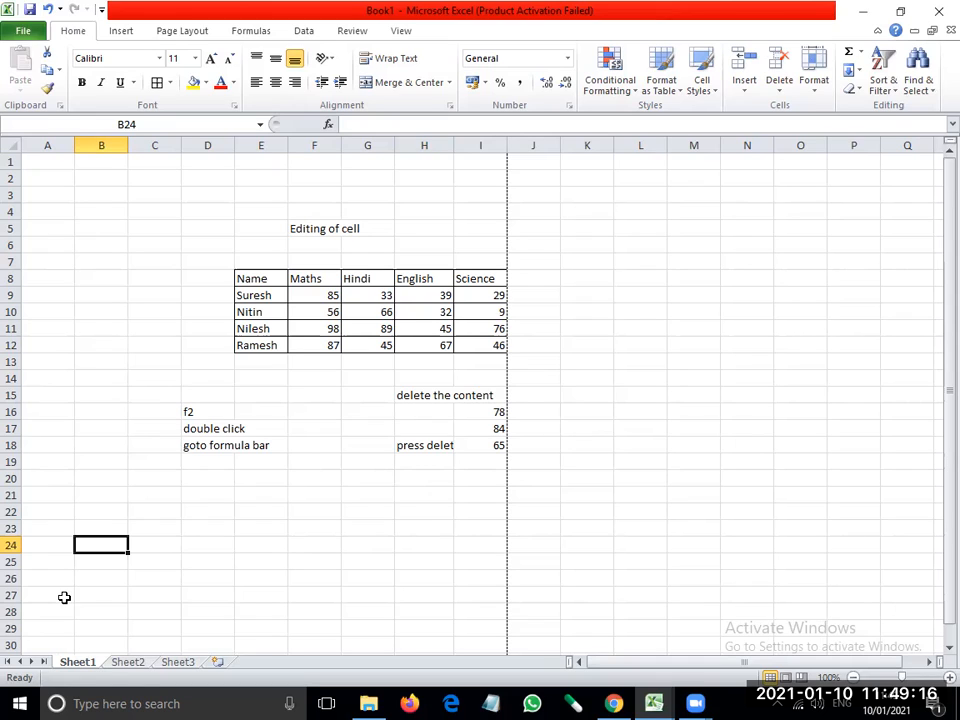
Enter the note "active cell" in cell B23
click(96, 527)
text(ac)
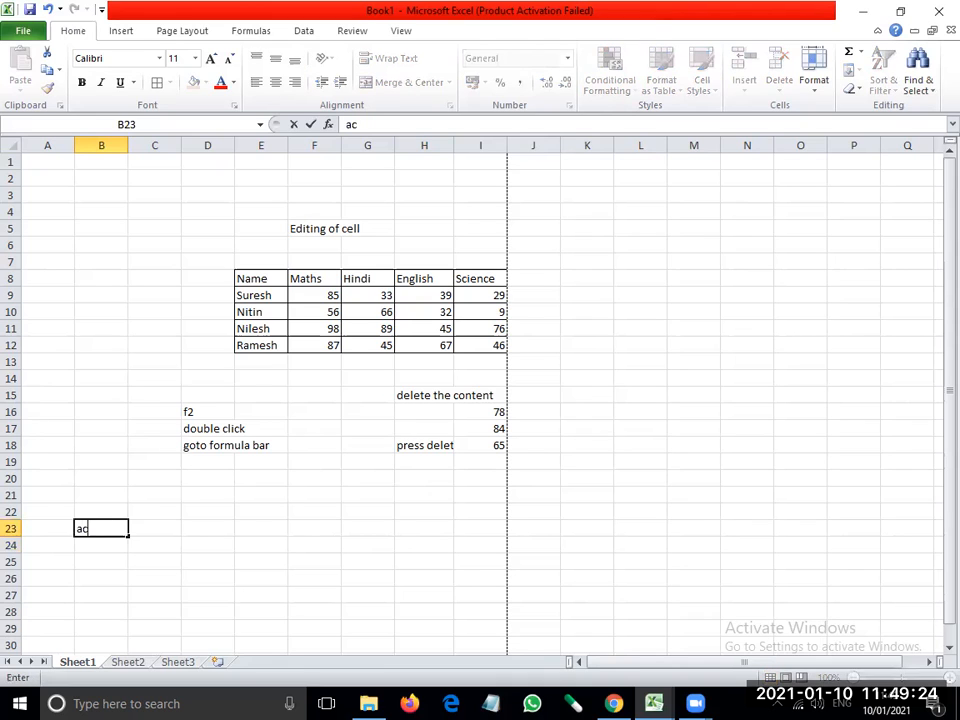
text(tive cell)
key(Return)
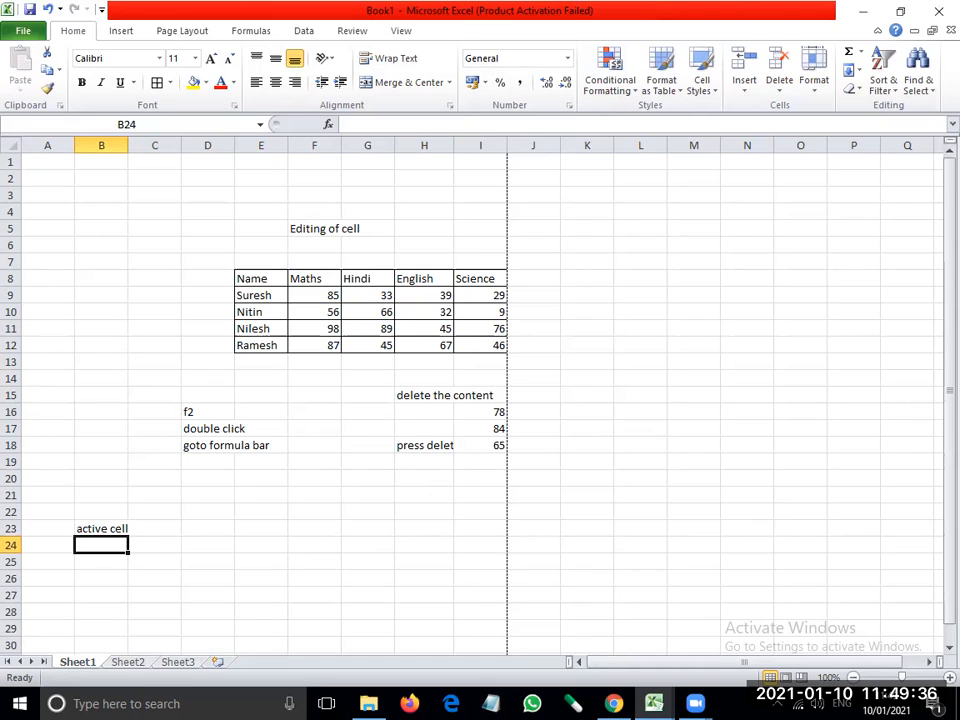
Demonstrate selecting the entire worksheet at once and the large range A1:AQ233 manually, and clear the selection
key(ctrl+a)
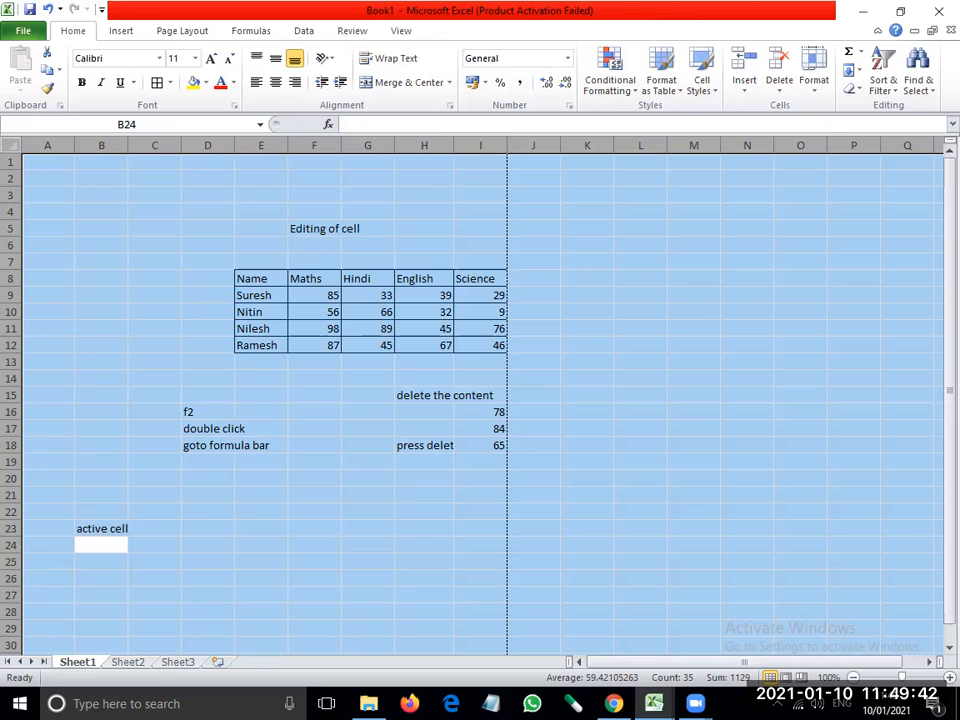
click(603, 496)
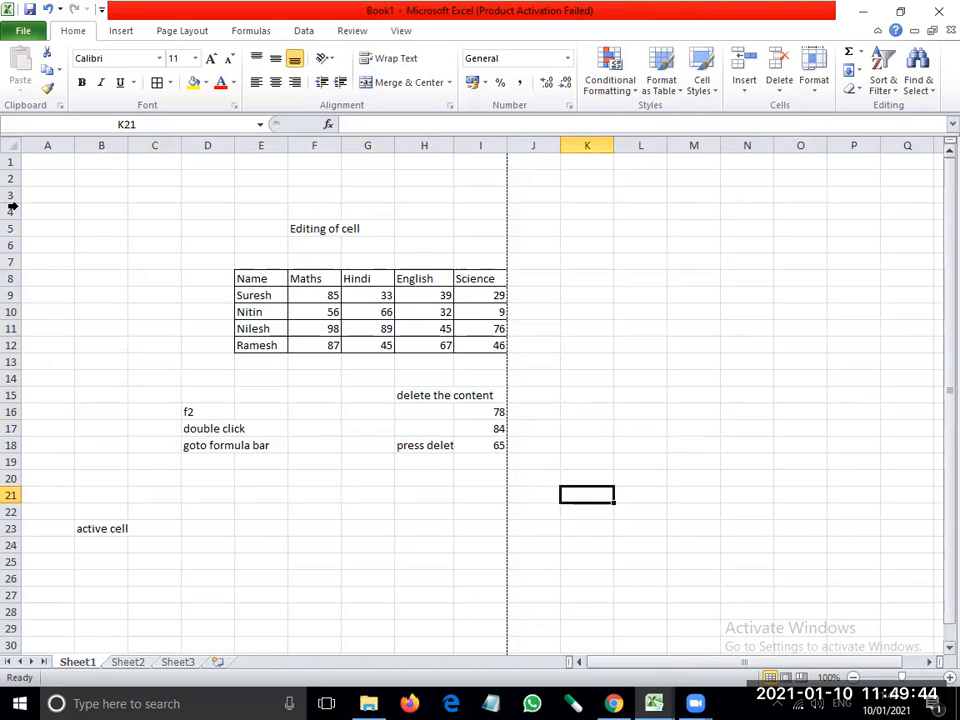
drag(43, 163, 862, 648)
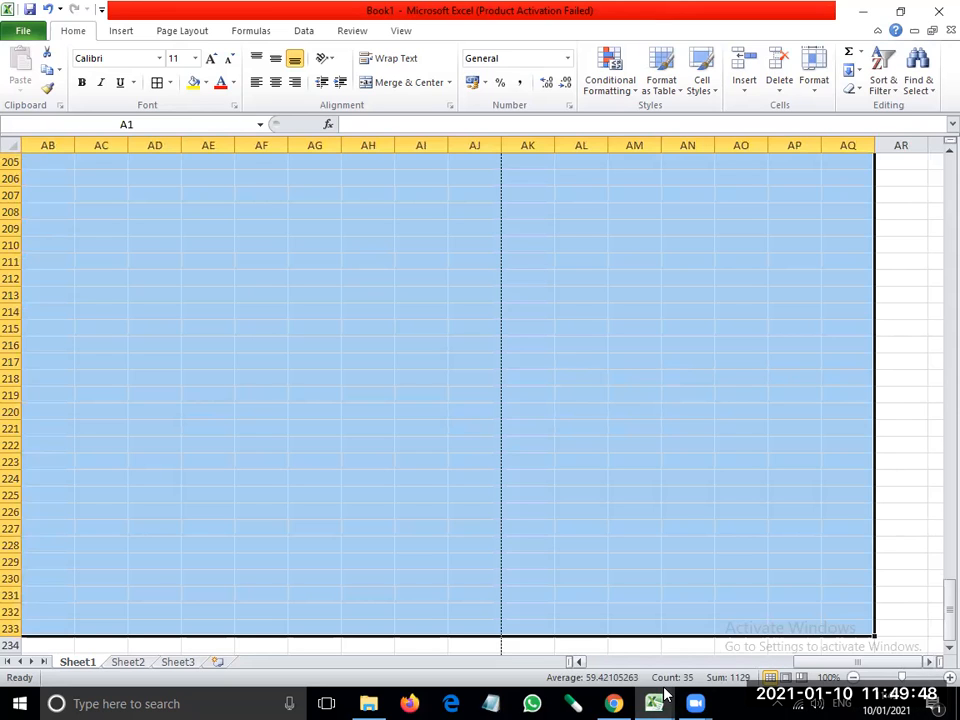
drag(889, 662, 671, 668)
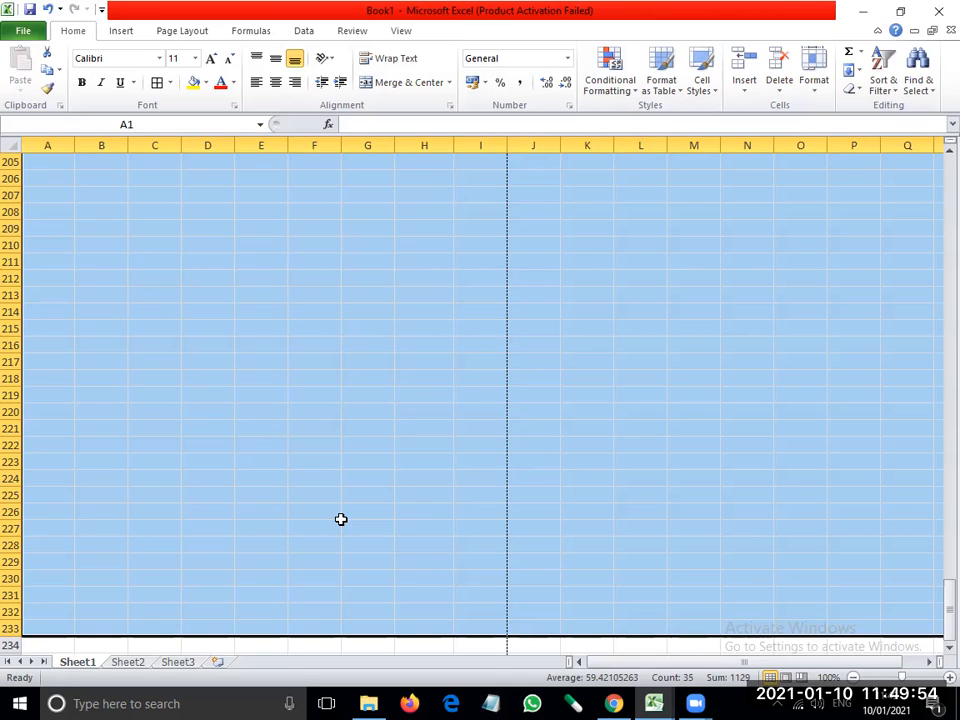
click(134, 281)
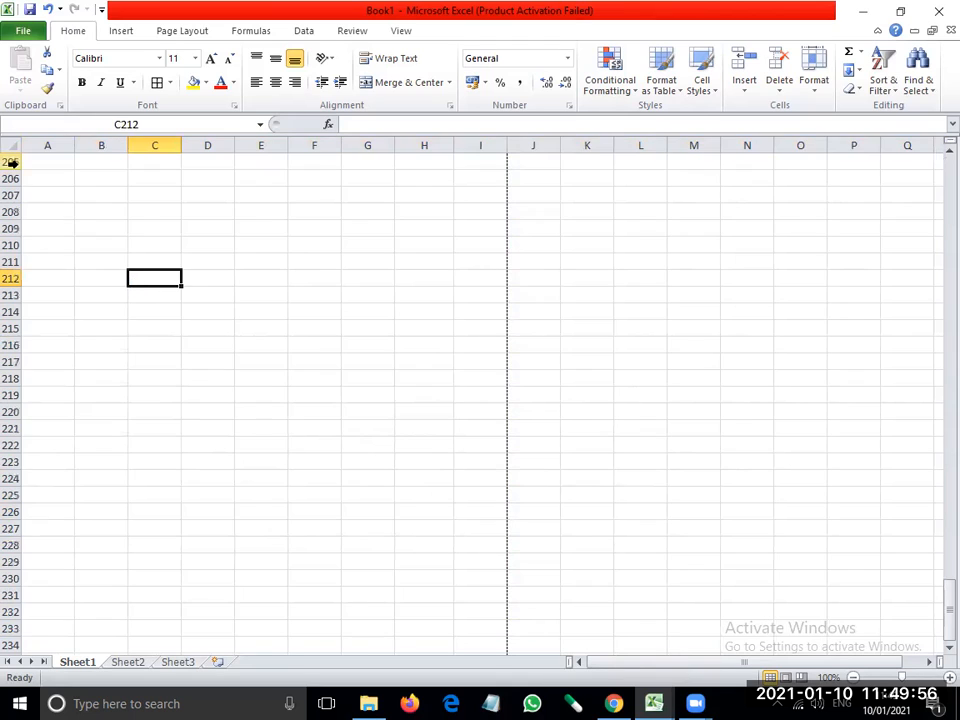
Select cell A205 and return to cell A1 at the start of the sheet
click(60, 160)
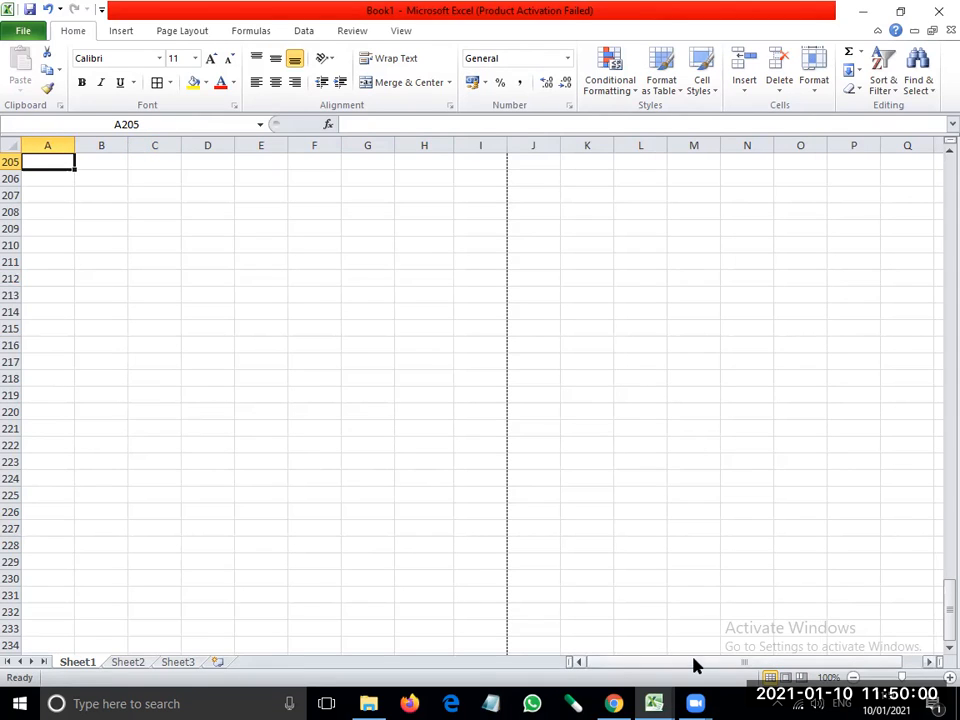
scroll(69, 437, up, 8)
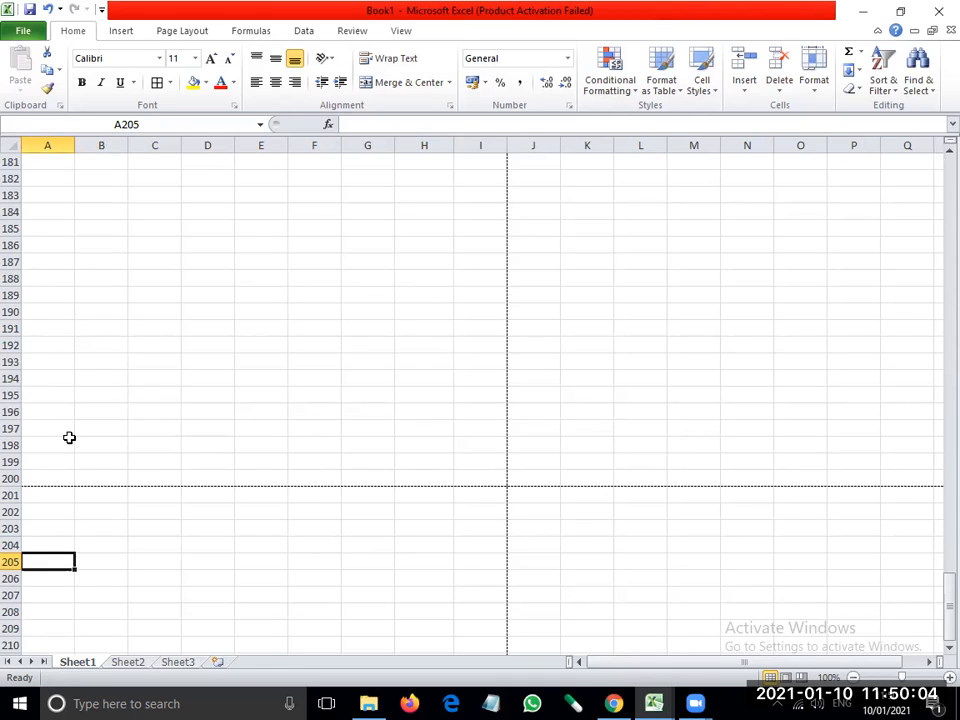
key(ctrl+Home)
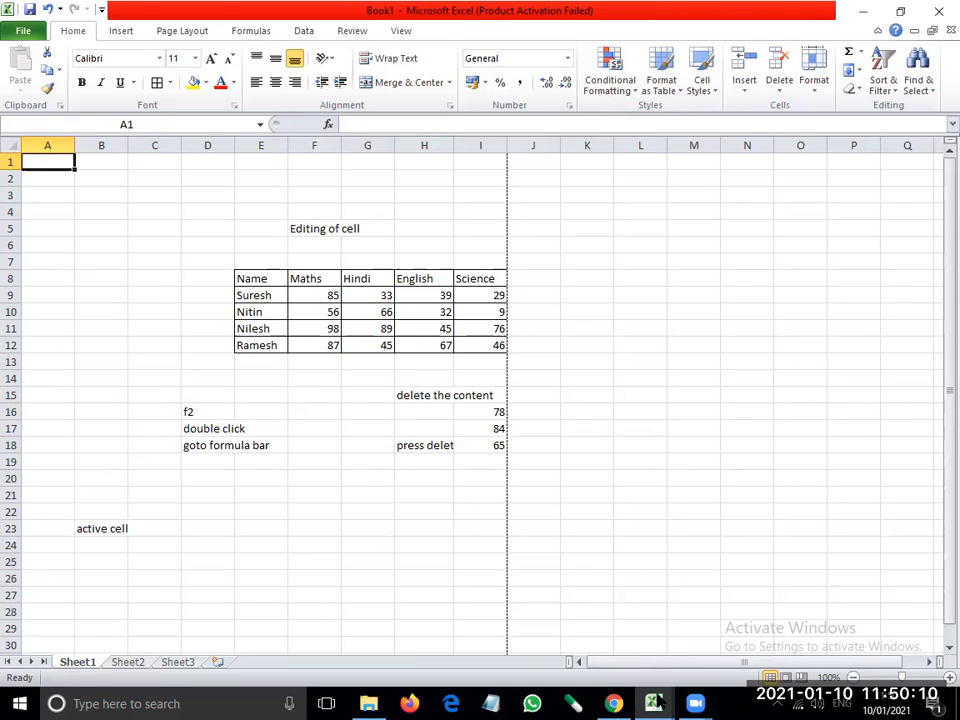
Close the empty Excel window and switch to the "22 aug training excel" workbook
mouse_move(655, 700)
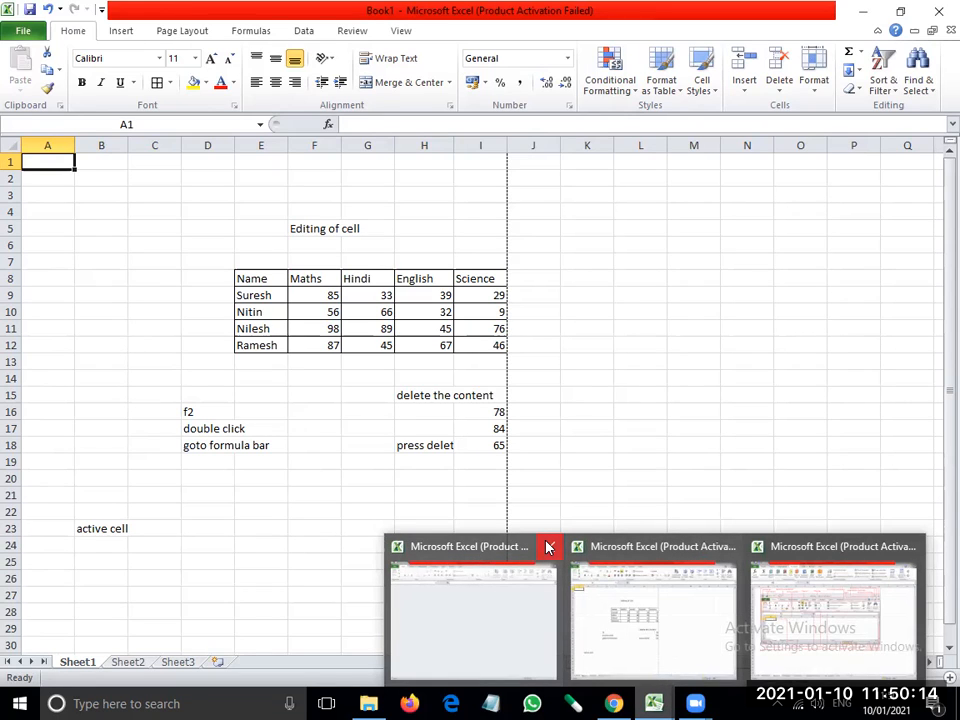
click(548, 547)
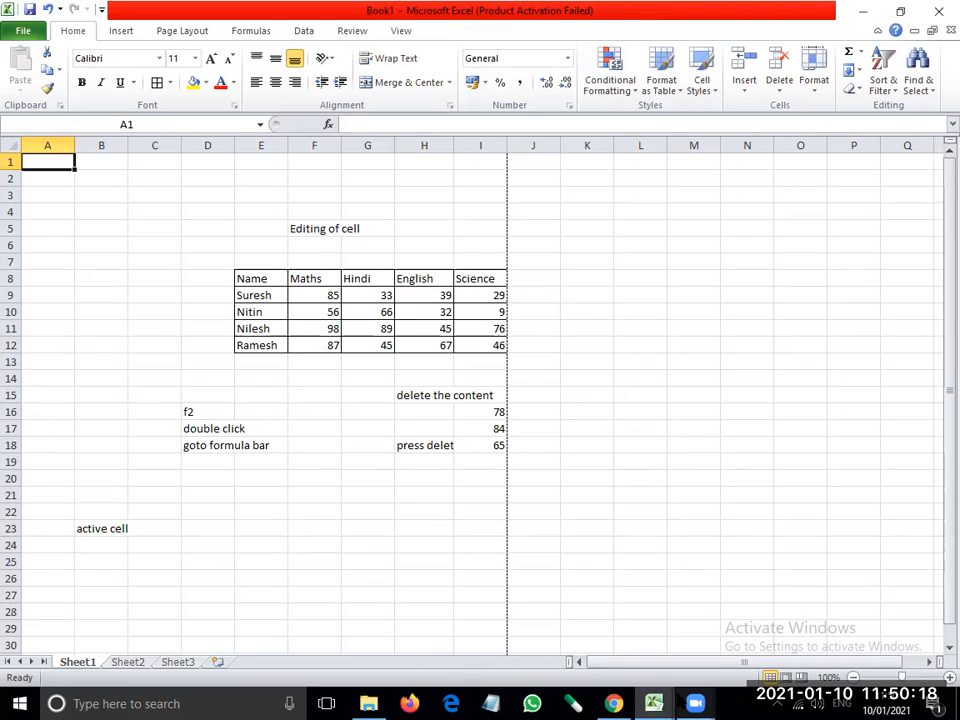
mouse_move(652, 703)
click(745, 609)
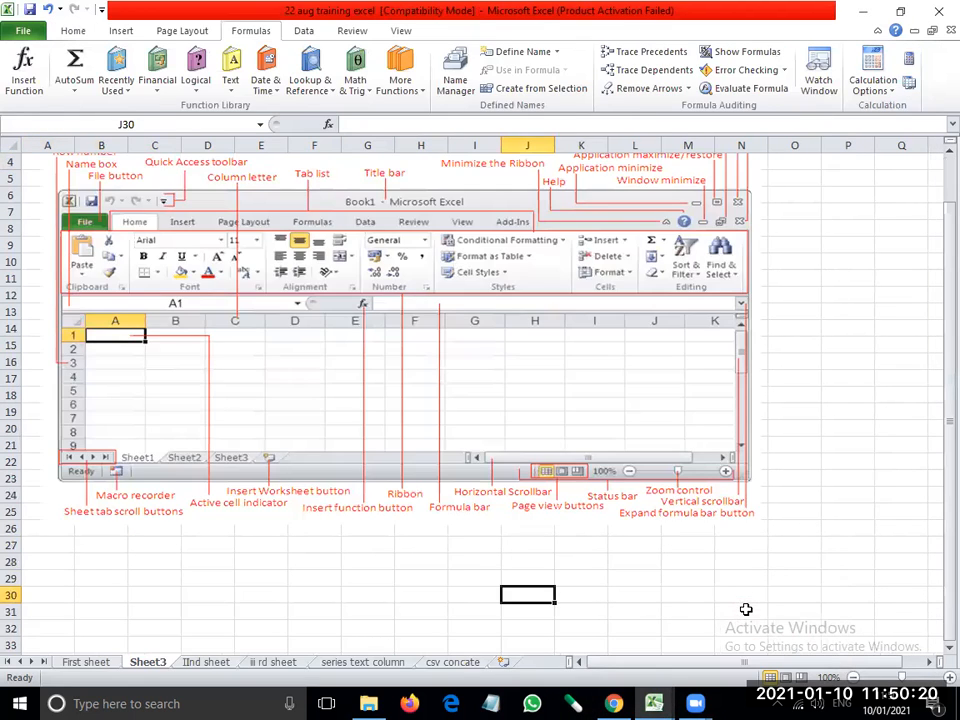
Browse the workbook's sheets to "series text column" and select cell K22 below the "cltr+y" shortcut note
key(ctrl+Page_Up)
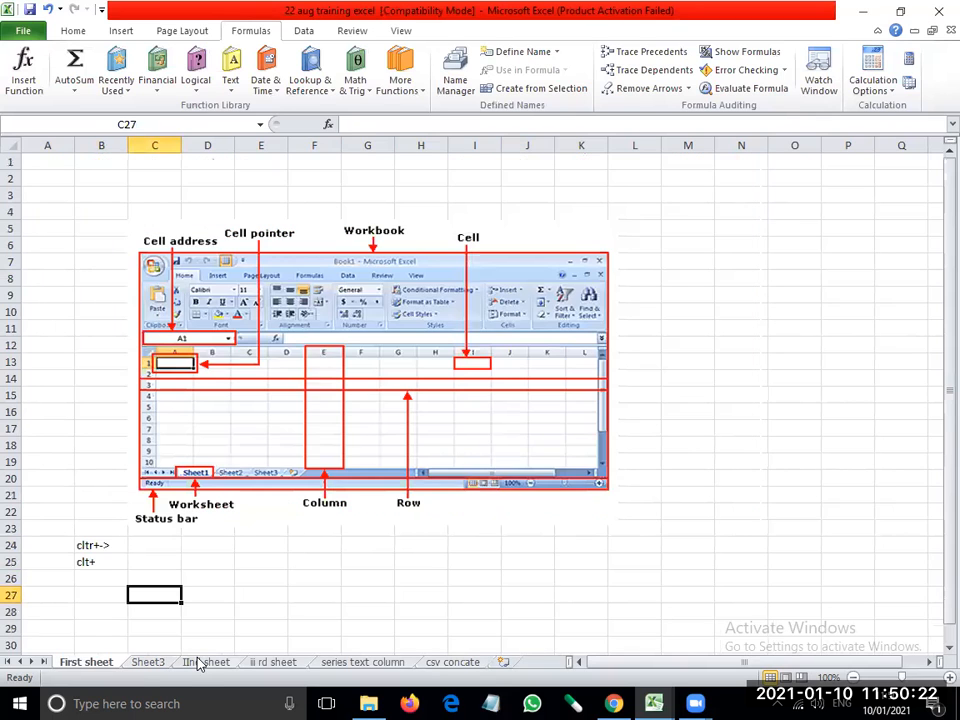
click(199, 662)
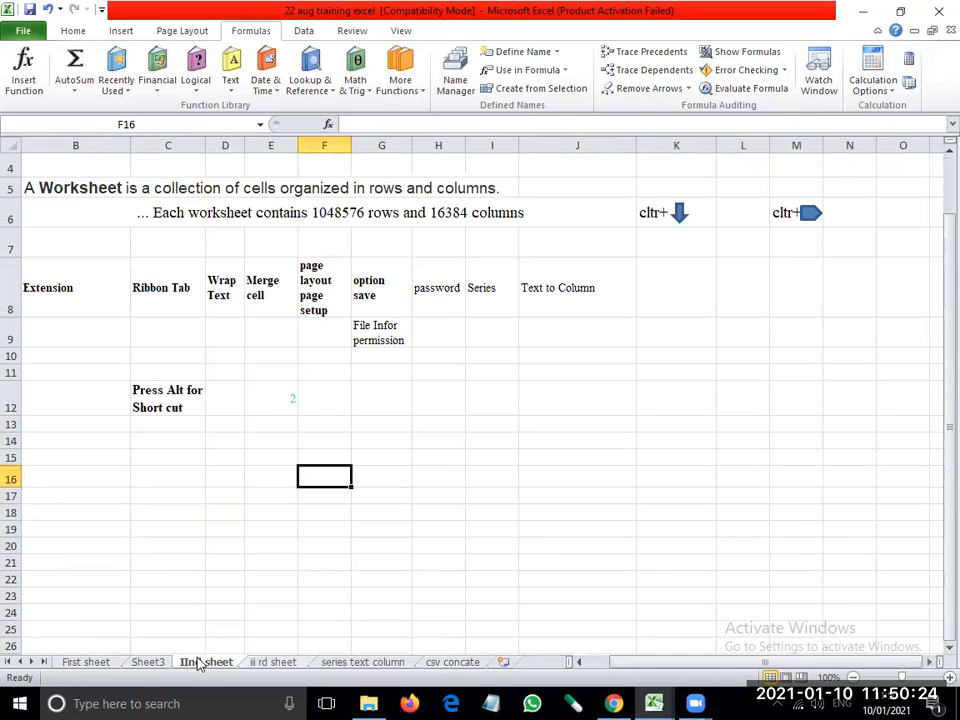
key(ctrl+Page_Down)
key(ctrl+Page_Down)
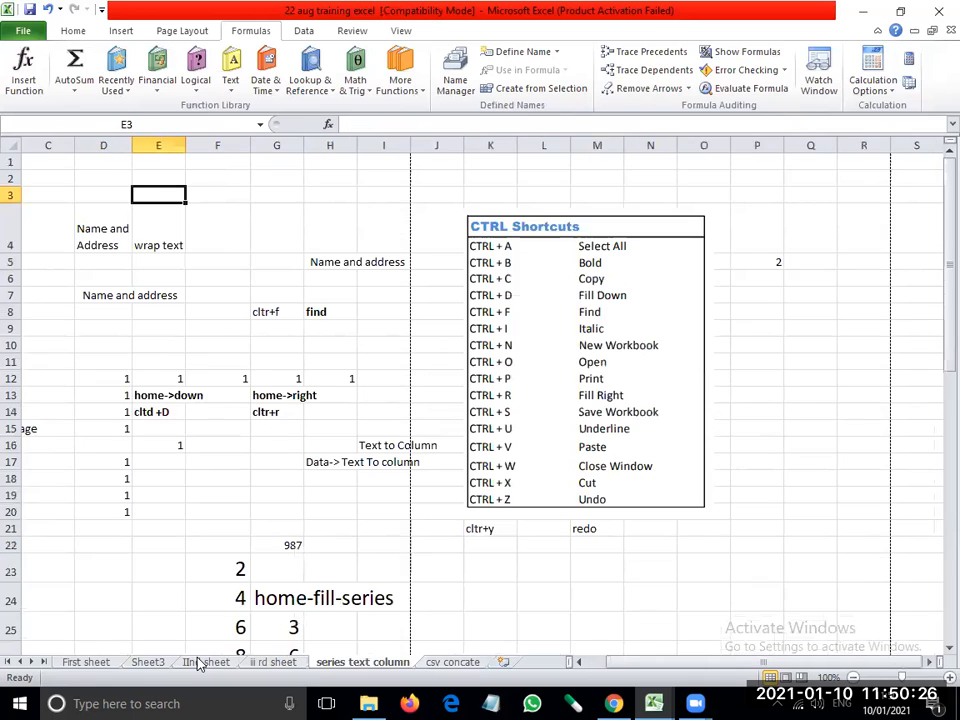
click(507, 548)
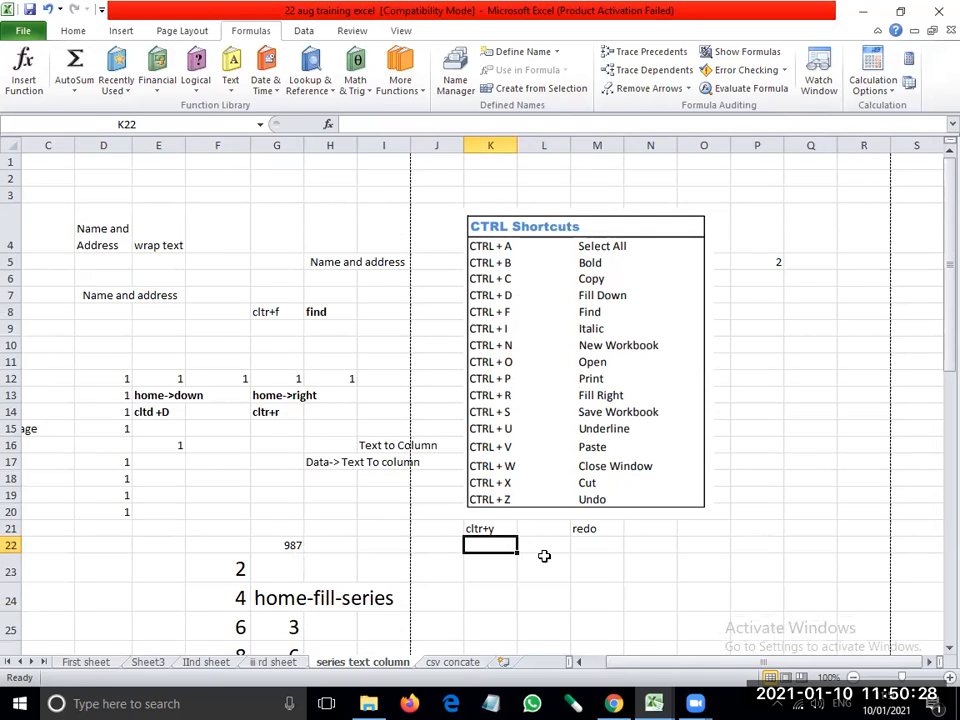
Add a shortcut note below the "cltr+y" row: "cltr+home" in K22 and "goto first cell" in M22
text(cltr+h)
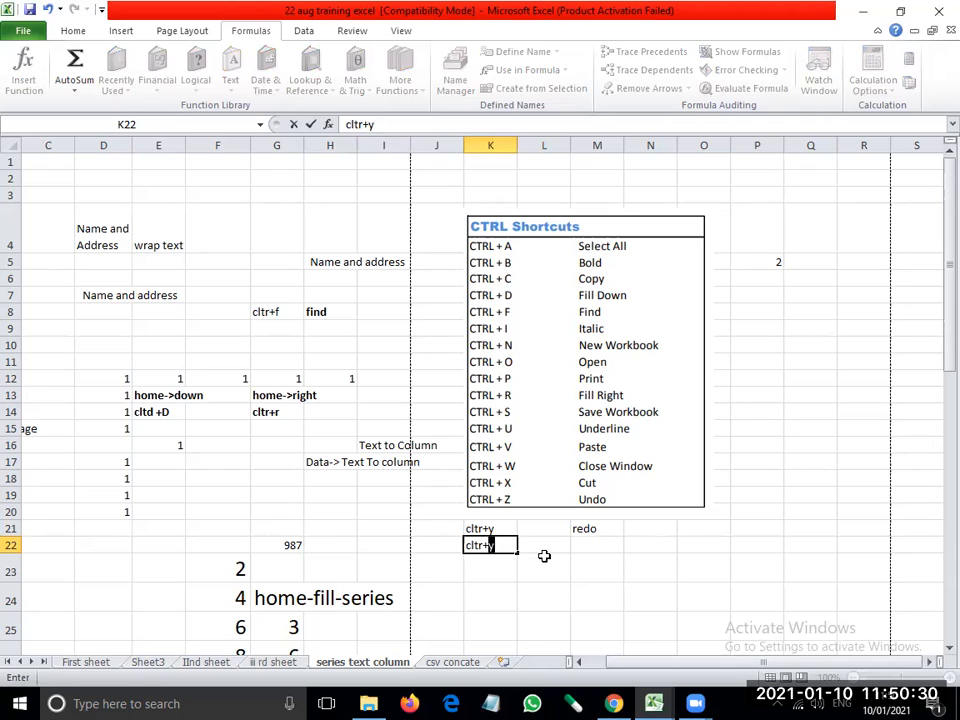
text(ome)
key(Tab)
key(Tab)
text(got)
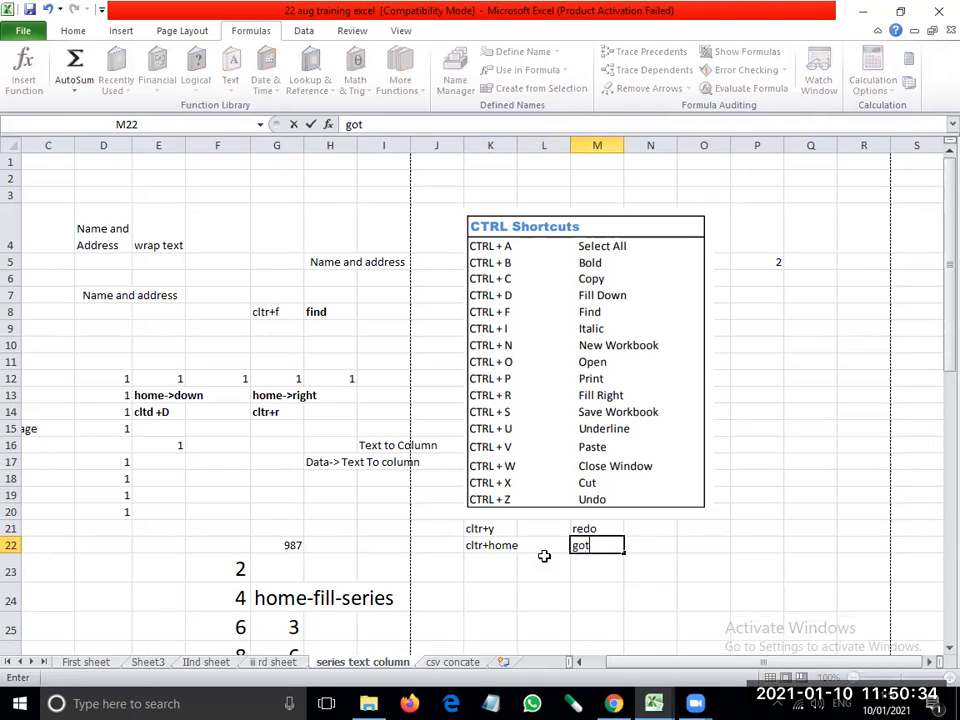
text(o first cell)
key(Return)
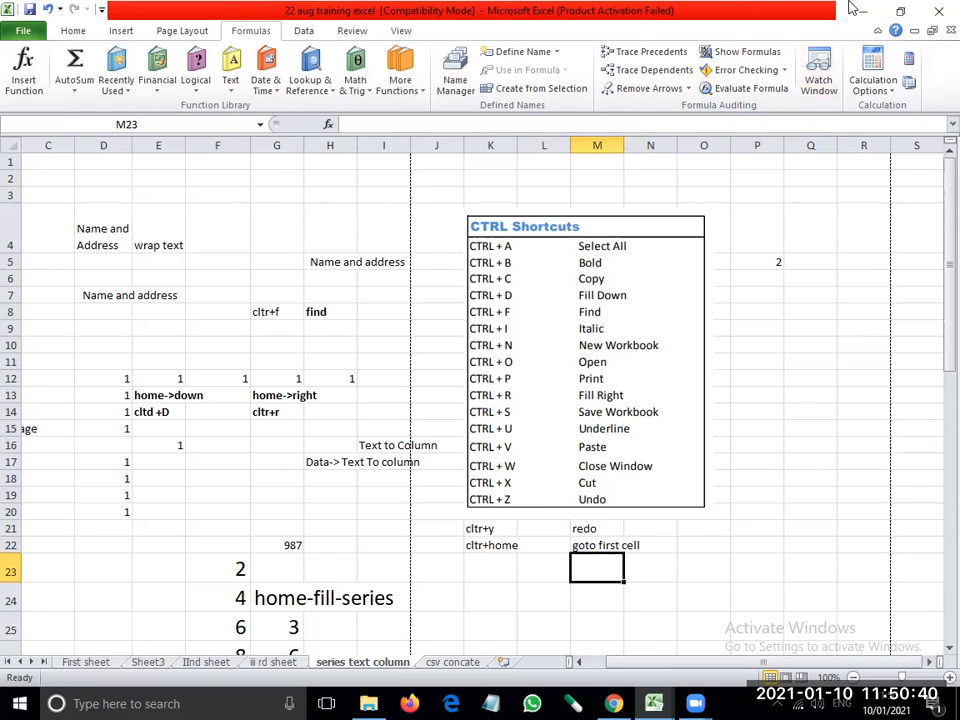
Save the workbook in its current format, continuing past the compatibility check
click(19, 31)
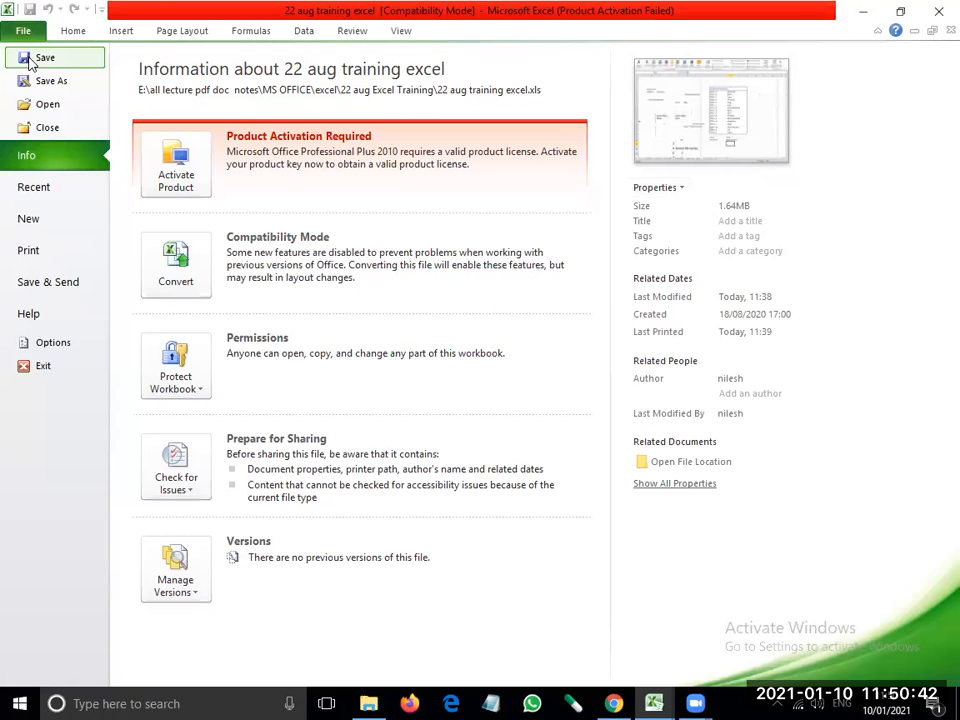
click(45, 60)
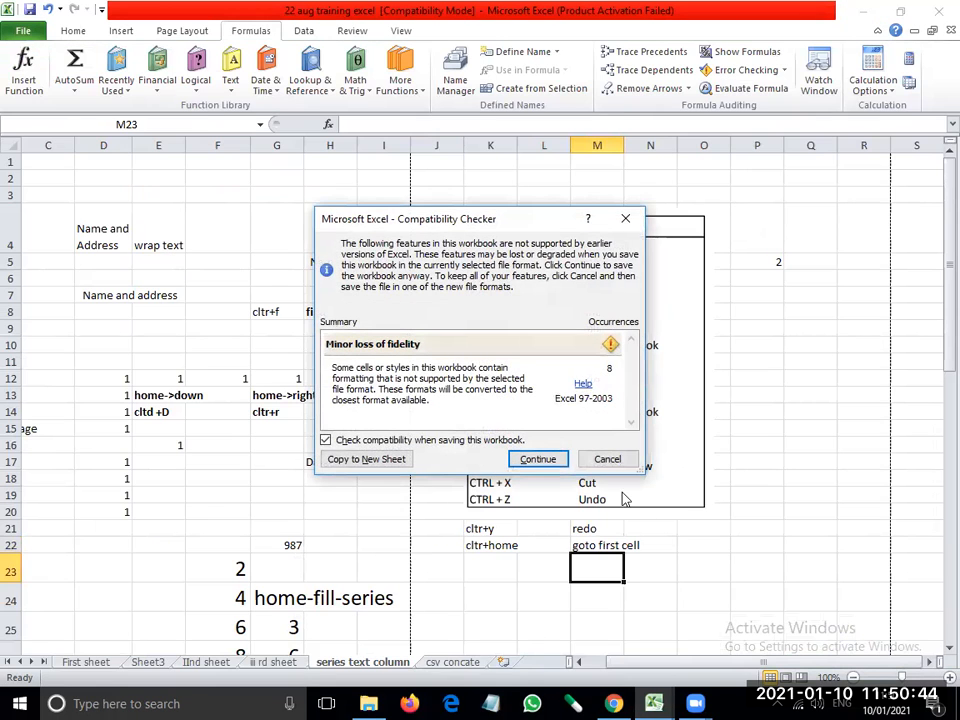
click(540, 458)
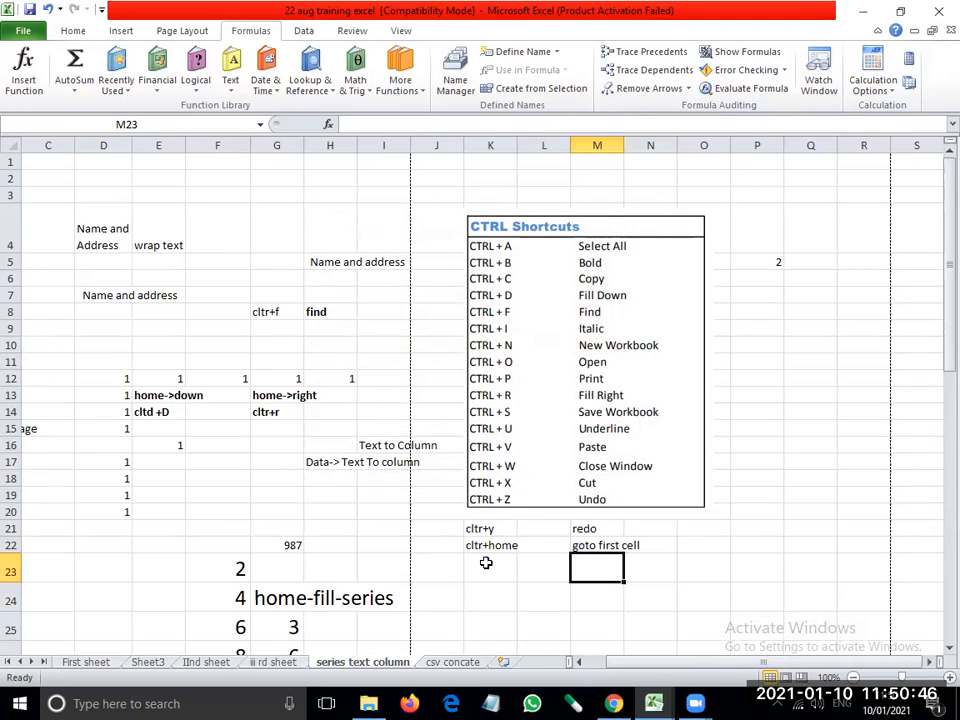
Select G14 and E13, move to the start of row 16, jump to column A's last row and return to A1
click(285, 413)
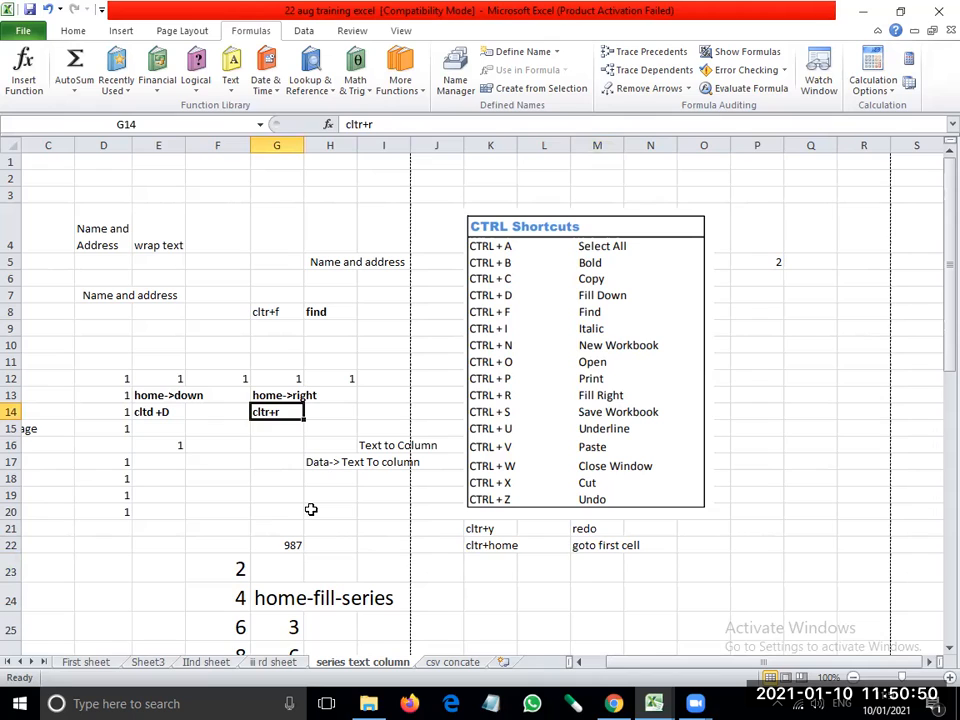
click(163, 395)
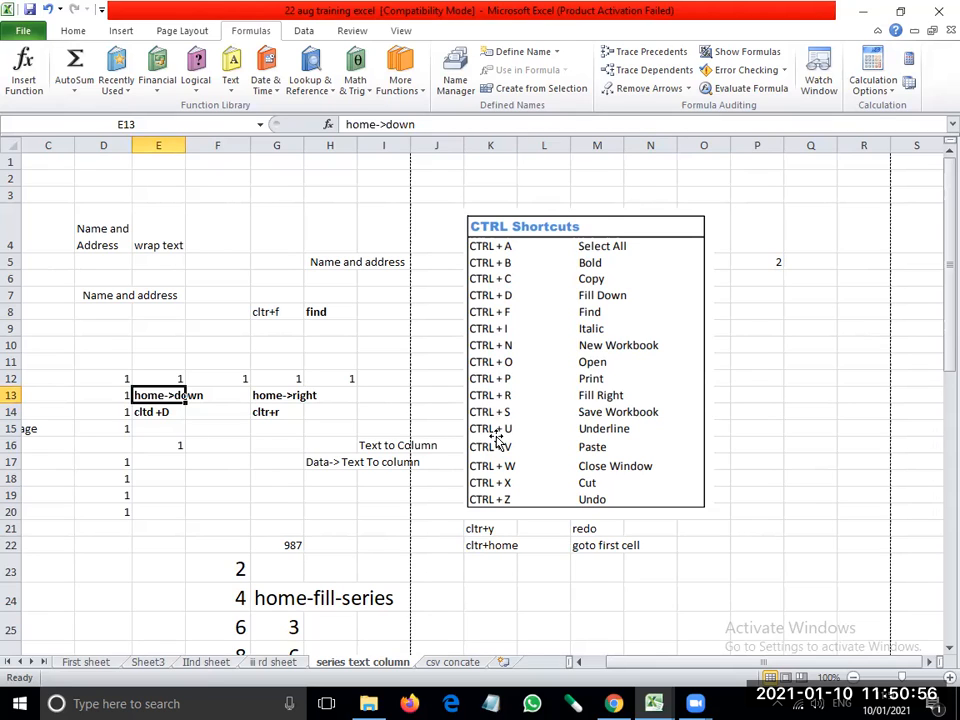
key(Down)
key(Down)
key(Down)
key(Left)
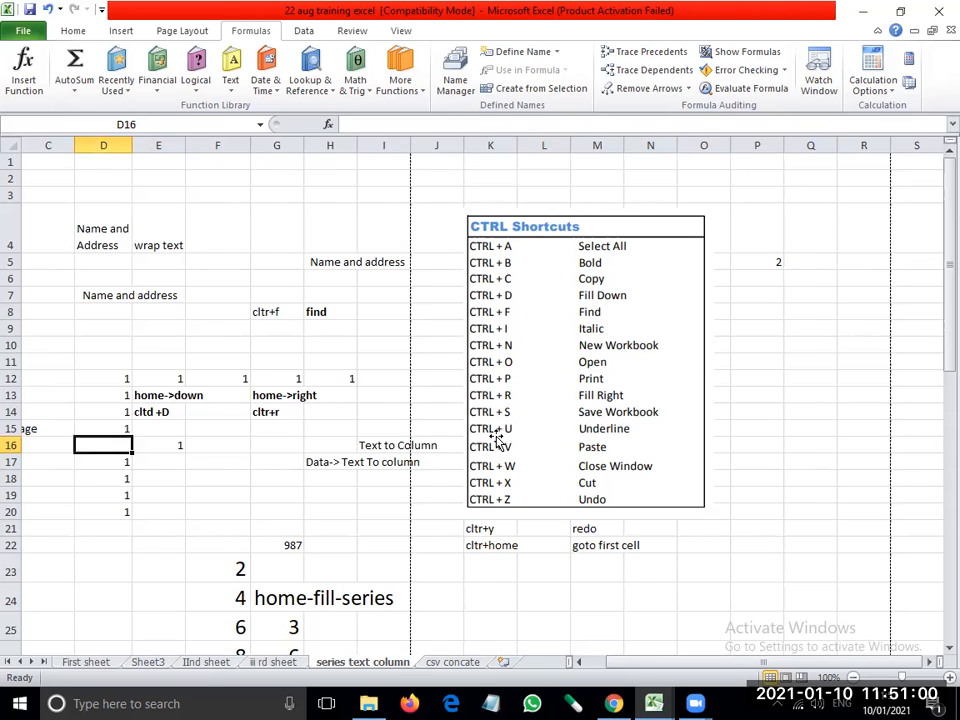
key(Home)
key(ctrl+Down)
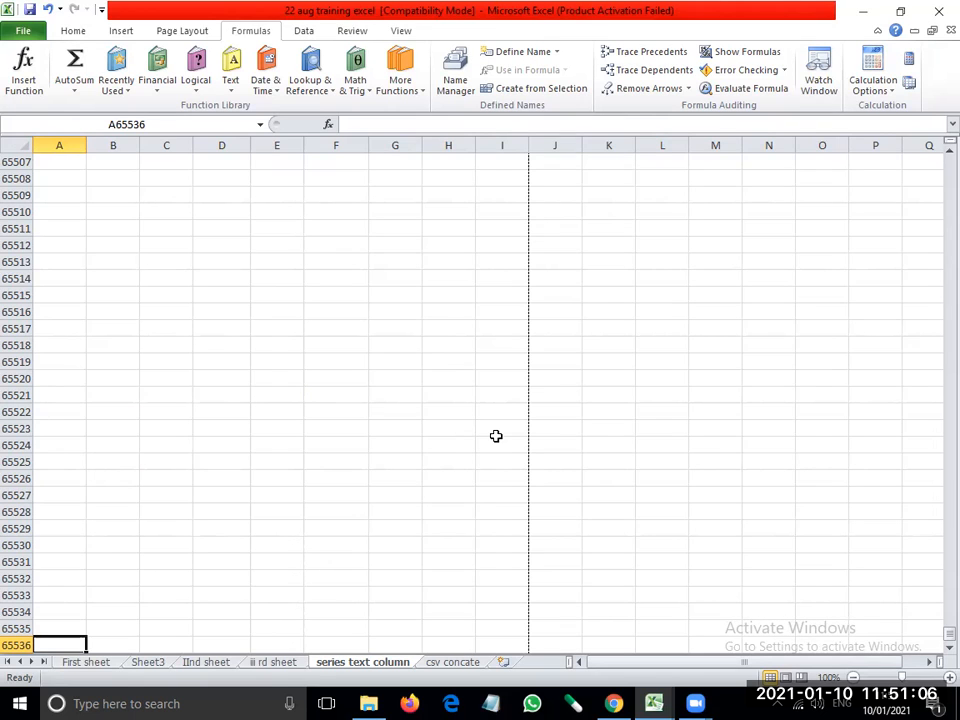
key(ctrl+Home)
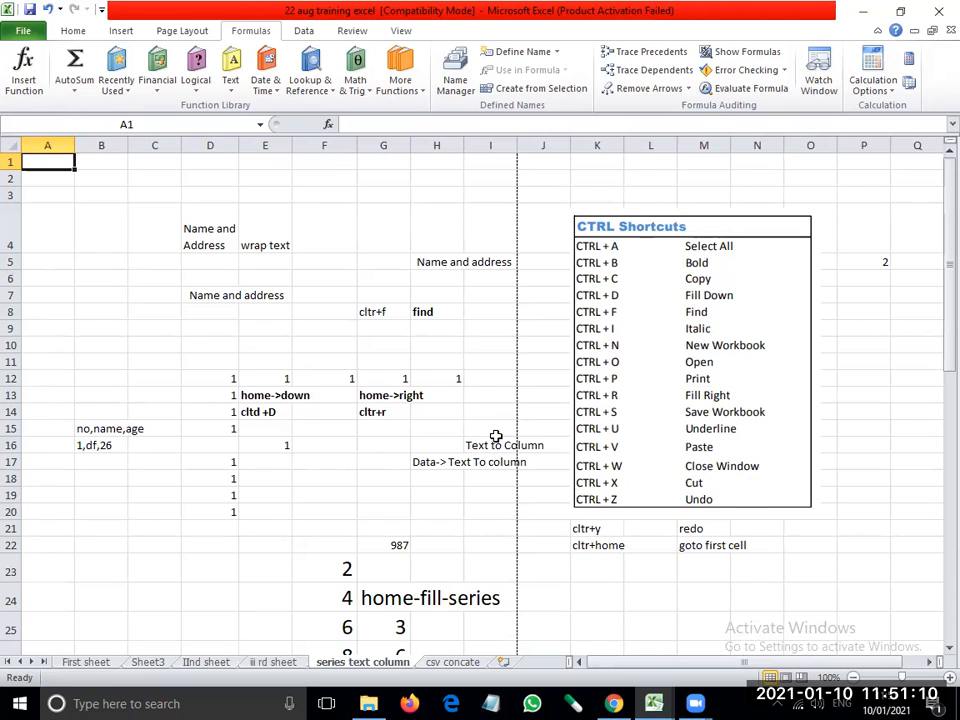
Enter the shortcut note "cltr+downarrow" in K23 and its meaning "last row" in M23
click(588, 565)
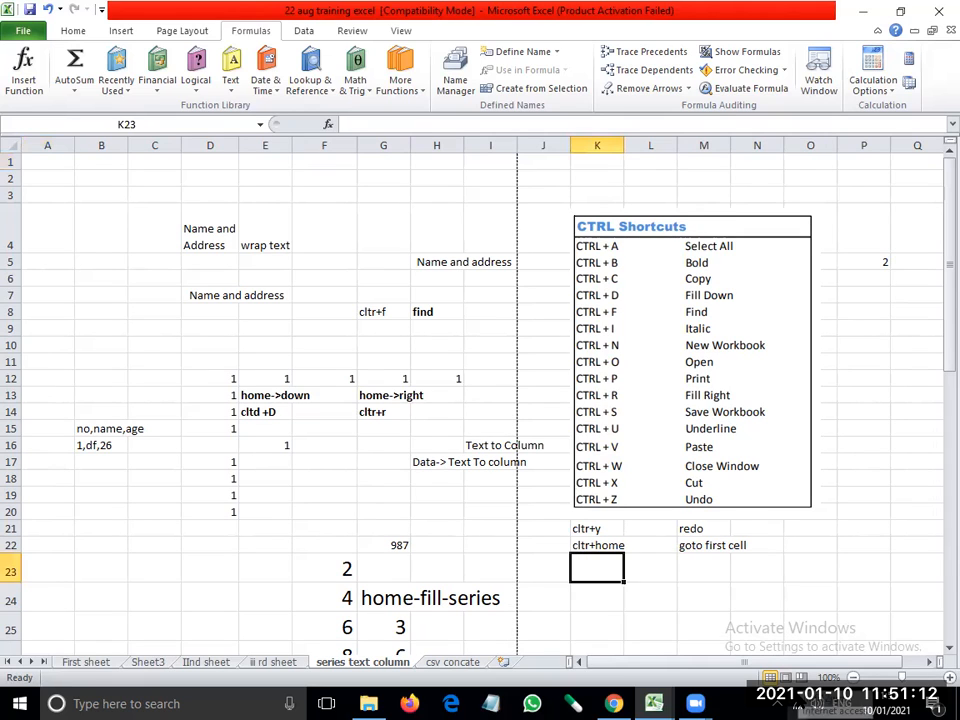
text(cltr+)
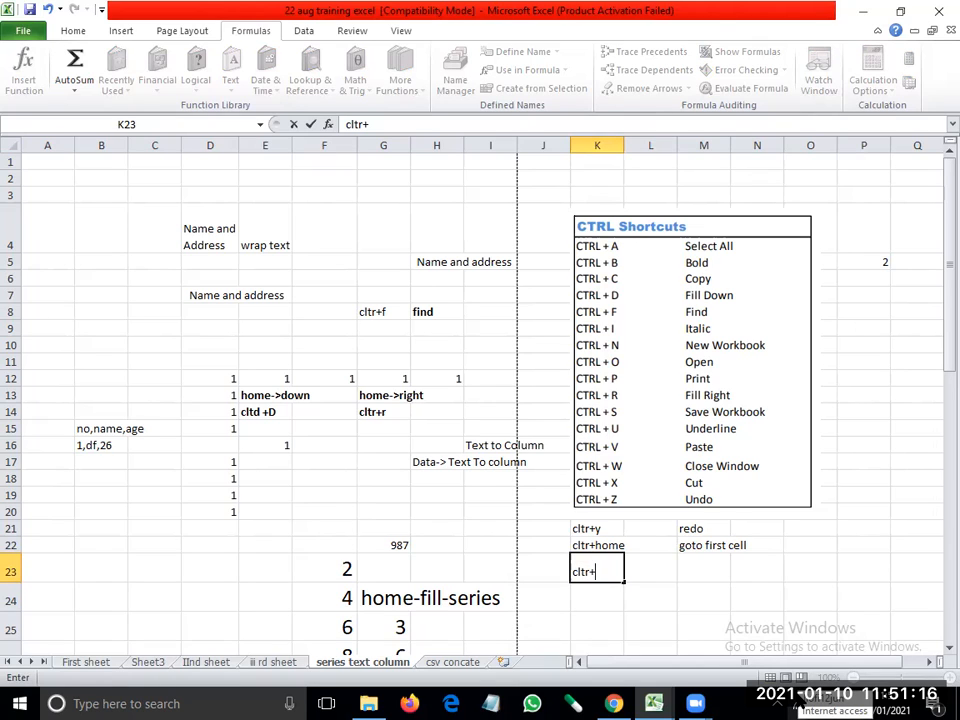
text(downarrow)
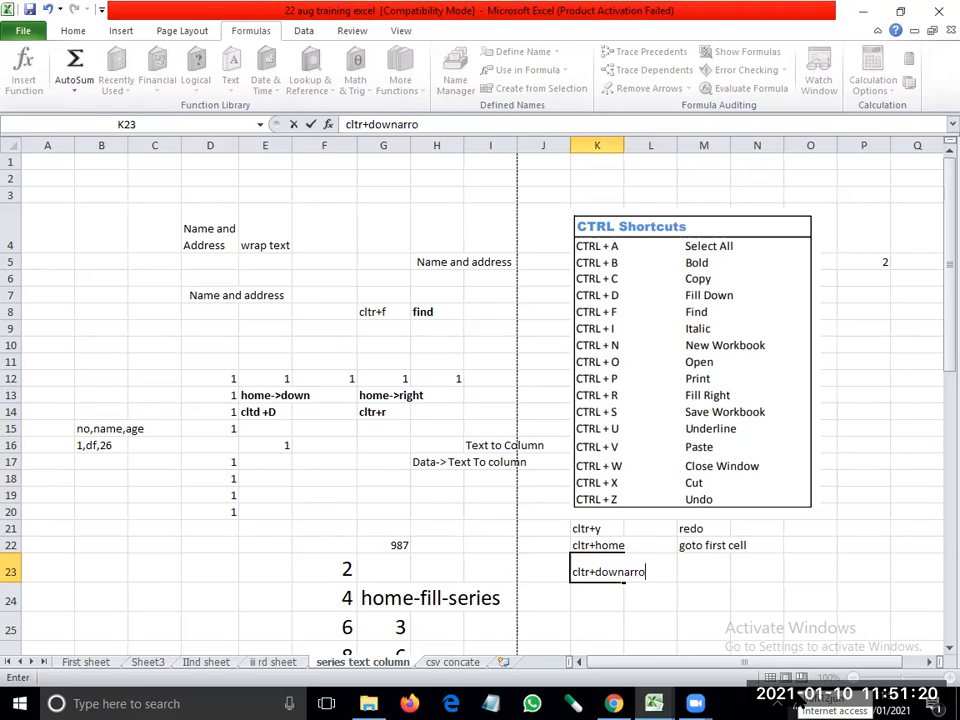
key(Return)
key(Up)
key(Right)
key(Right)
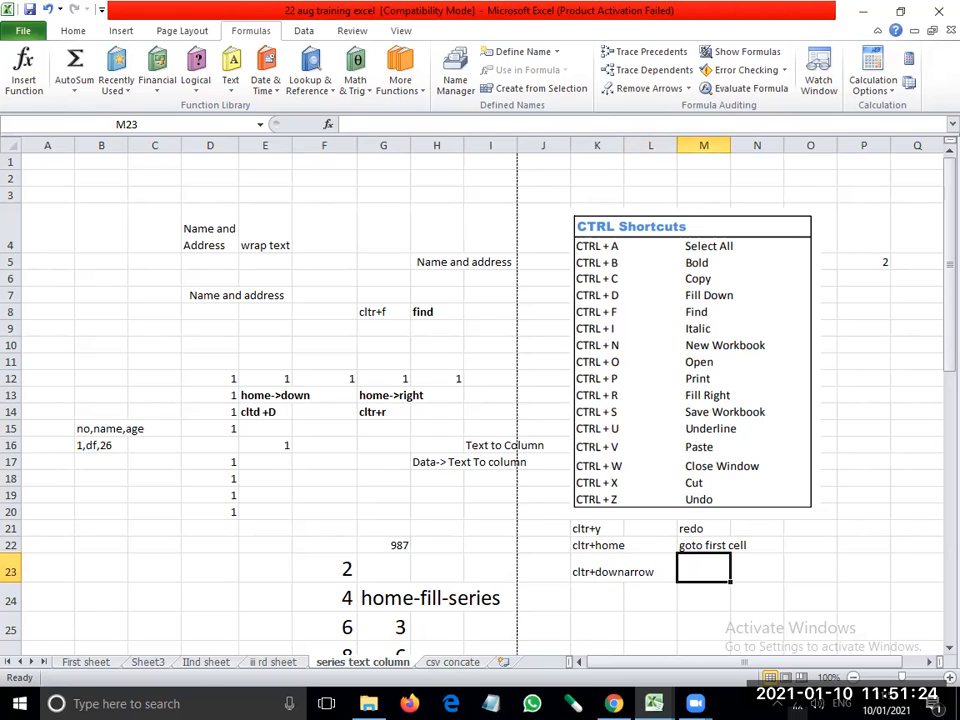
text(last row)
key(Return)
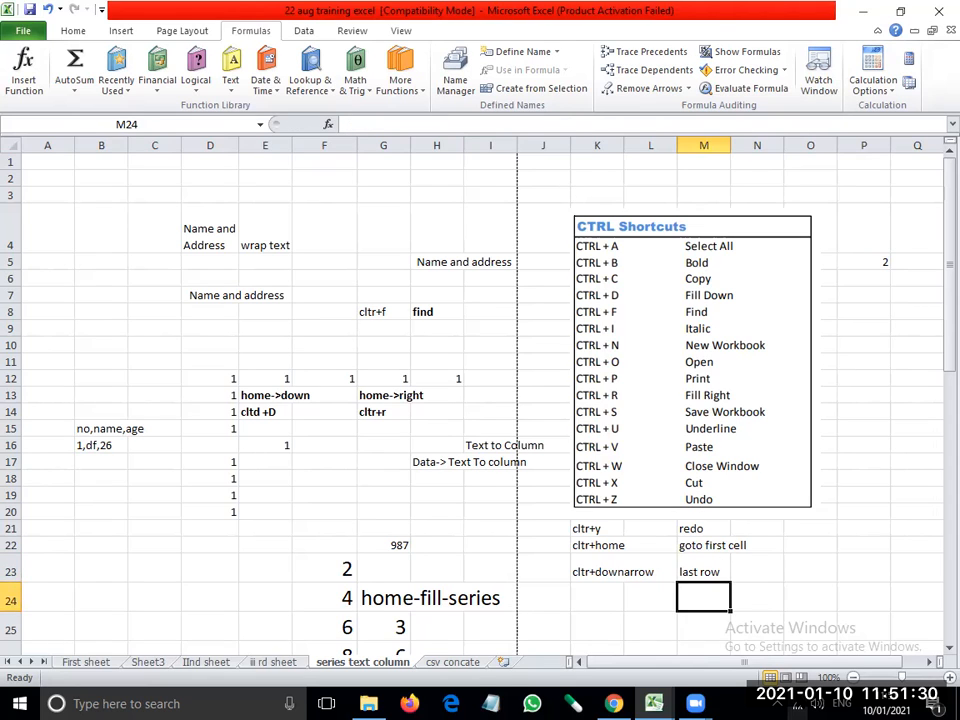
Enter the last row number 1048576 in N23, beside the "last row" note
key(Up)
key(Right)
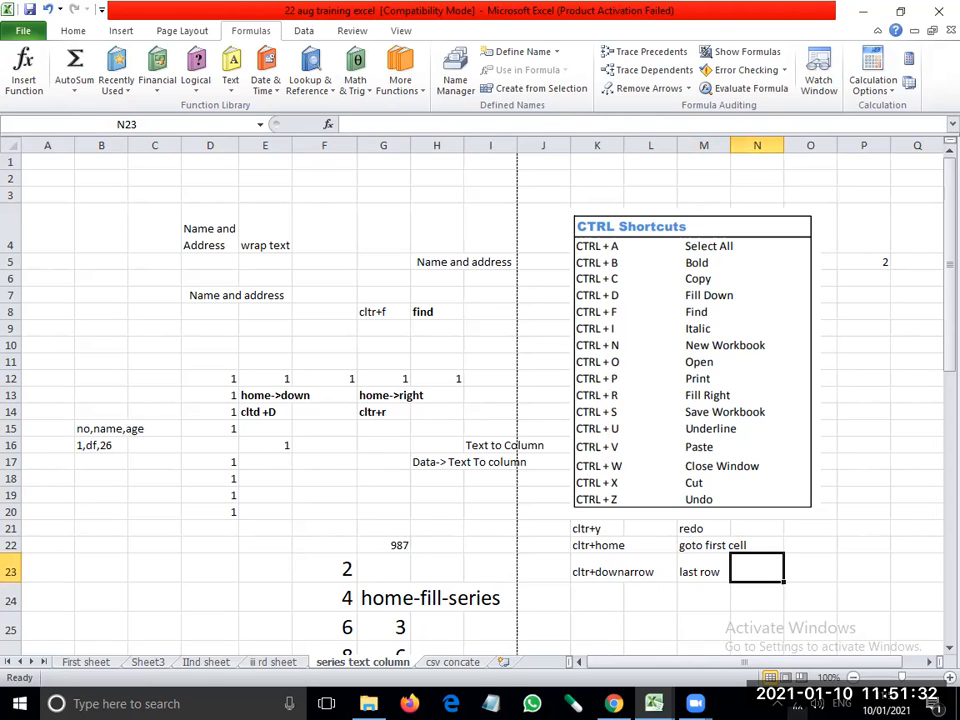
text(1048576)
key(Return)
Enter the shortcut note "cltr+right arrow" in K24 and its meaning "last column" in M24
key(Left)
key(Left)
key(Left)
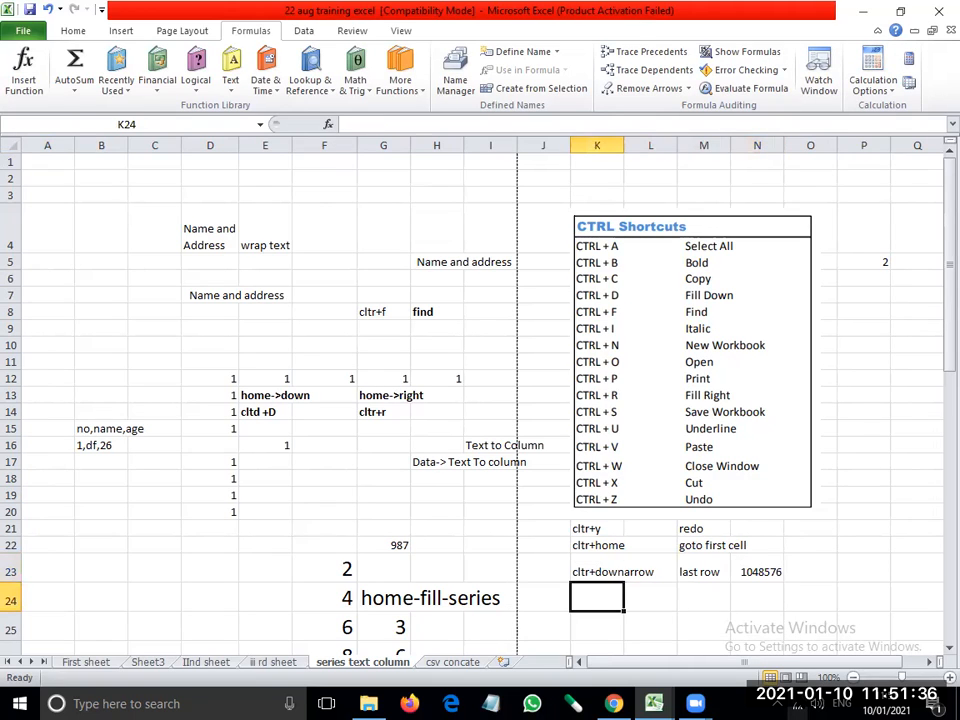
text(cltr+rig)
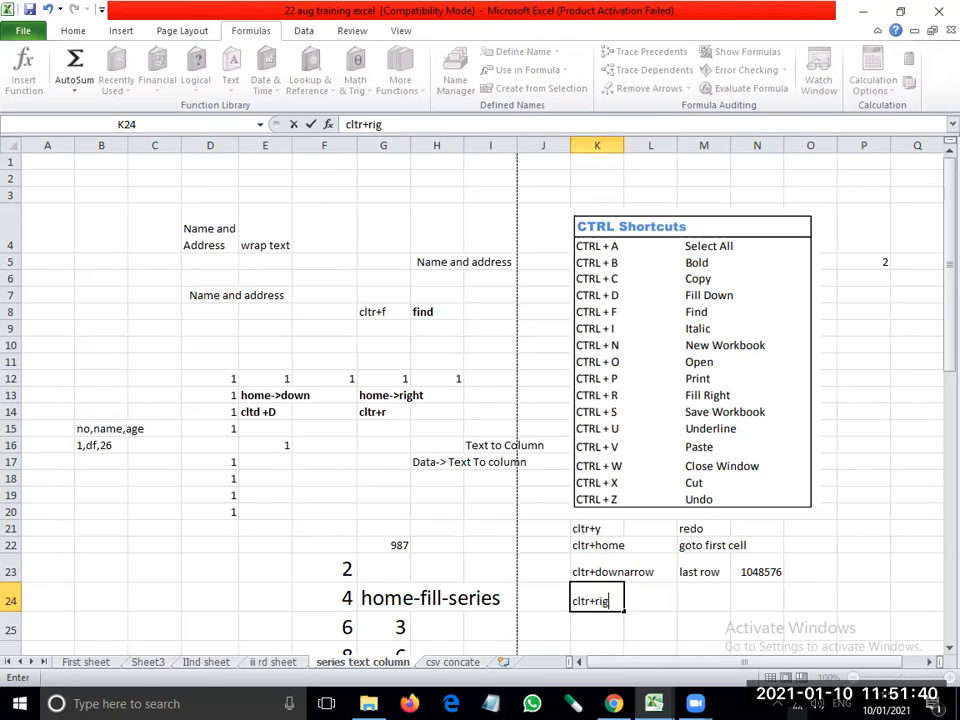
text(ht arrow)
key(Return)
key(Up)
key(Right)
key(Right)
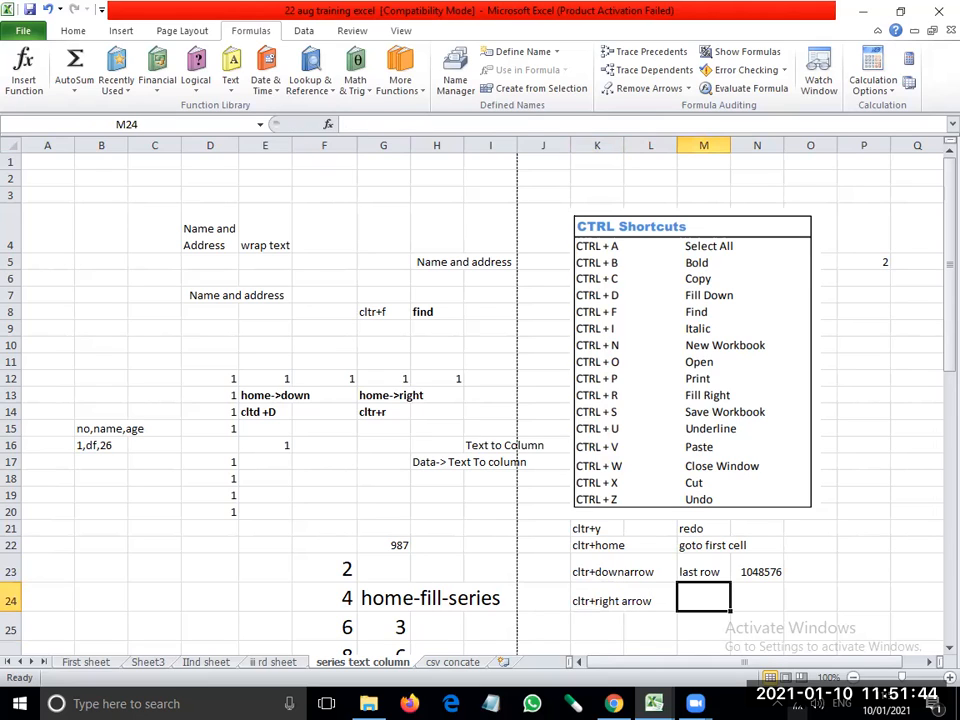
text(last co)
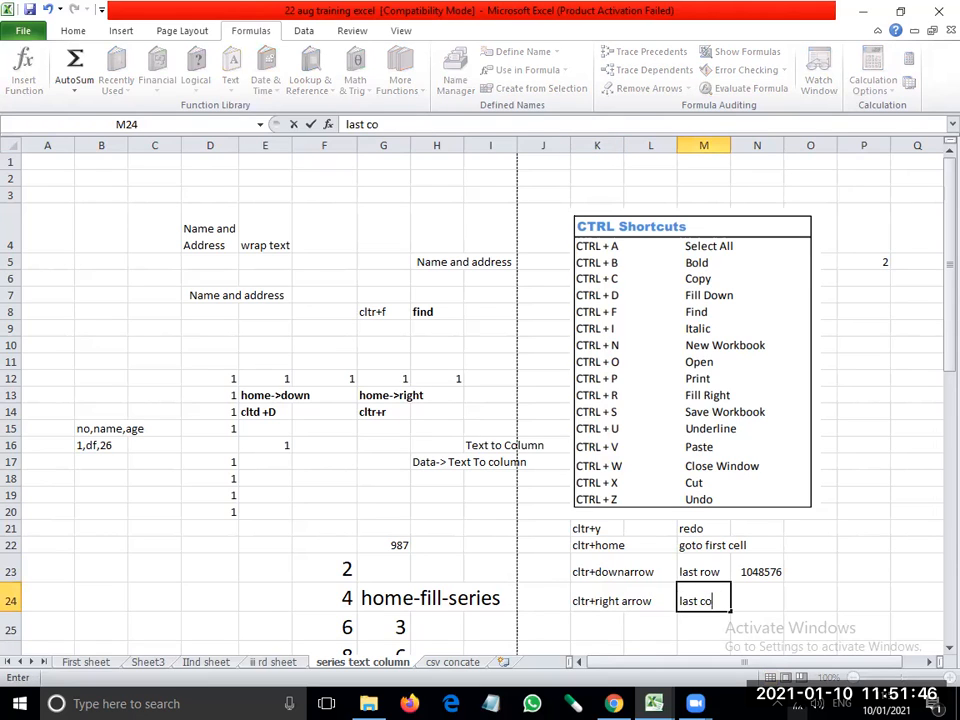
text(lumn)
key(Return)
Demonstrate jumping from M24 to the sheet's last column, moving back along row 24 cell by cell, and returning to A1
key(Up)
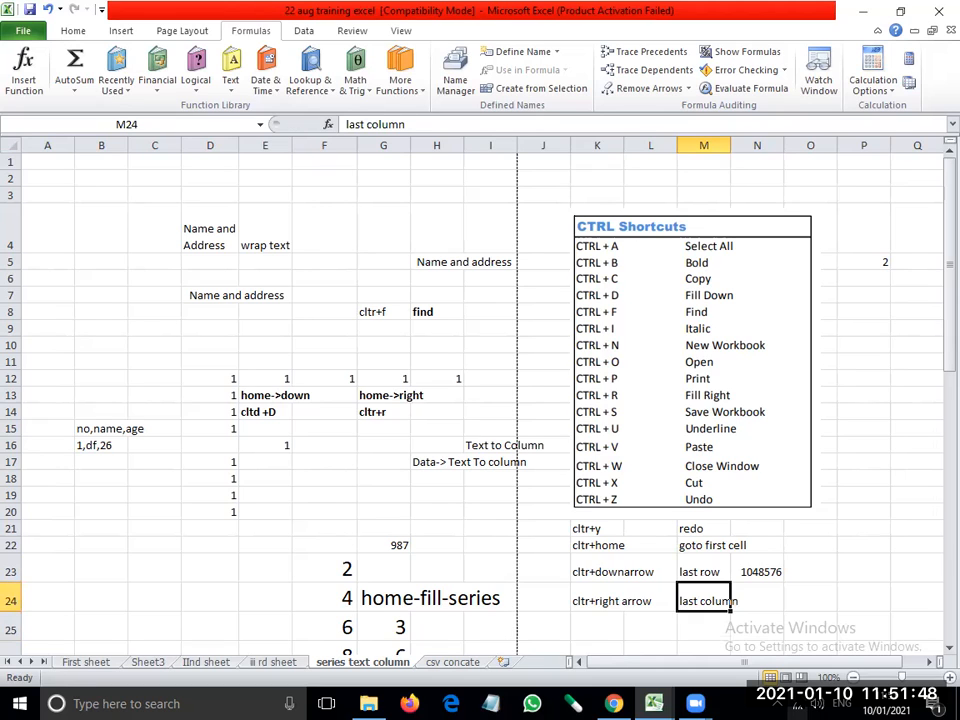
key(ctrl+Right)
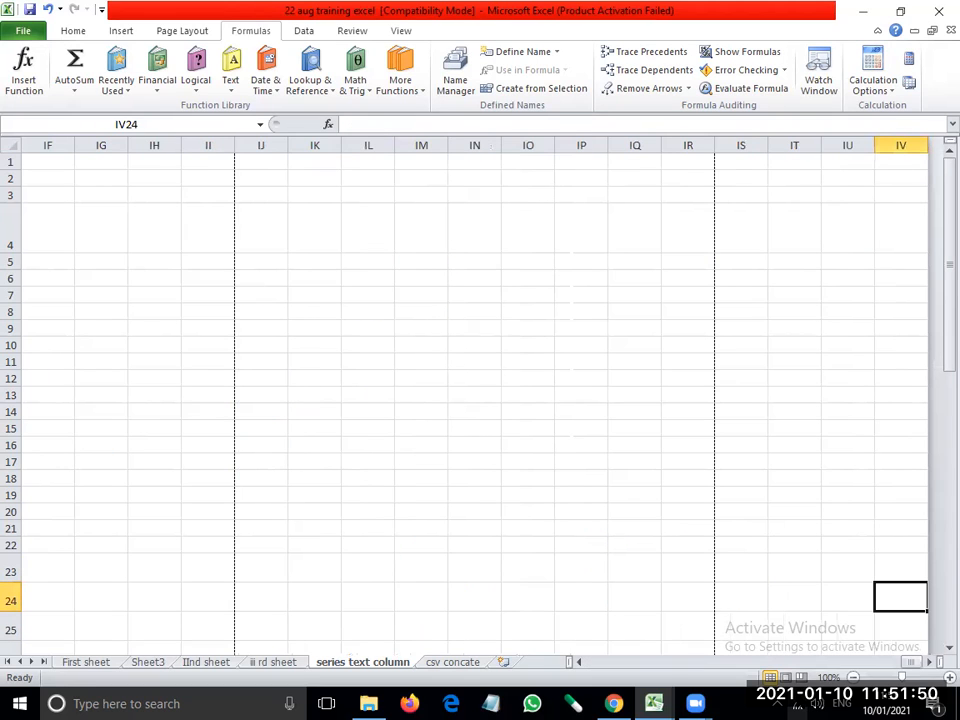
key(Left)
key(Left)
key(Left)
key(Left)
key(Left)
key(Left)
key(Left)
key(Left)
key(Left)
key(Left)
key(Left)
key(Left)
key(Left)
key(Left)
key(Left)
key(Left)
key(Left)
key(Left)
key(Left)
key(Left)
key(Left)
key(Left)
key(Left)
key(Left)
key(Left)
key(Left)
key(Left)
key(Left)
key(Left)
key(Left)
key(Left)
key(Left)
key(Left)
key(Left)
key(Left)
key(Left)
key(Left)
key(Left)
key(Left)
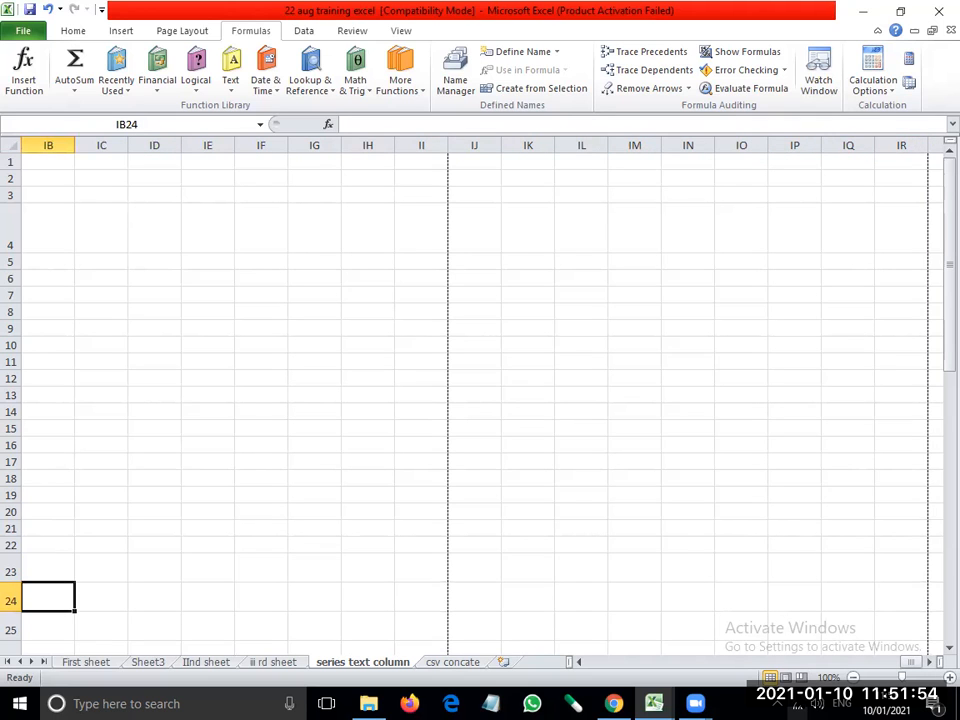
key(Left)
key(Left)
key(Left)
key(Left)
key(Left)
key(Left)
key(Left)
key(Left)
key(Left)
key(Left)
key(Left)
key(Left)
key(Left)
key(Left)
key(Left)
key(Left)
key(Left)
key(Left)
key(Left)
key(Left)
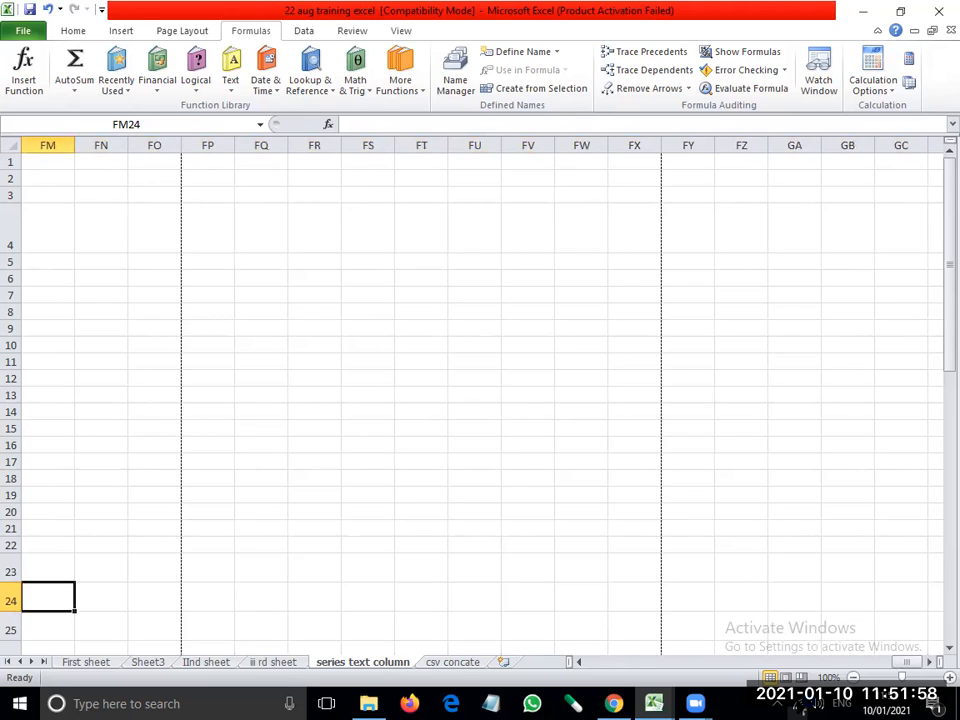
key(ctrl+Home)
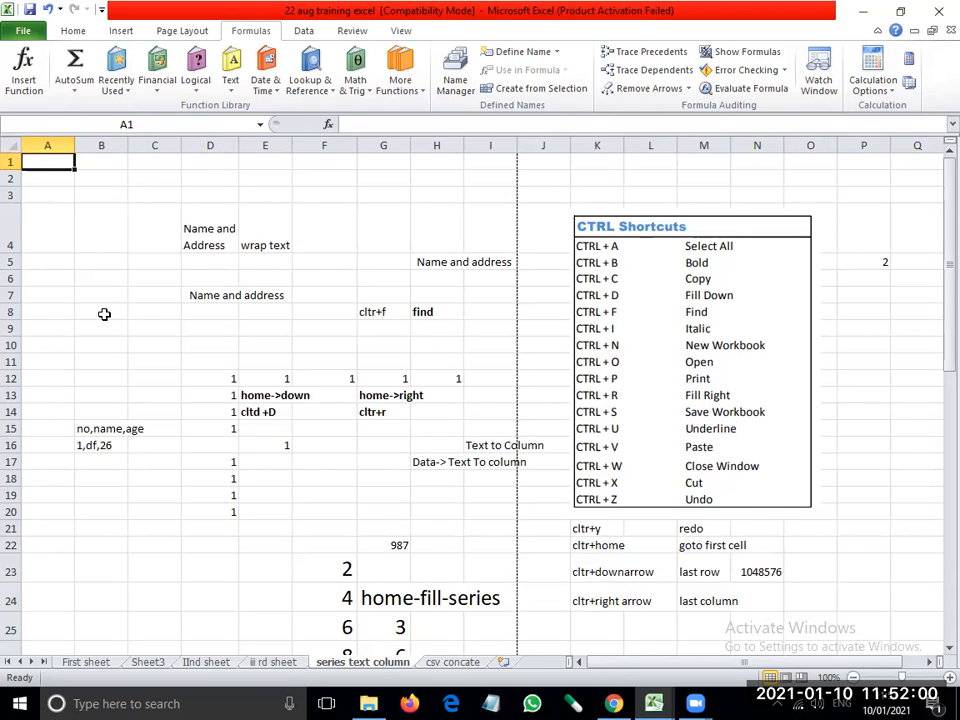
Save the workbook with the added shortcut notes
click(30, 33)
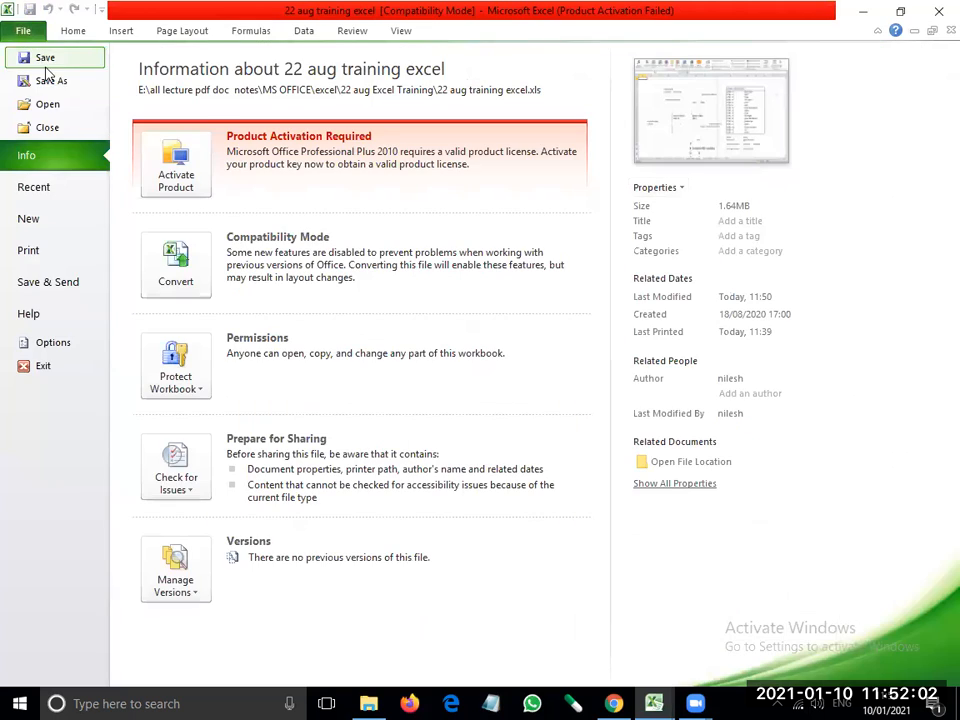
Save the 22 aug training excel workbook in its existing format and switch to Book1
click(40, 58)
click(527, 458)
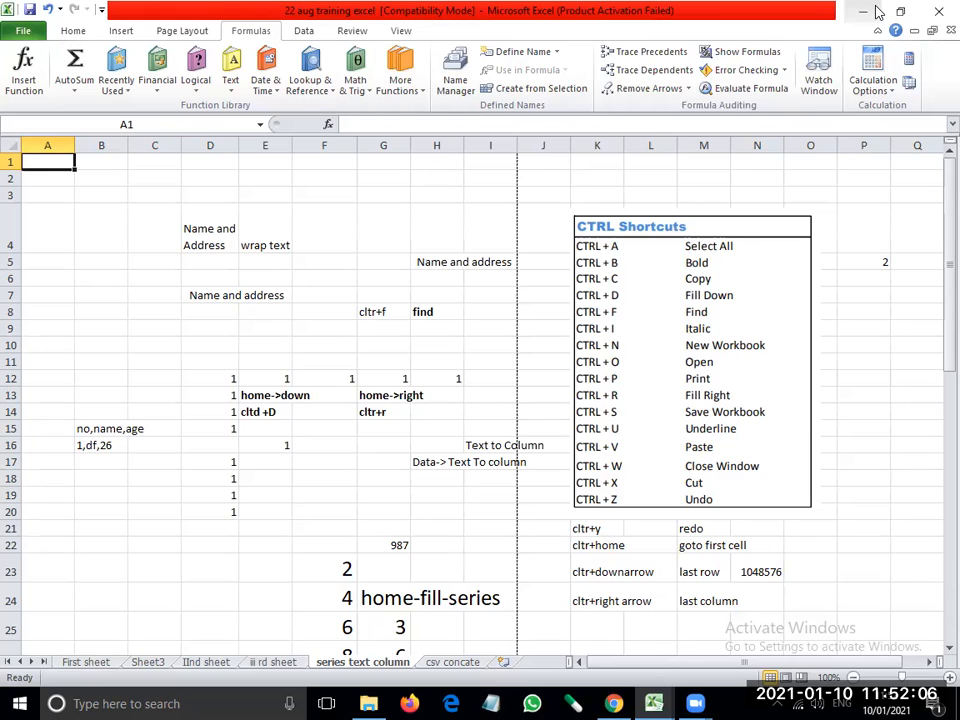
click(872, 11)
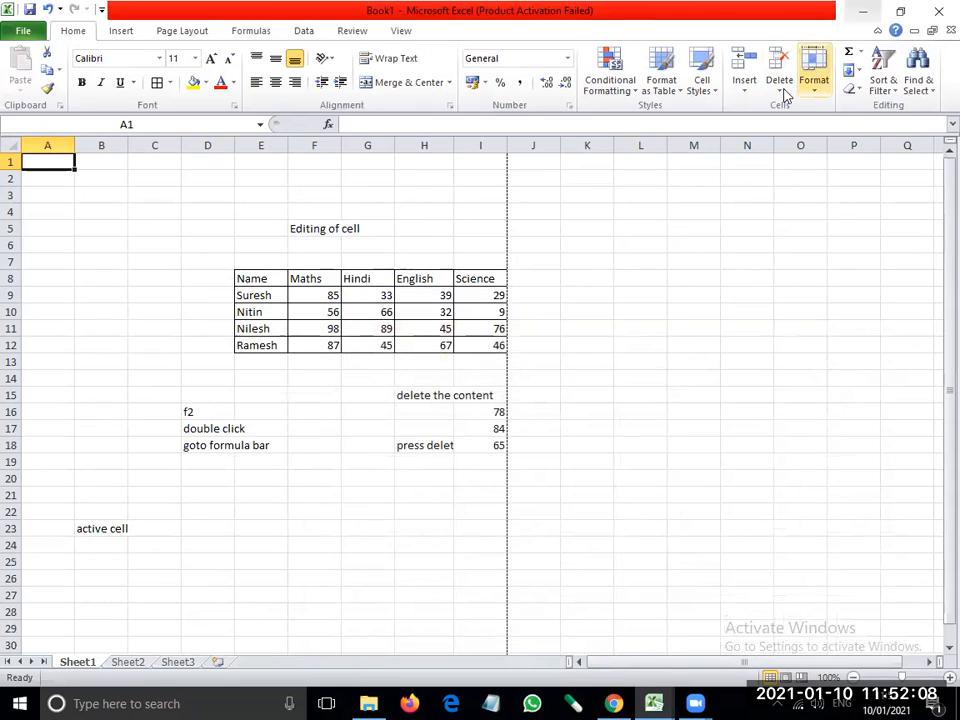
From cell G22 of Sheet1, jump to the last column, back to the first column, down to the last row and across to the sheet's last cell
click(351, 513)
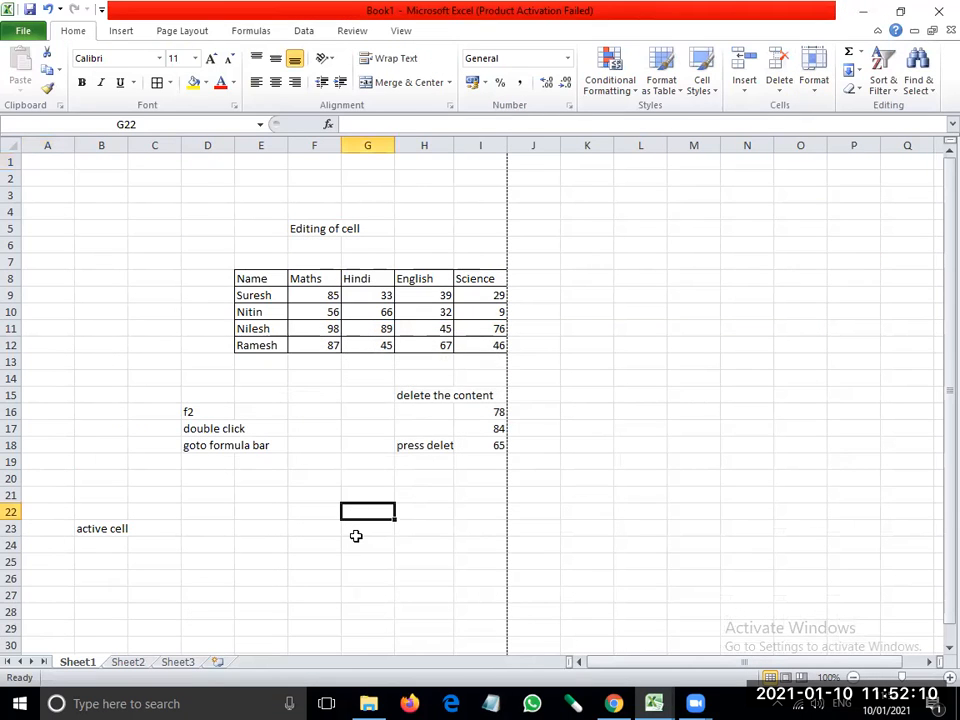
key(ctrl+Right)
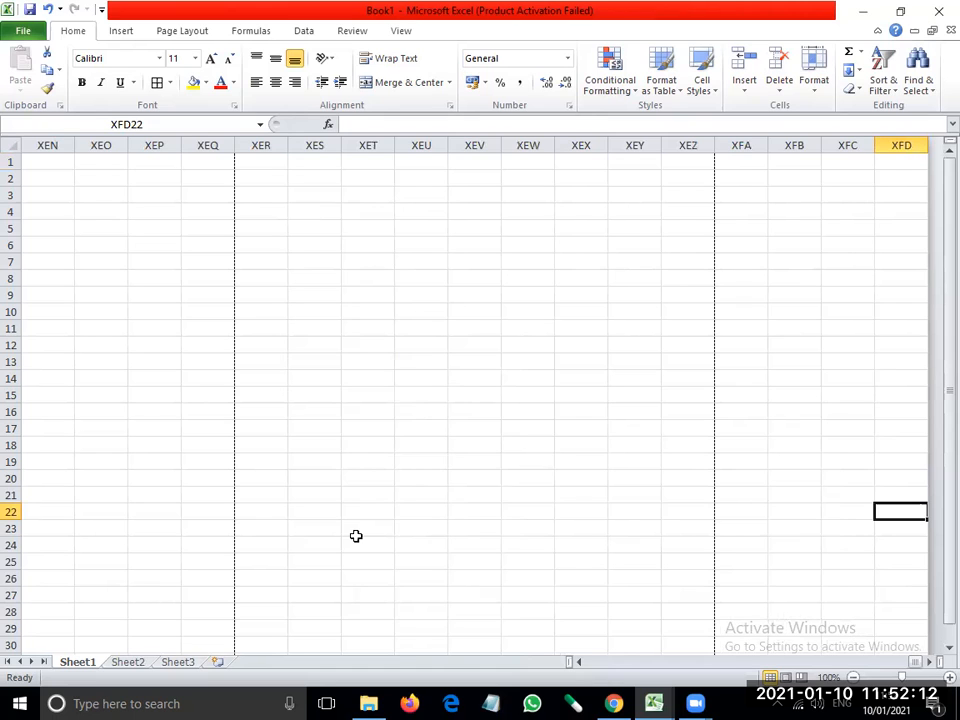
key(ctrl+Left)
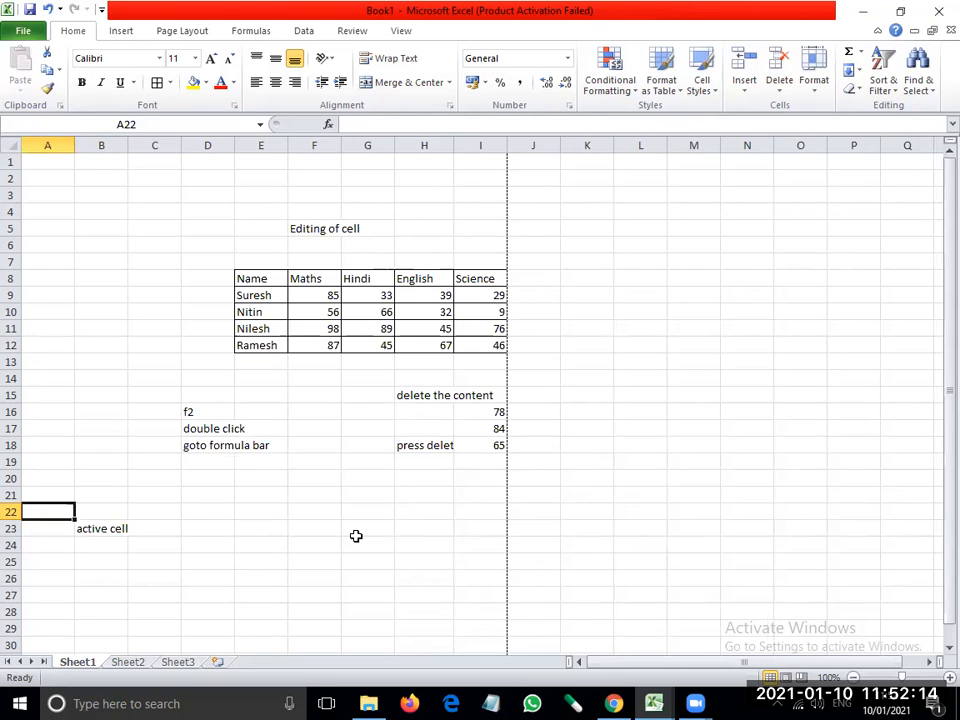
key(ctrl+Down)
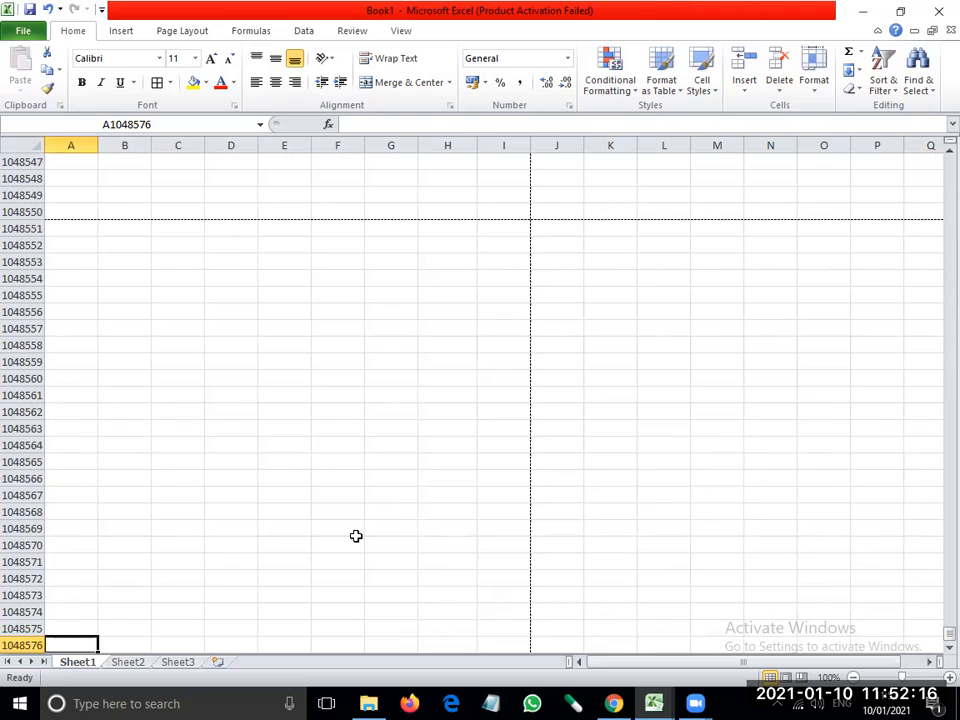
key(ctrl+Right)
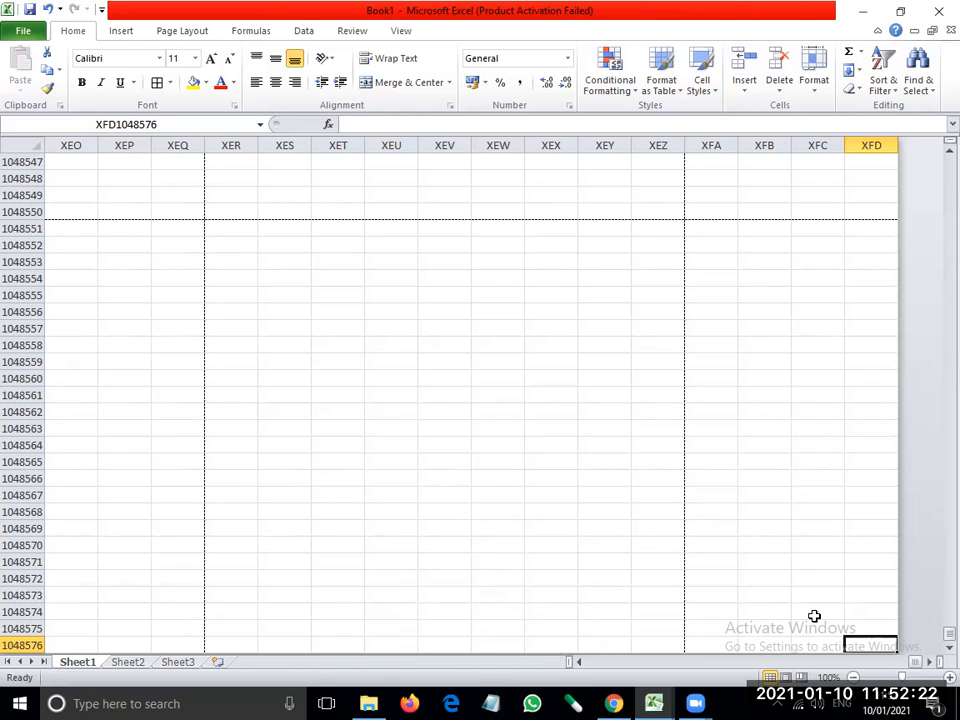
Minimize and reopen the Book1 window, and return to the first cell of Sheet1
click(863, 14)
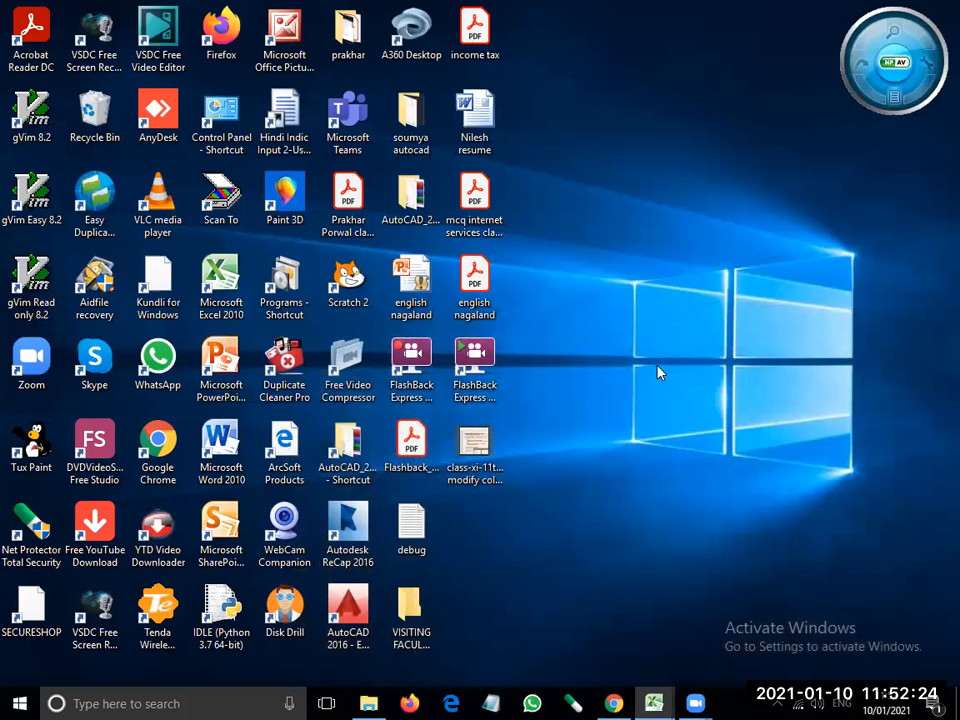
mouse_move(653, 703)
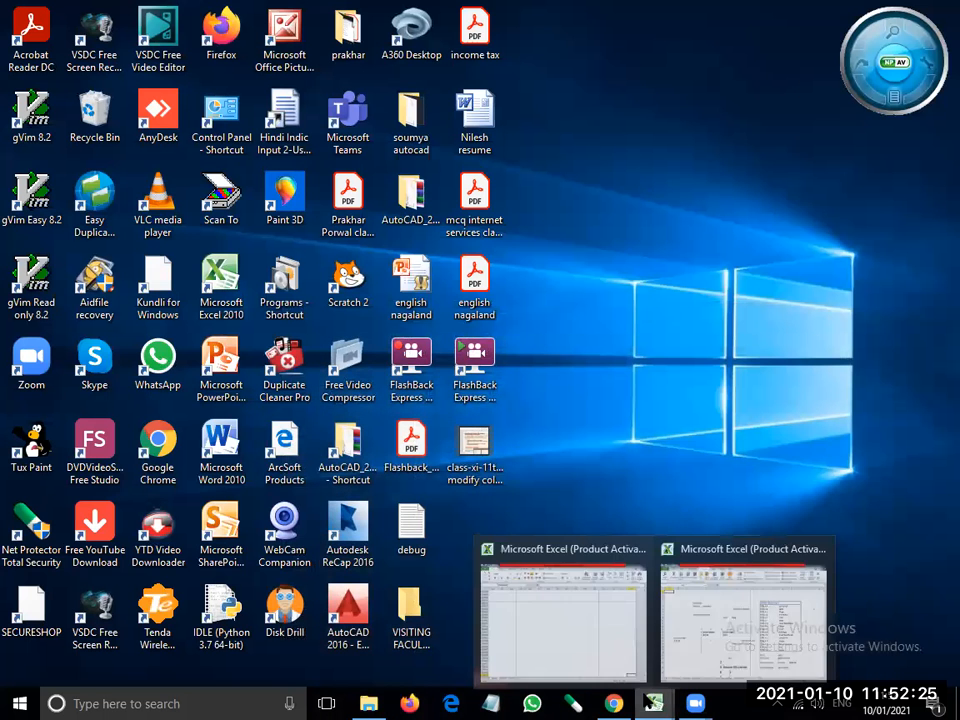
click(603, 623)
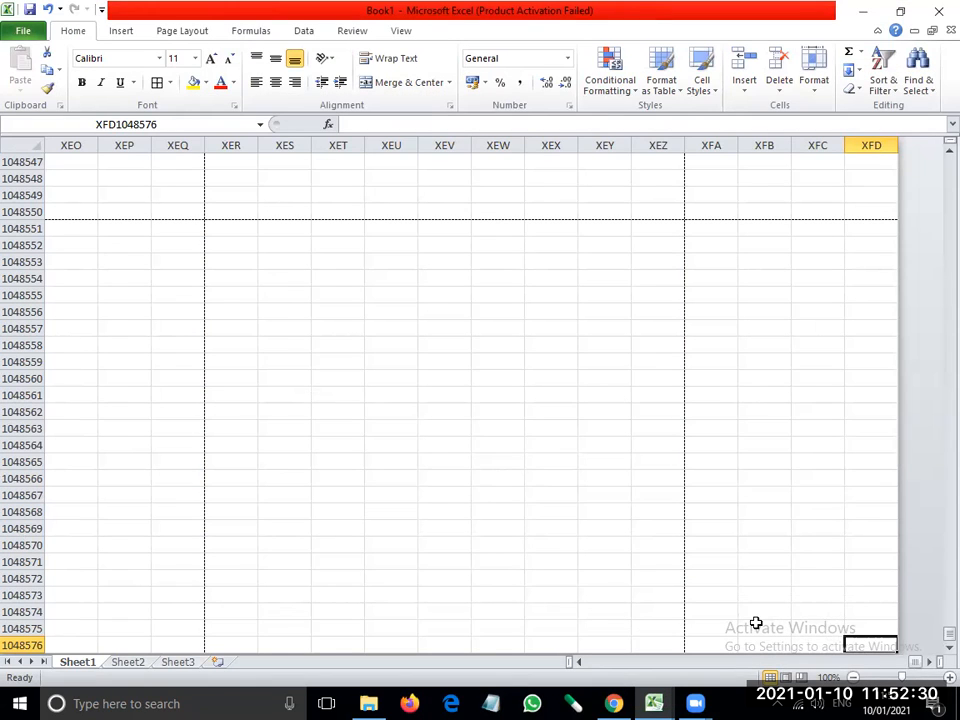
key(ctrl+Home)
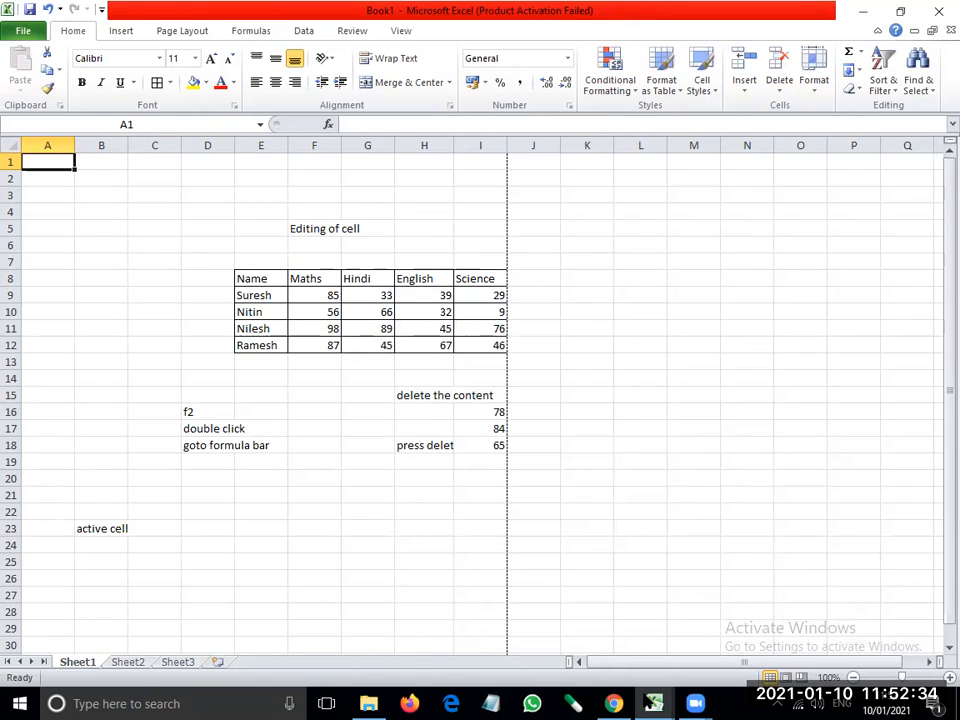
In the 22 aug training excel workbook, enter XFD in cell N24 beside the last column note and move to K25
mouse_move(653, 703)
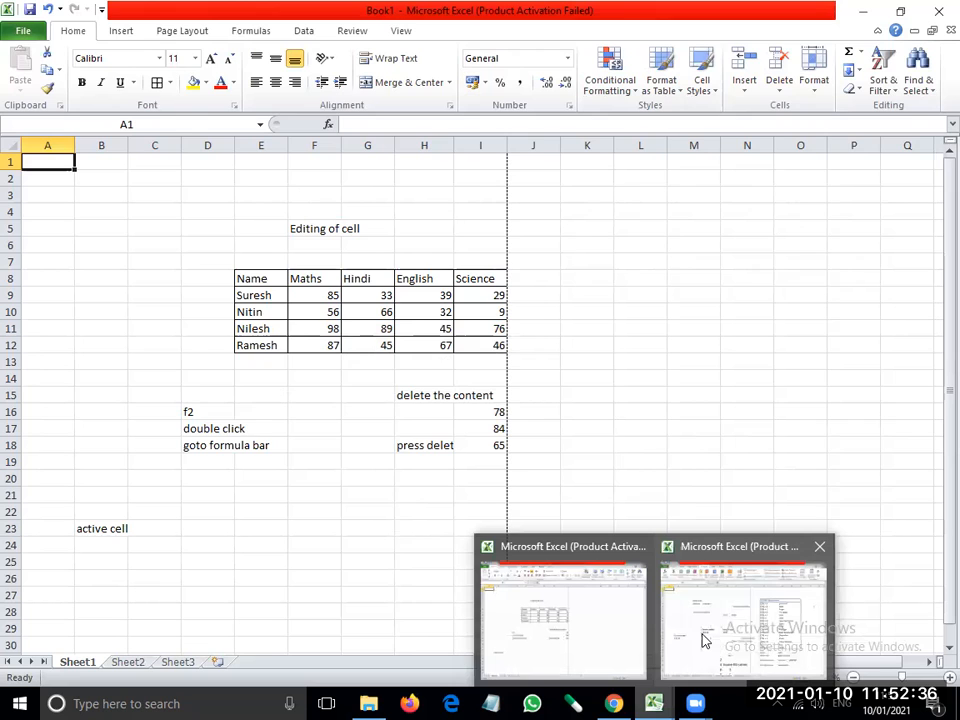
click(704, 640)
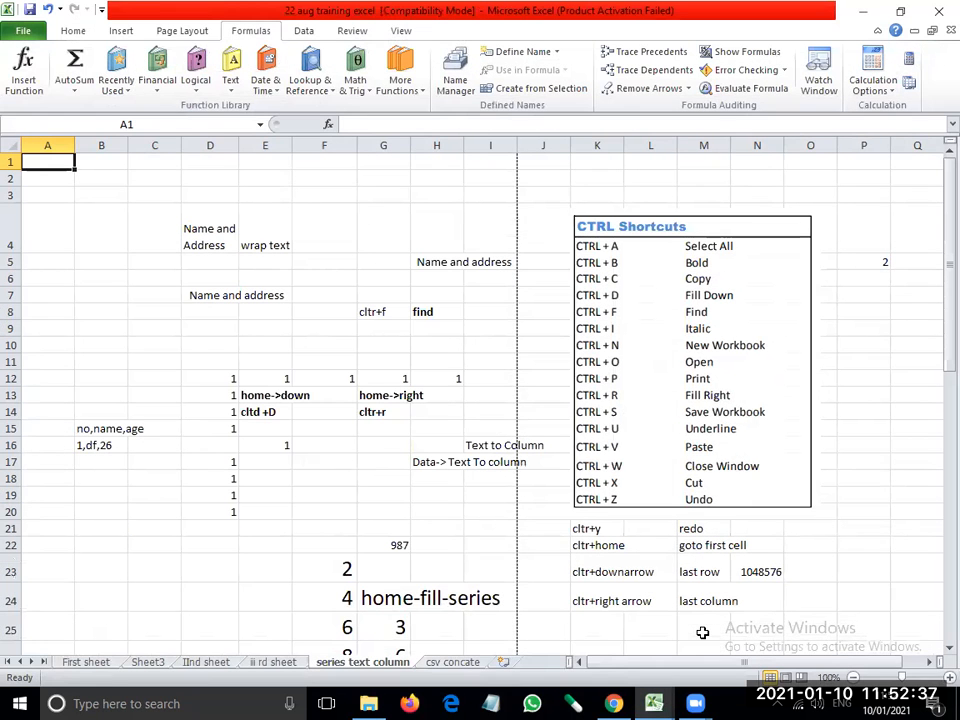
click(764, 602)
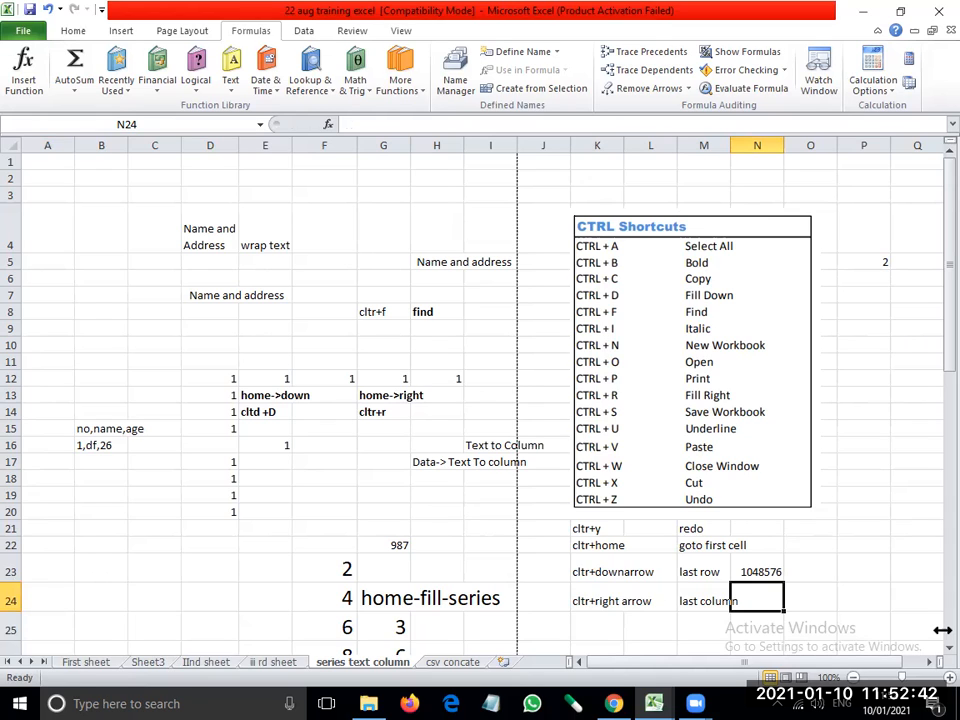
text(XFD)
key(Return)
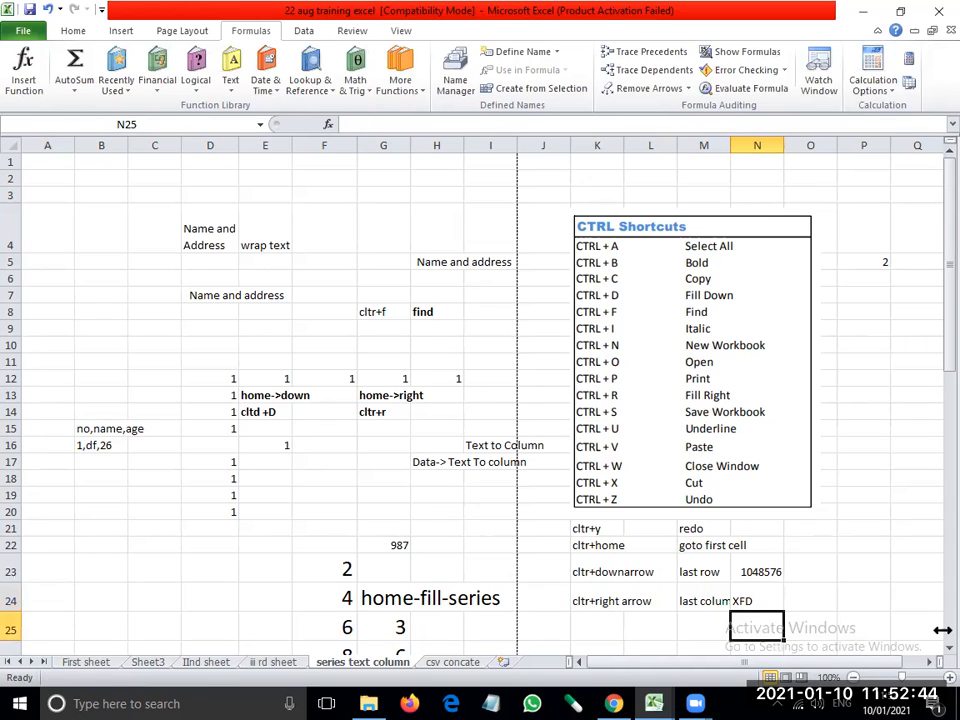
key(Left)
key(Left)
key(Left)
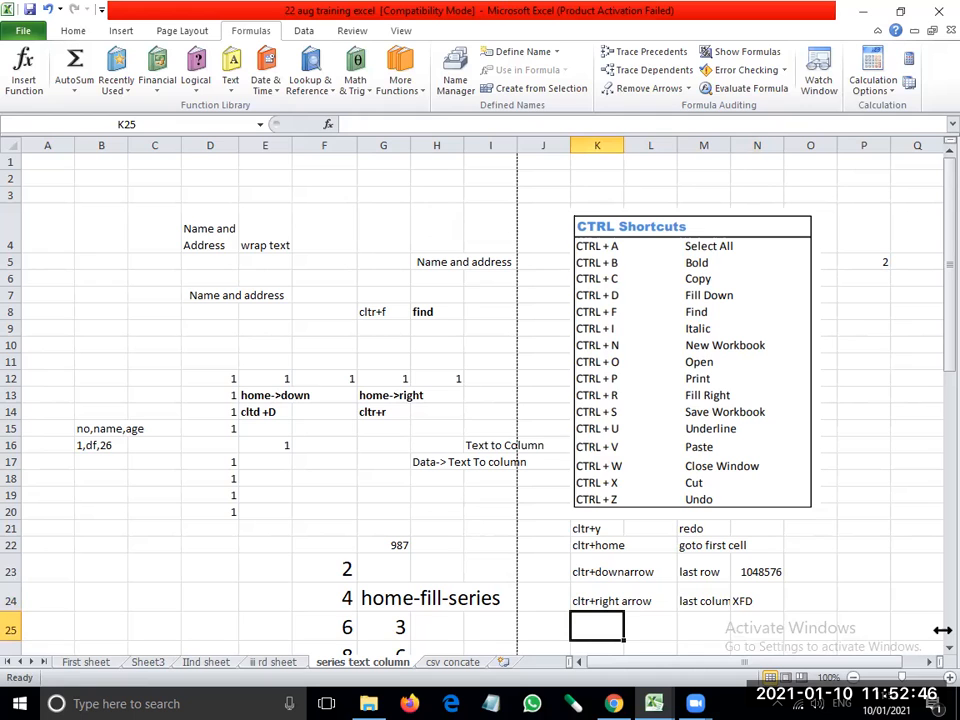
Save the workbook with the XFD entry, accepting the compatibility check, and go back to Book1
key(ctrl+s)
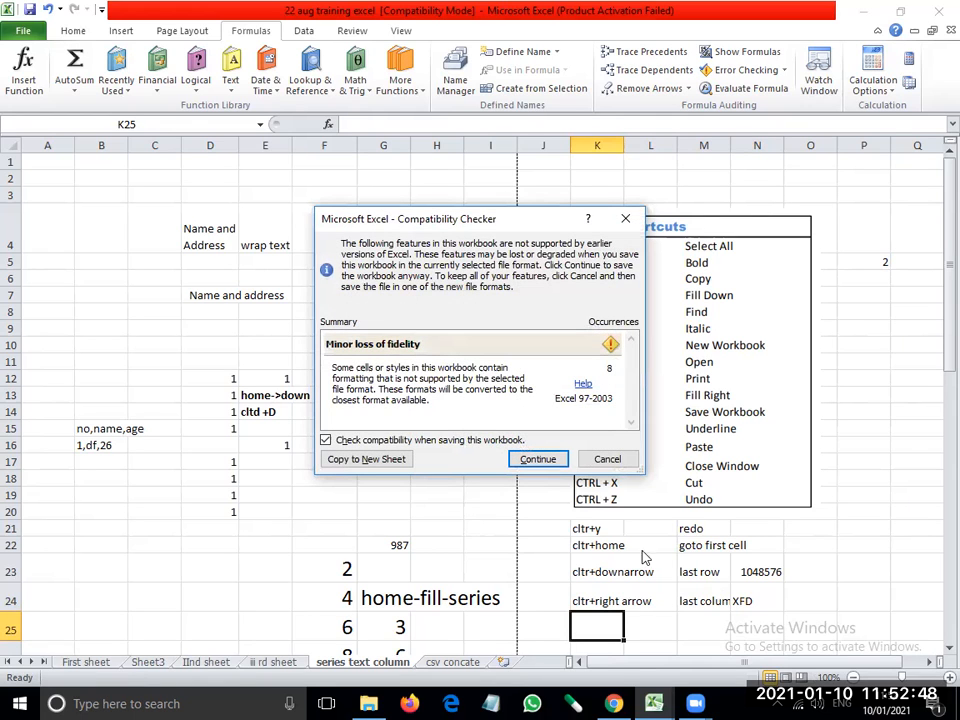
click(540, 458)
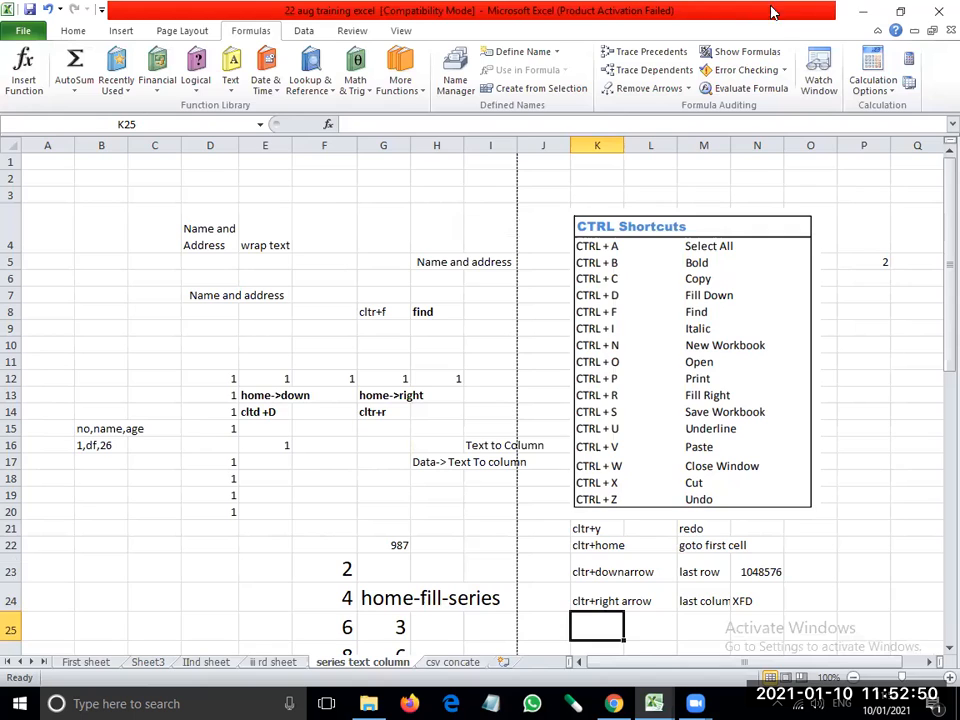
click(863, 11)
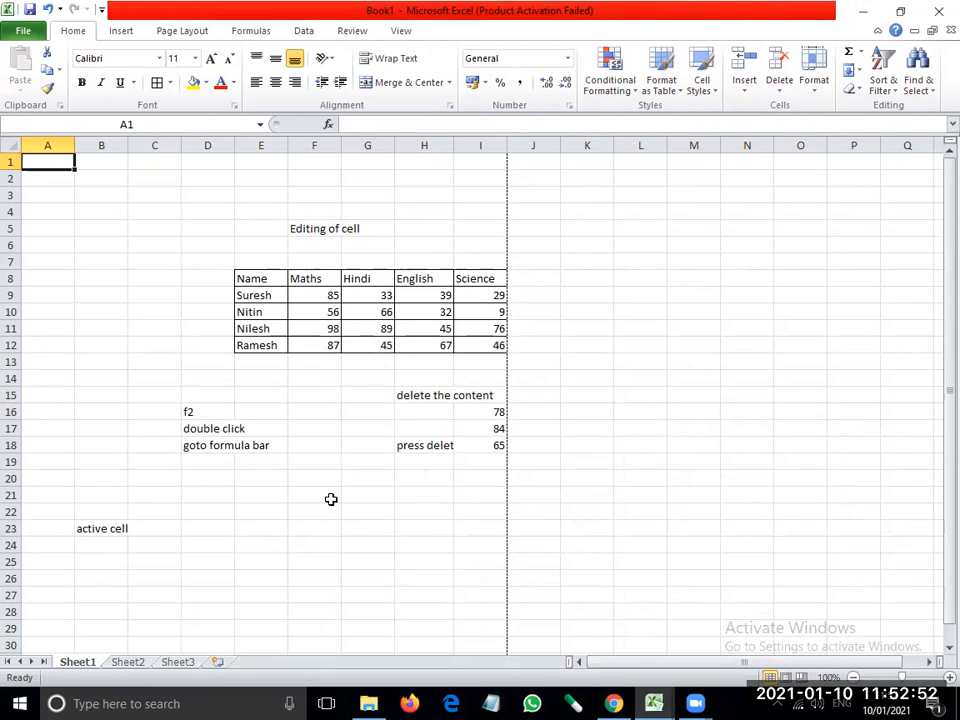
Select all cells of Sheet1 twice, clearing the selection with cell A10 and finally with cell B10
click(331, 497)
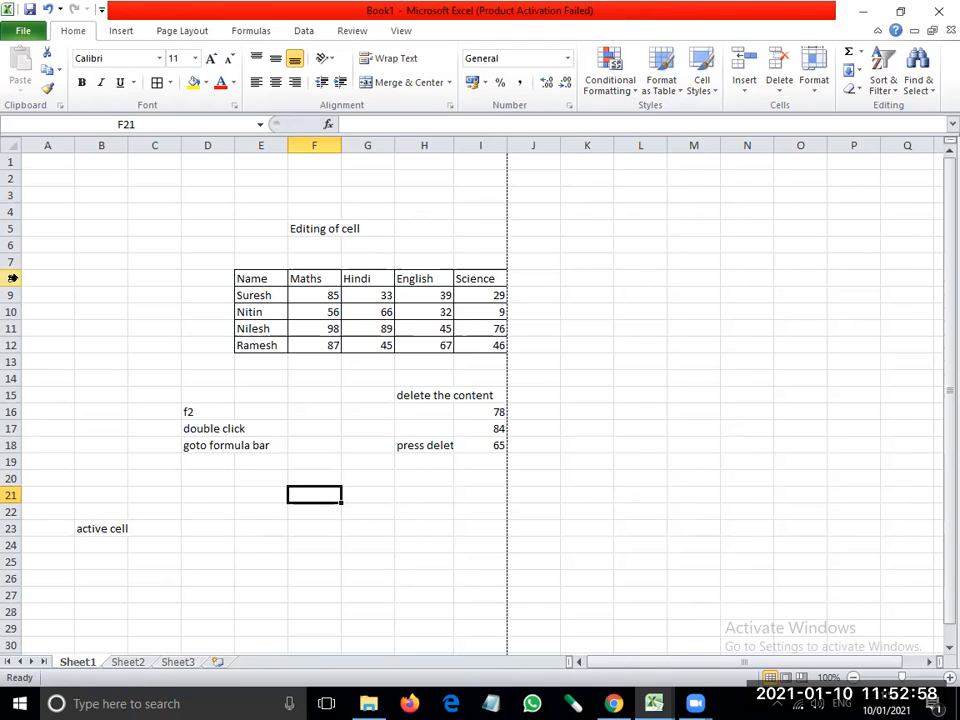
click(14, 147)
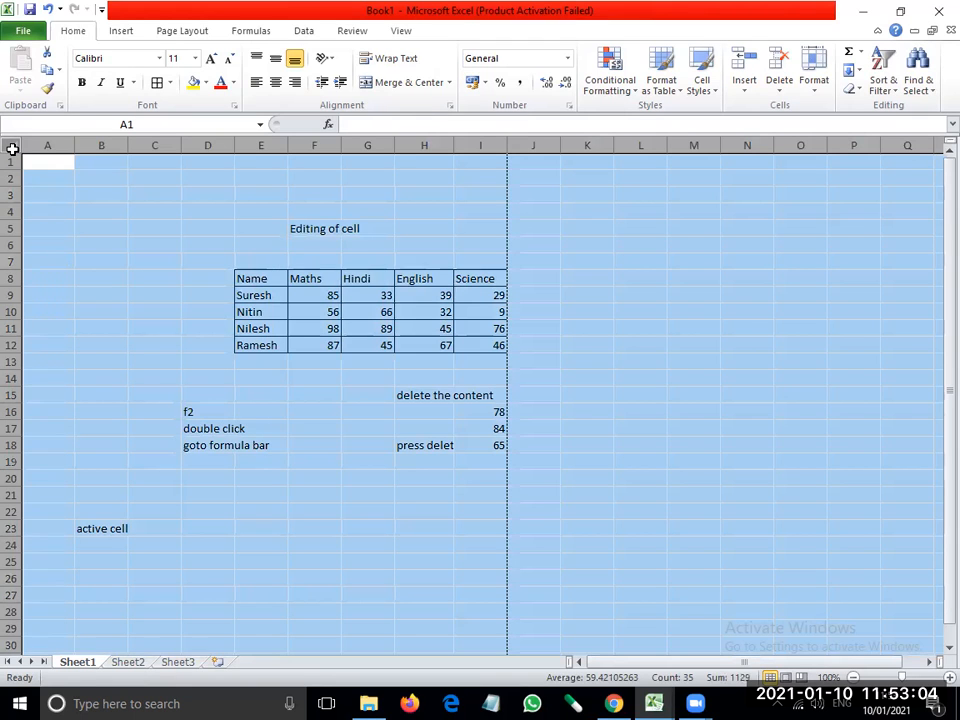
click(68, 310)
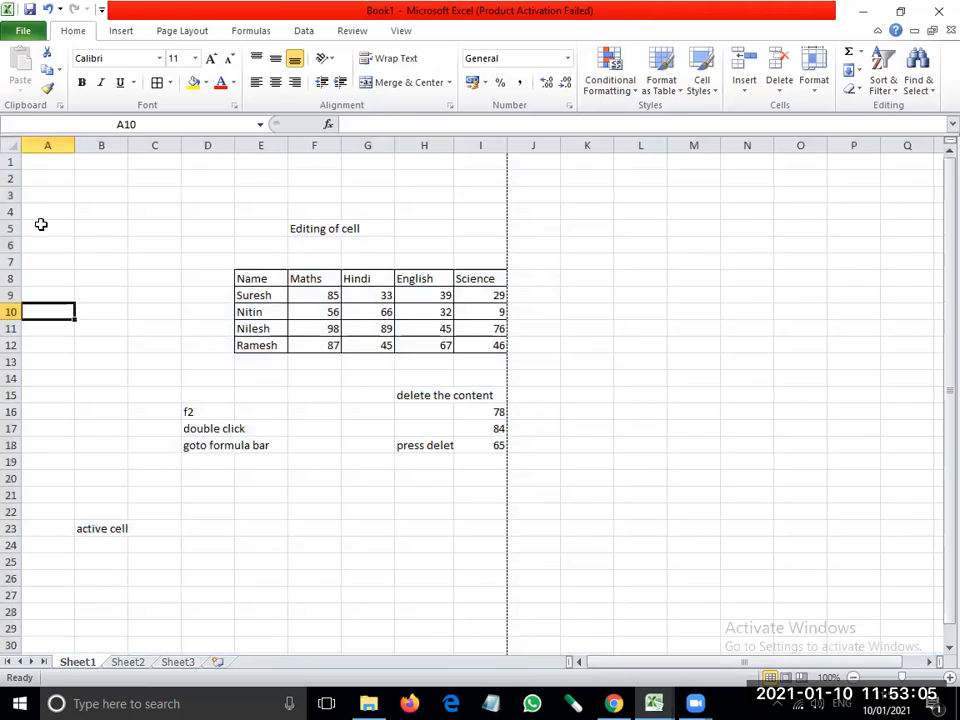
click(10, 148)
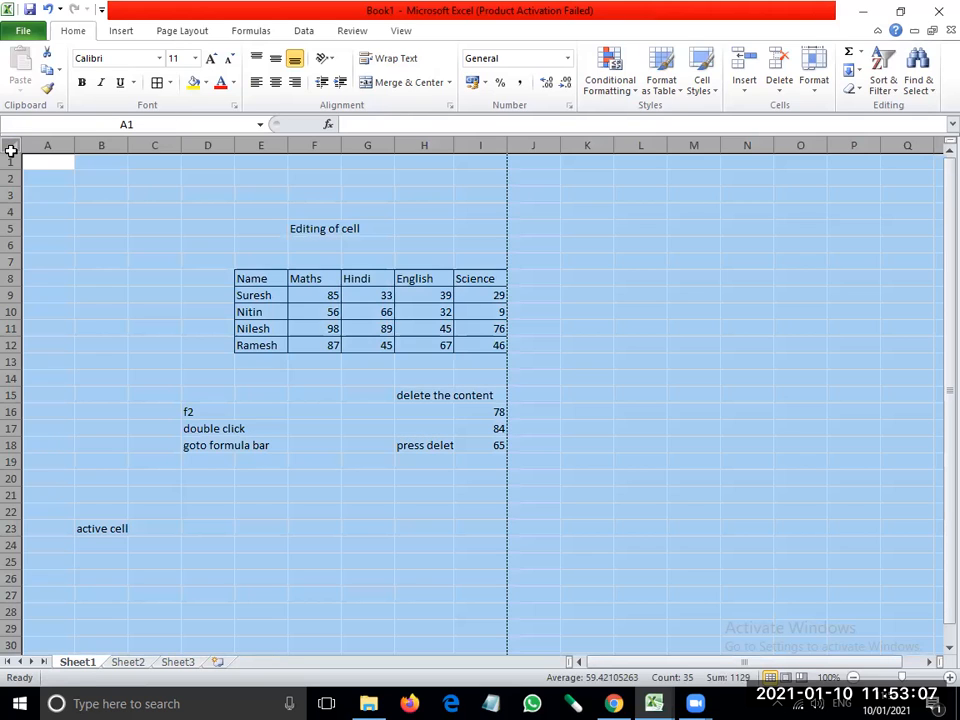
click(109, 312)
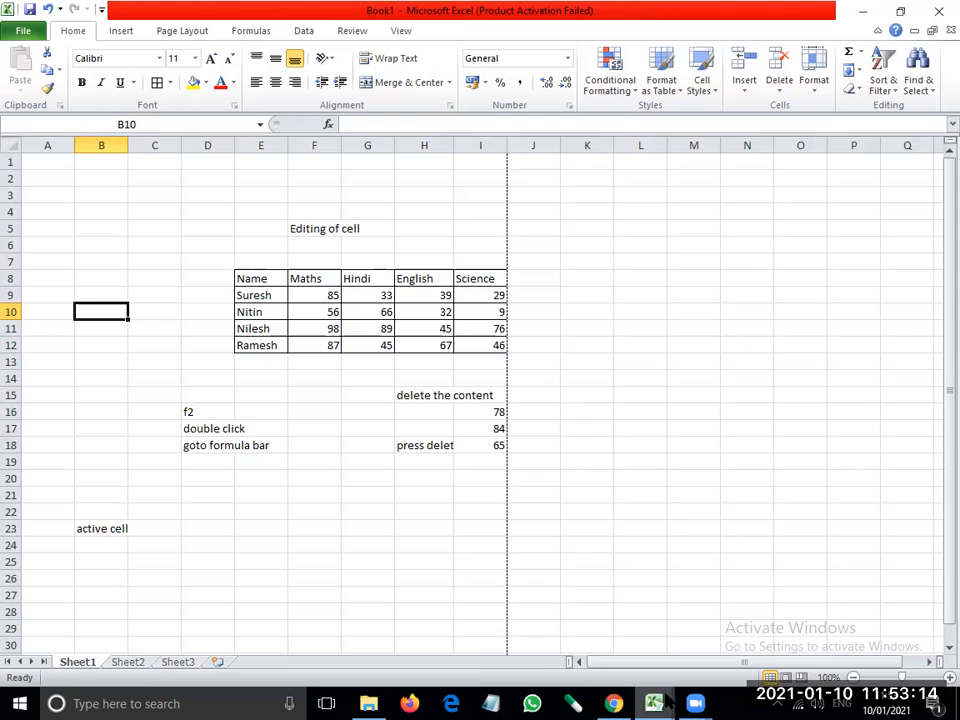
In the 22 aug training excel workbook, replace the content of cell P5 with toparrowsheet
mouse_move(665, 700)
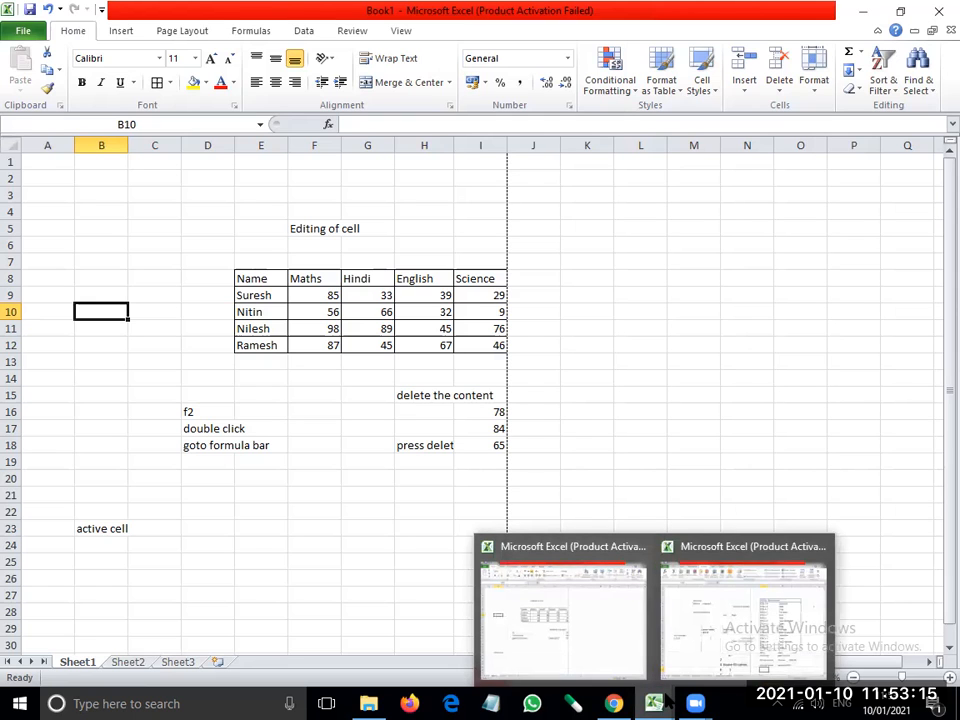
click(718, 615)
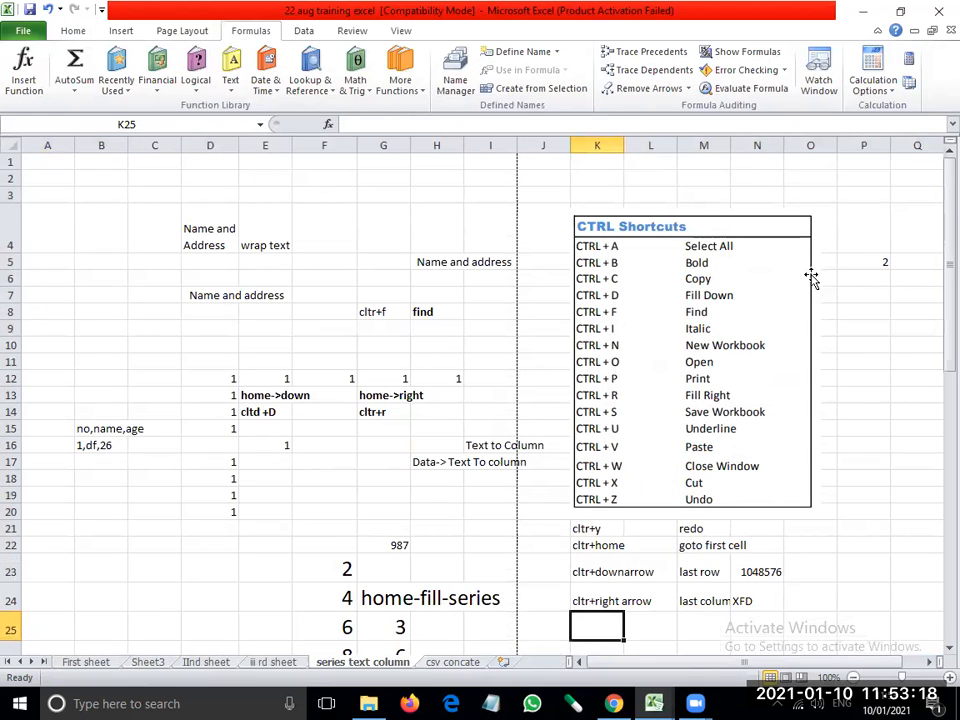
click(851, 256)
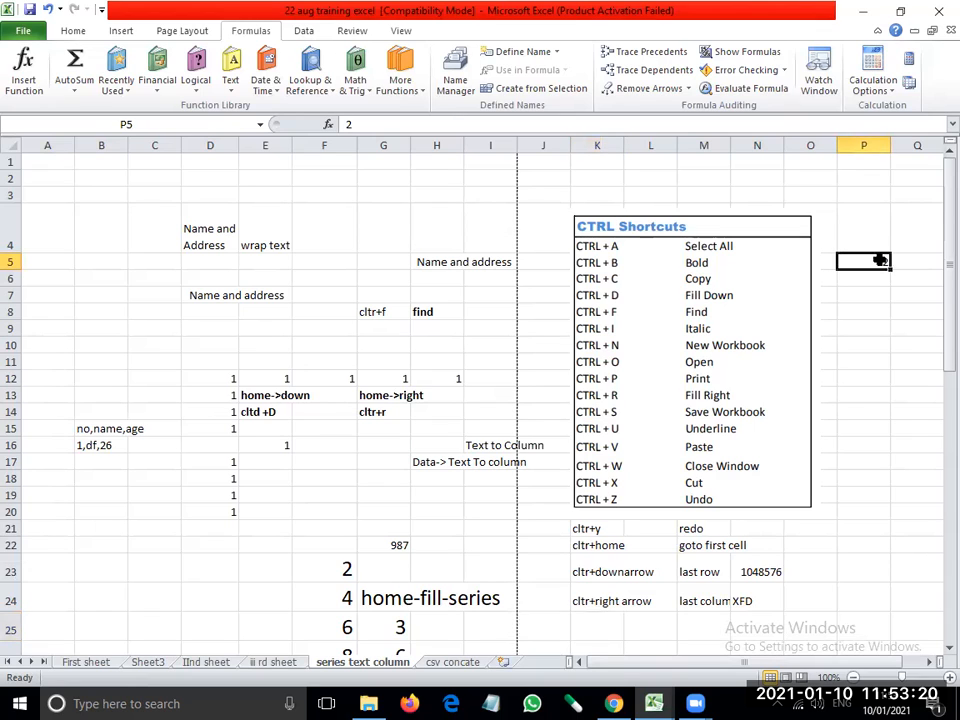
key(Delete)
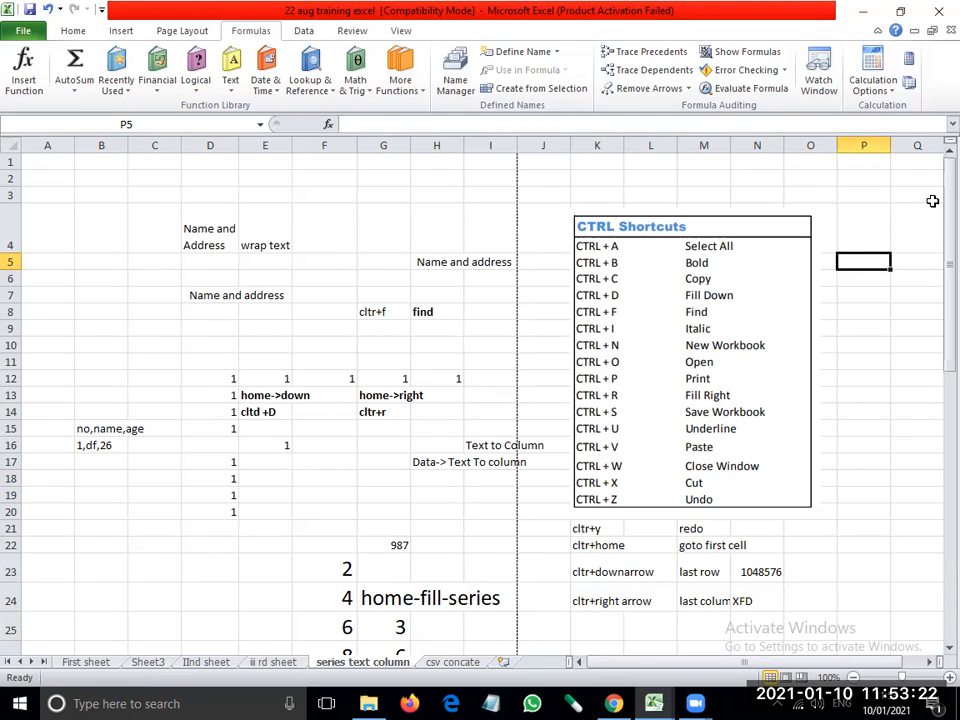
text(top)
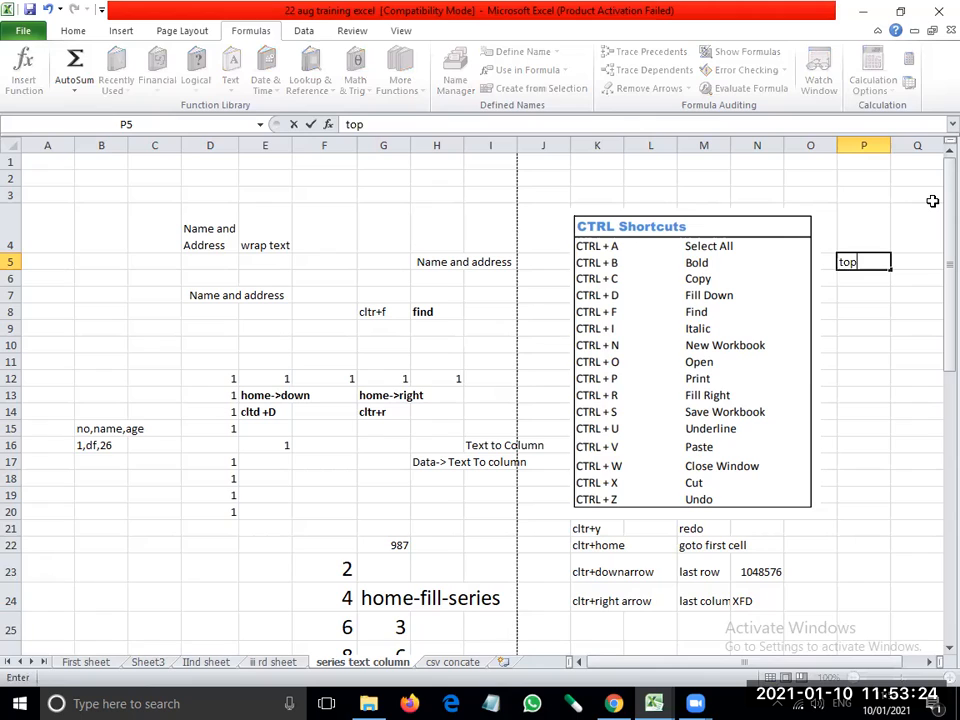
text(she)
key(BackSpace)
key(BackSpace)
text(arrowsheet)
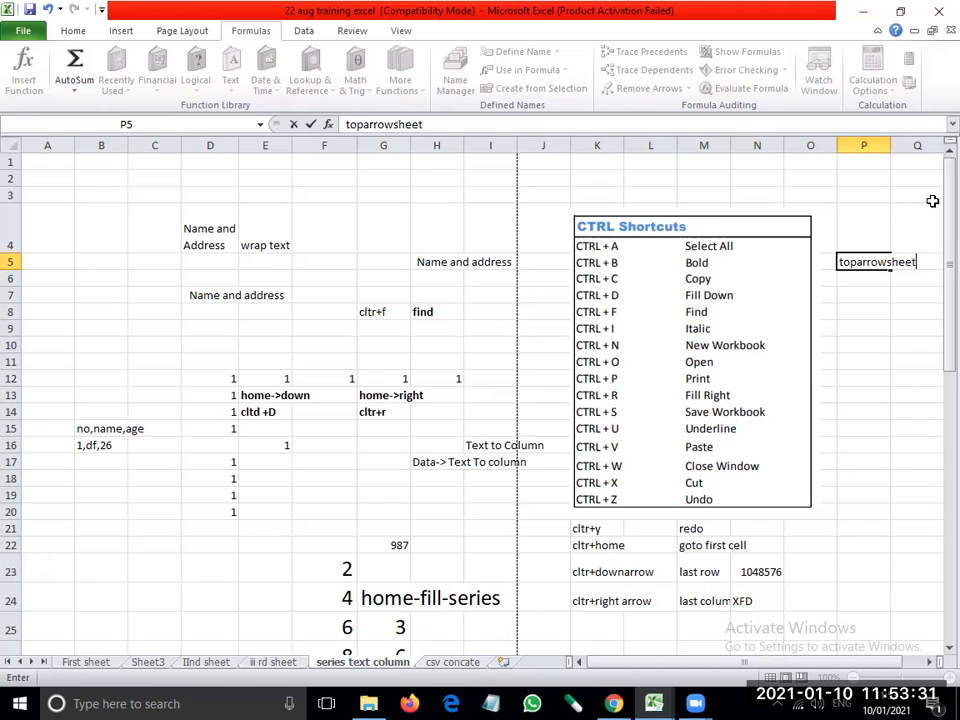
key(Return)
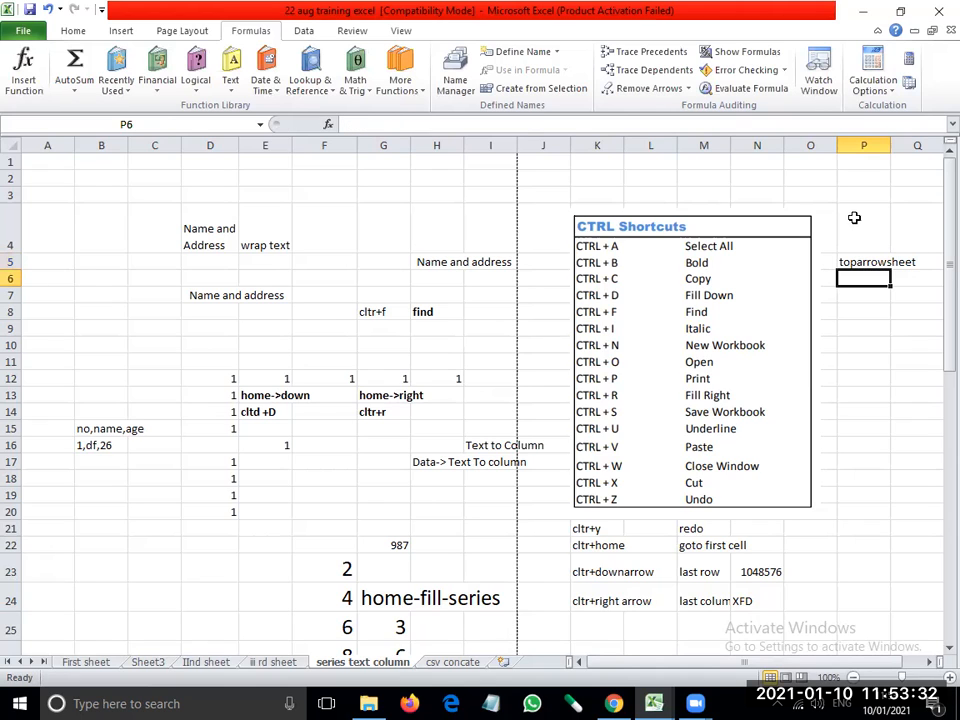
Save the workbook with the new P5 note, accepting the compatibility check, and return to Book1
click(17, 32)
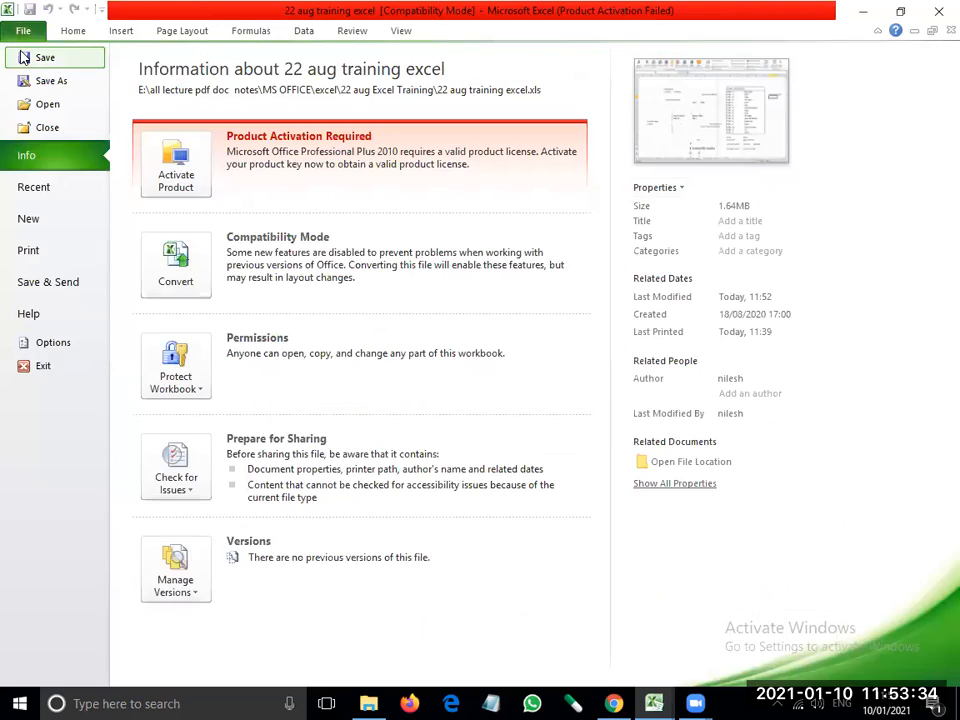
click(35, 57)
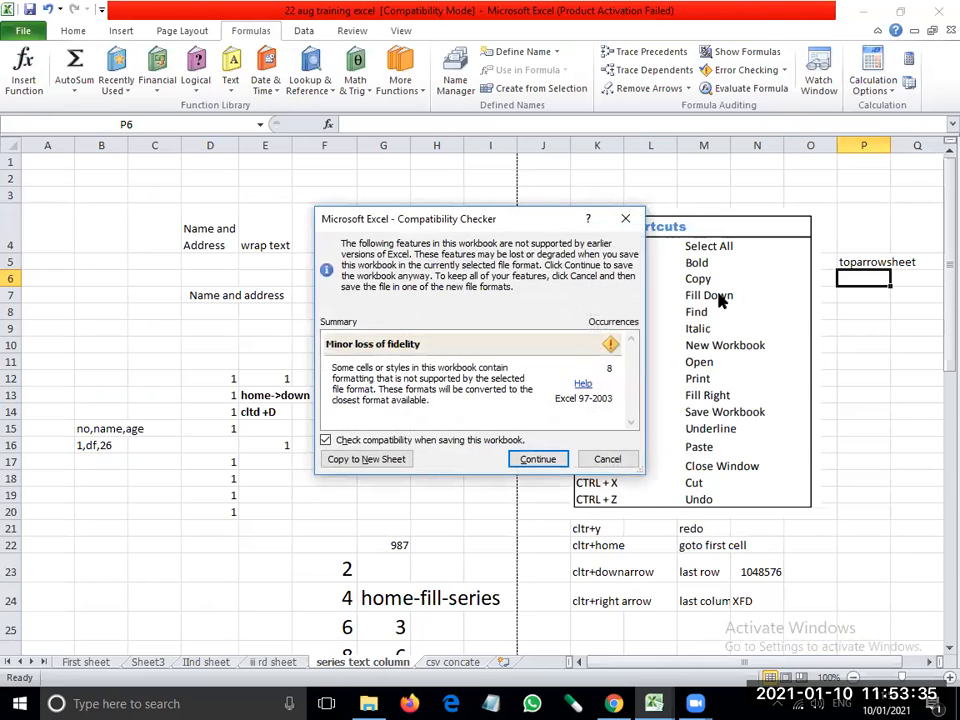
click(545, 461)
click(862, 11)
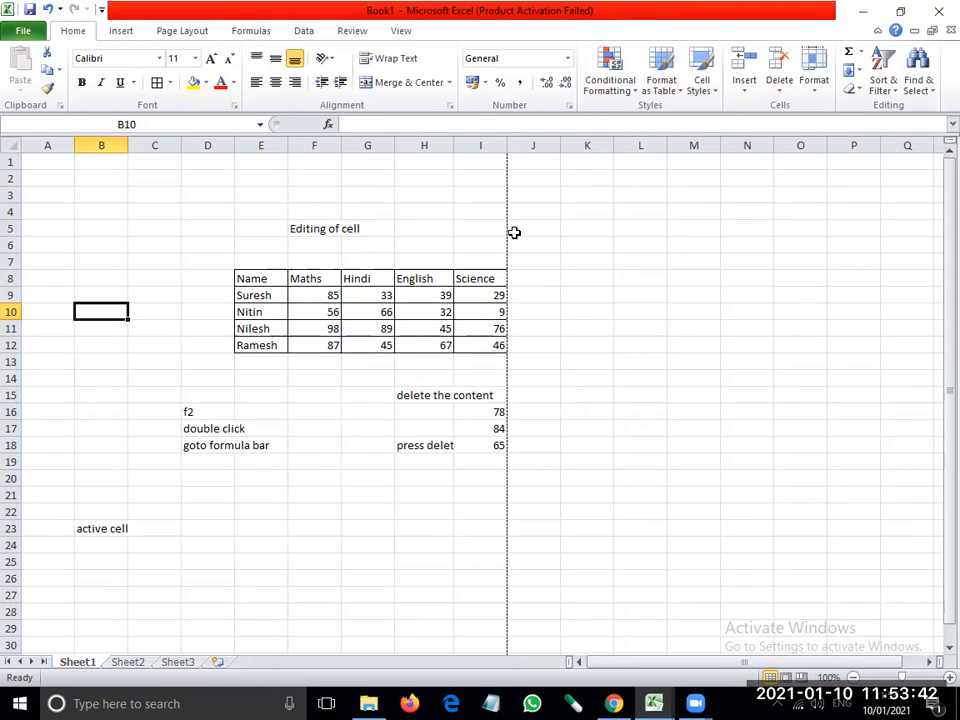
Select the whole of column E in Sheet1 of Book1
click(263, 146)
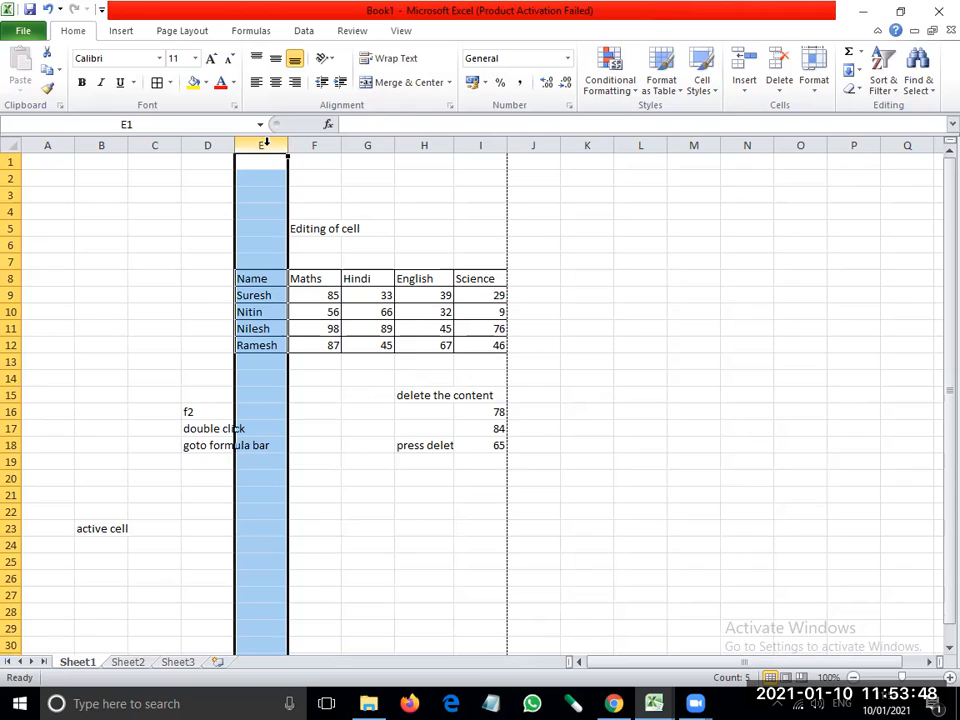
Select the whole of row 6, and insert a blank sheet row at cell F10 inside the marks table
click(22, 245)
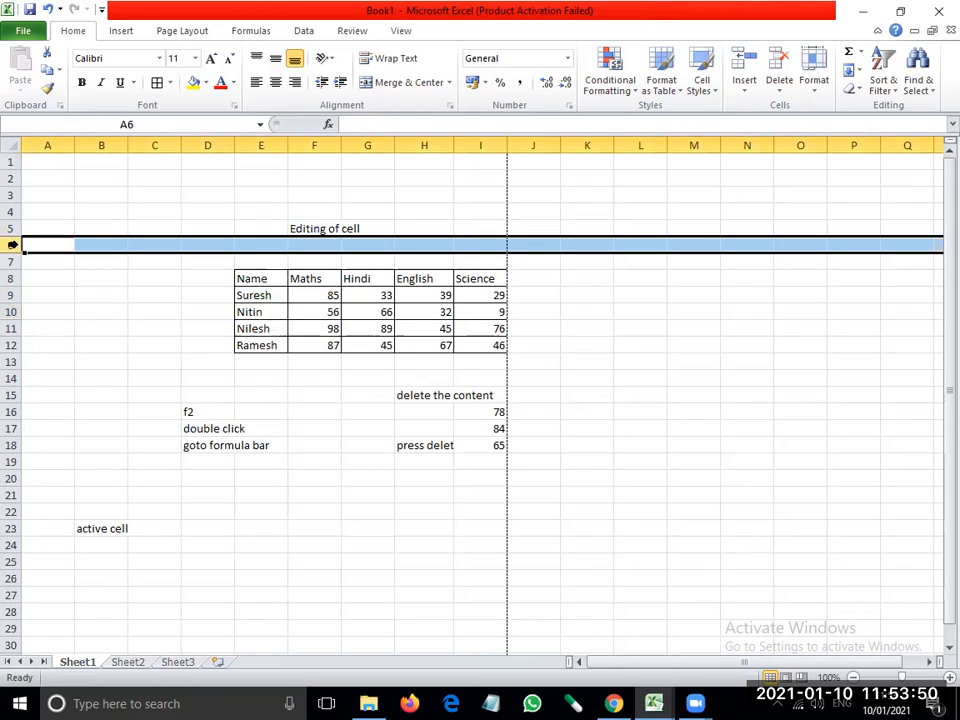
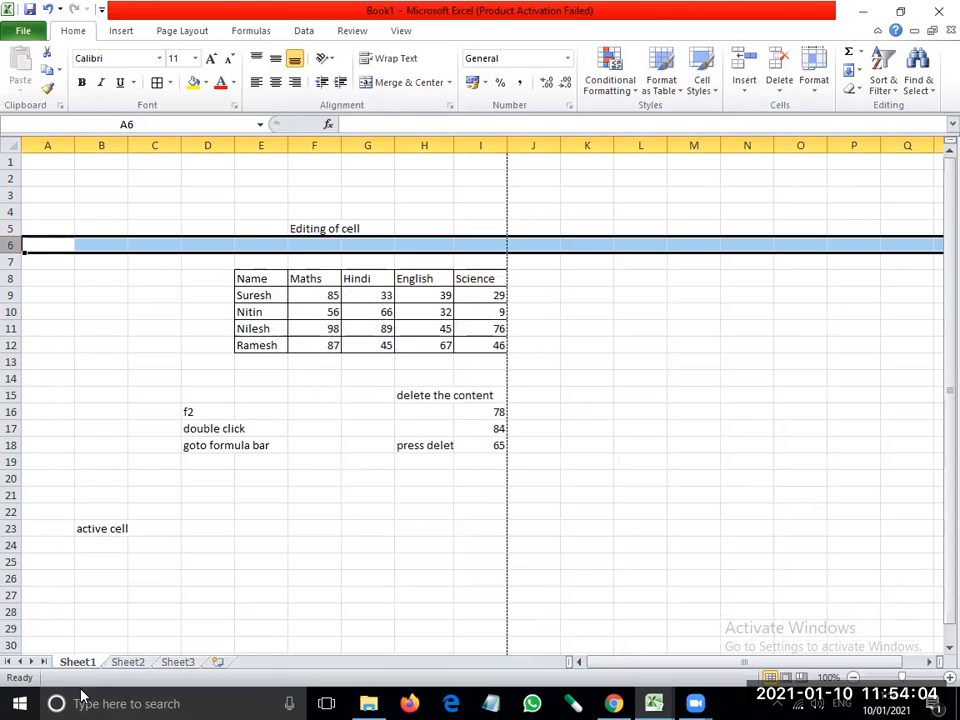
click(328, 312)
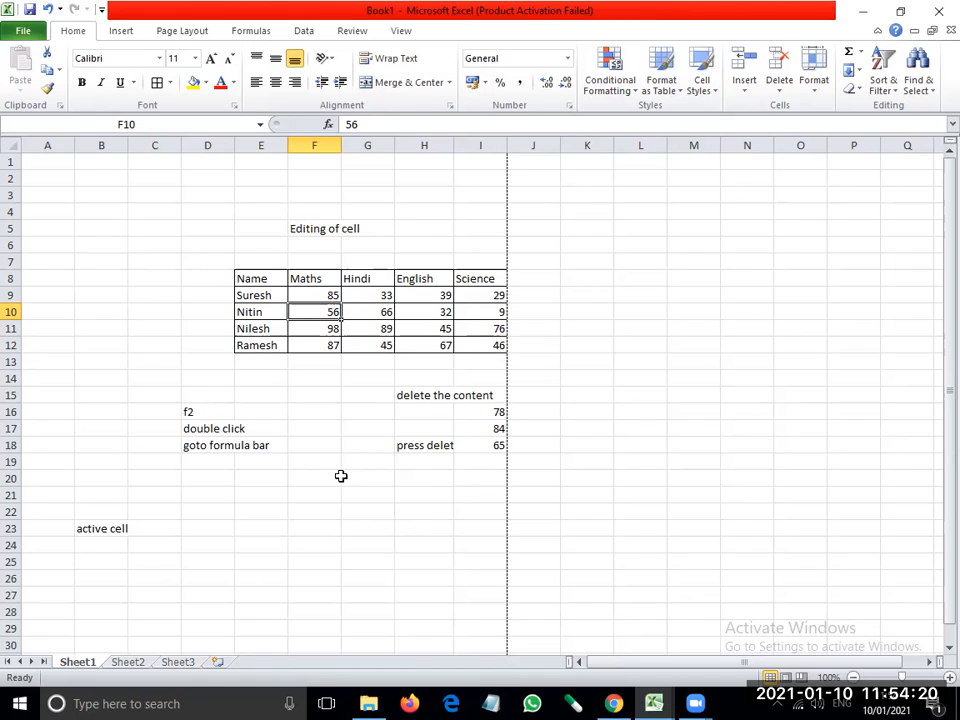
click(744, 92)
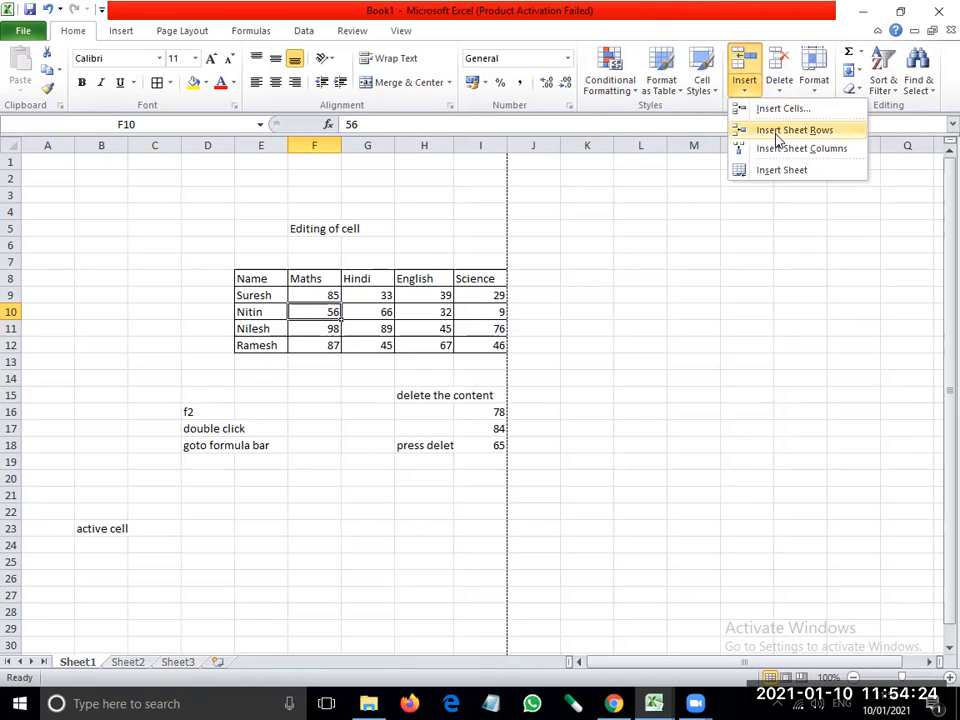
click(777, 133)
click(755, 96)
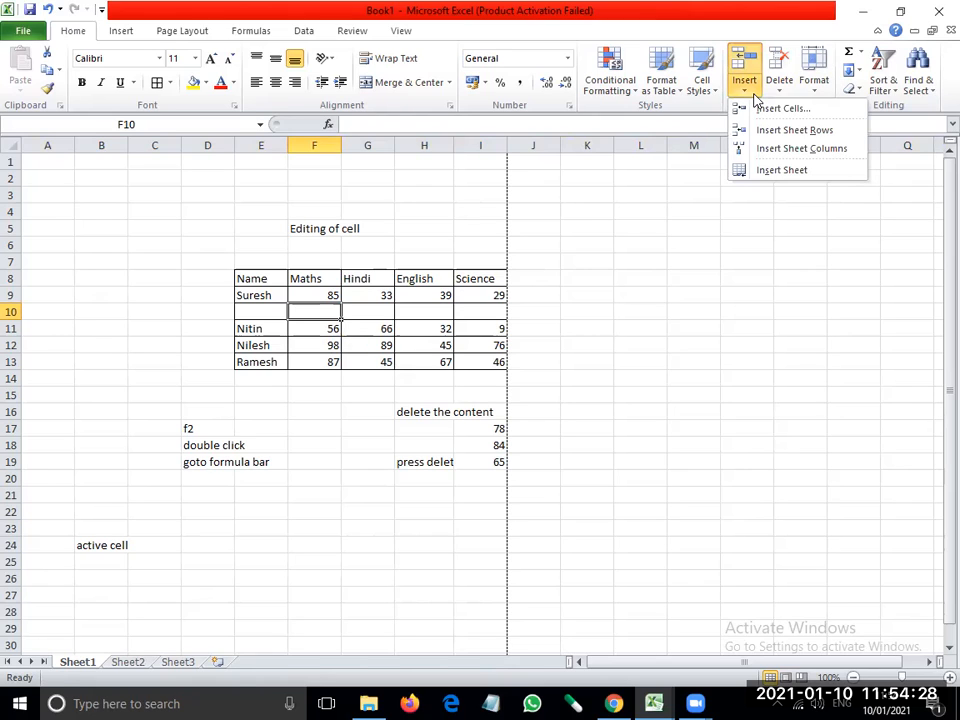
click(316, 309)
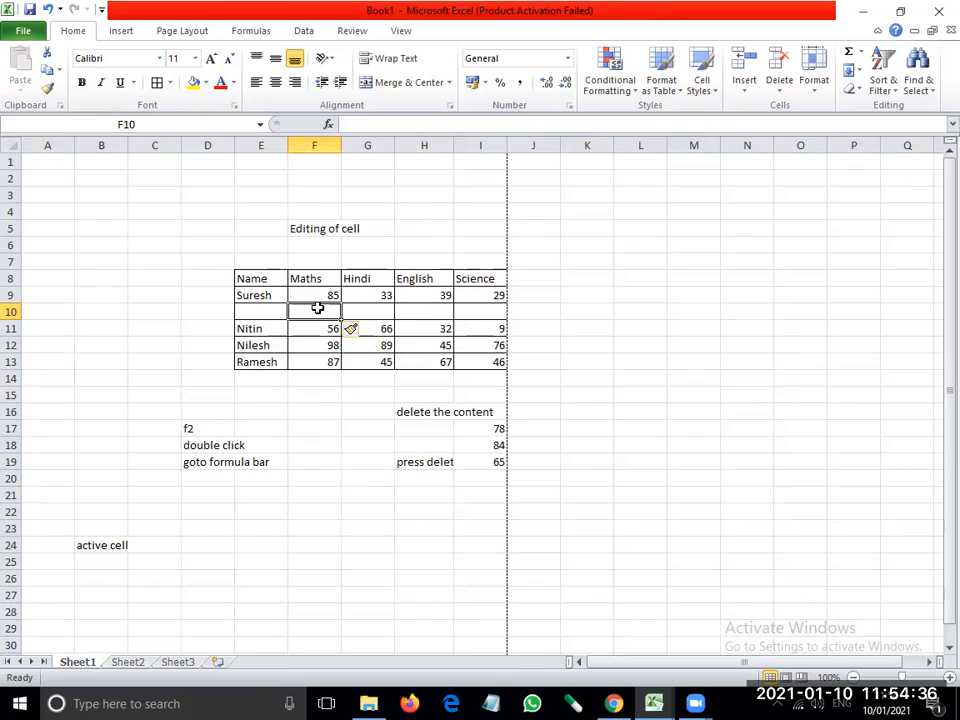
key(alt+d)
key(d)
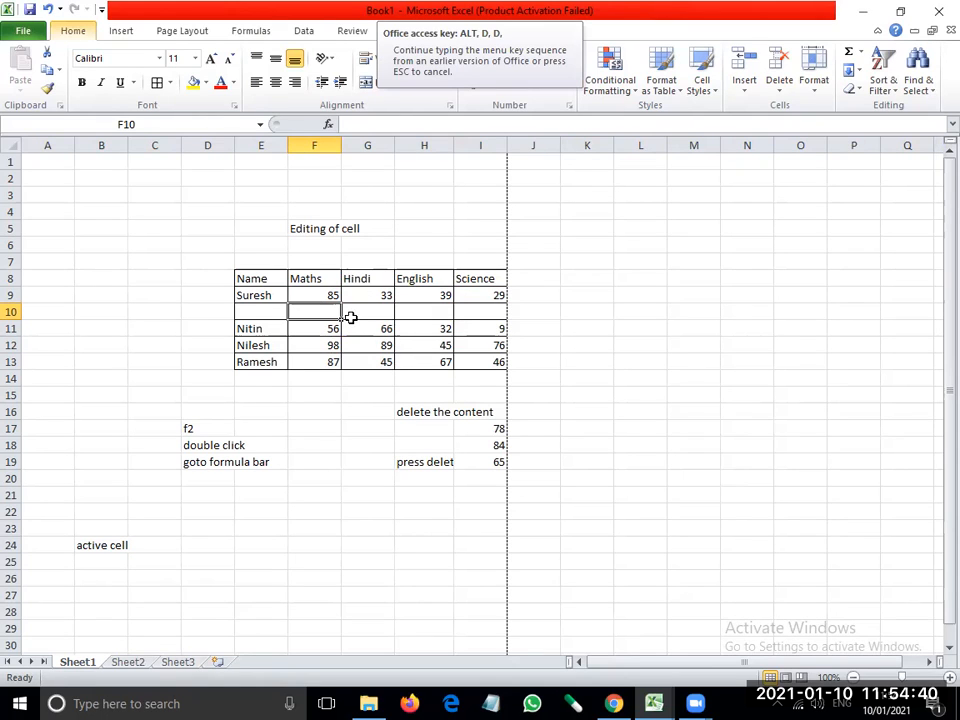
key(Escape)
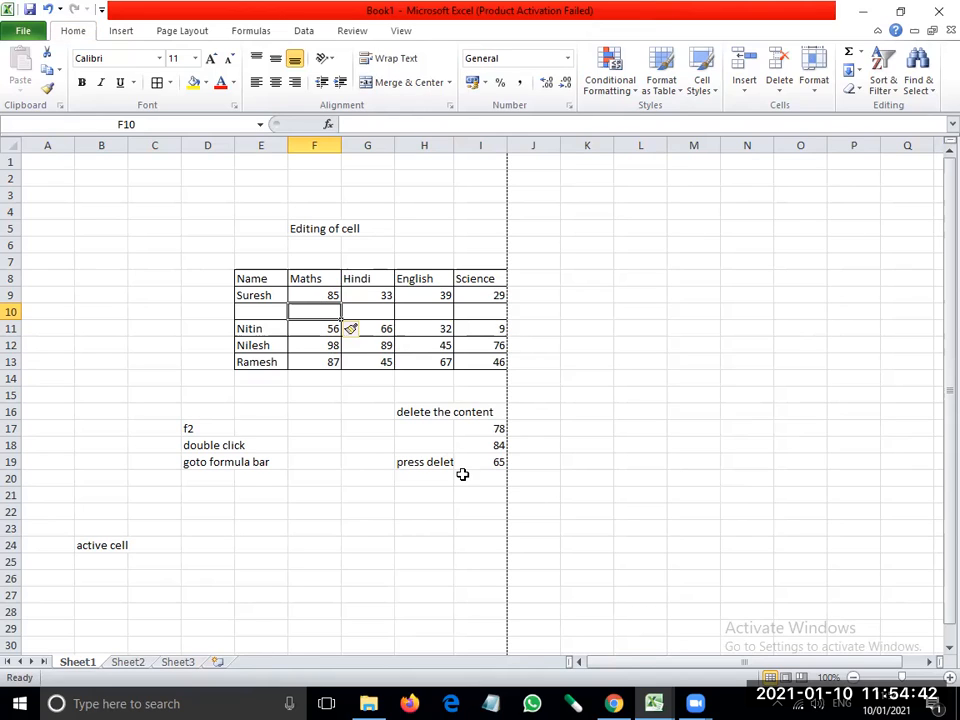
Insert a blank sheet column at F10, directly before the Maths column of the marks table
click(744, 90)
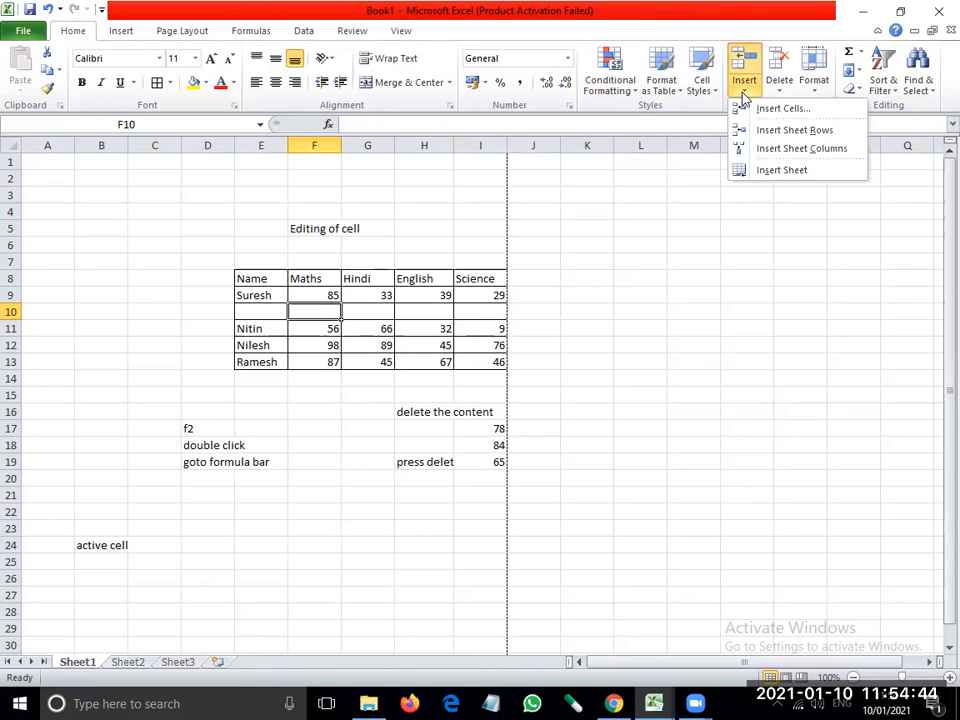
click(745, 149)
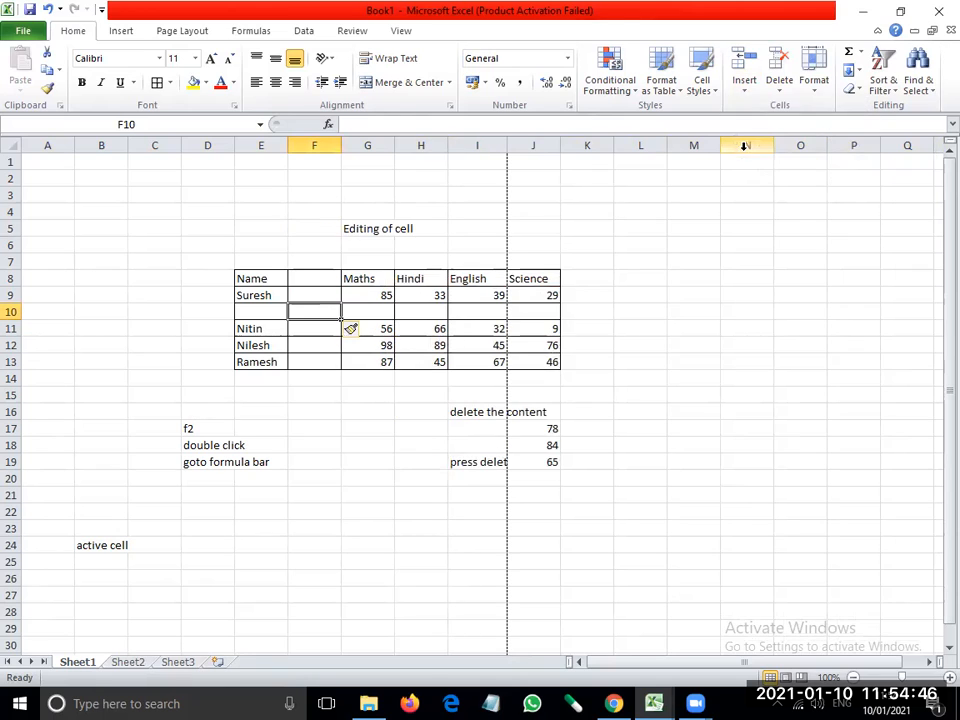
click(756, 95)
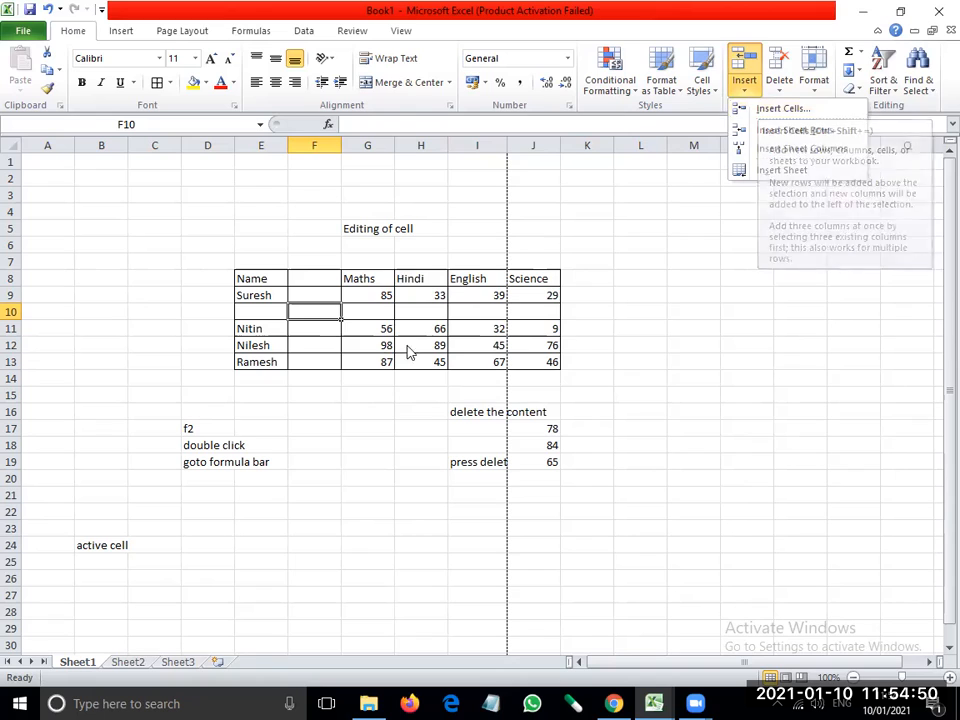
Insert a single blank cell at G11 in the Maths column, using the Shift cells down option
click(378, 328)
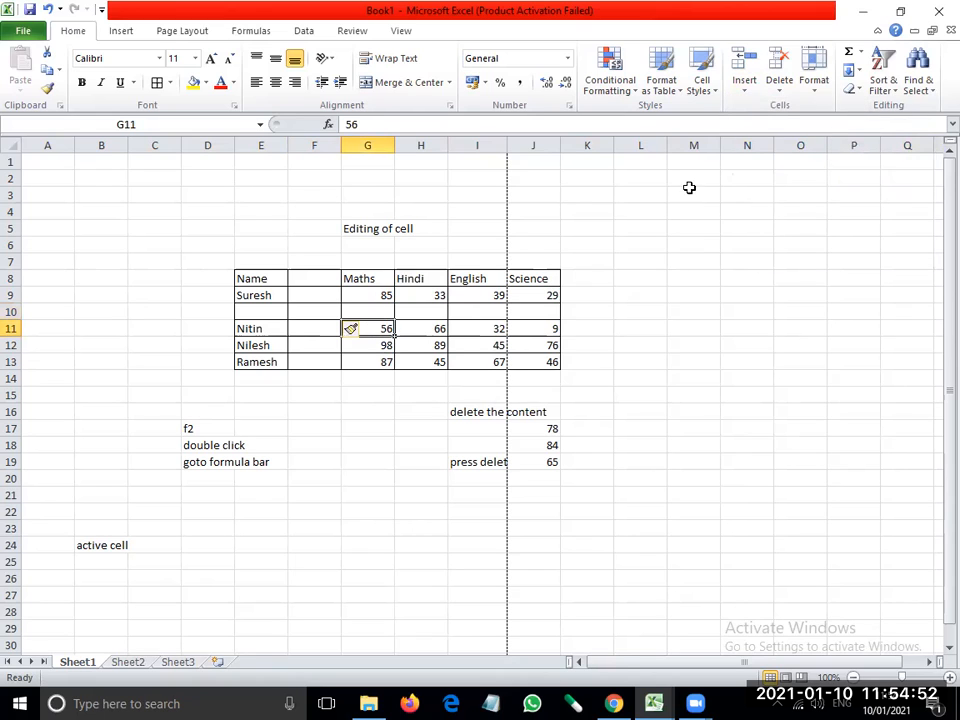
click(740, 95)
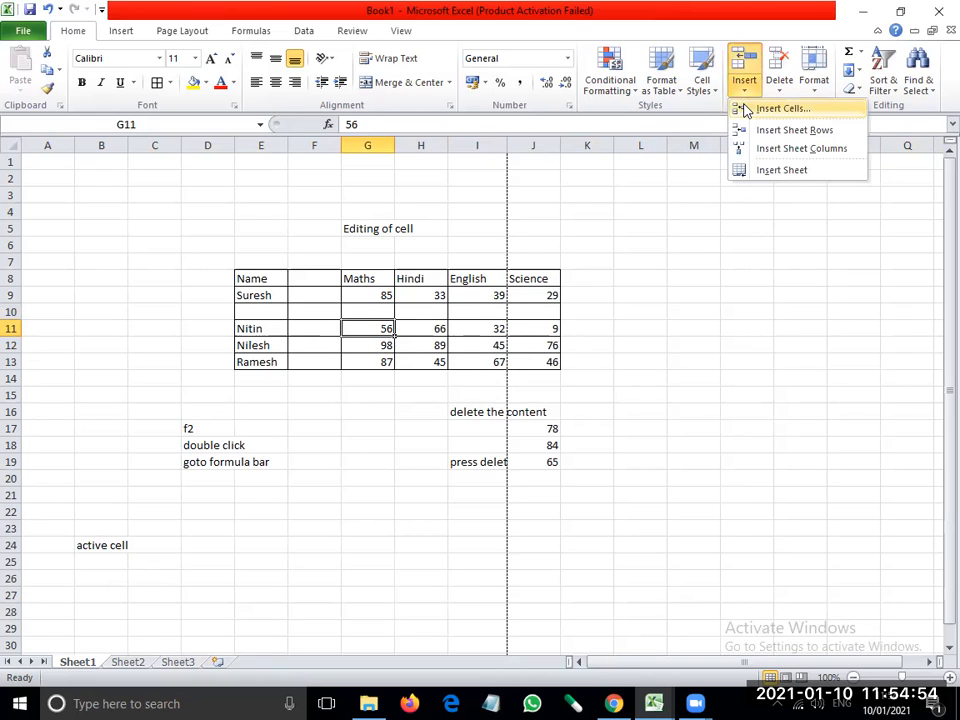
click(745, 108)
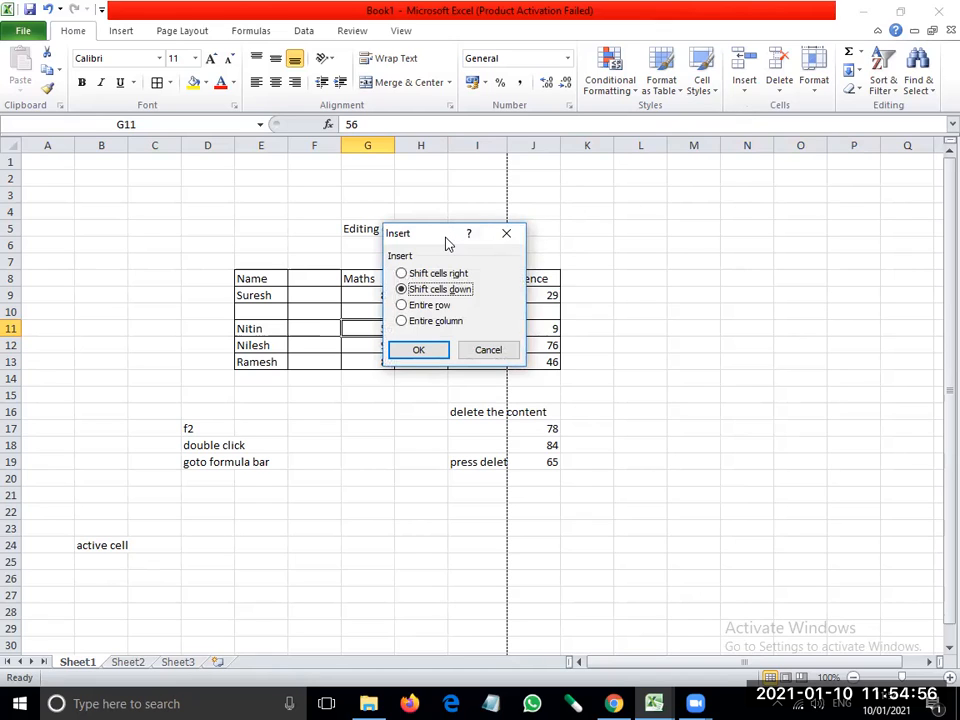
drag(447, 243, 675, 187)
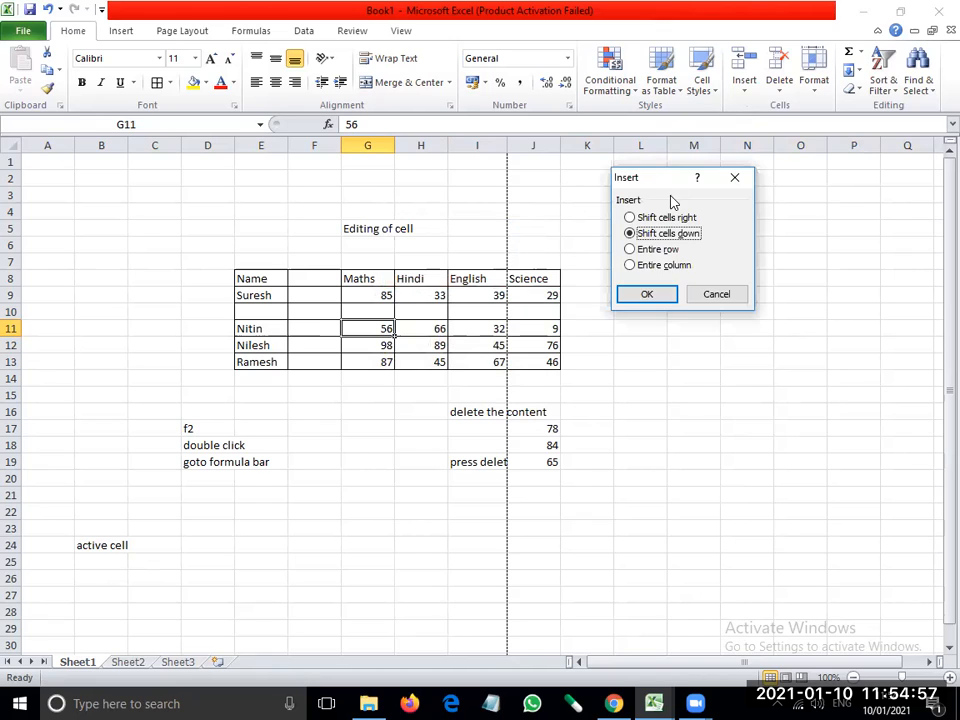
click(655, 251)
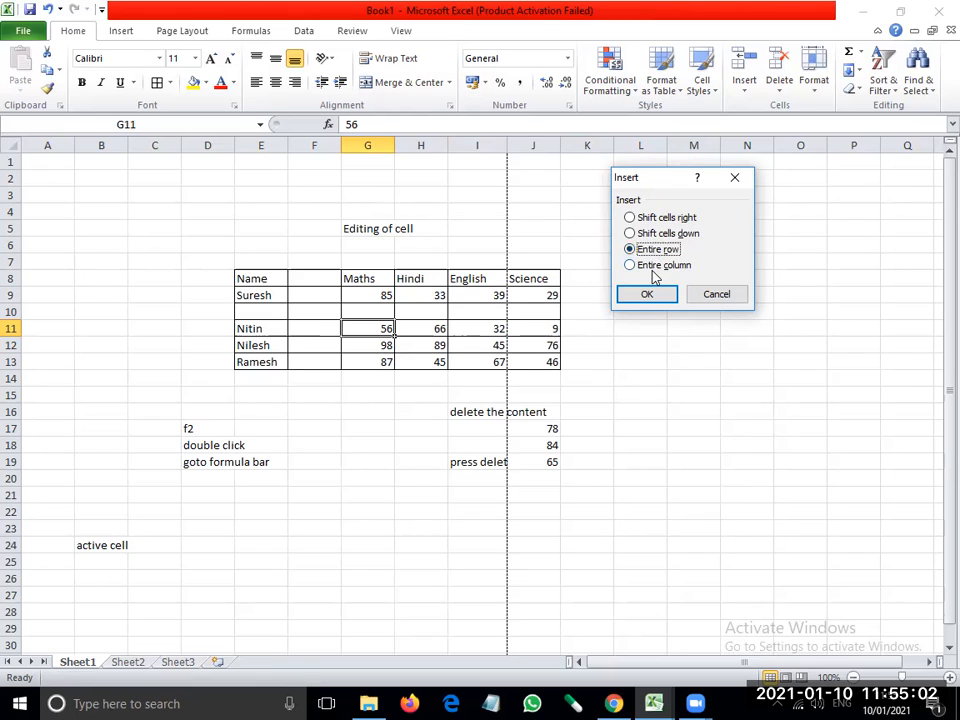
click(648, 267)
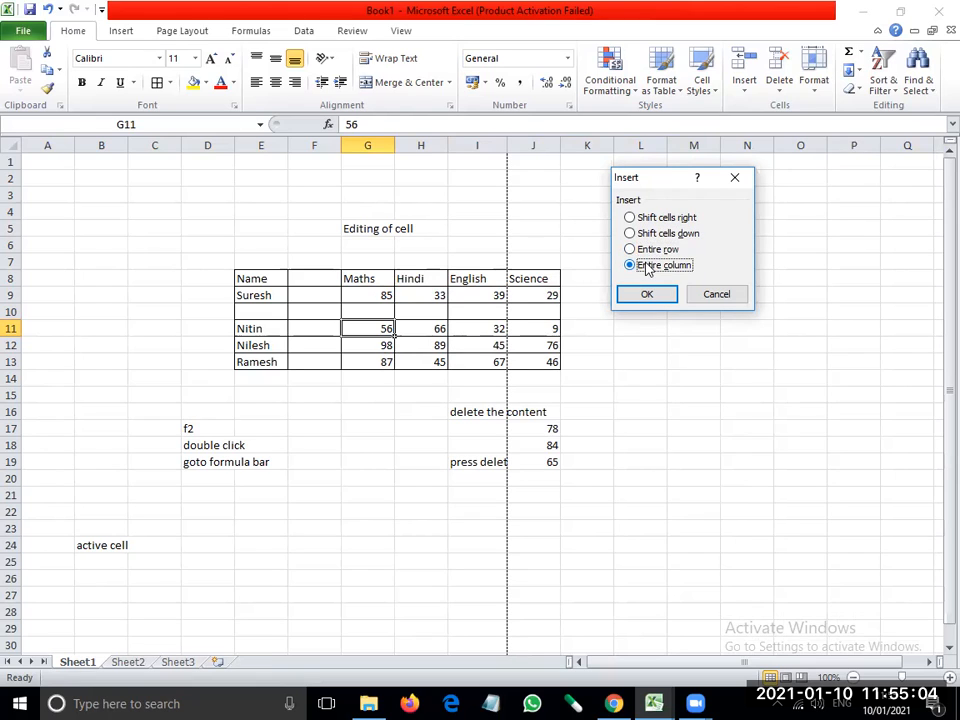
click(632, 234)
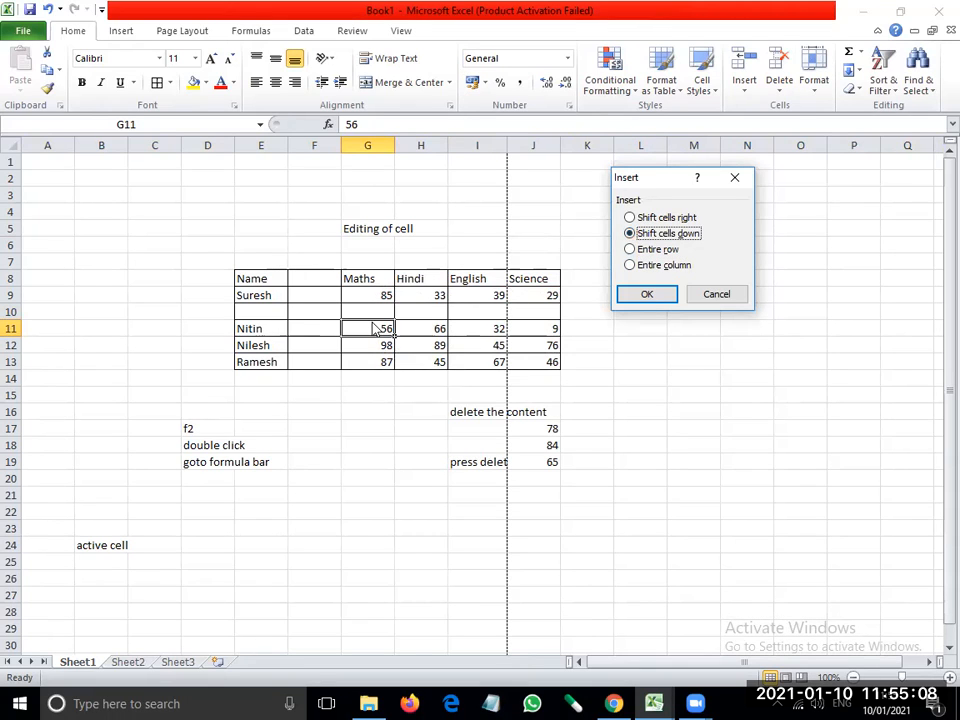
click(620, 297)
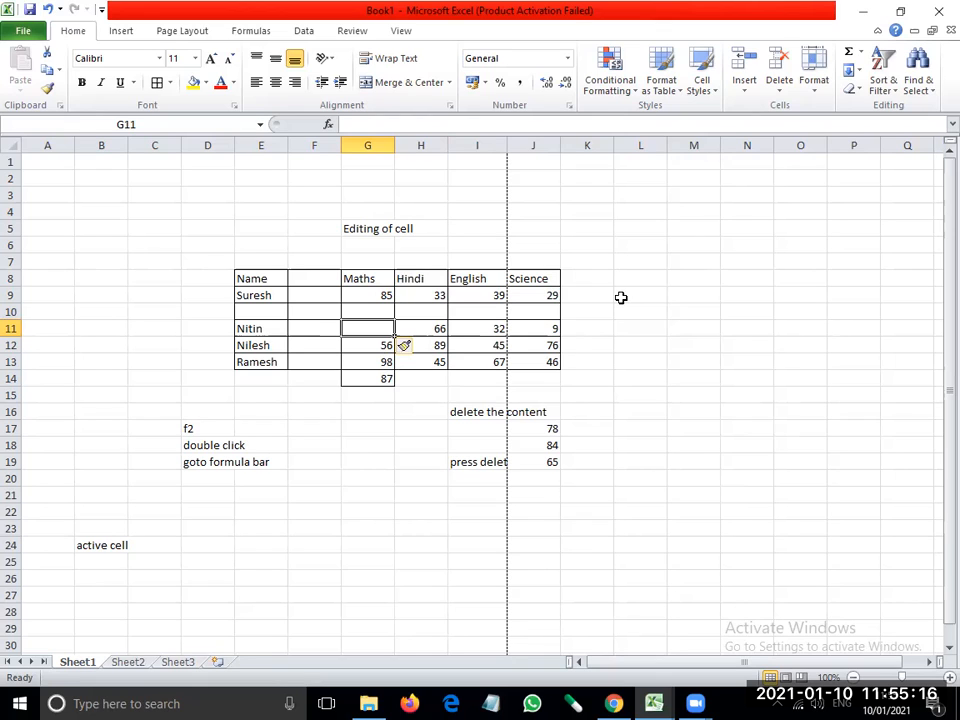
Enter 58 in the blank cell G11, and clear the content of G14 below the marks table
text(58)
key(Return)
key(Return)
key(Return)
key(Delete)
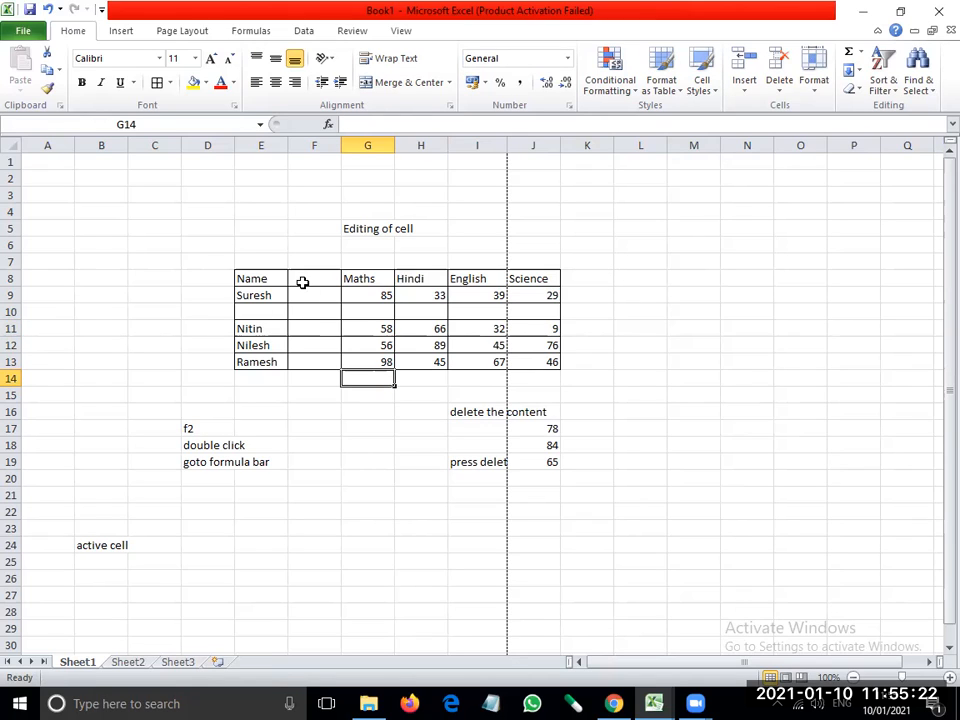
click(746, 95)
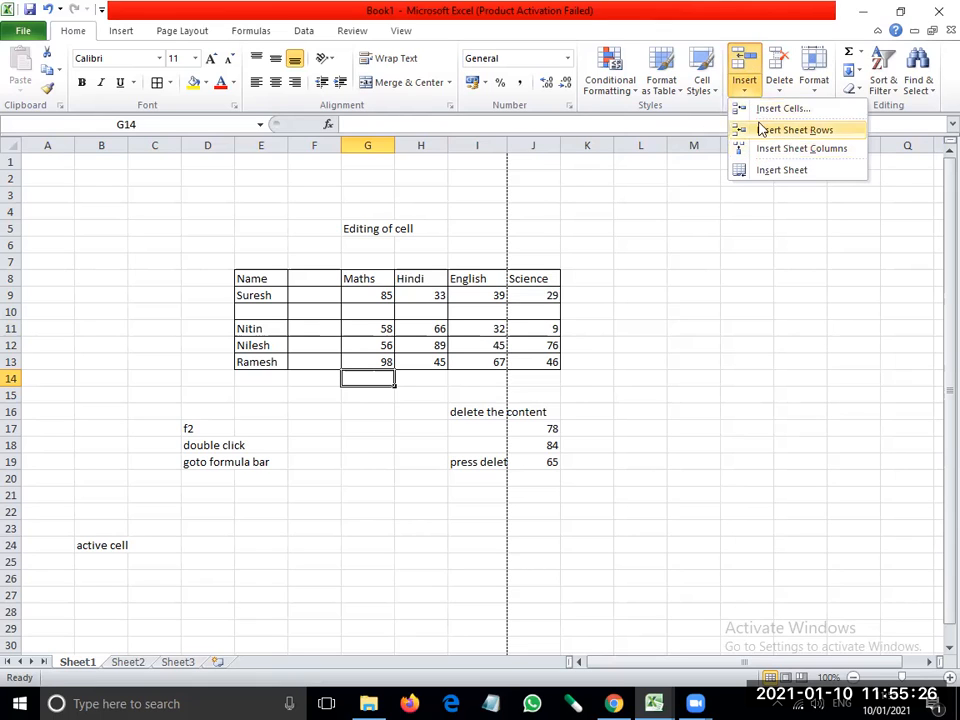
click(745, 110)
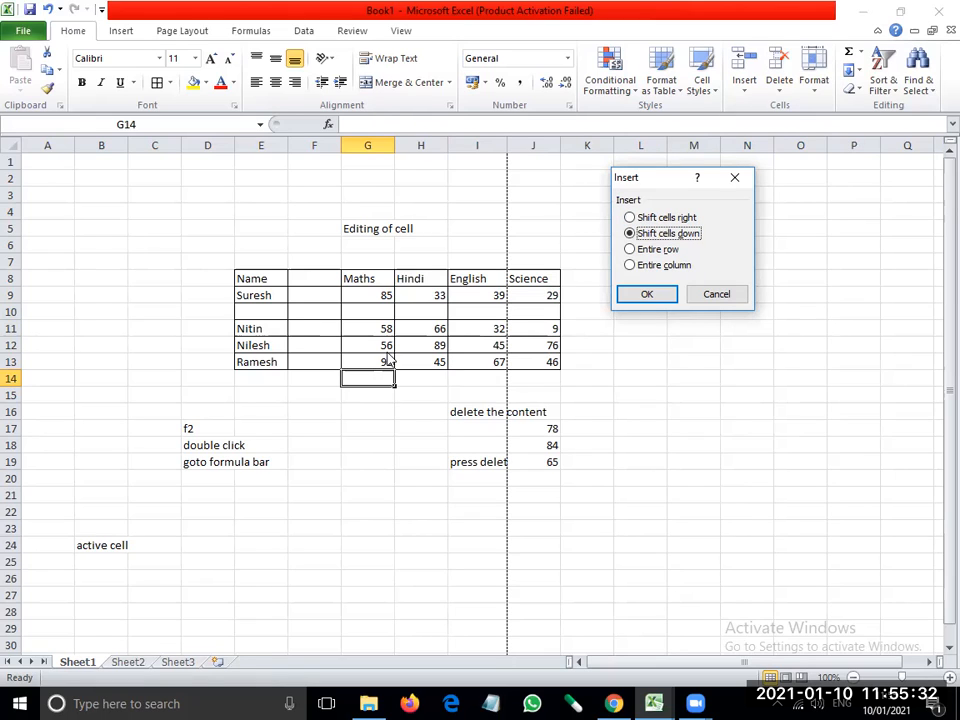
click(722, 296)
Enter 57 in cell F11, in the blank column before Maths
click(317, 330)
text(57)
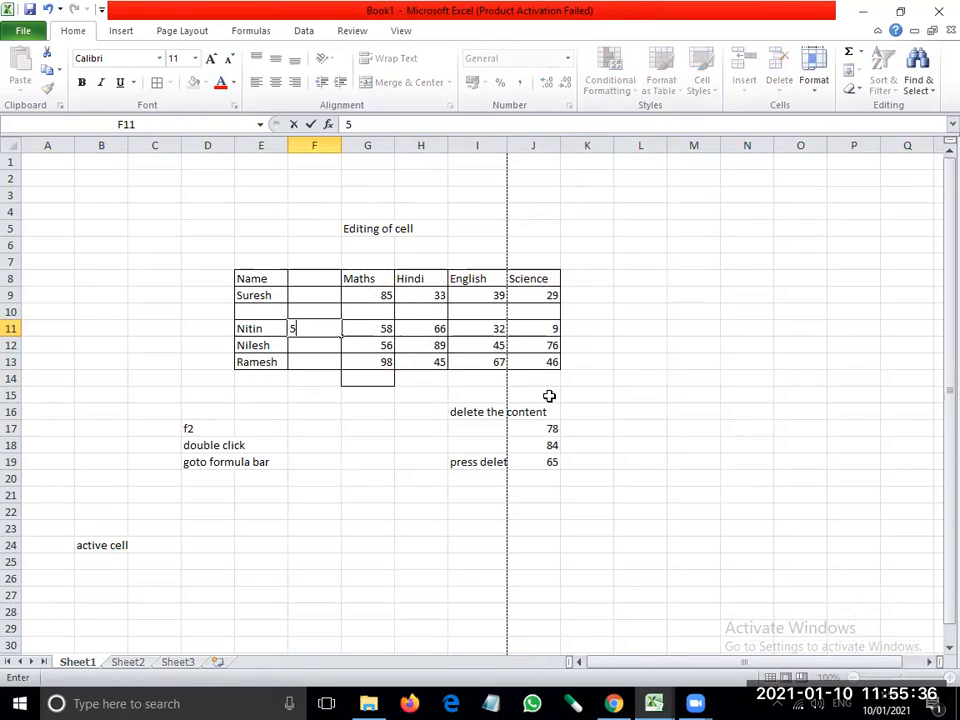
key(Return)
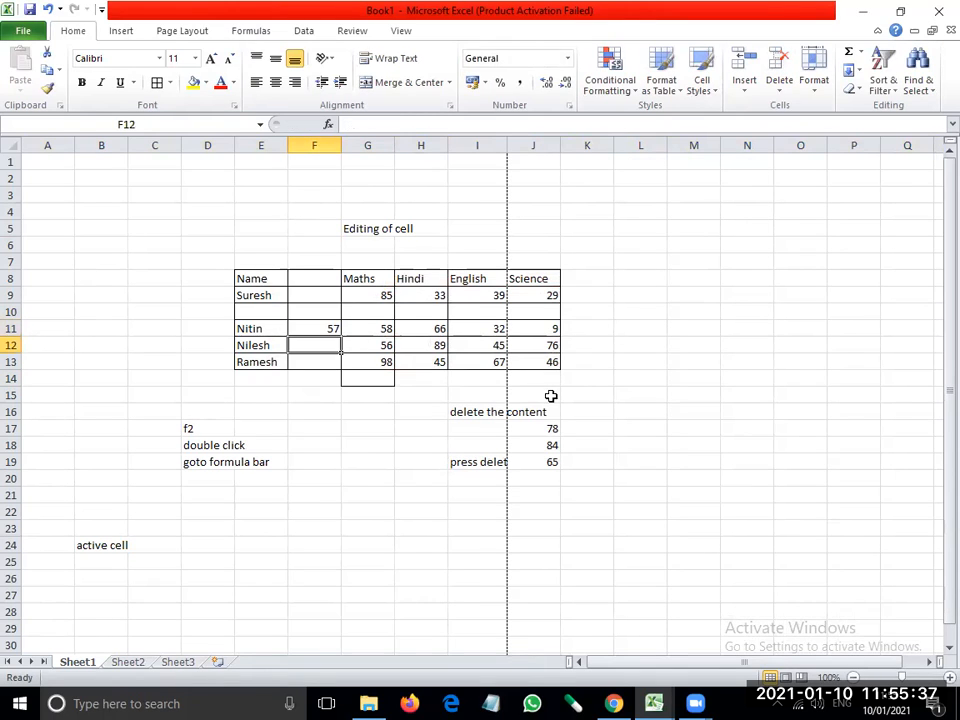
Insert a blank cell at F11 with the Shift cells right option, and clear the content pushed into K11
click(331, 327)
right_click(331, 327)
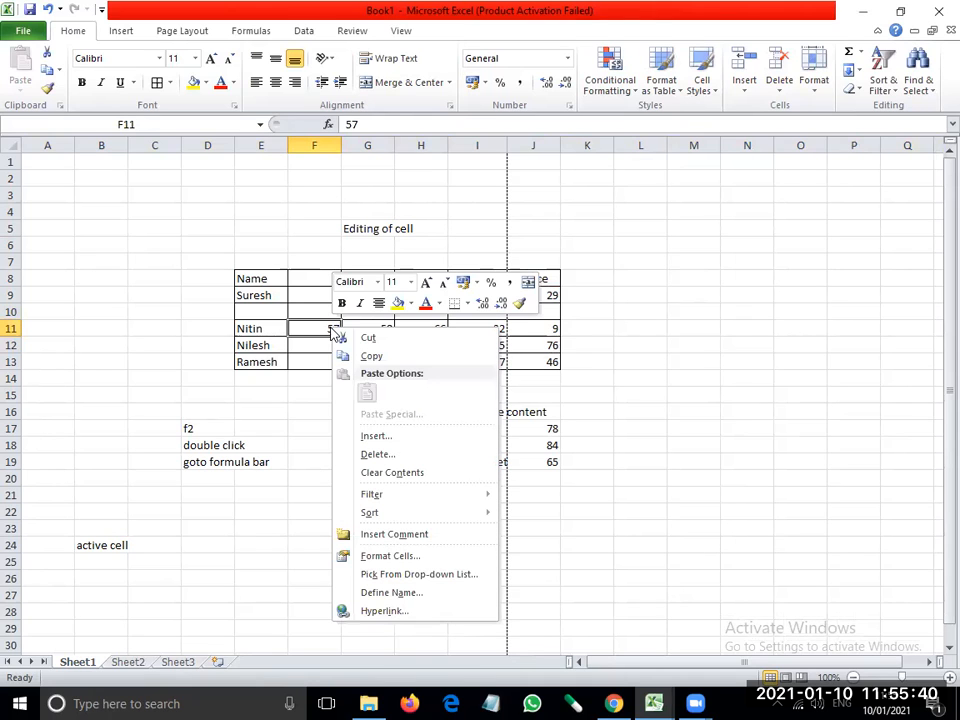
click(314, 326)
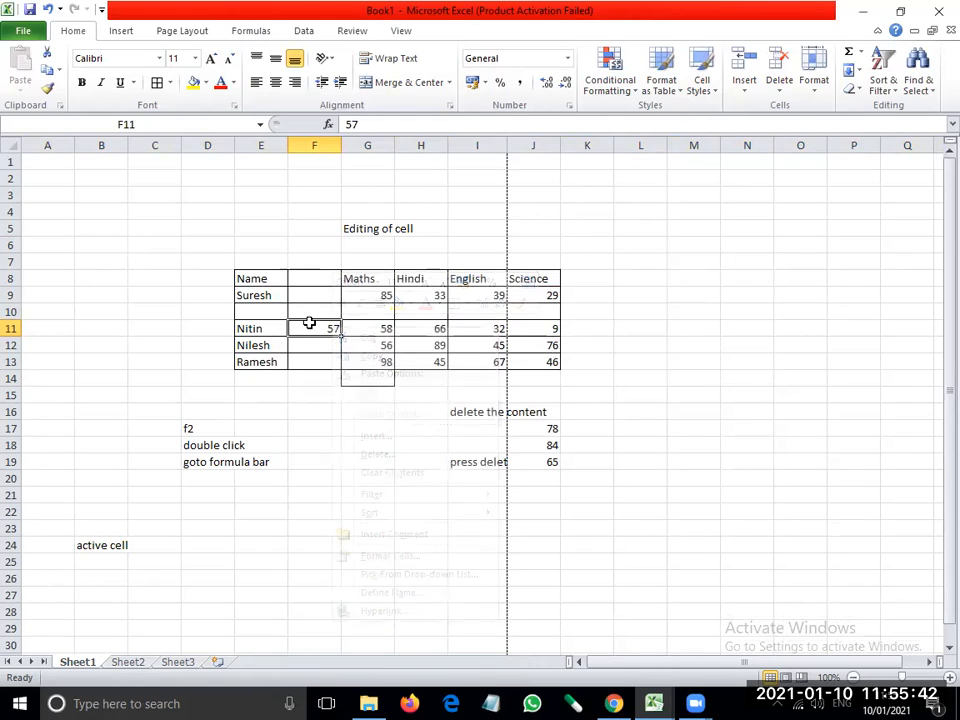
click(745, 100)
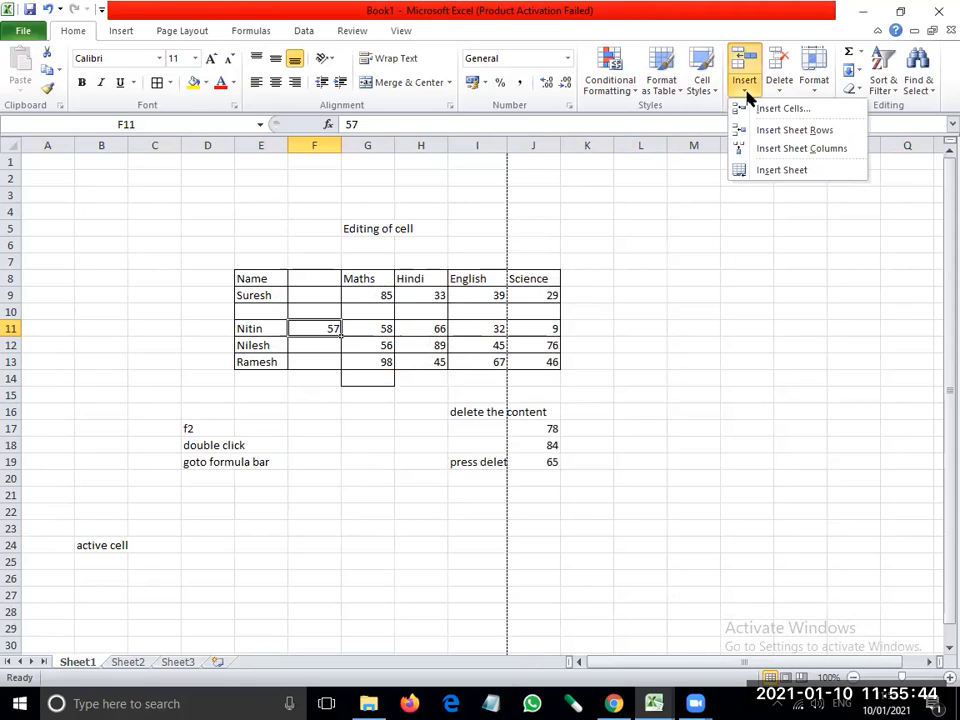
click(755, 108)
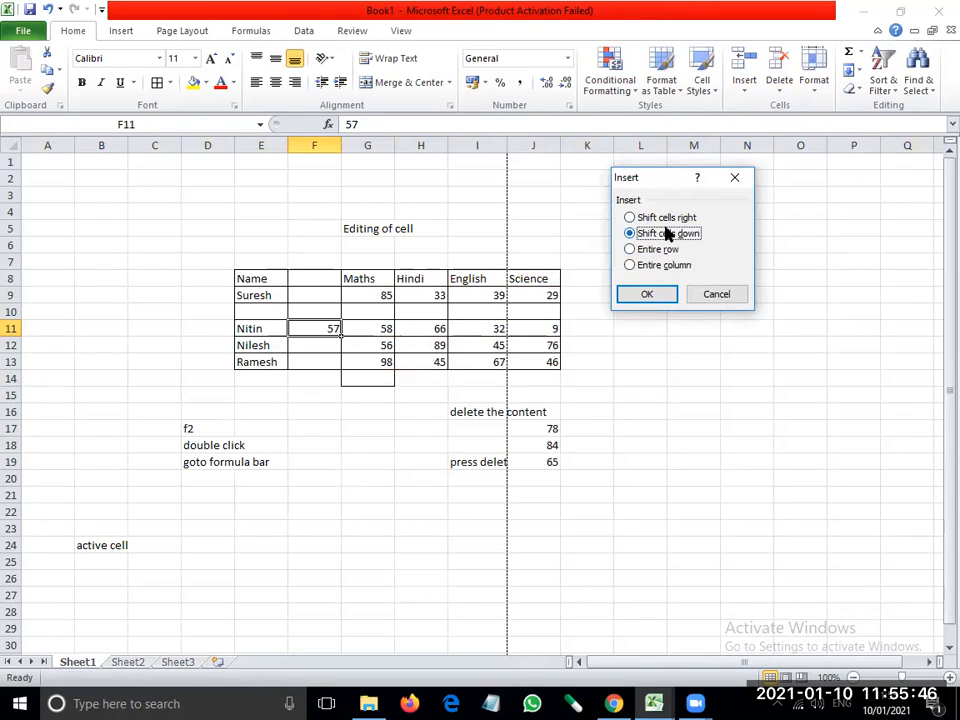
click(664, 217)
click(650, 294)
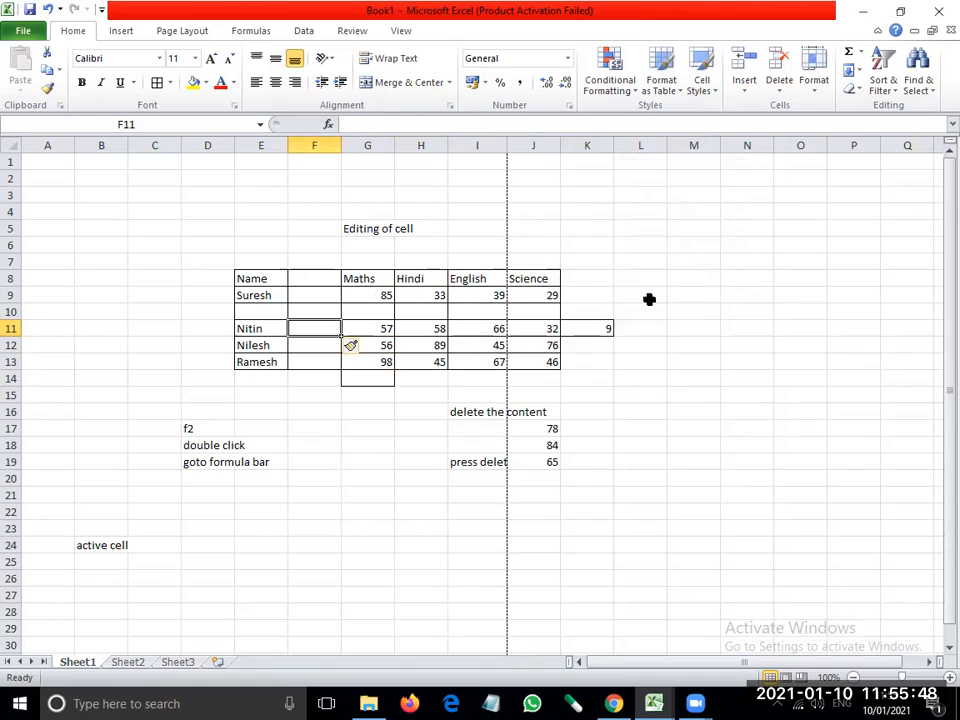
click(575, 331)
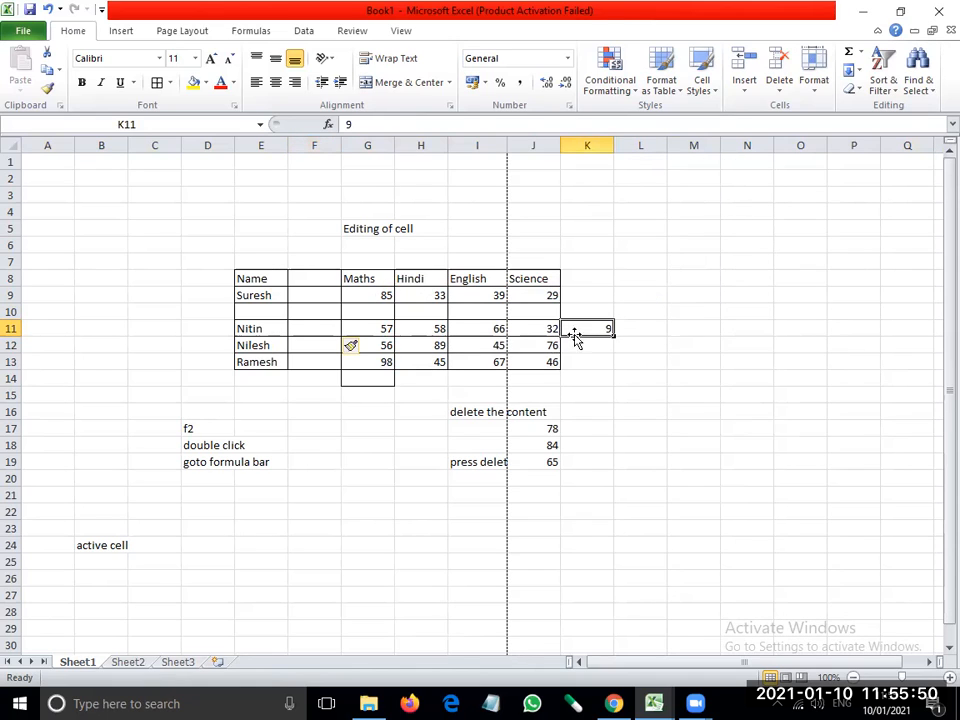
key(Delete)
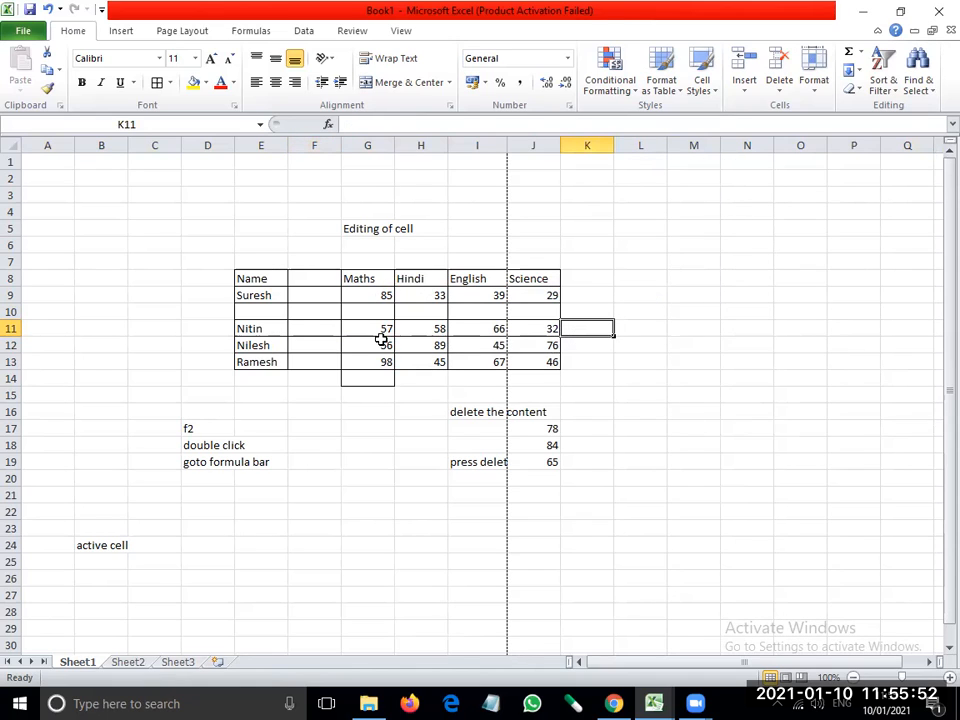
Delete the entire header row of the marks table from cell F8, and undo the deletion
click(319, 280)
right_click(321, 285)
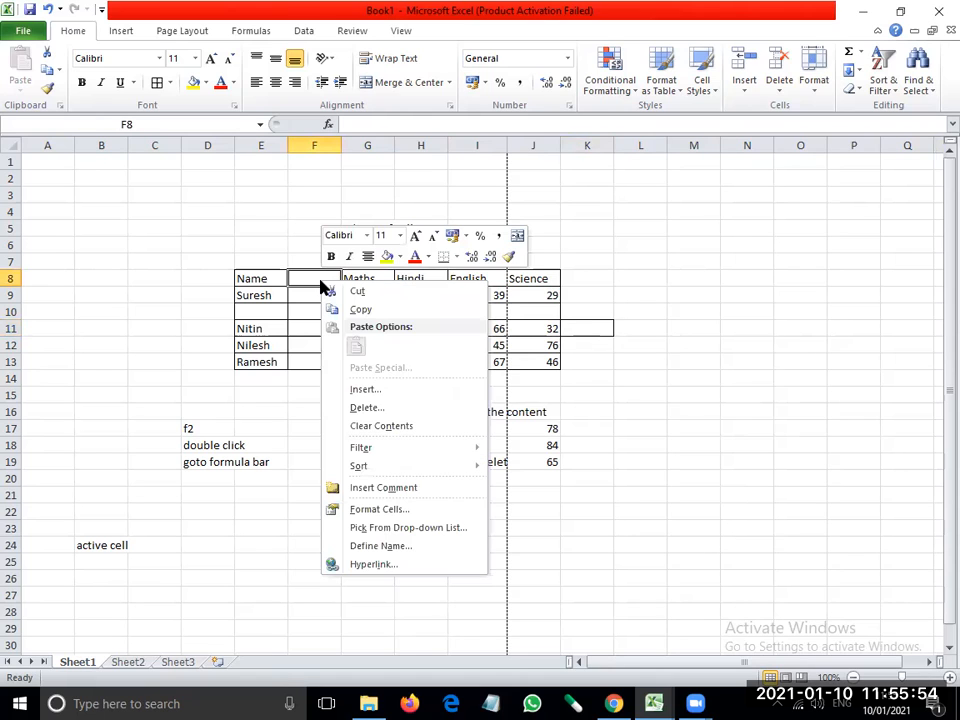
click(360, 408)
click(342, 408)
click(321, 452)
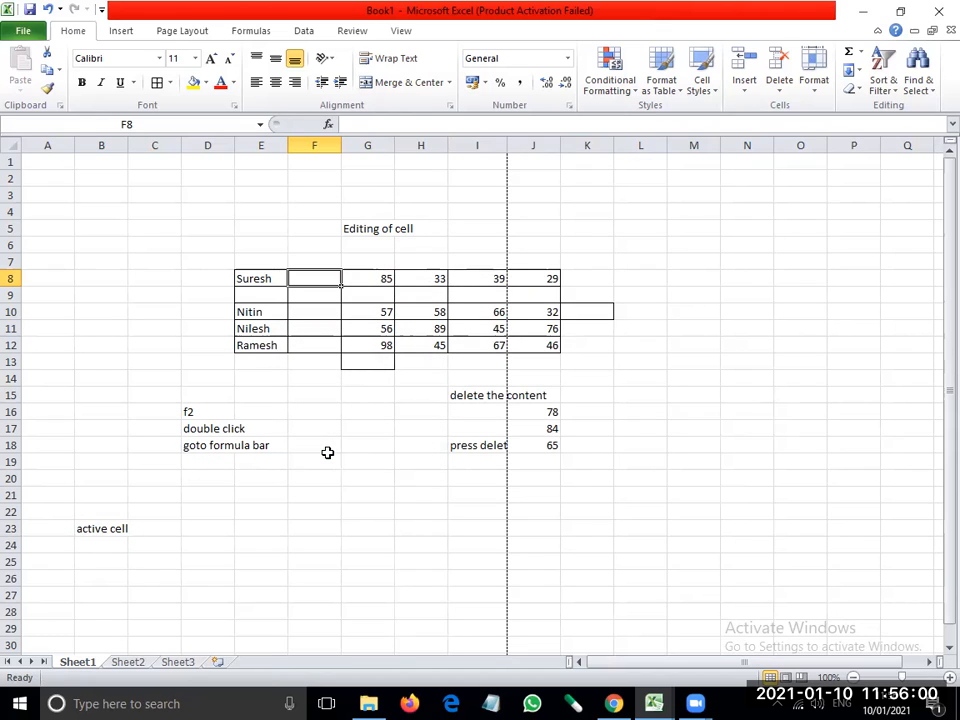
key(ctrl+z)
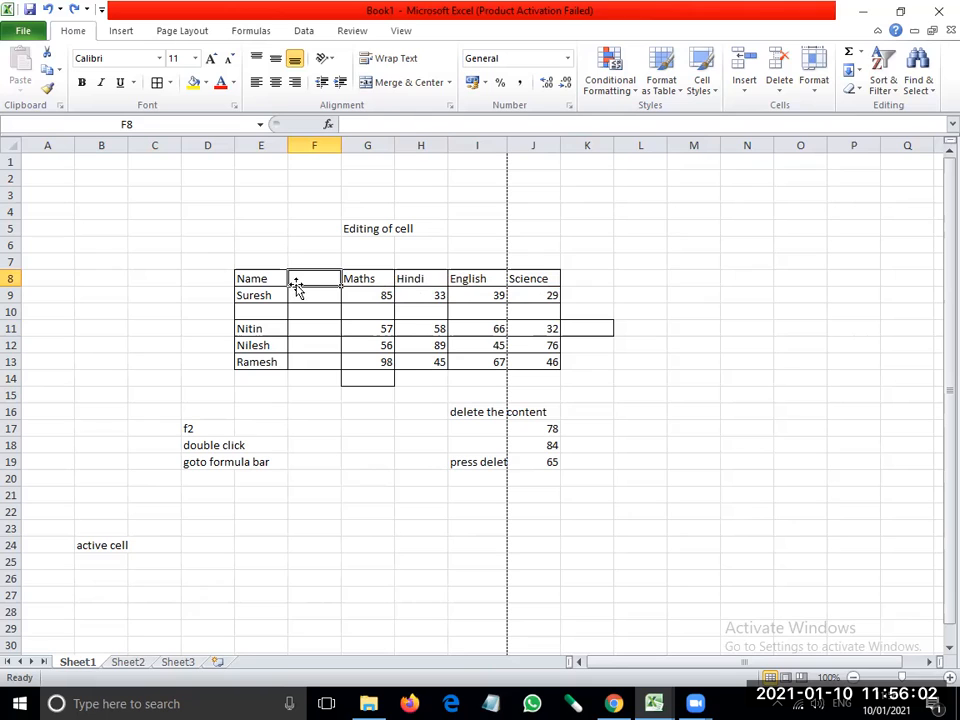
Delete the blank column F before Maths and the blank row 10 inside the marks table
drag(315, 230, 309, 457)
click(314, 311)
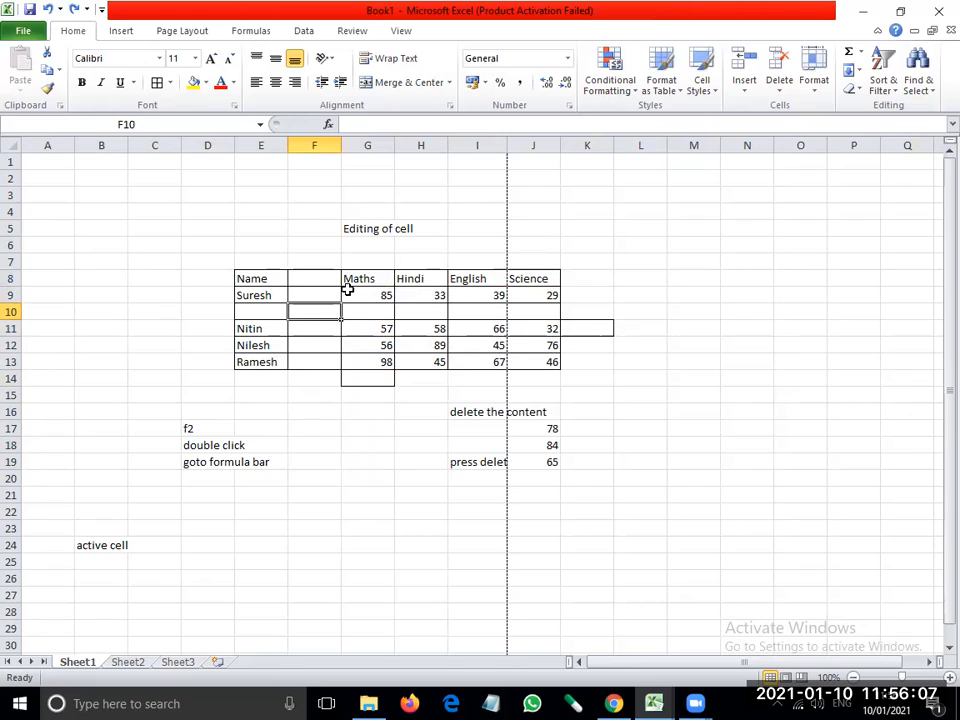
click(779, 86)
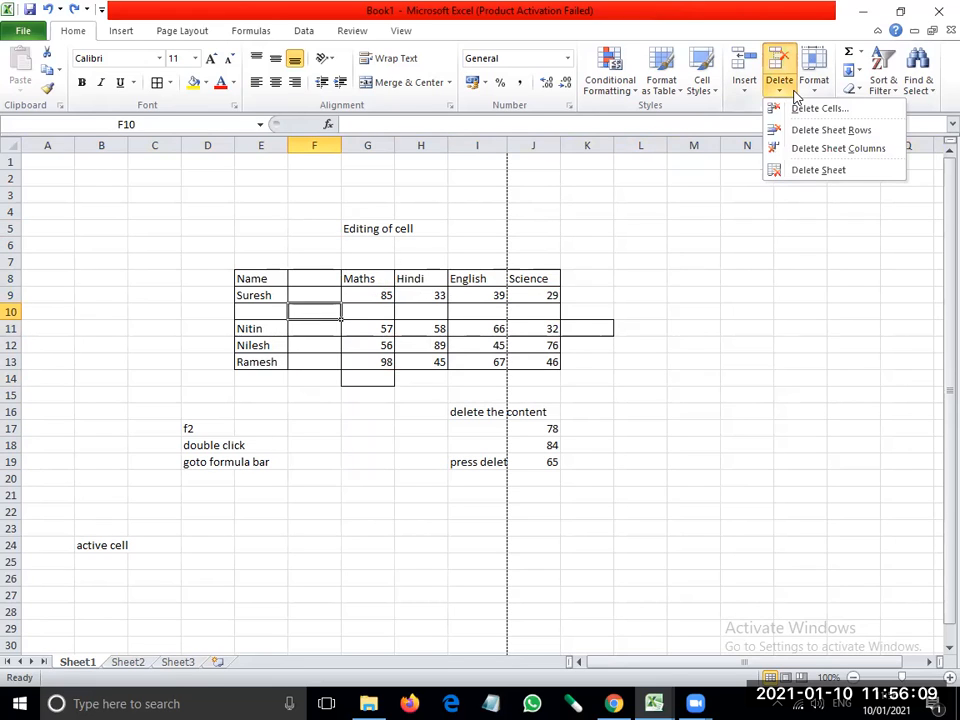
click(797, 150)
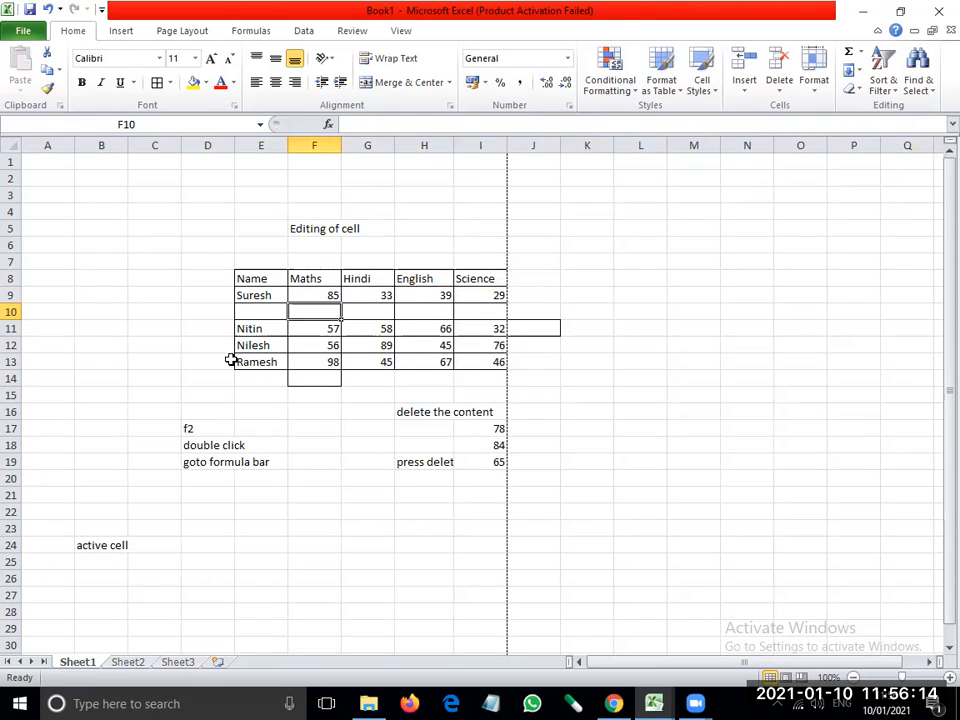
click(789, 95)
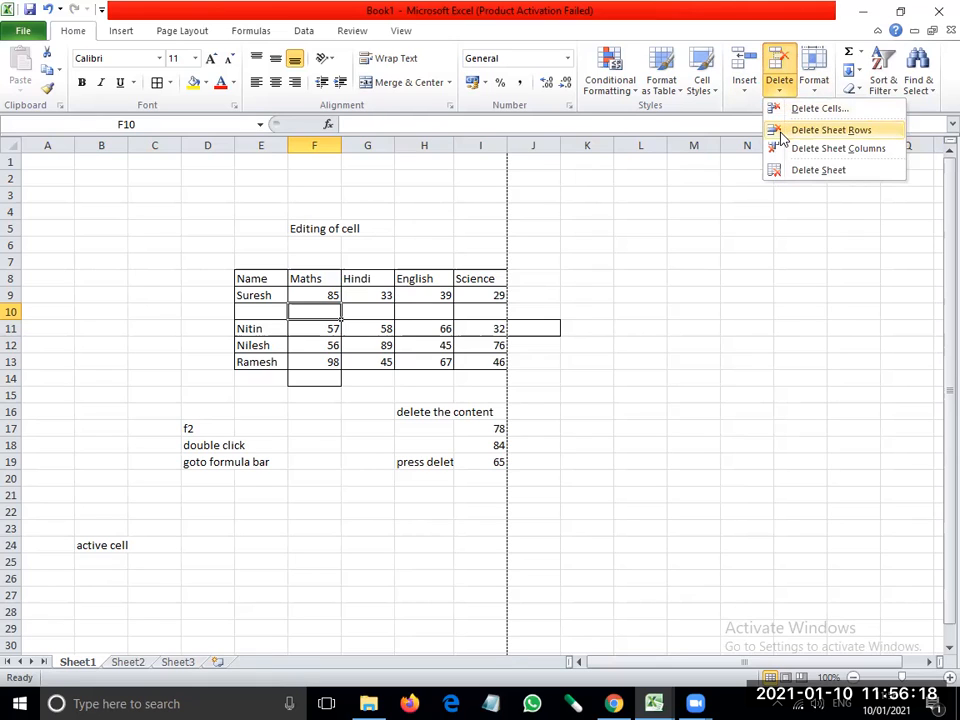
click(782, 134)
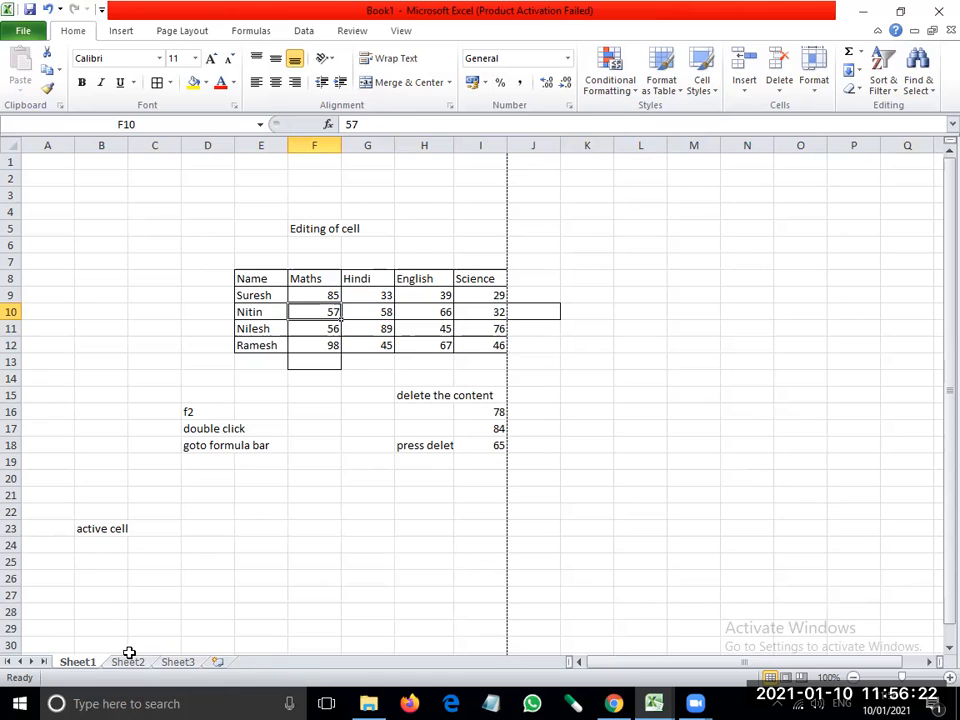
Delete the empty worksheet Sheet3 from the workbook
key(ctrl+Page_Down)
key(ctrl+Page_Down)
key(ctrl+Page_Up)
key(ctrl+Page_Up)
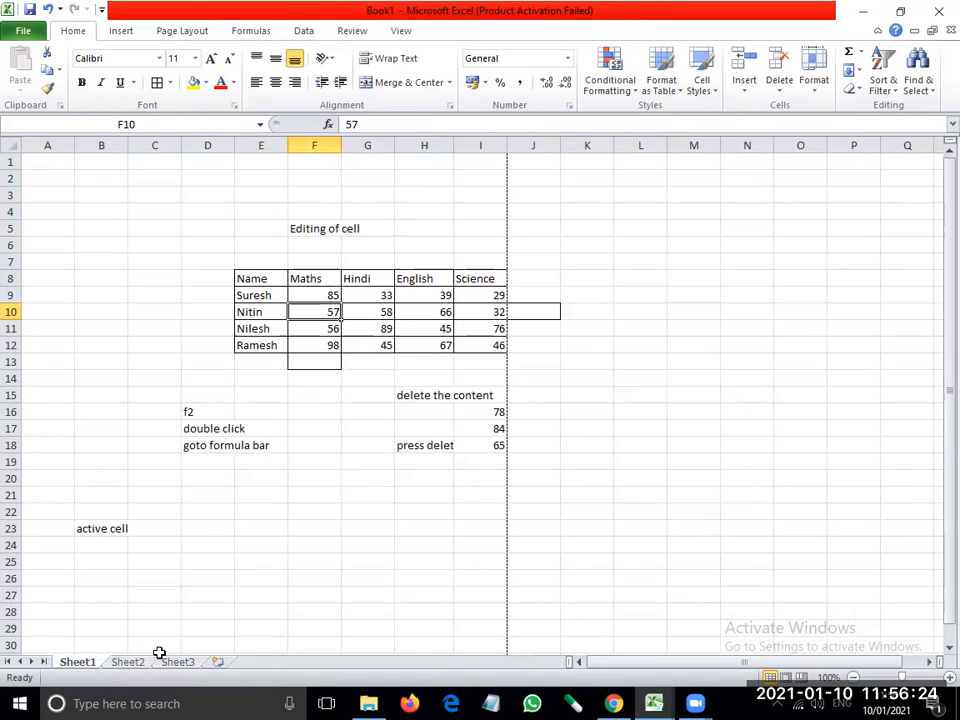
click(172, 662)
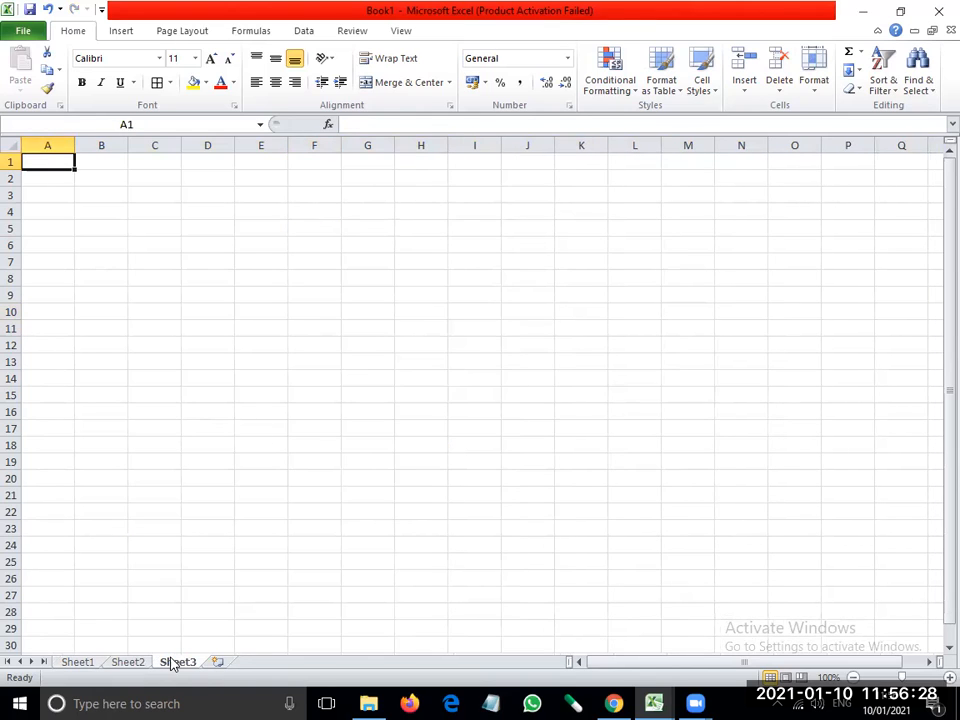
click(315, 413)
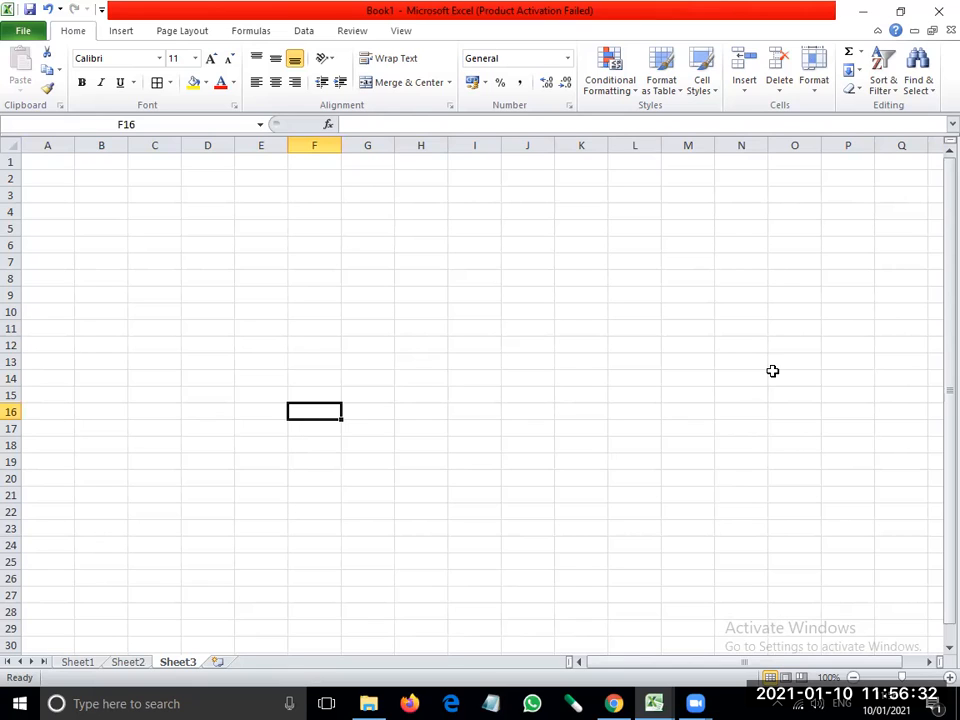
click(790, 92)
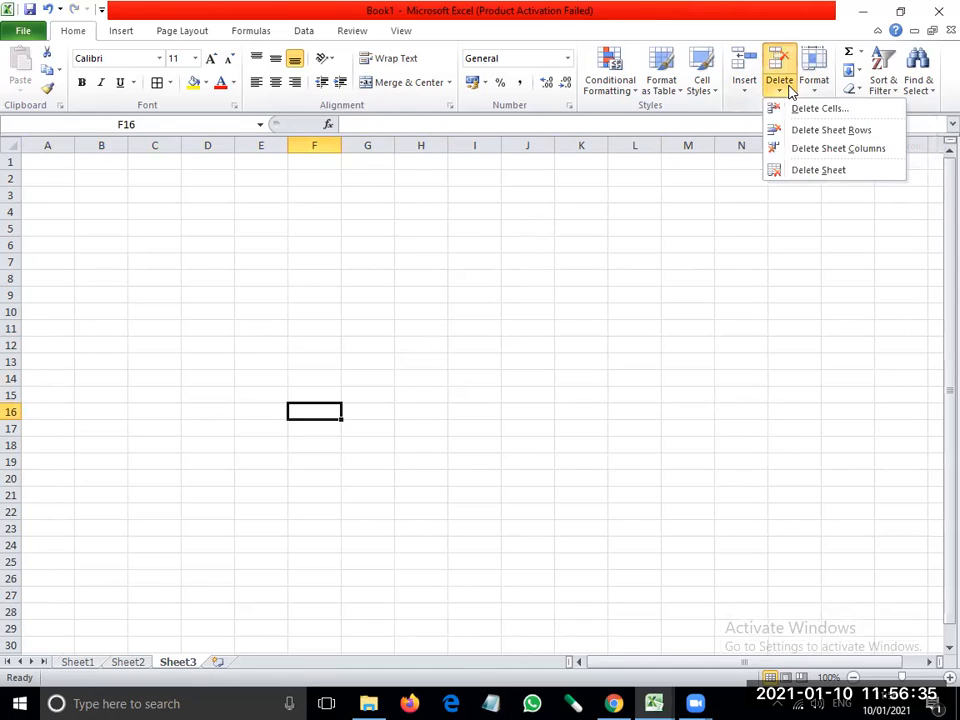
click(812, 171)
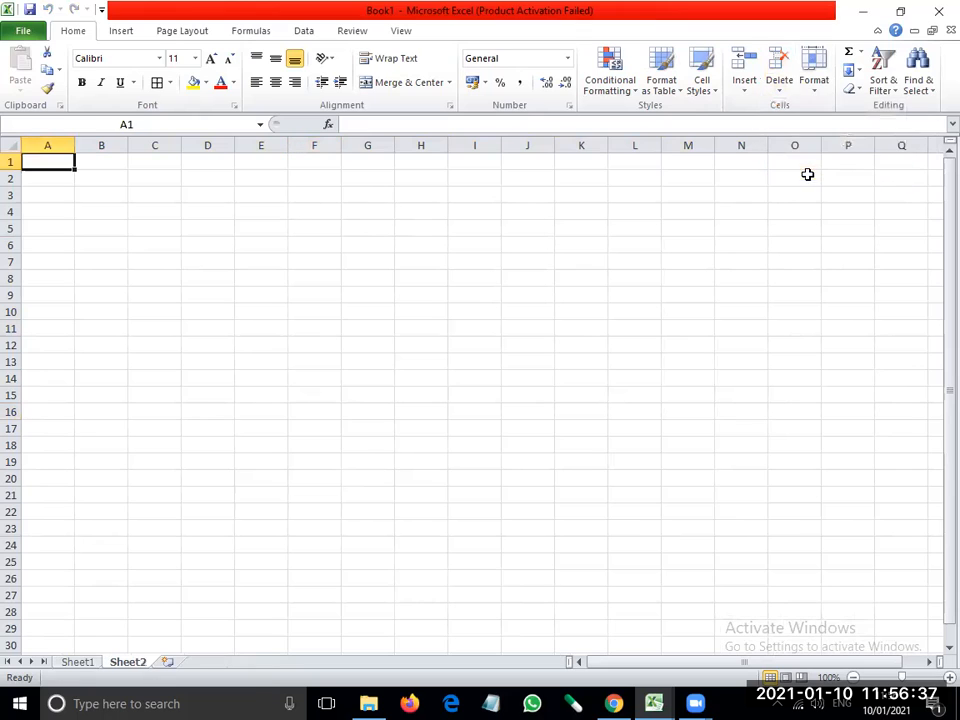
Insert a new blank worksheet in front of Sheet2
right_click(128, 662)
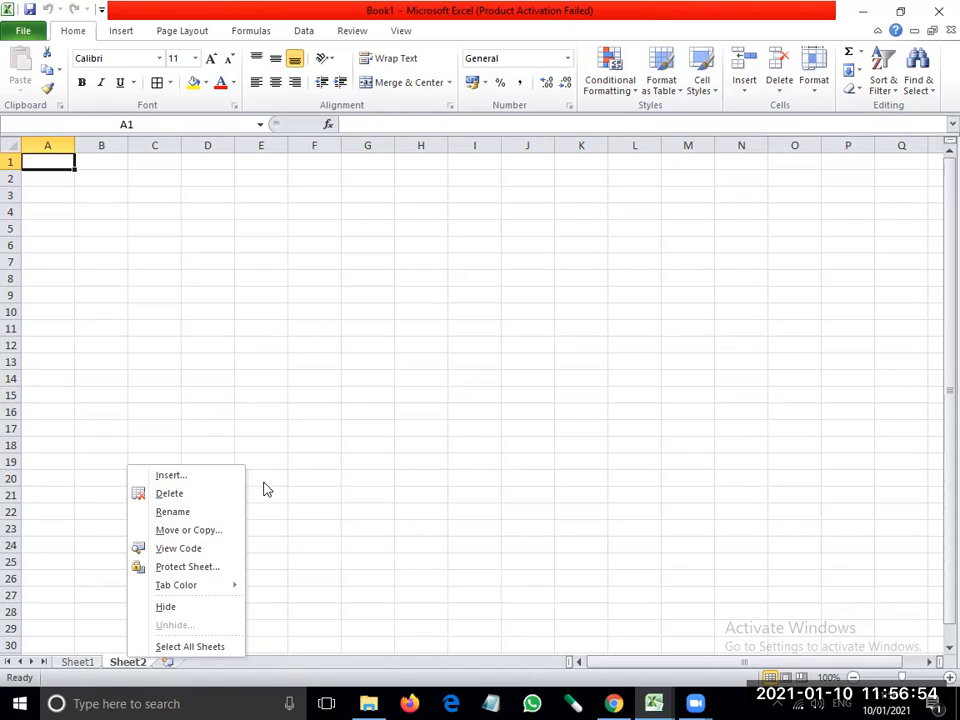
click(170, 476)
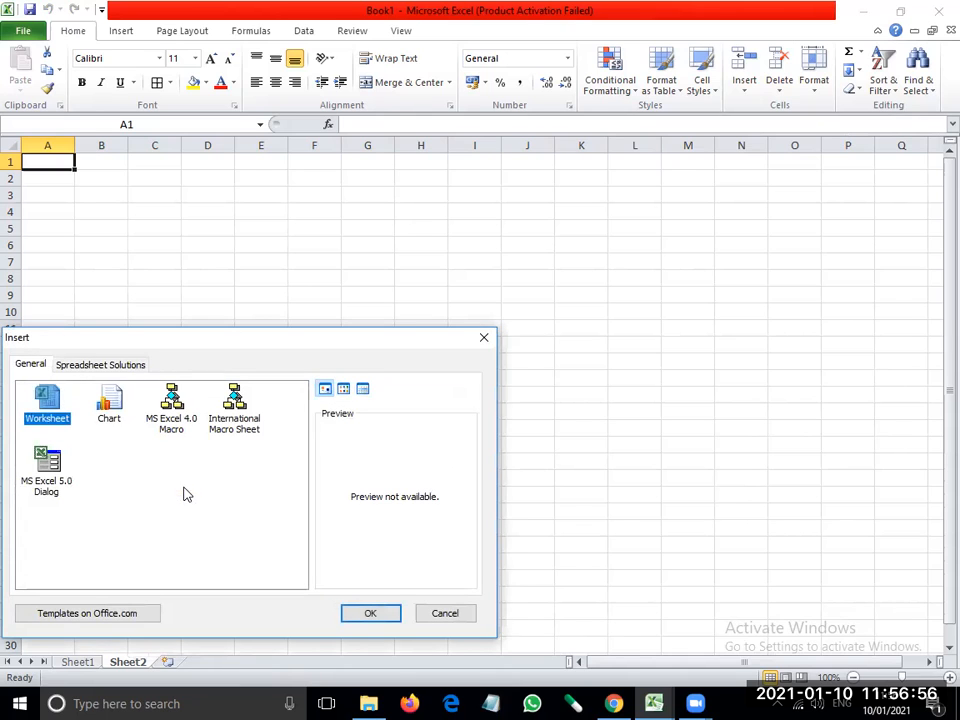
click(369, 614)
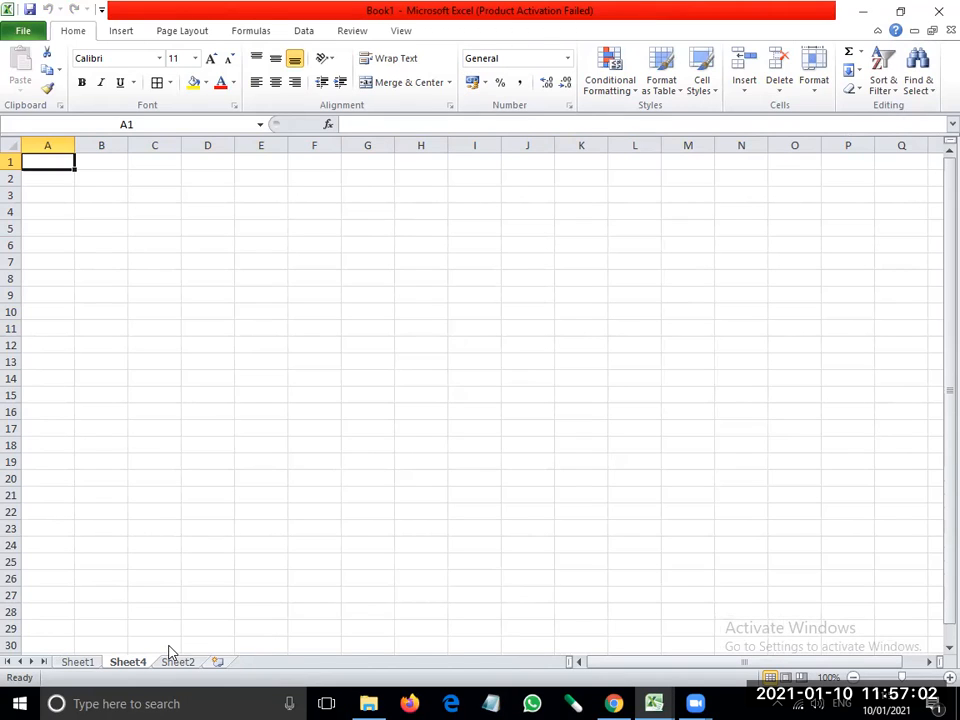
click(143, 507)
scroll(142, 506, down, 4)
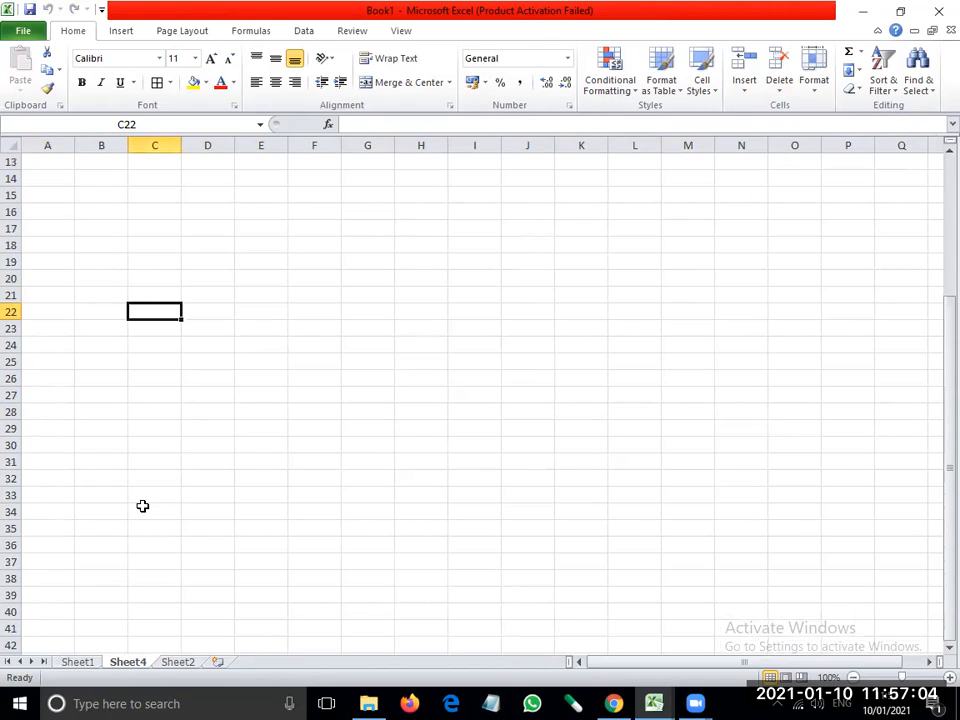
drag(738, 663, 696, 671)
right_click(137, 663)
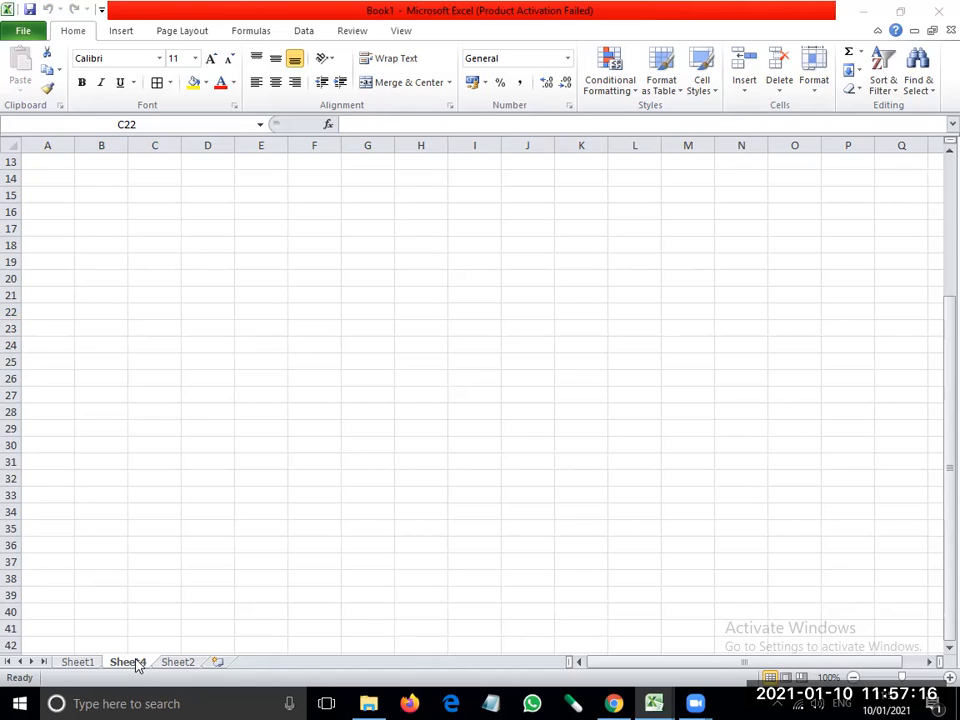
click(746, 93)
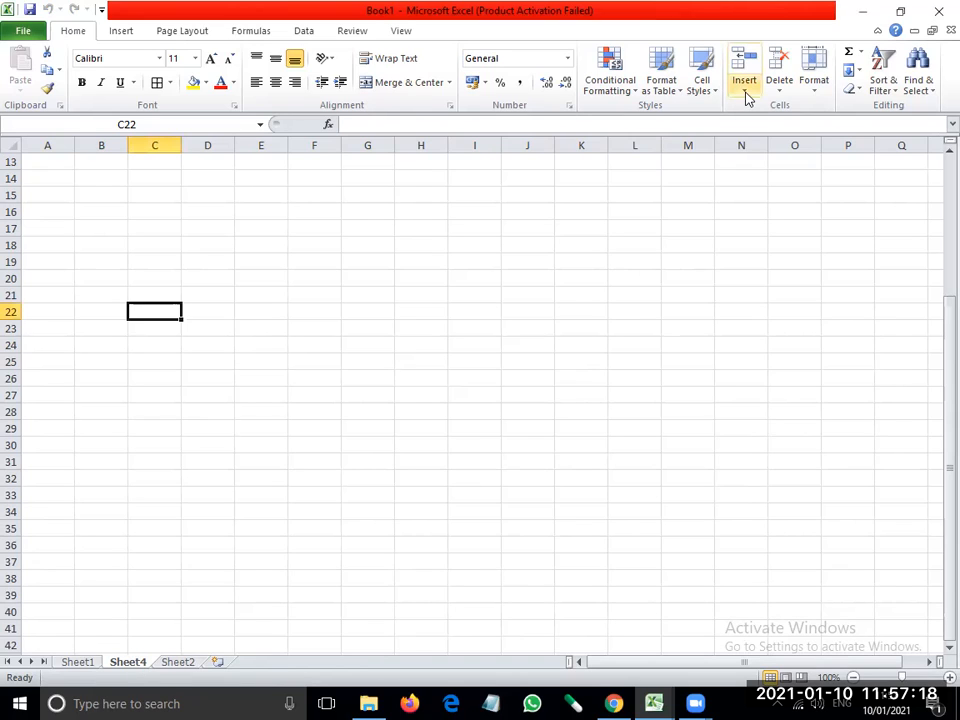
click(746, 93)
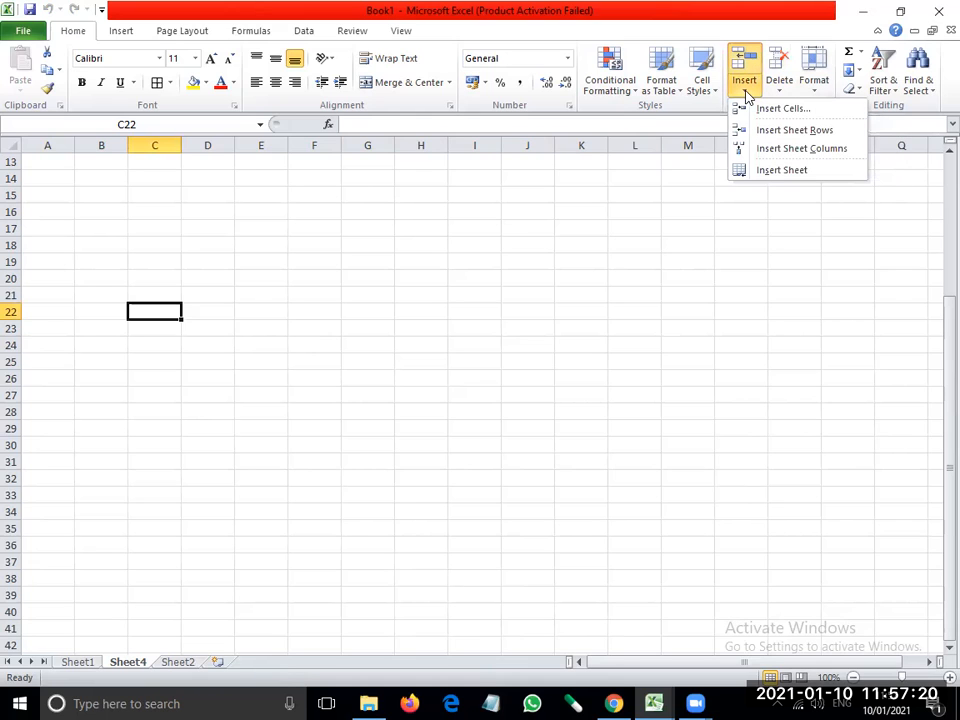
Return to Sheet1 and review the Insert and Delete commands available for cells, rows, columns and sheets
click(79, 662)
click(79, 662)
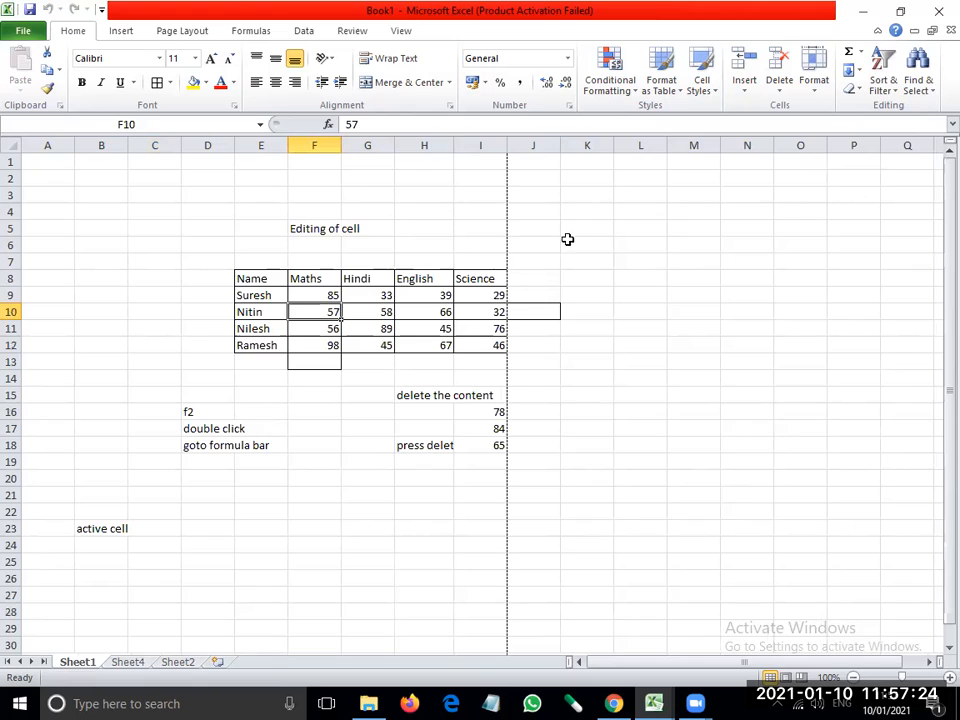
click(787, 93)
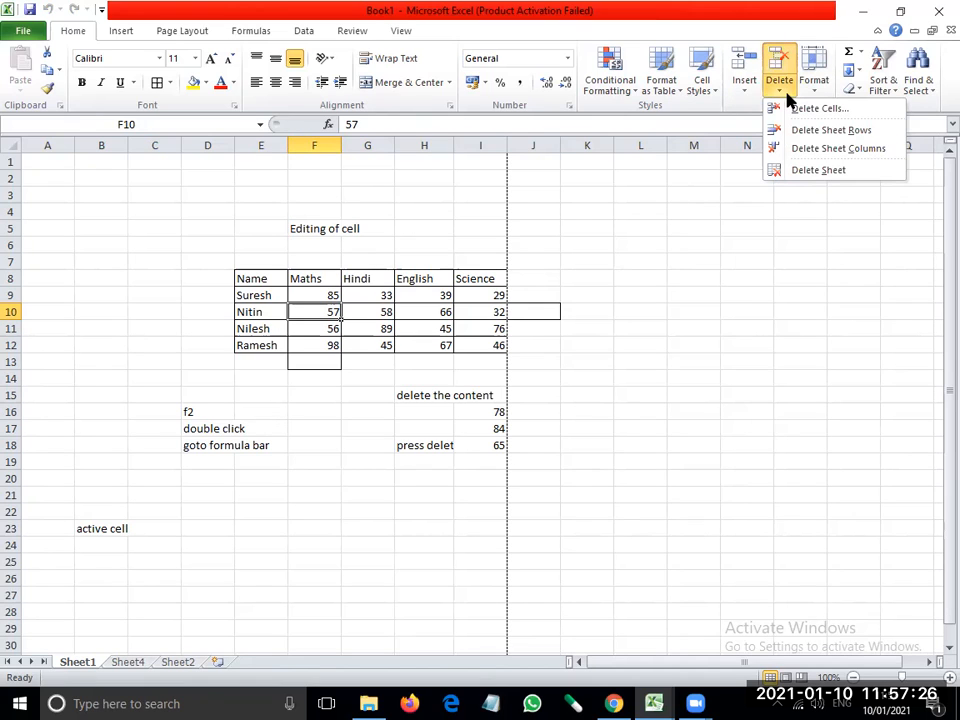
click(261, 531)
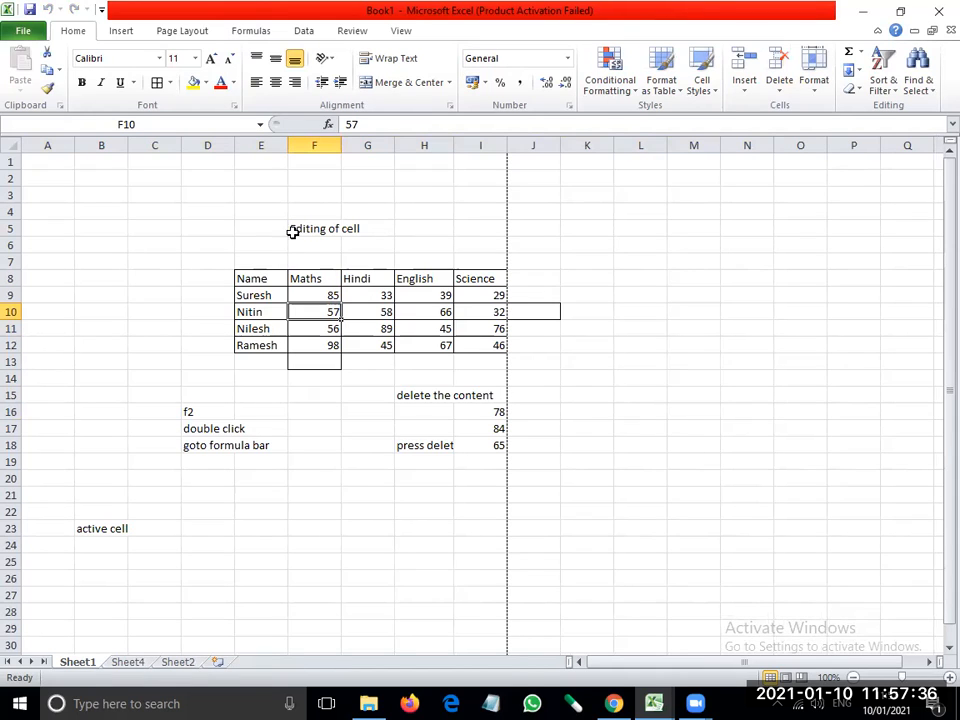
click(742, 96)
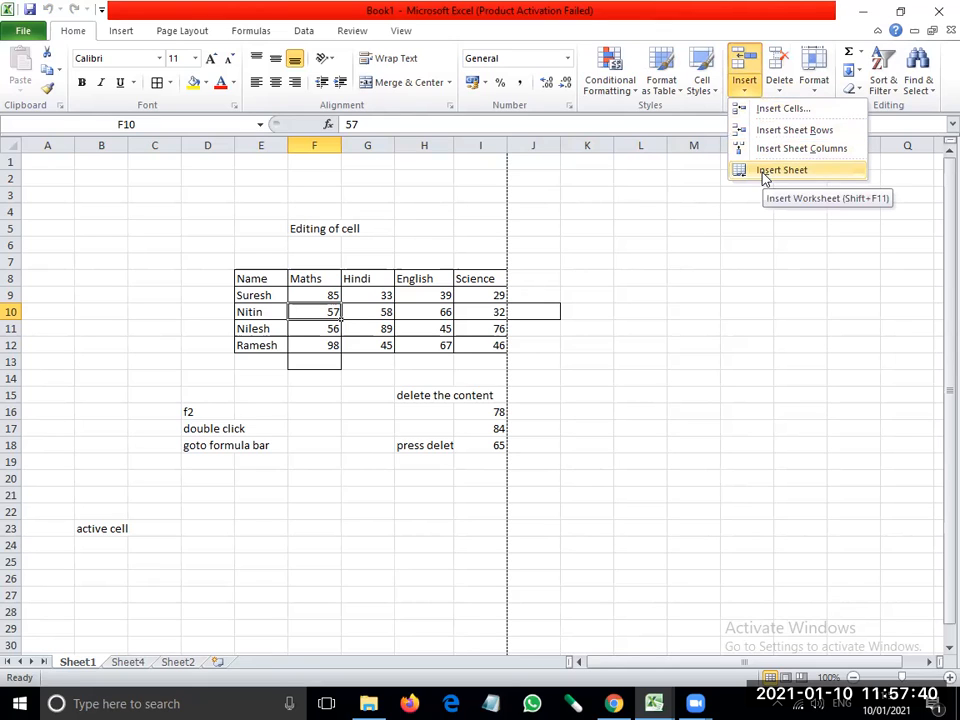
click(783, 95)
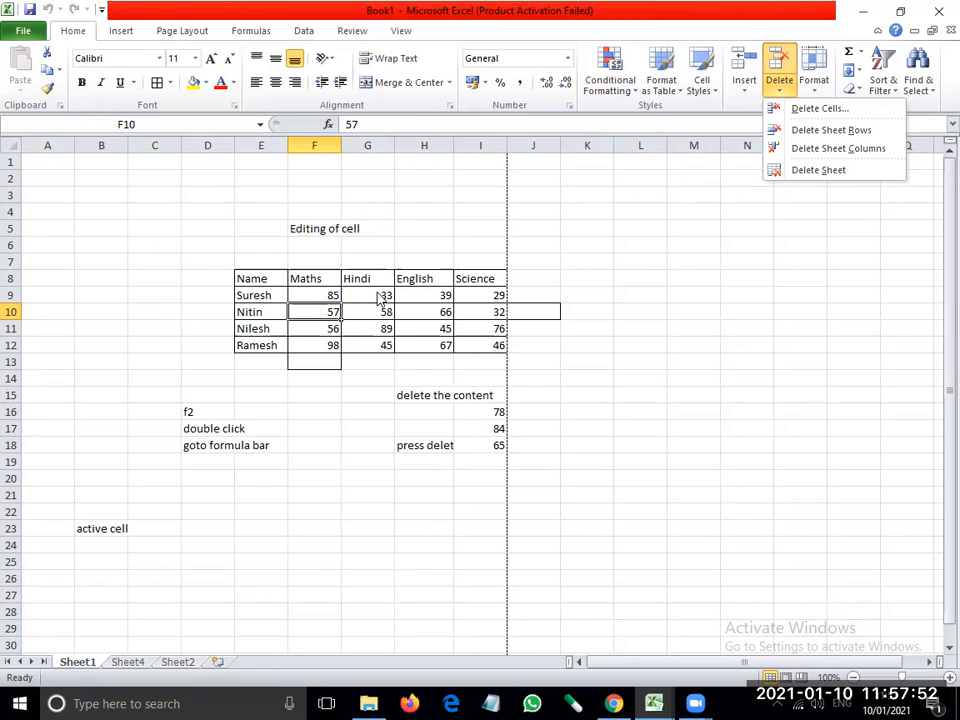
click(326, 293)
drag(326, 293, 321, 342)
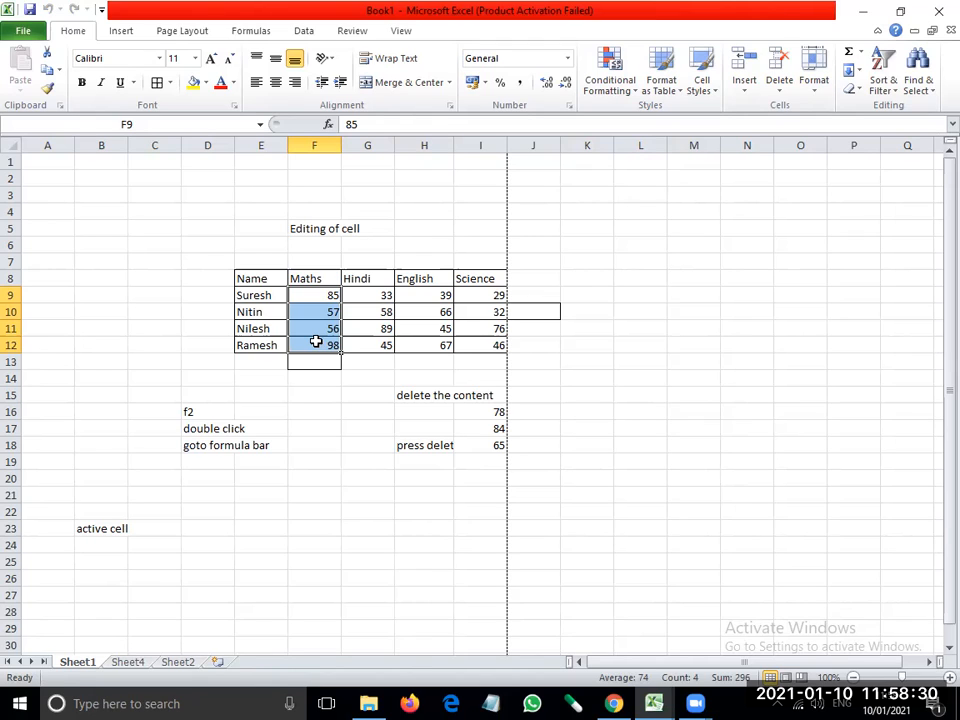
click(313, 330)
right_click(314, 333)
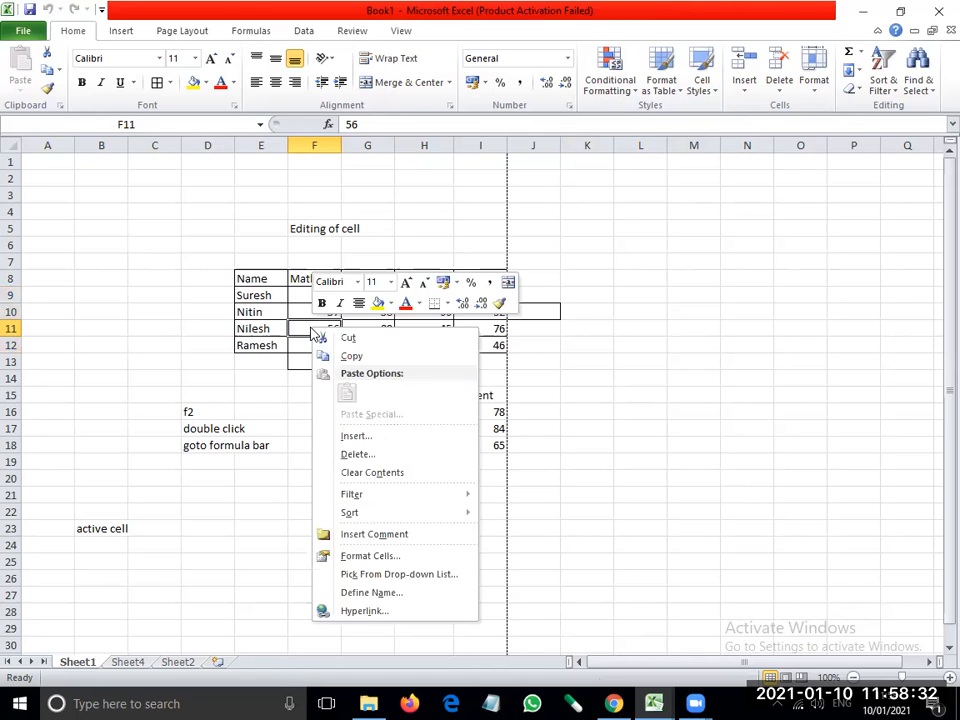
click(360, 436)
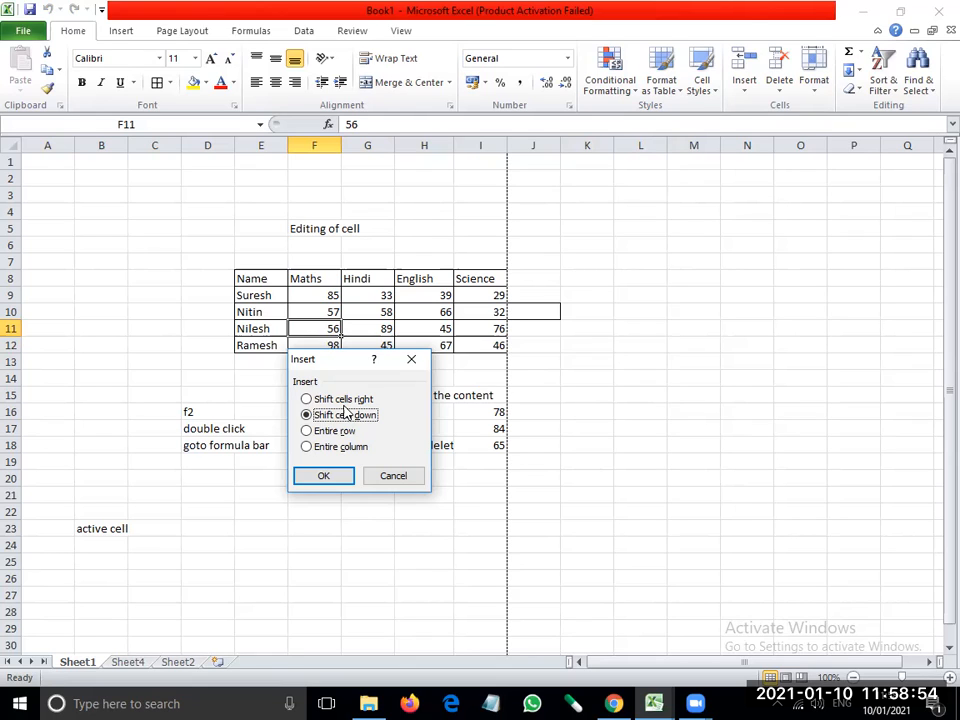
click(394, 478)
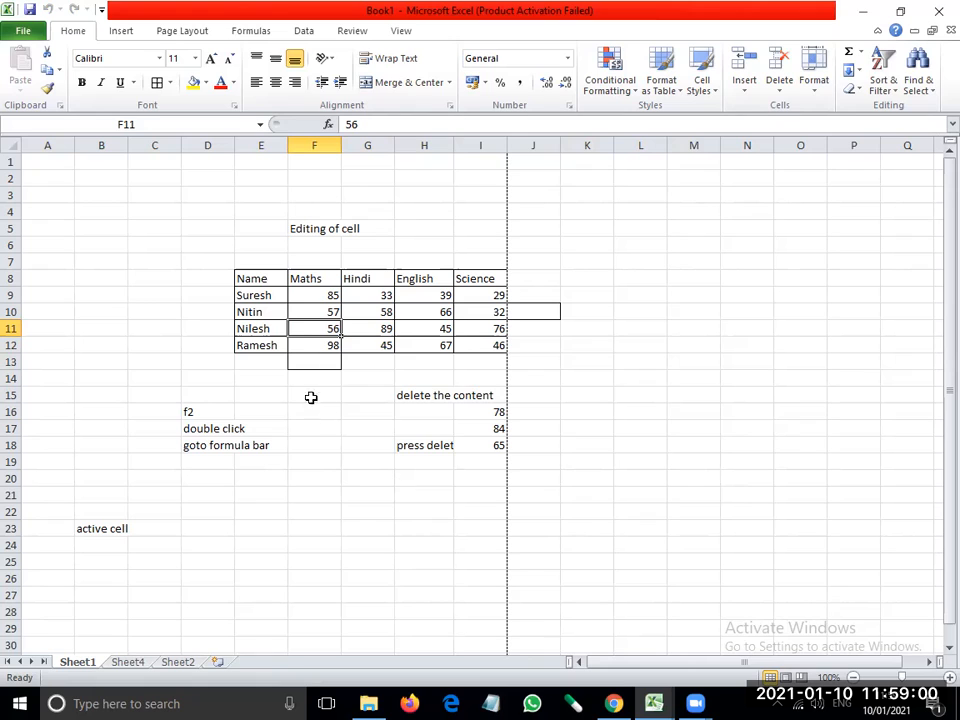
right_click(301, 331)
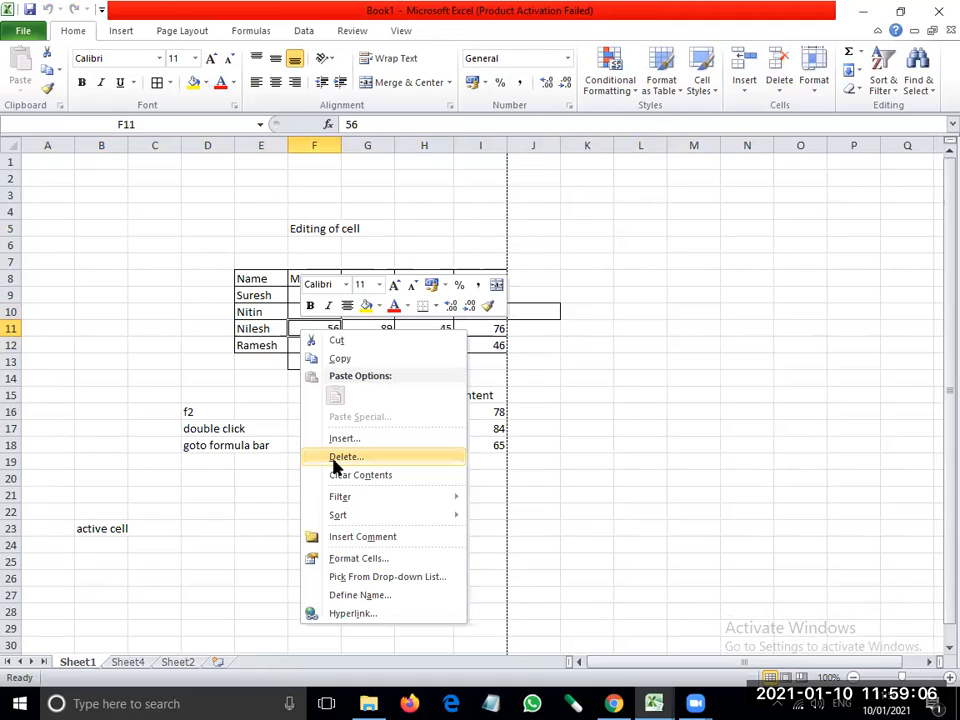
Enter the note "rename of sheet and copy of worksheet" in cell D23
click(231, 527)
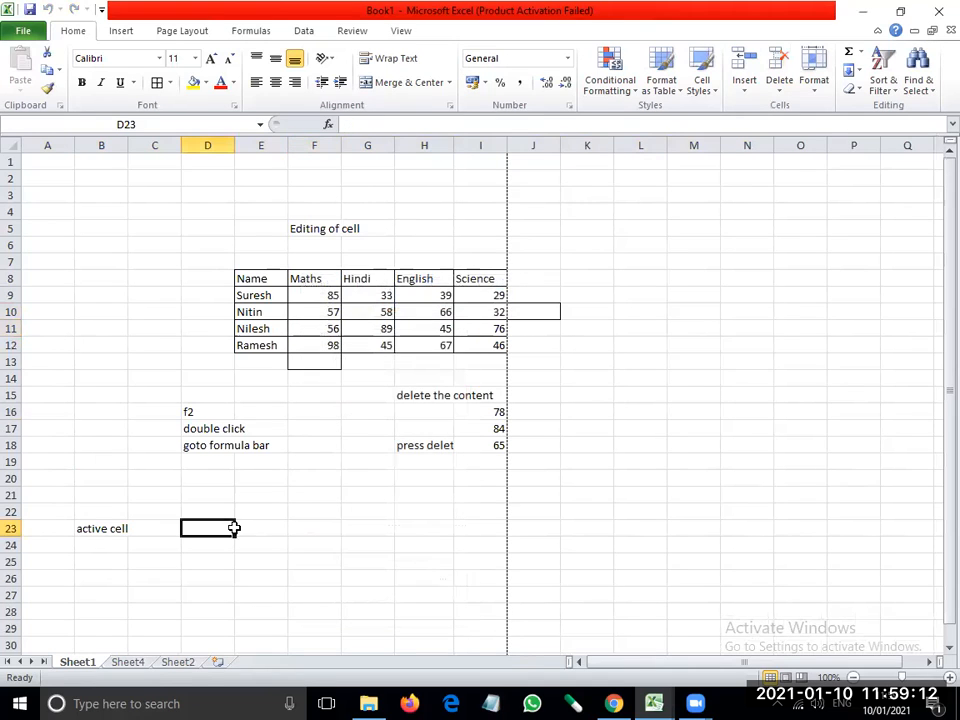
text(rena)
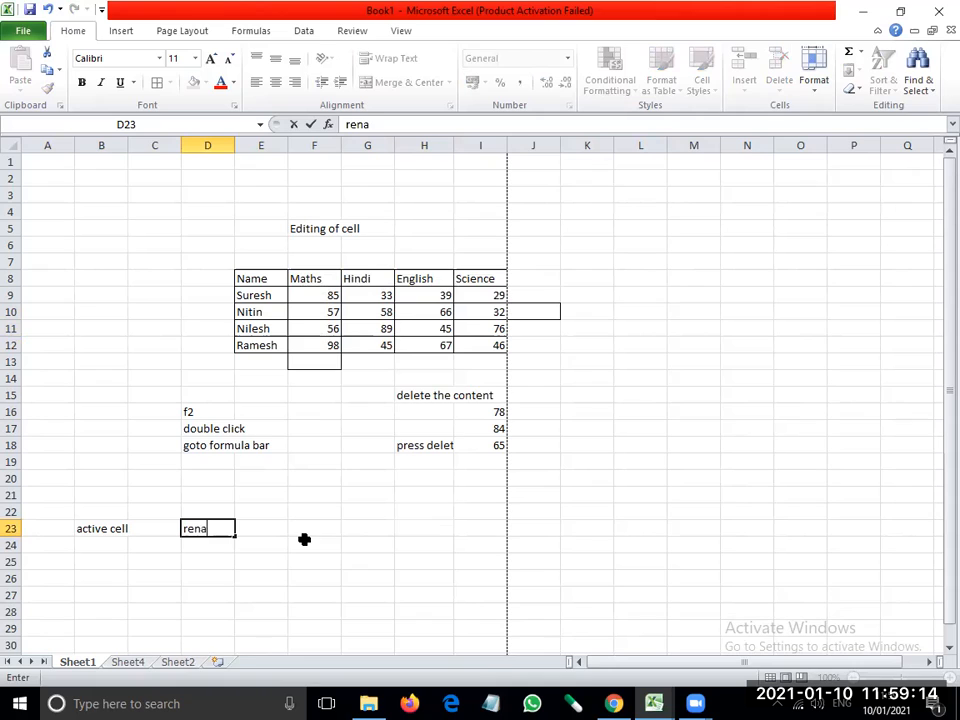
text(me of shee)
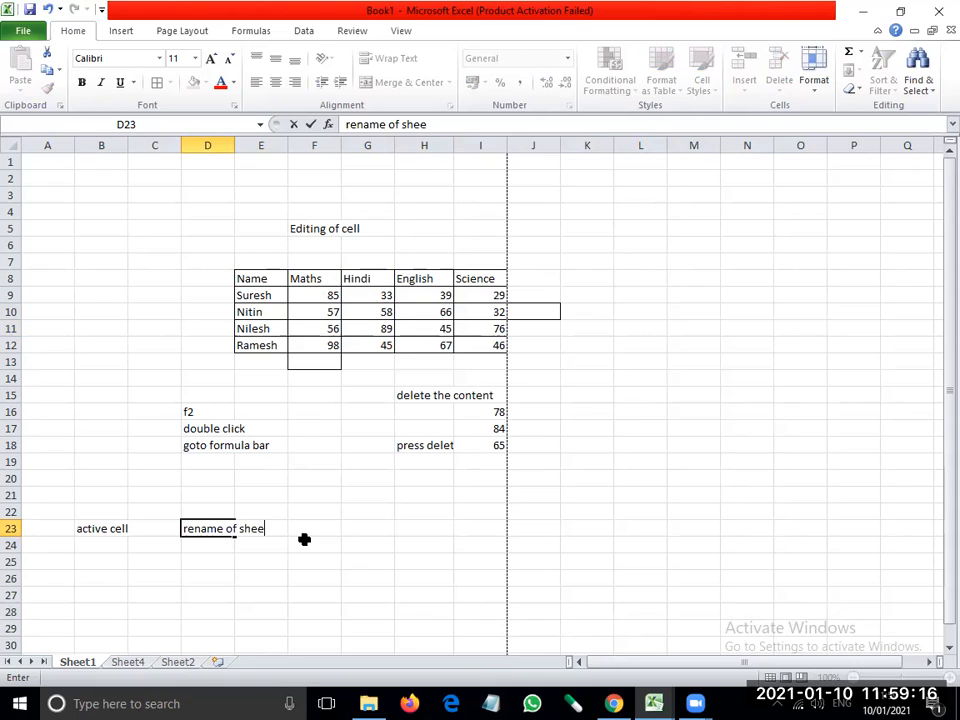
text(t and cop)
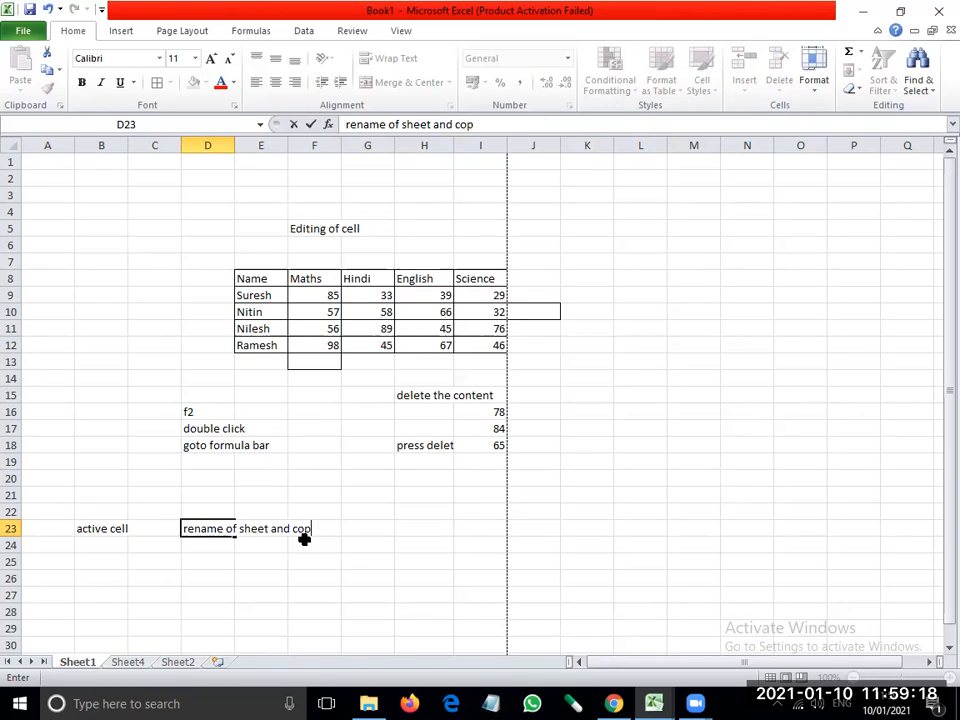
text(y of)
text( worksheet)
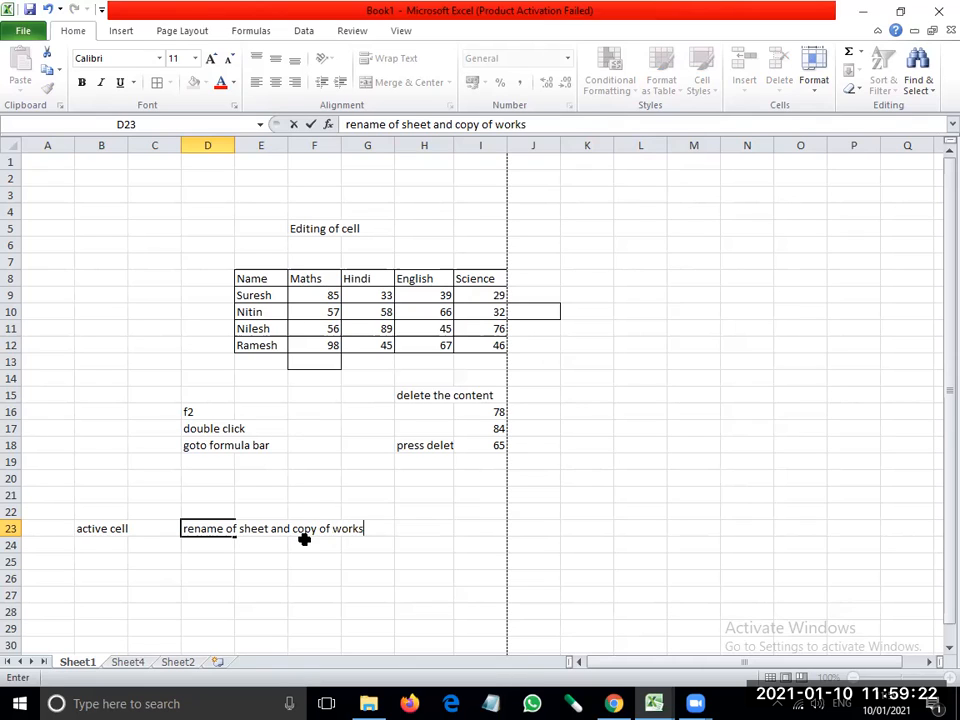
key(Return)
key(Up)
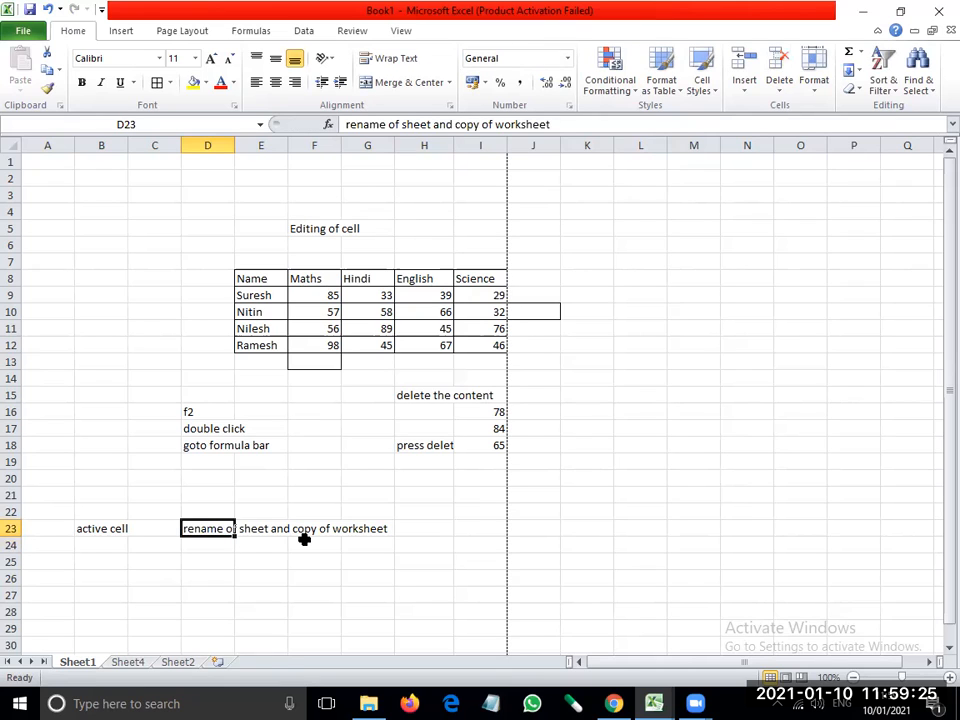
Rename the worksheet Sheet1 as "calculation"
click(191, 549)
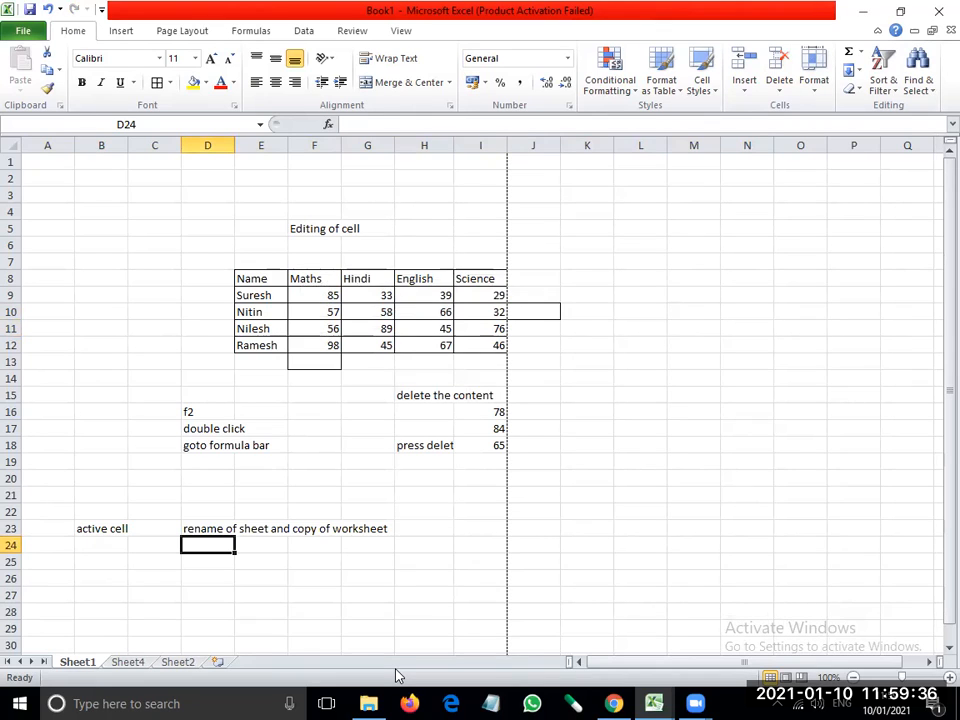
right_click(88, 664)
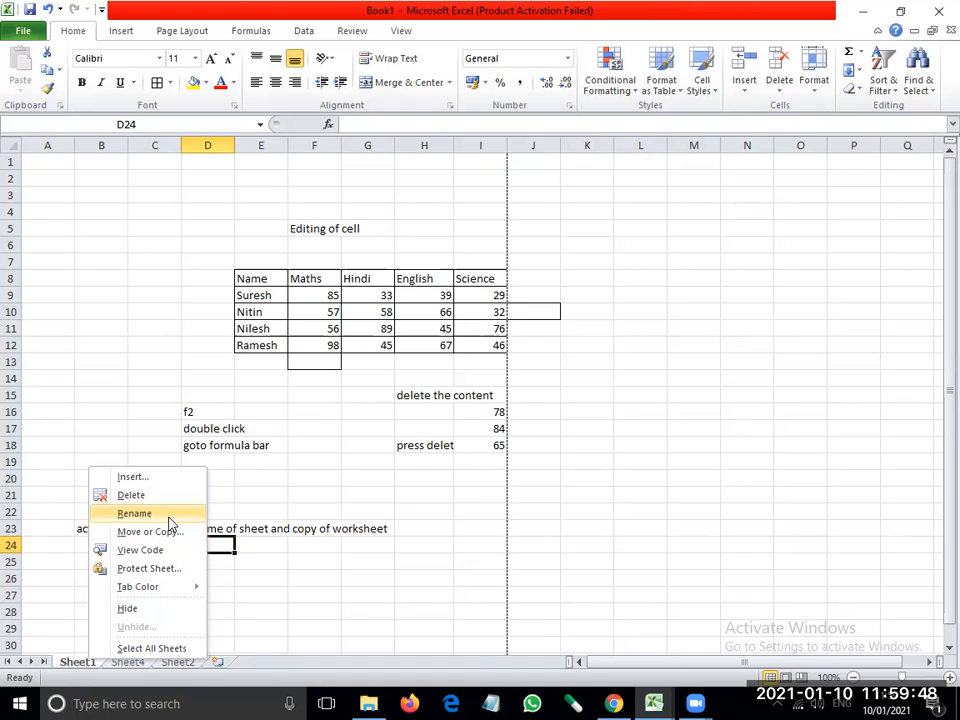
click(134, 513)
text(calculation)
key(Return)
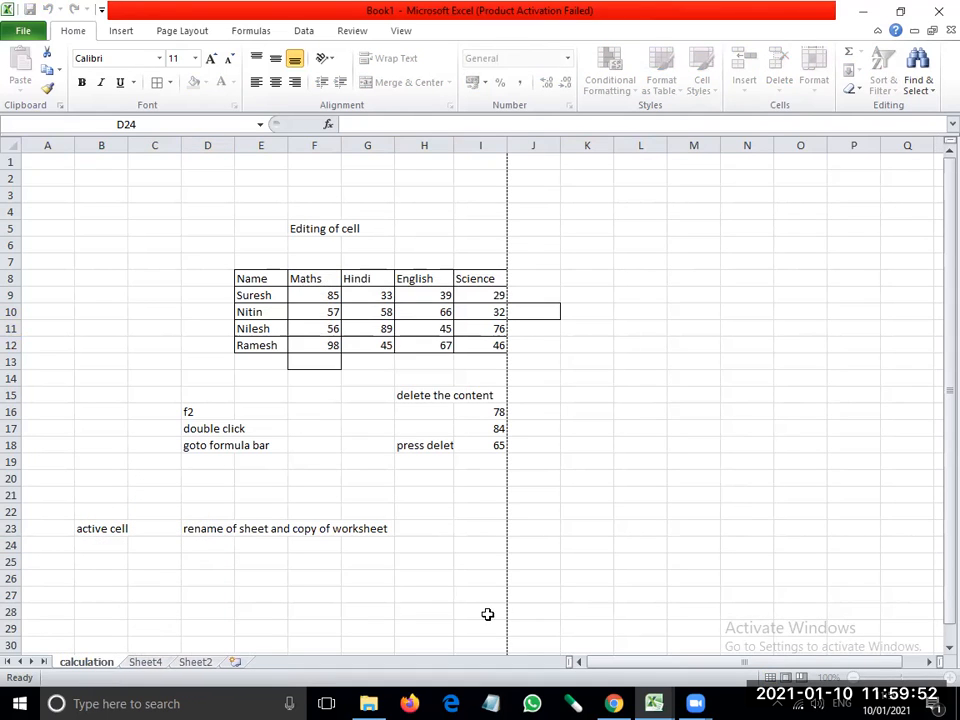
click(266, 592)
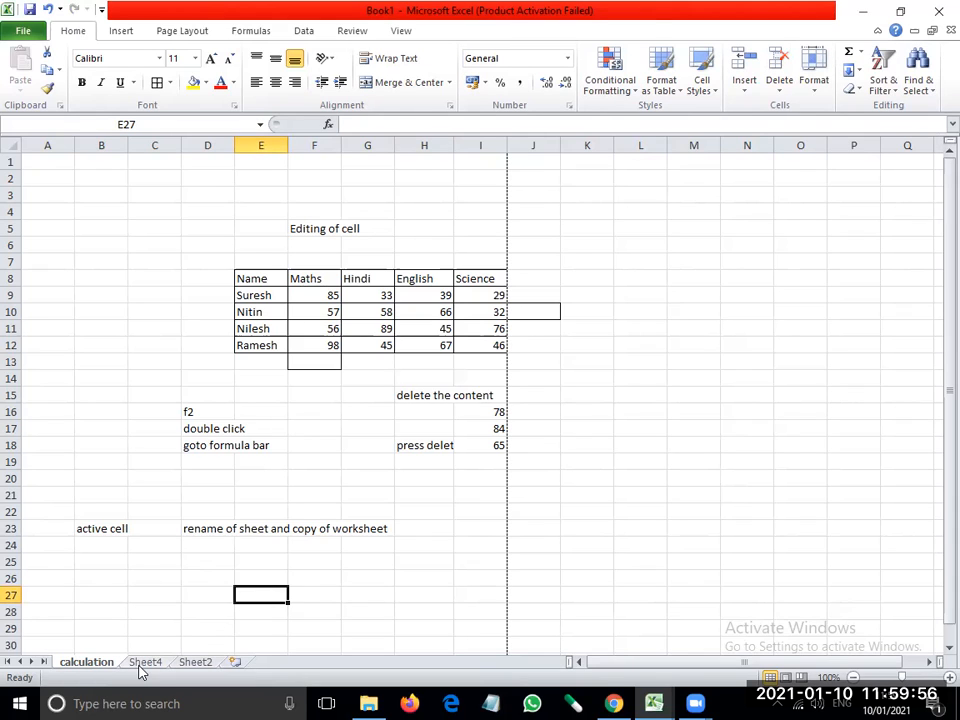
right_click(82, 665)
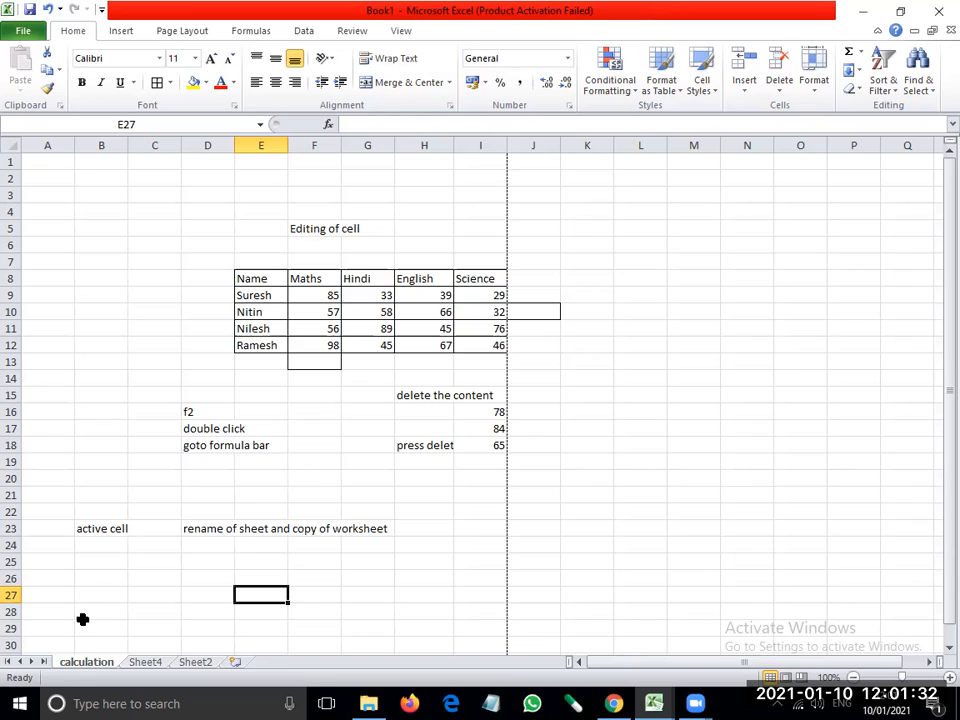
right_click(113, 662)
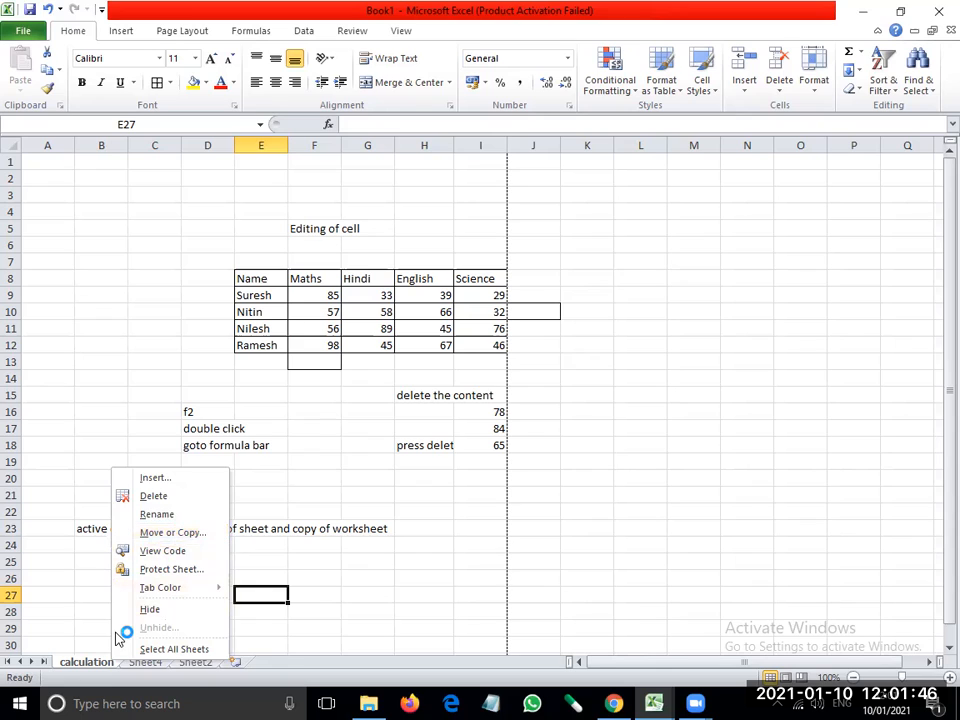
key(Escape)
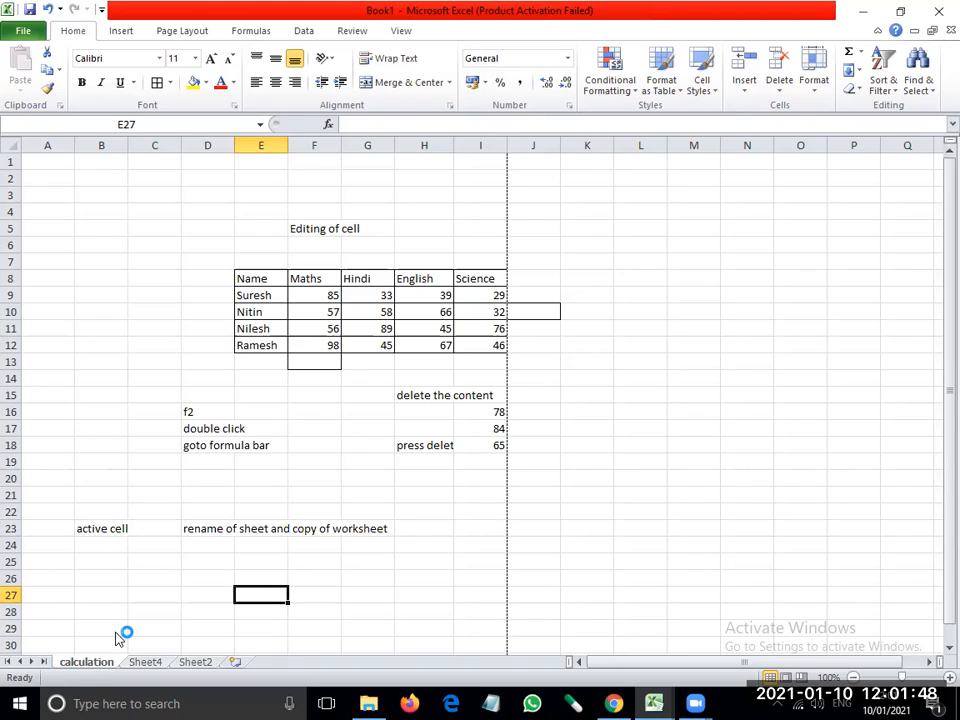
Move the calculation sheet behind Sheet4 and place Sheet2 first in the workbook
drag(106, 660, 220, 657)
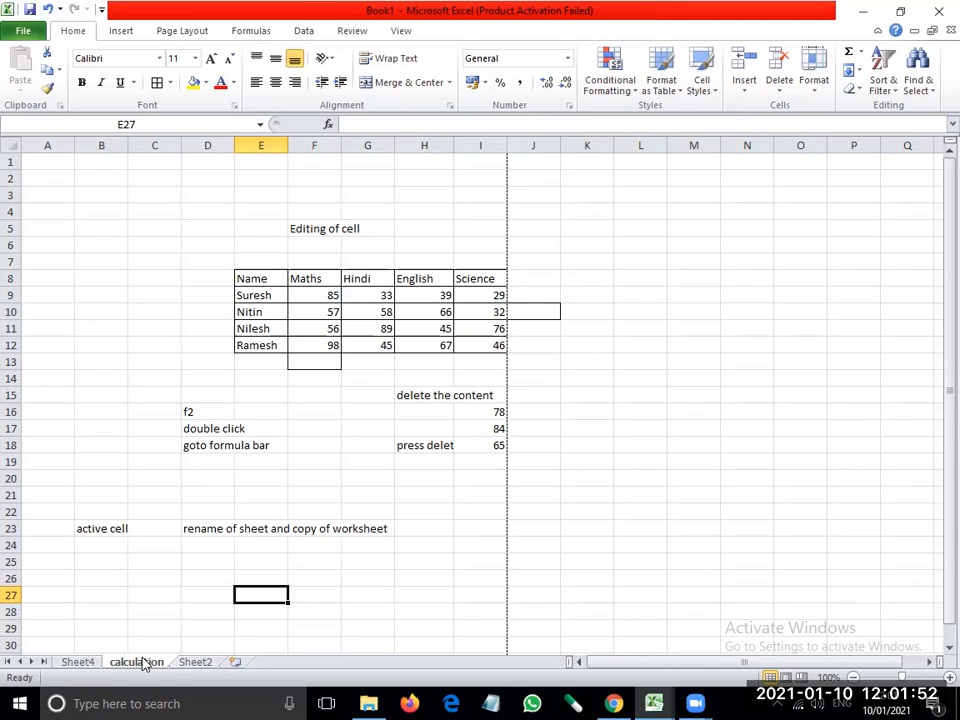
click(216, 656)
drag(73, 636, 7, 677)
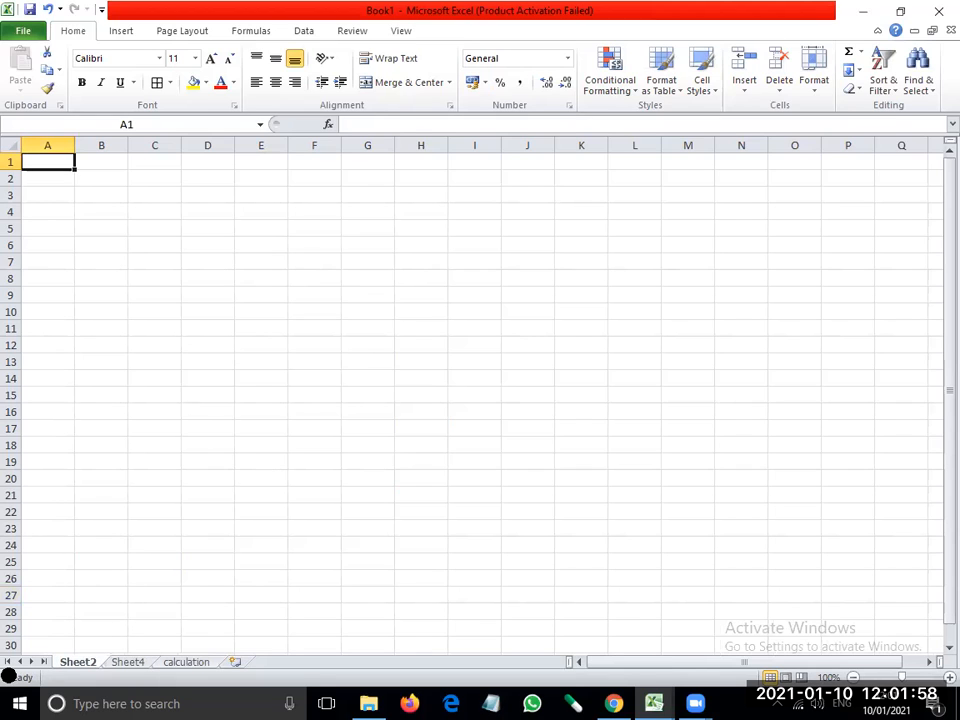
Return to the calculation sheet and move it in front of Sheet2
key(ctrl+Page_Down)
key(ctrl+Page_Down)
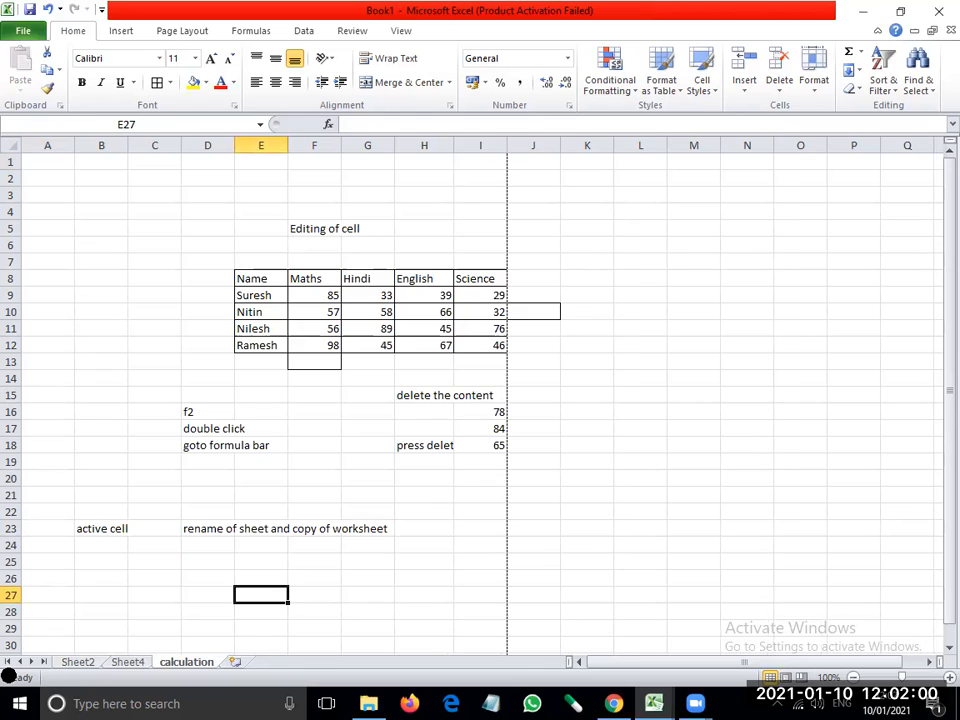
drag(186, 661, 68, 662)
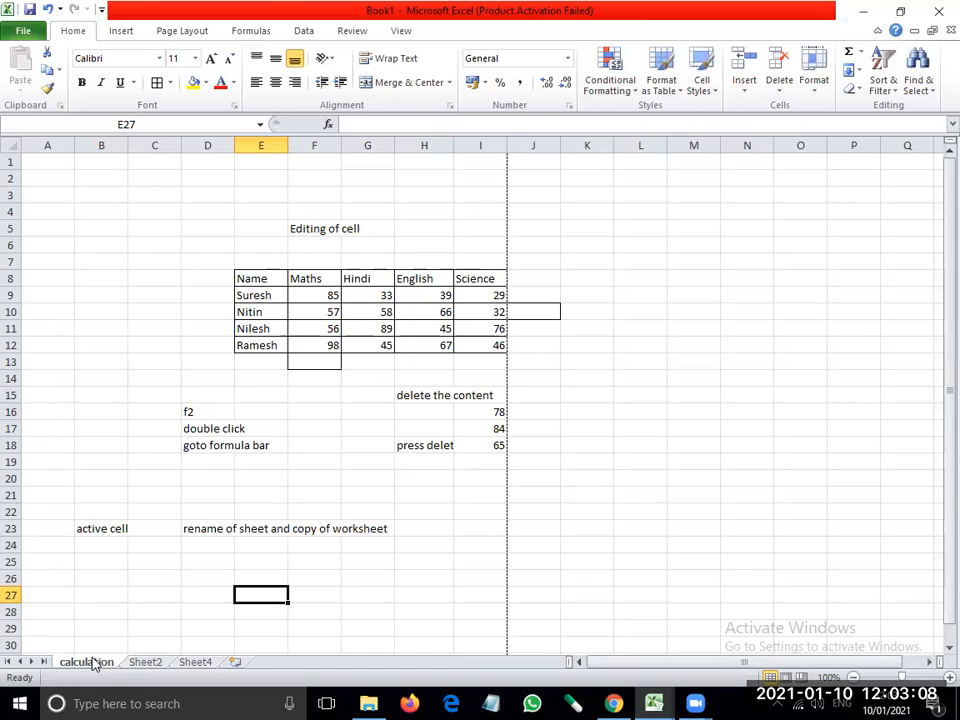
Move the calculation sheet before Sheet4 within Book1 using the Move or Copy command
right_click(94, 663)
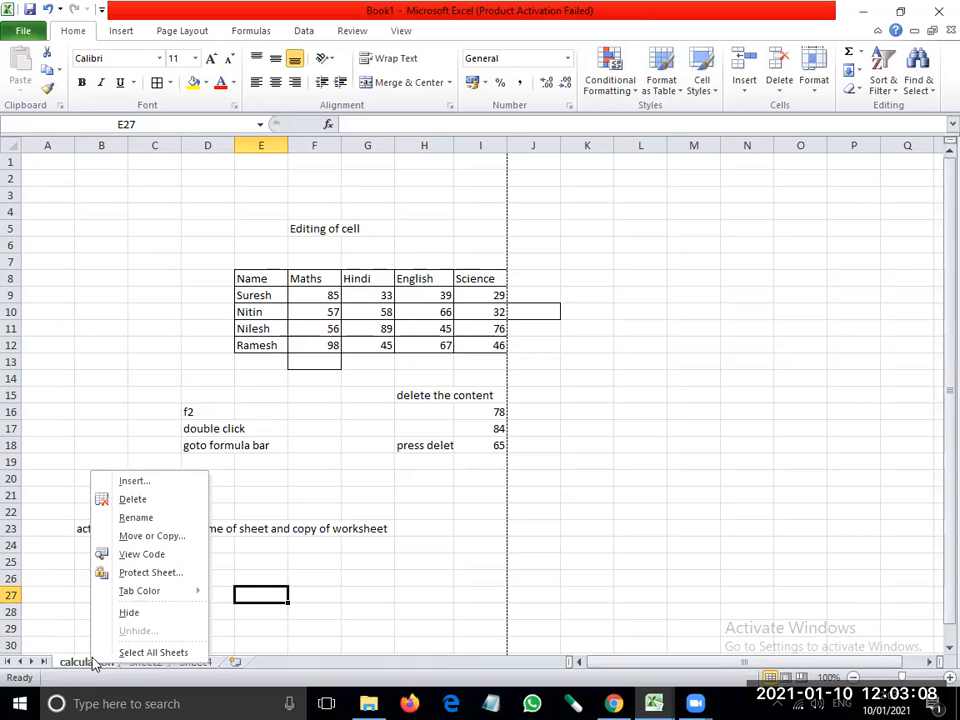
click(155, 538)
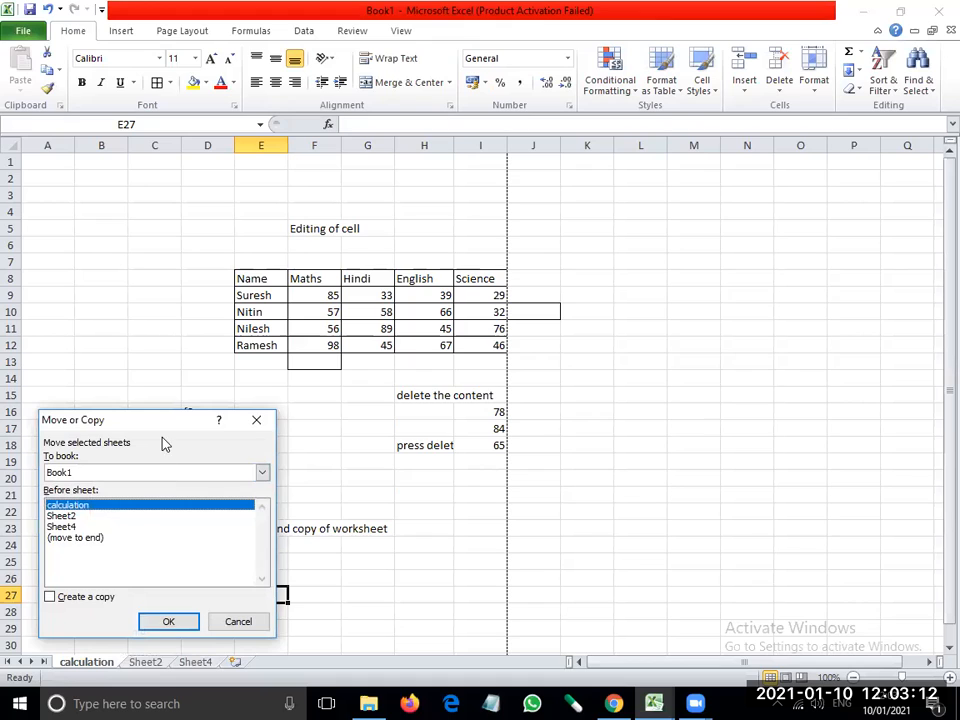
drag(166, 432, 267, 213)
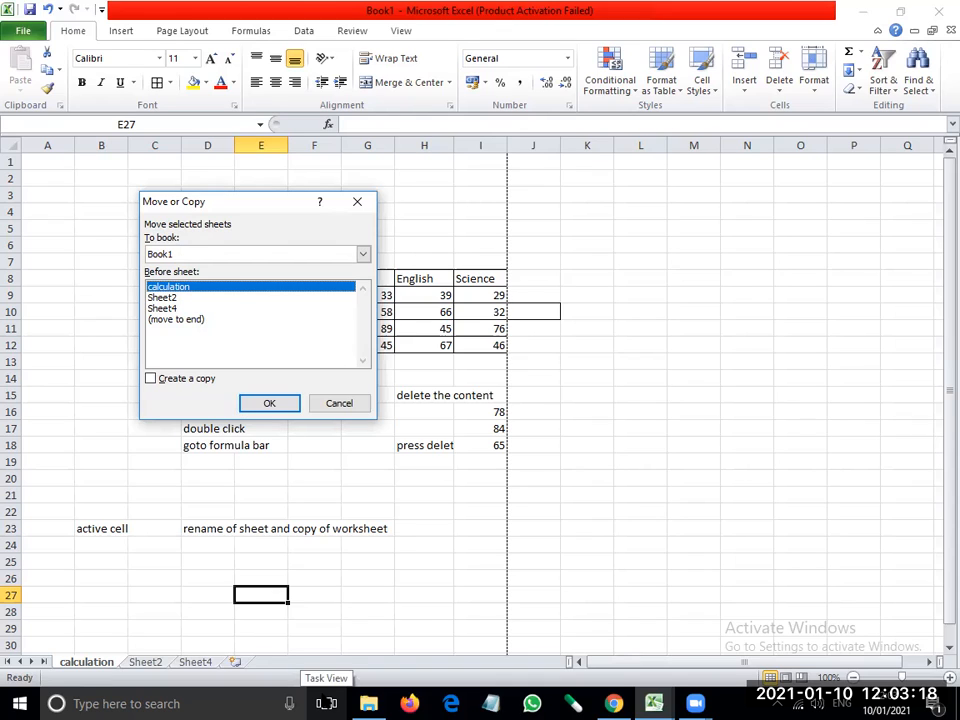
click(160, 309)
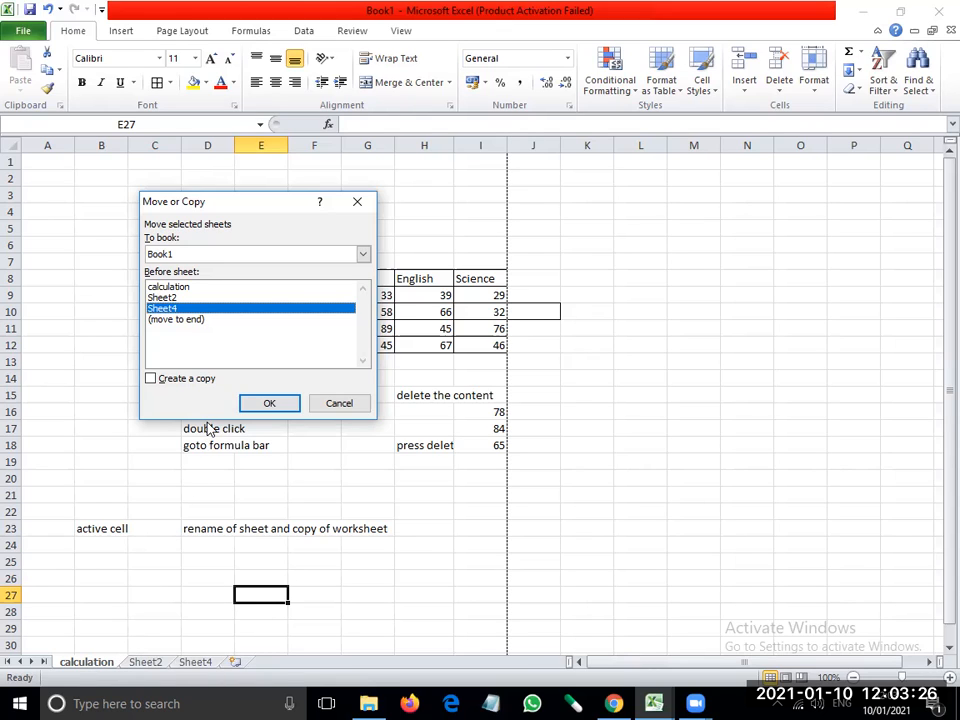
click(200, 255)
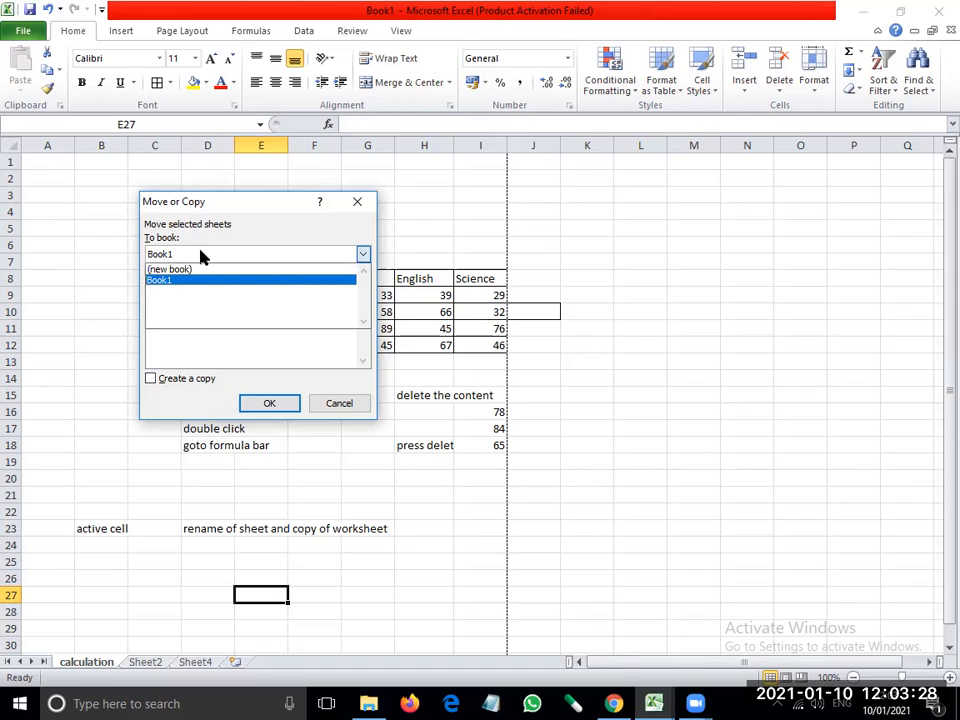
click(200, 255)
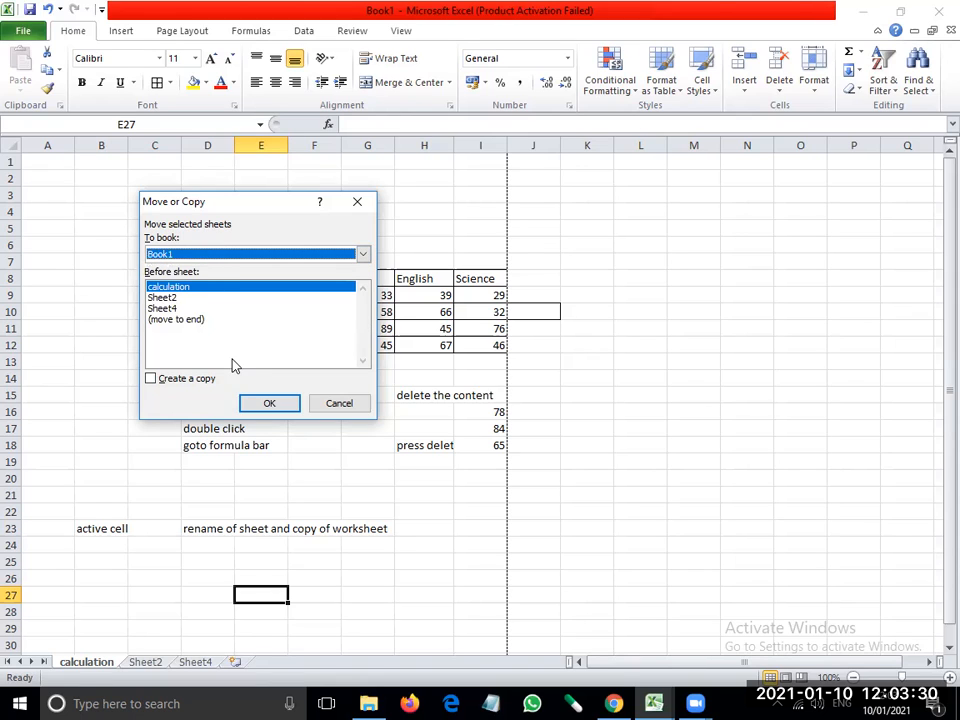
click(172, 309)
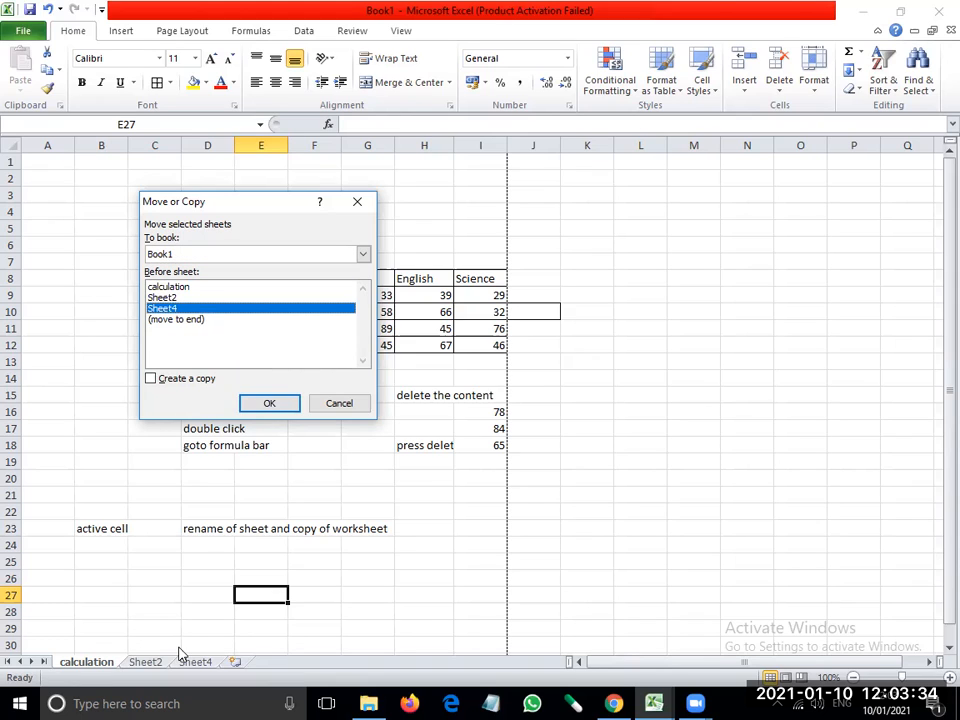
click(267, 407)
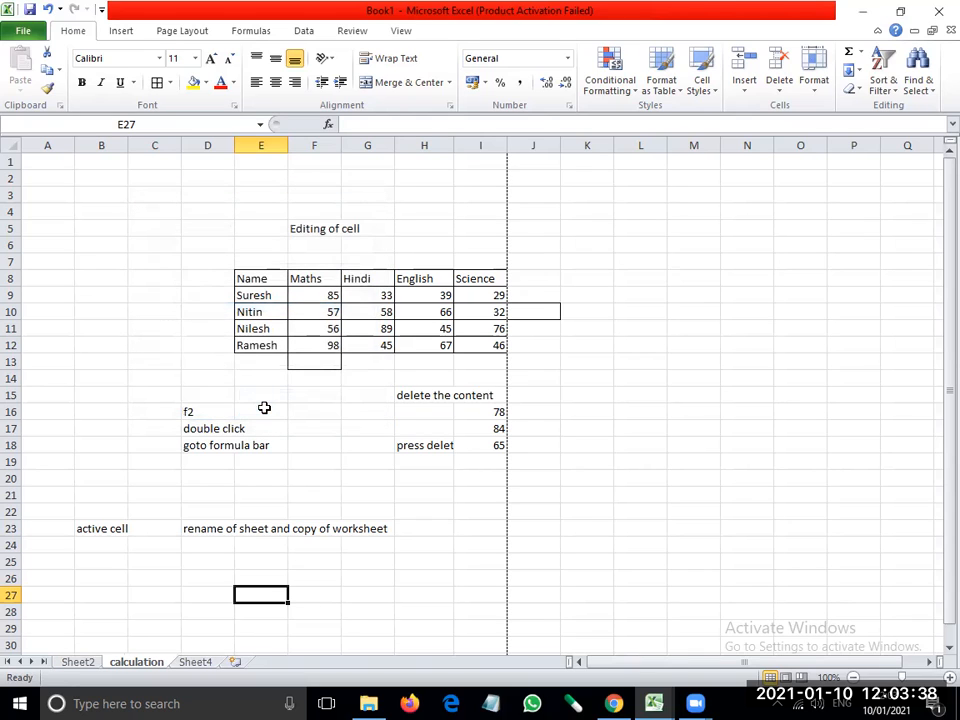
Try the Move or Copy command with calculation itself as the sheet to place it before
right_click(113, 665)
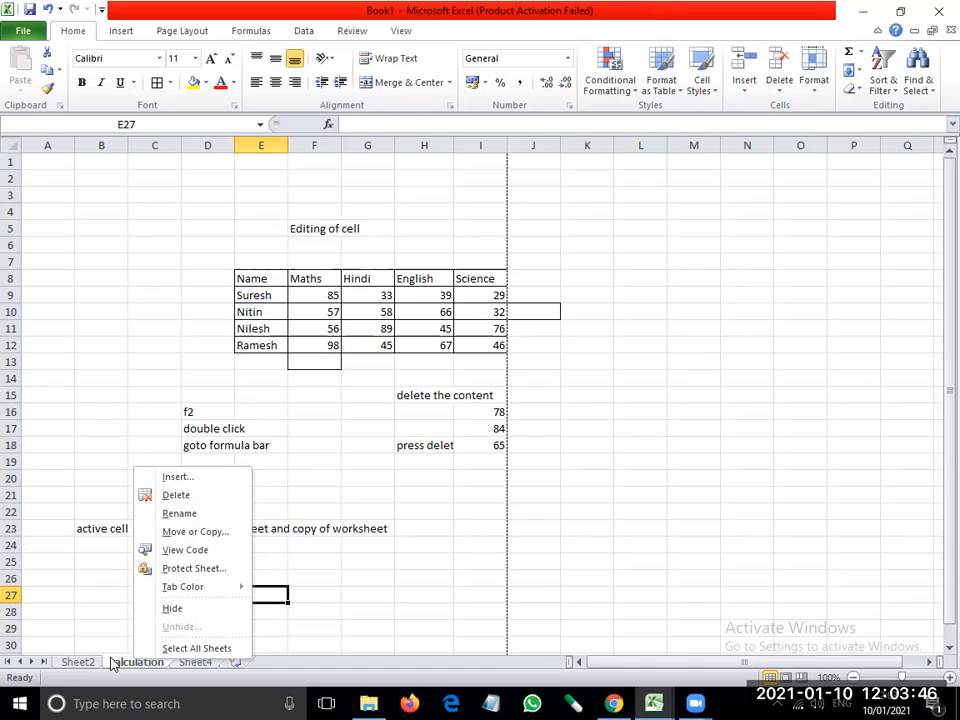
click(196, 537)
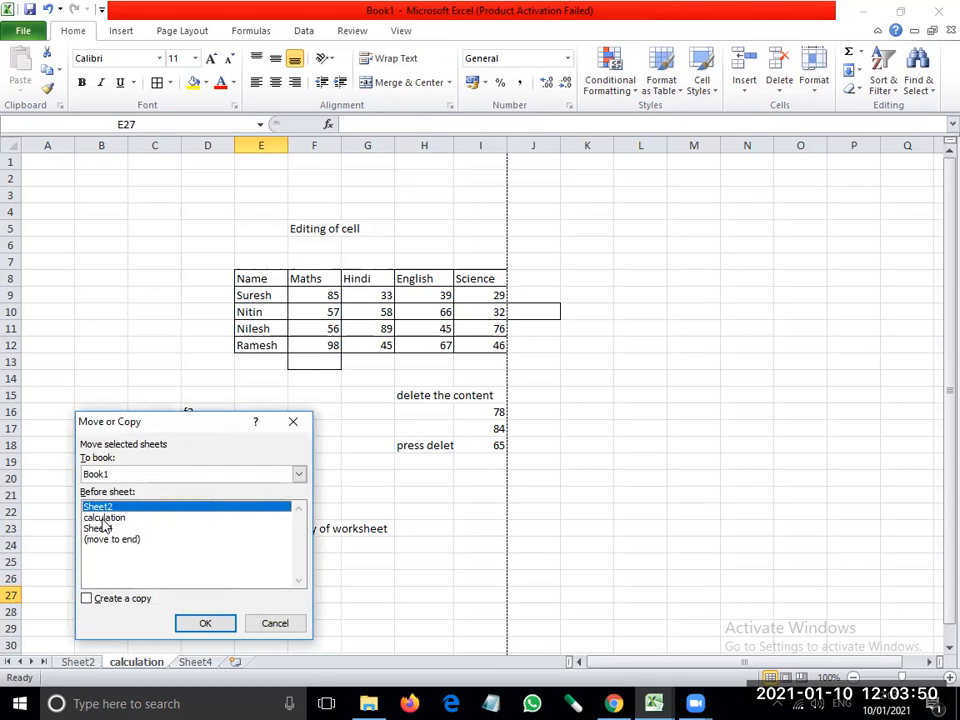
click(103, 519)
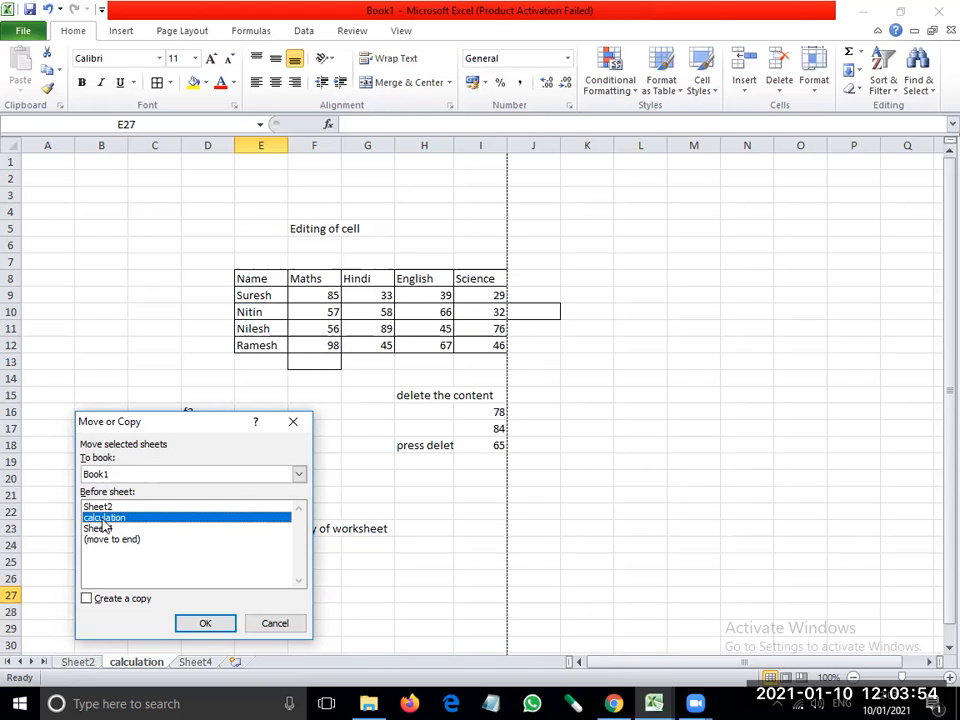
click(201, 623)
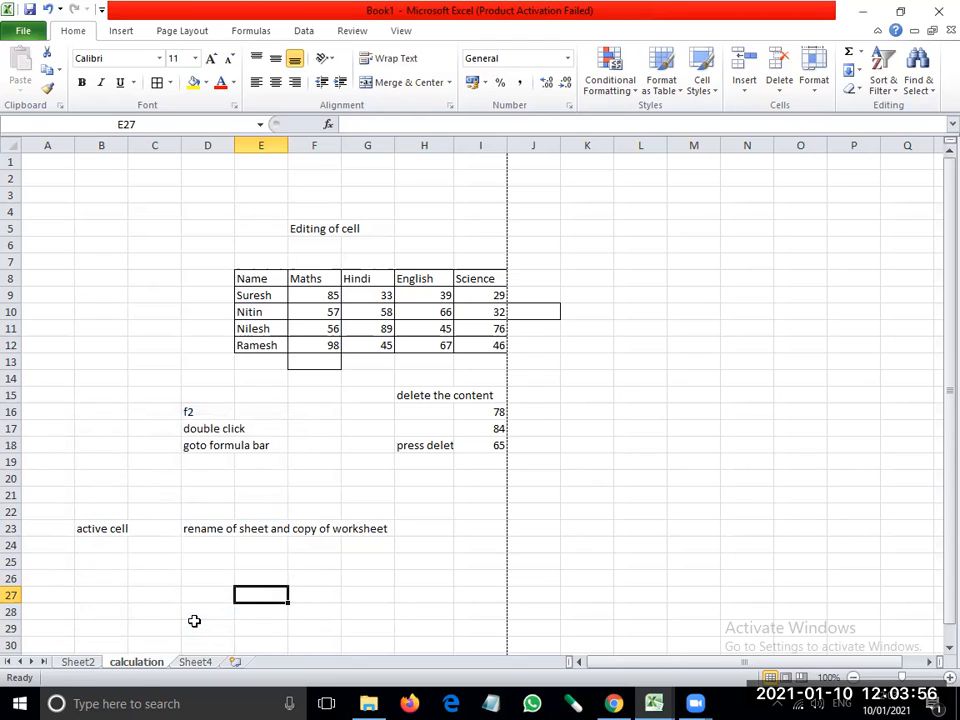
Move the calculation sheet to the end of Book1 with the Move or Copy command
right_click(135, 662)
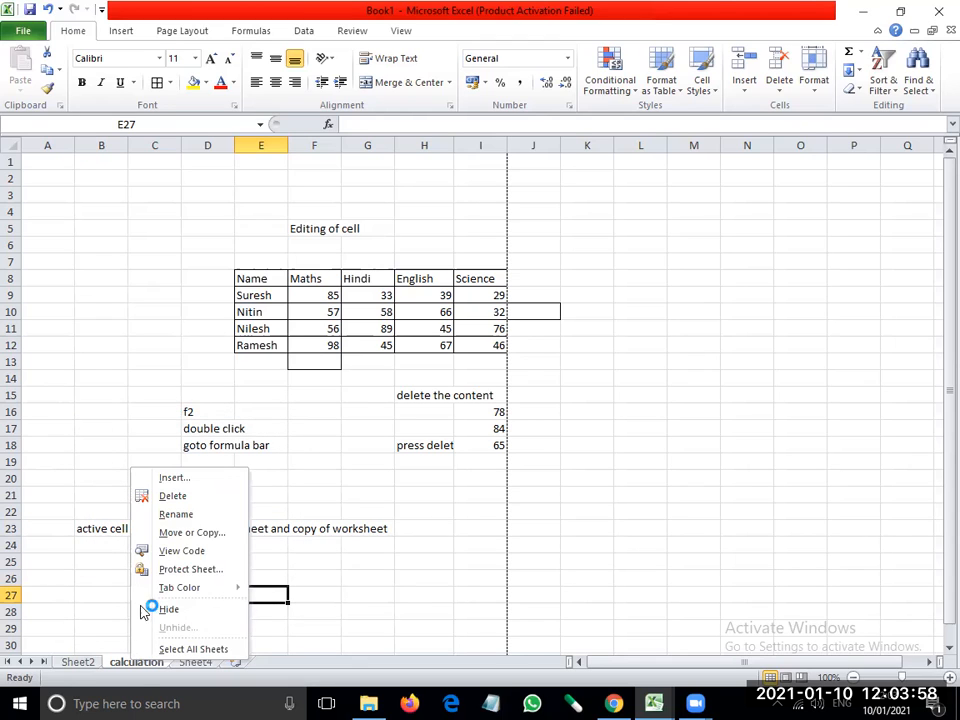
click(166, 535)
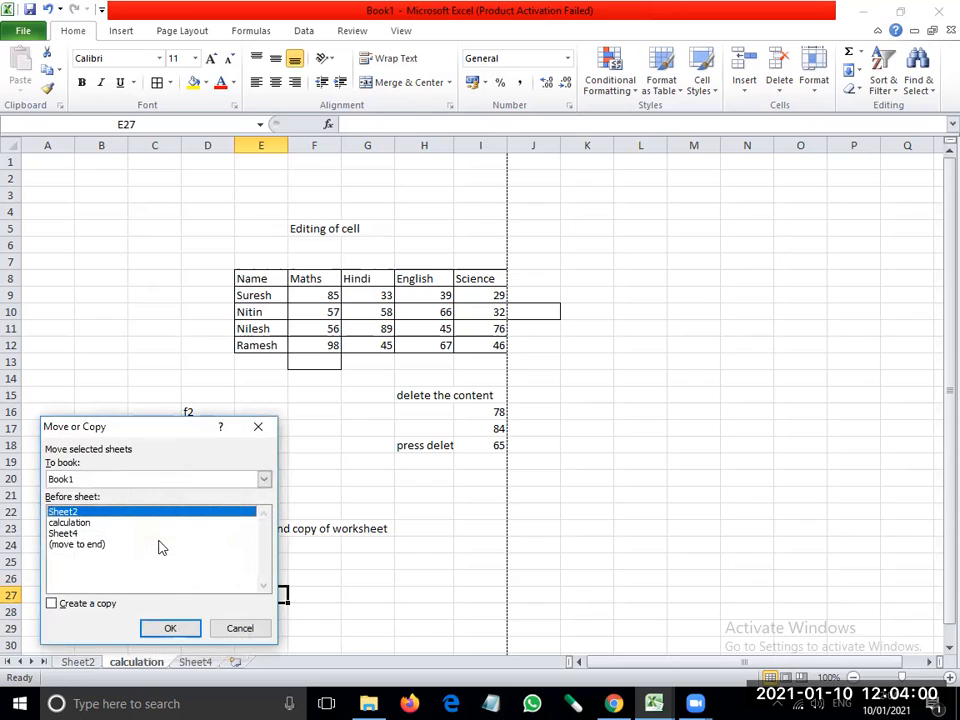
click(73, 544)
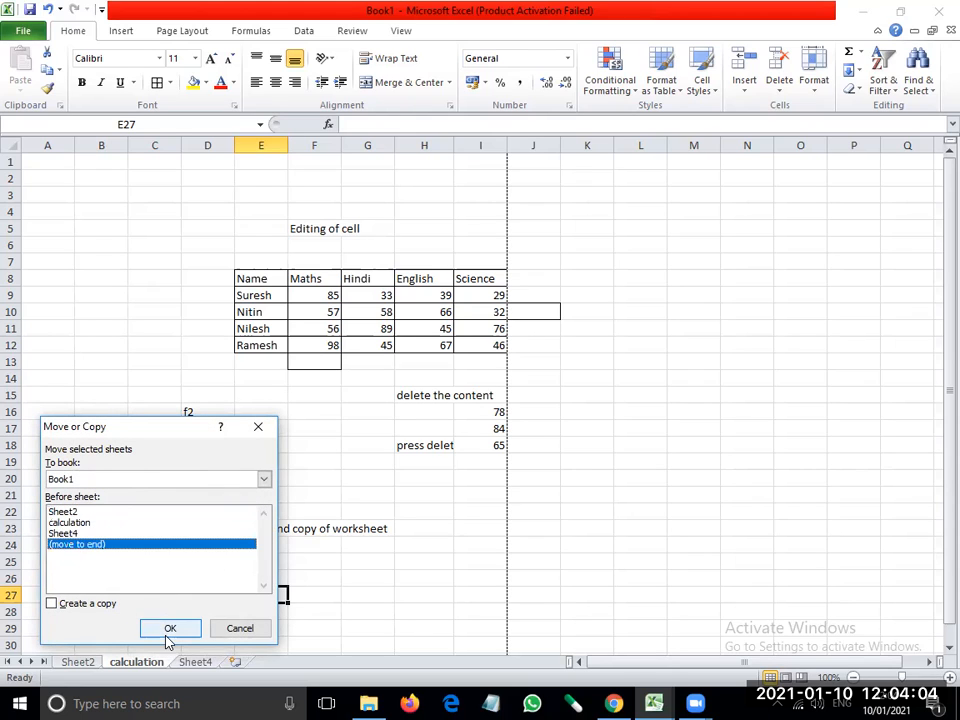
click(168, 630)
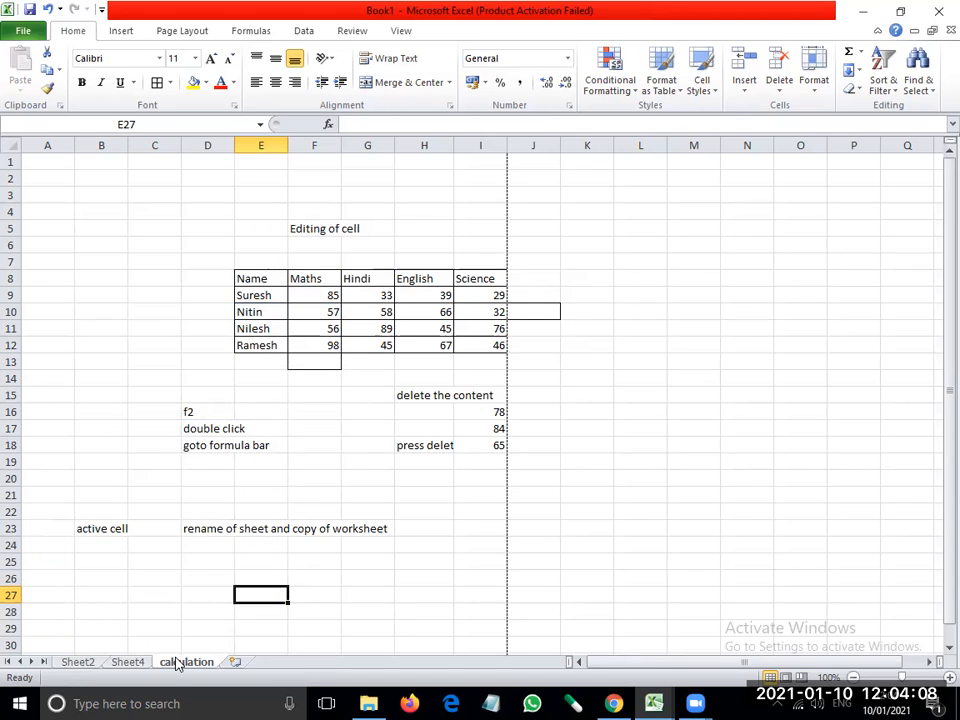
Try moving the calculation sheet before itself from its place at the end of the workbook
right_click(176, 664)
click(233, 534)
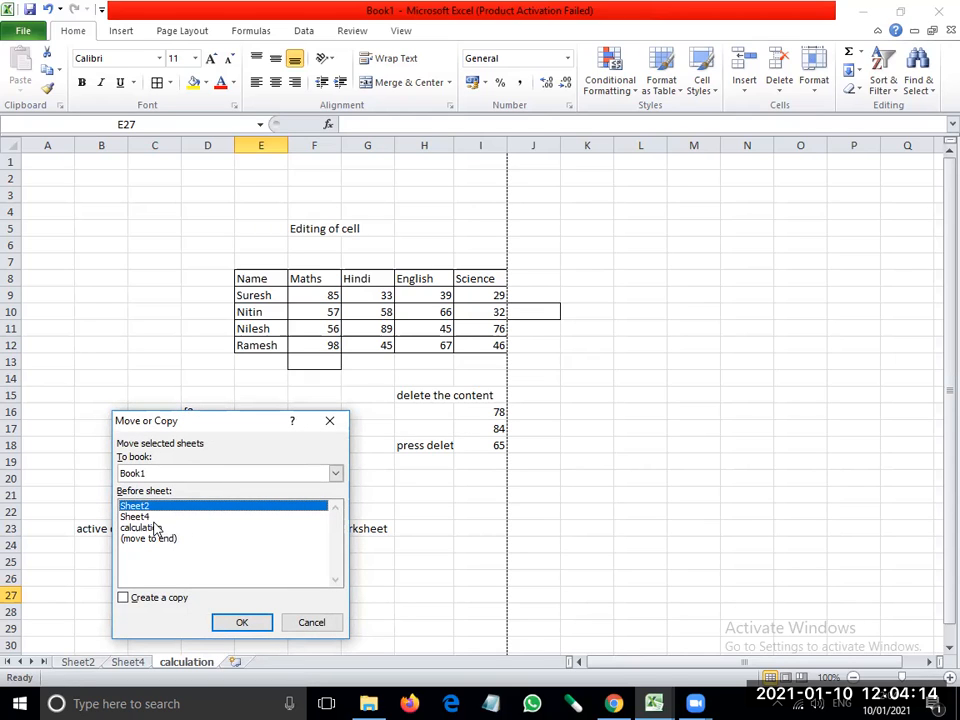
click(155, 528)
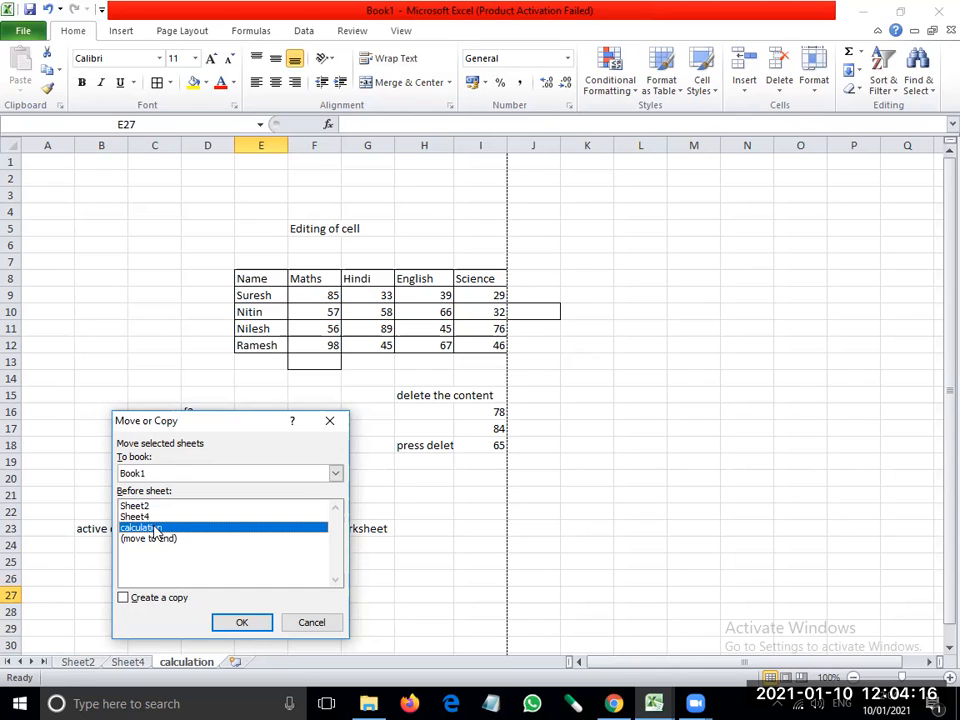
click(222, 620)
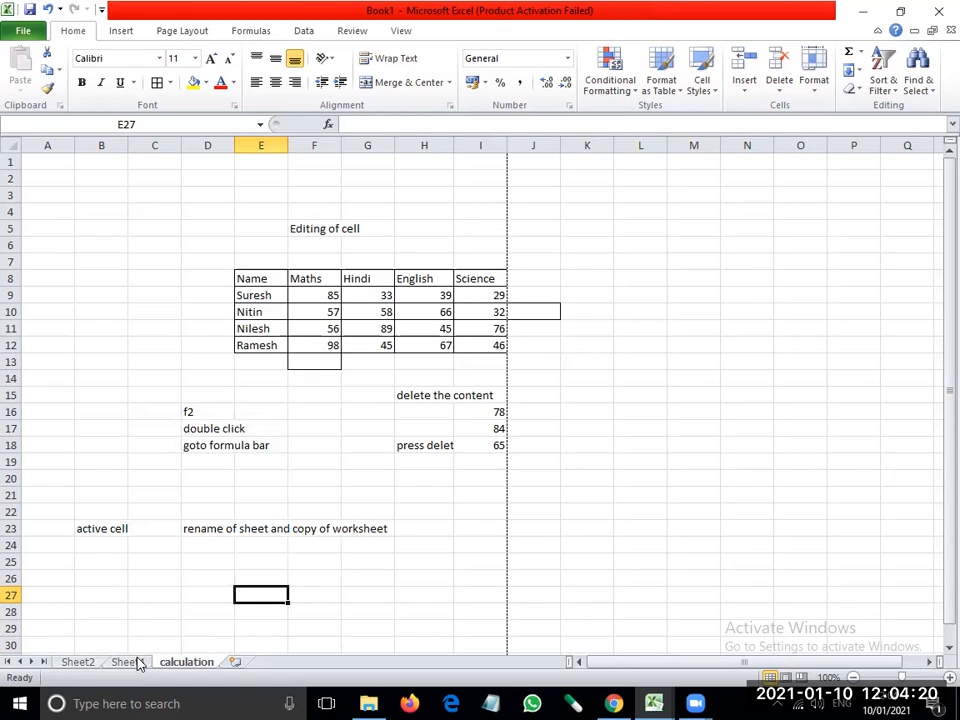
Move the calculation sheet back in front of Sheet2 and create a copy of it before the original in Book1
drag(182, 662, 80, 662)
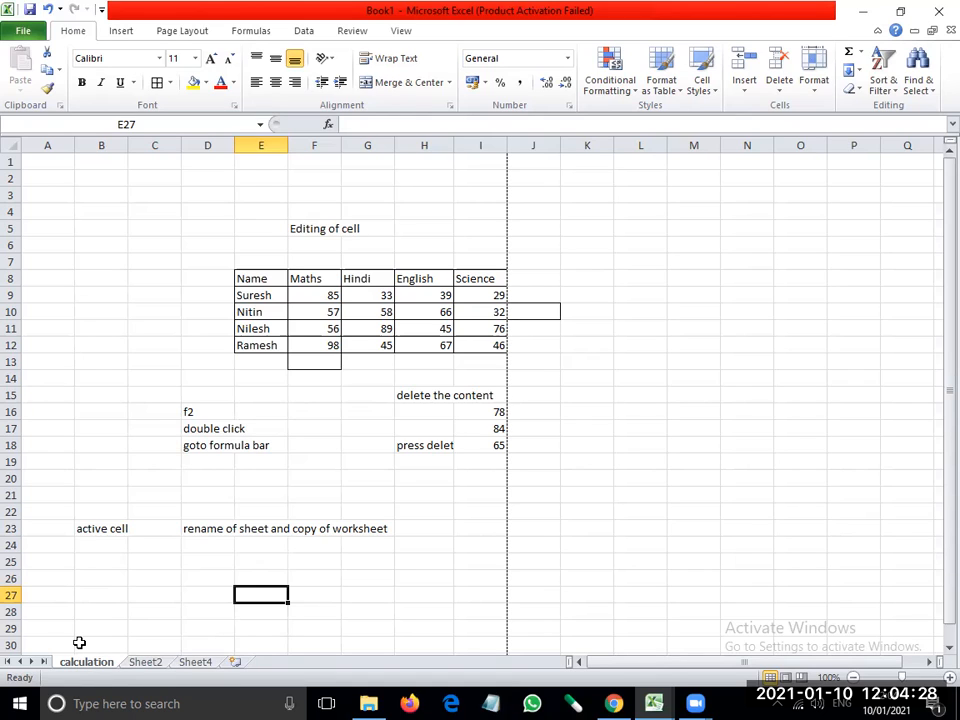
right_click(79, 656)
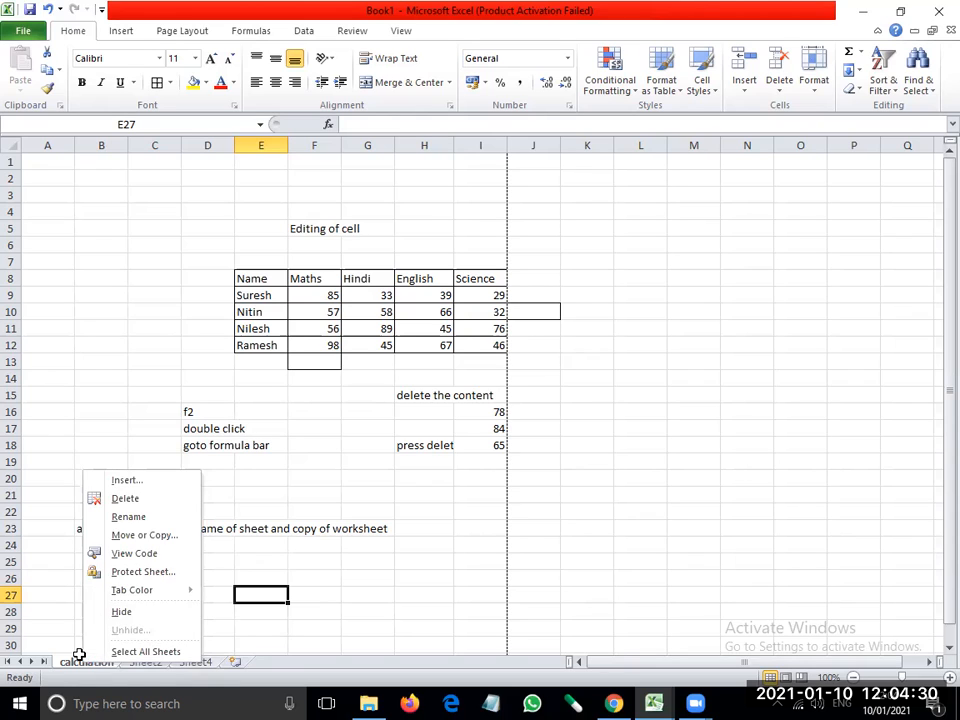
click(162, 541)
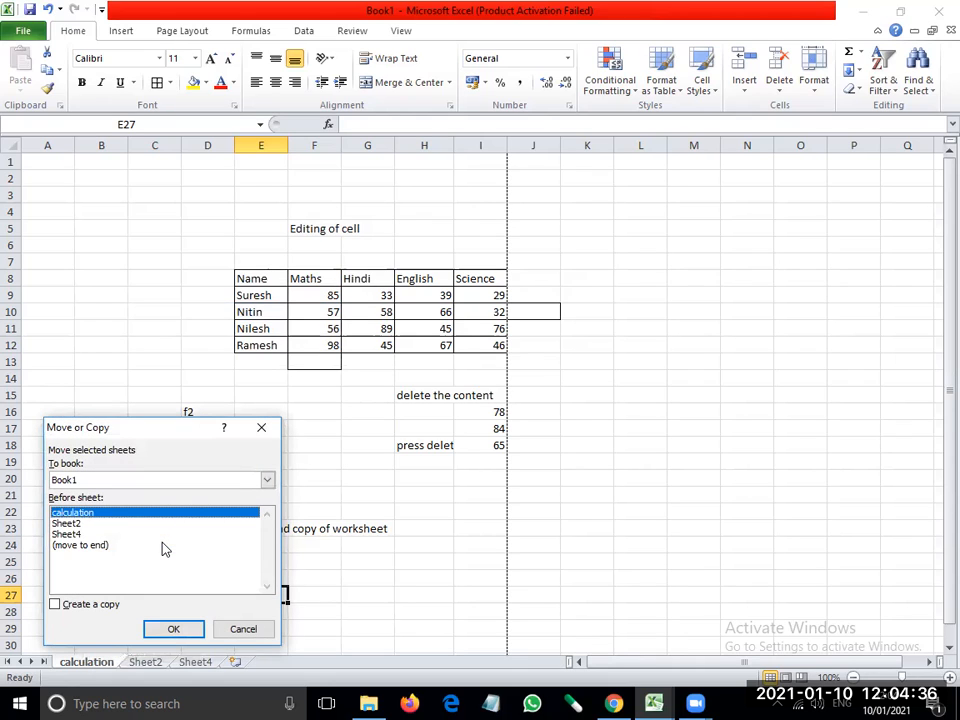
click(55, 604)
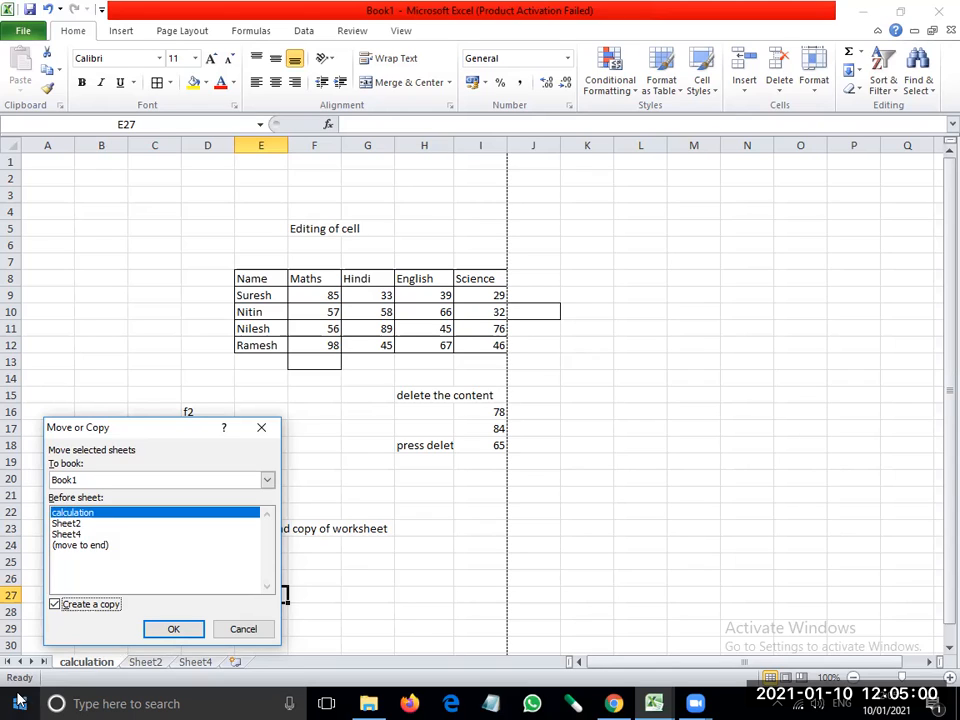
click(170, 630)
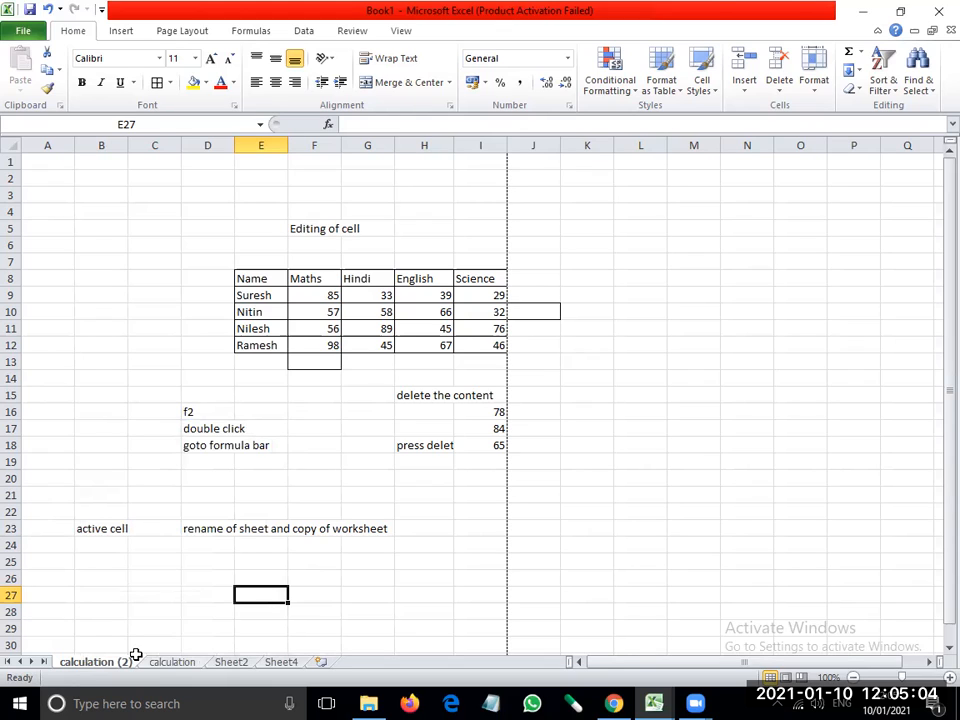
Rename the calculation (2) worksheet as calc
click(136, 655)
click(128, 661)
right_click(133, 658)
click(167, 514)
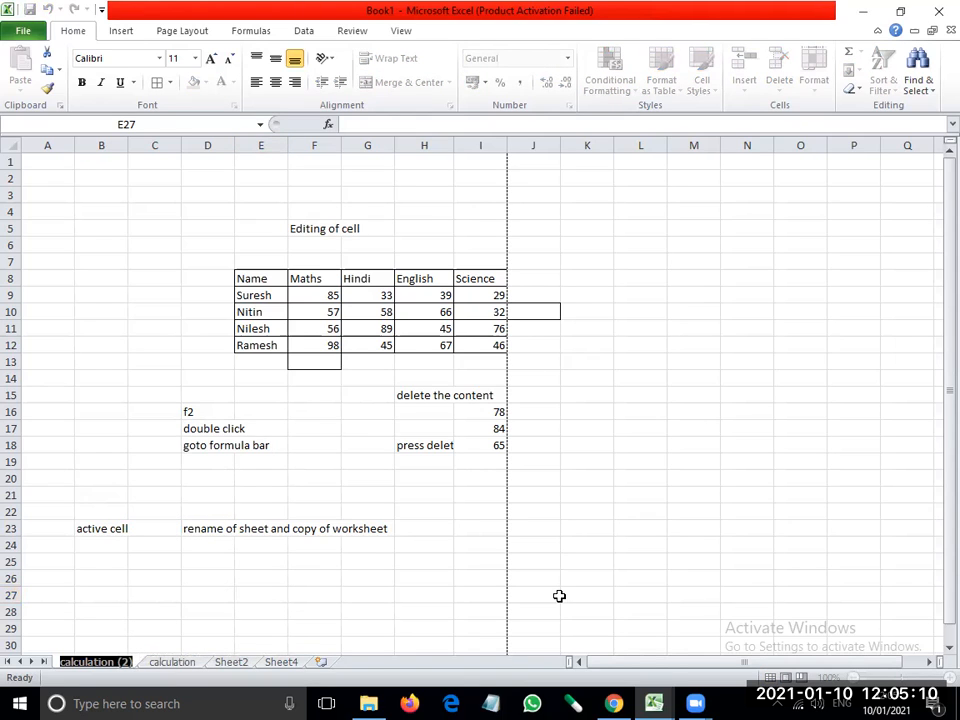
text(cal)
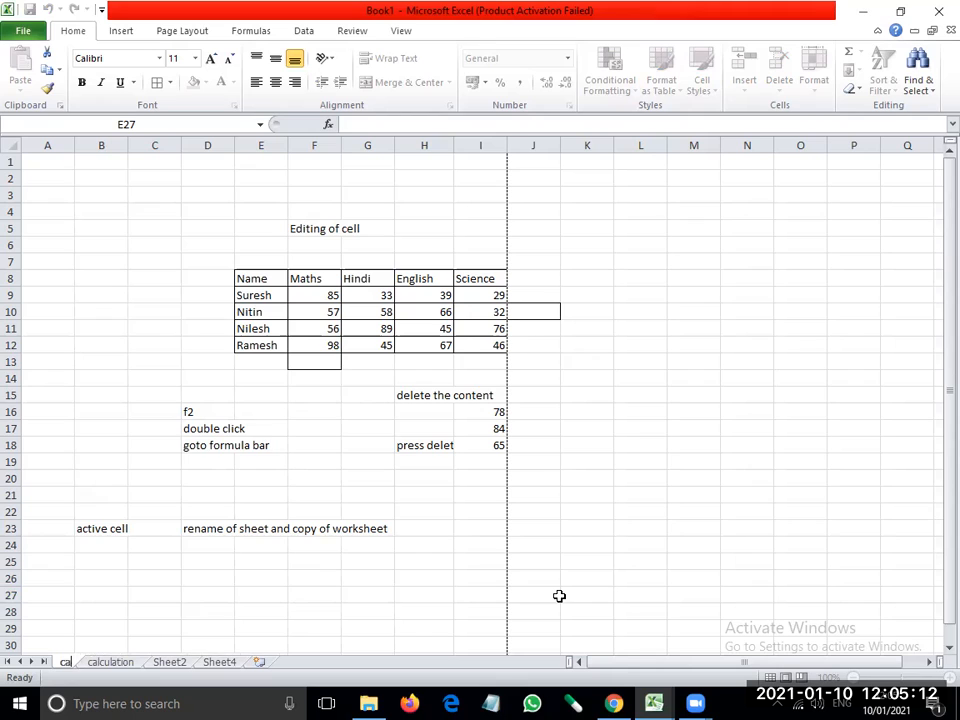
text(c)
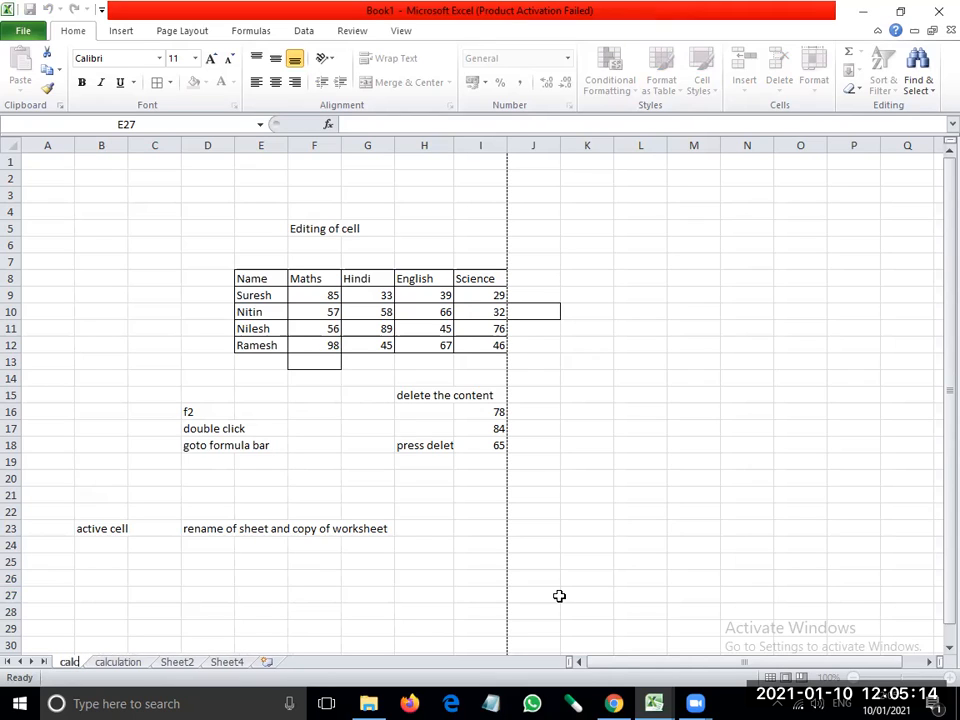
click(120, 424)
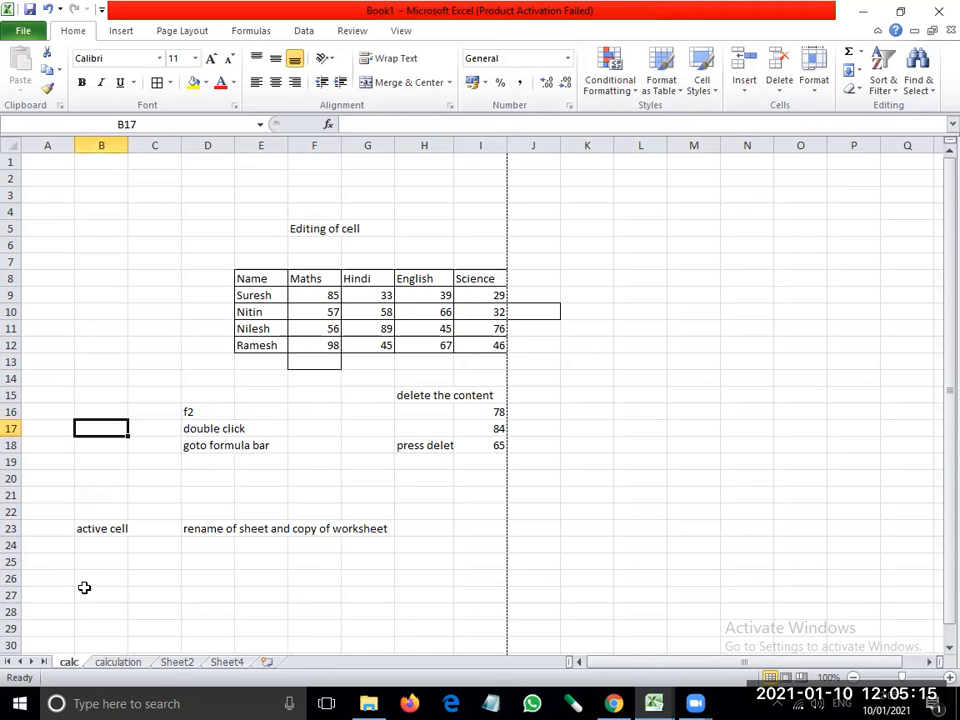
Return to the calculation sheet and enter "insert row column sheet" in cell D25
click(120, 655)
click(72, 663)
key(ctrl+Page_Down)
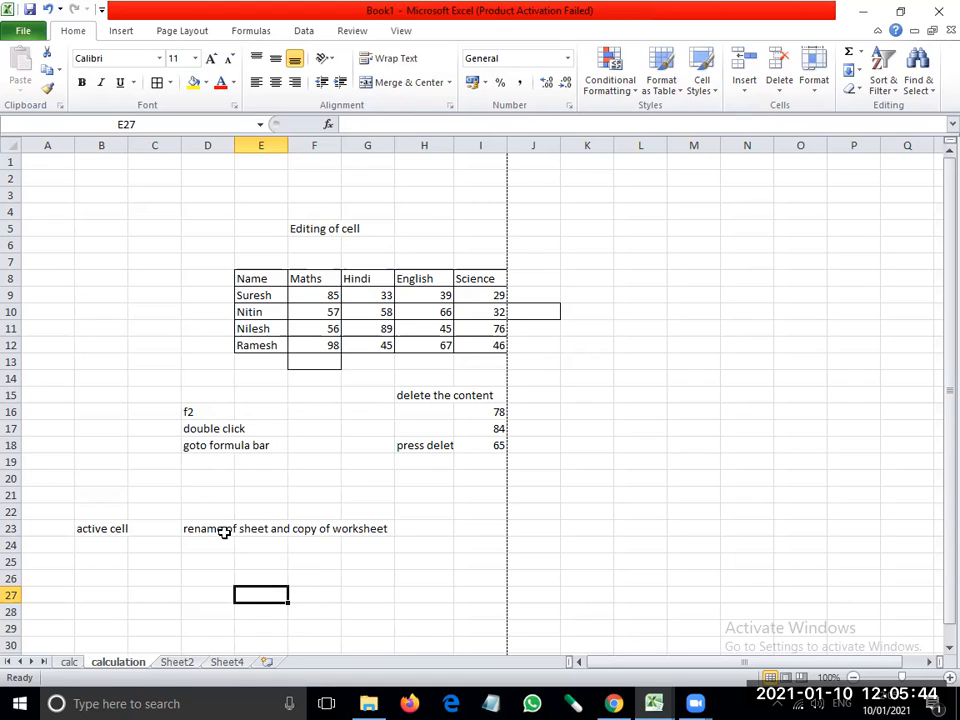
click(216, 562)
text(ins)
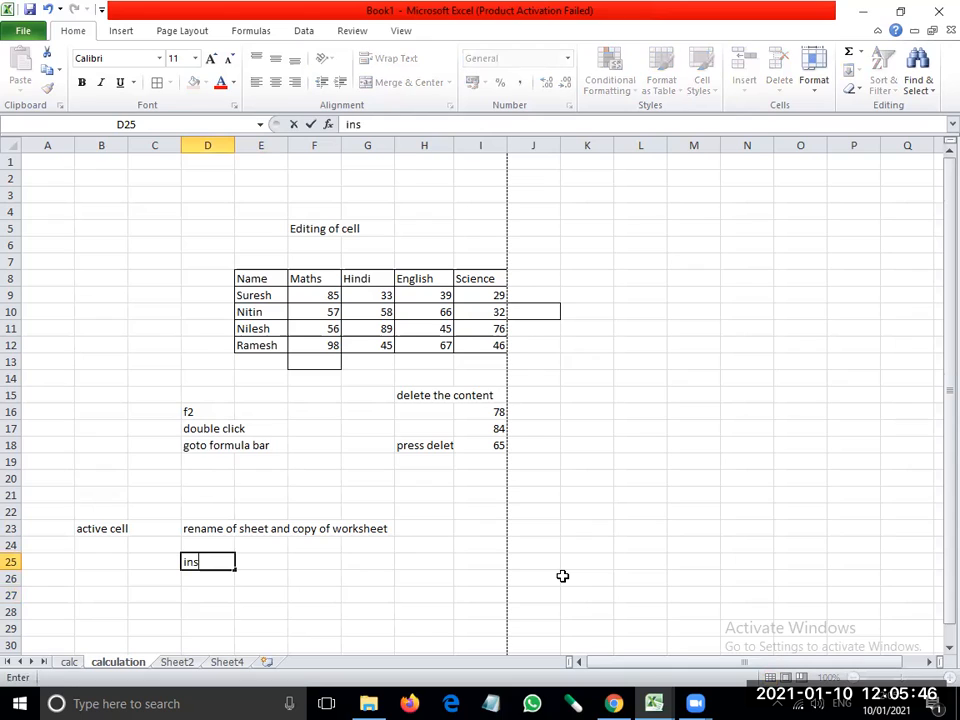
text(ert row column)
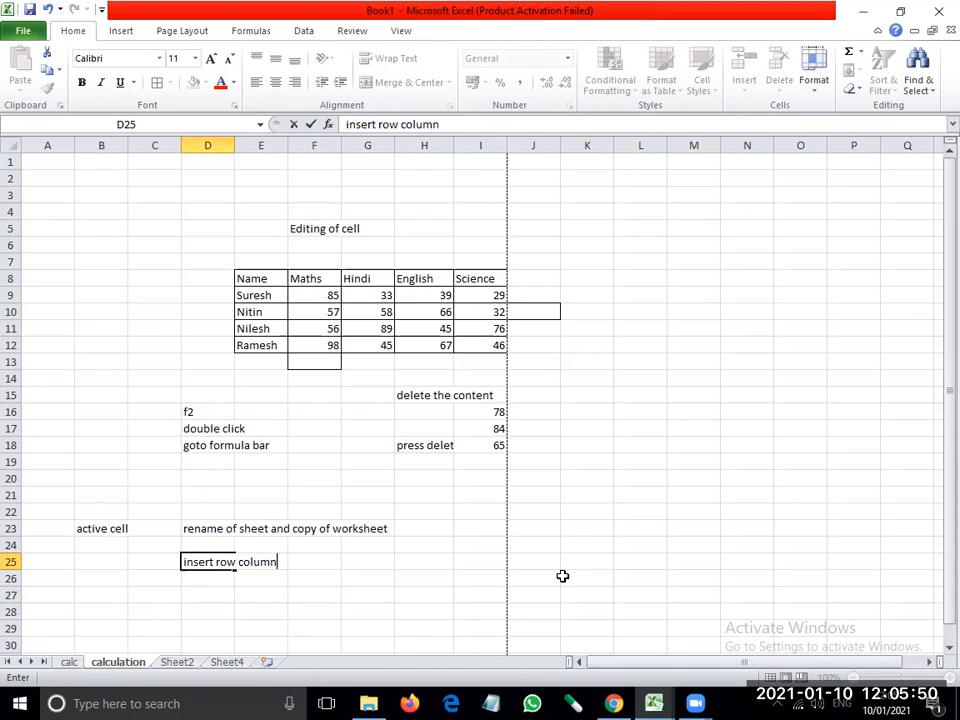
text( sheet)
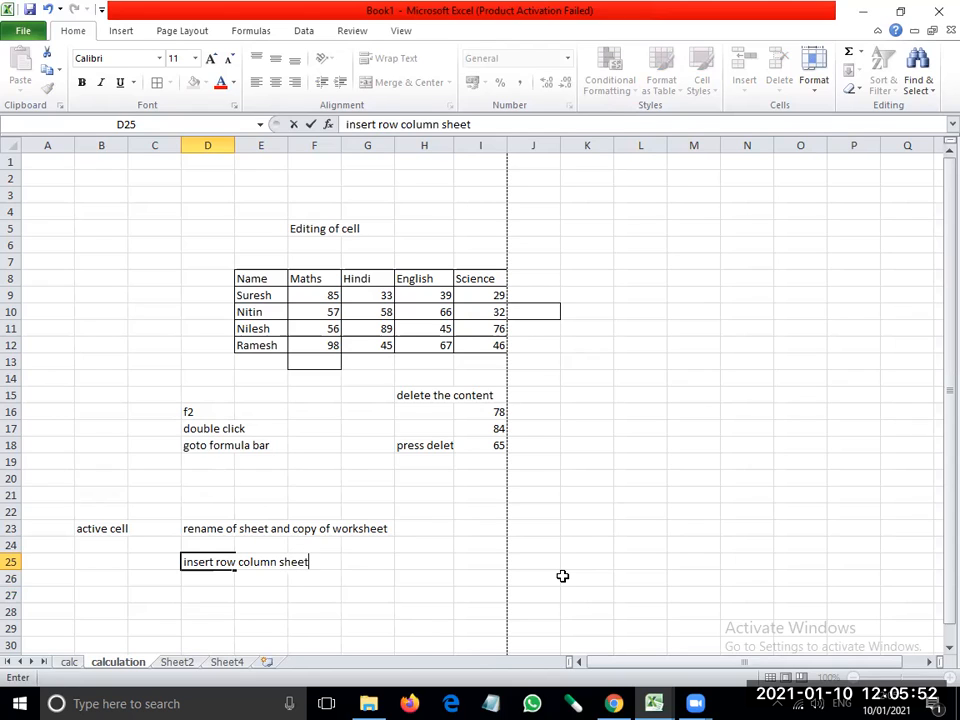
key(Return)
Enter "delete row column sheet" in cell D26 and "Move sheet" in cell D27
text(dele)
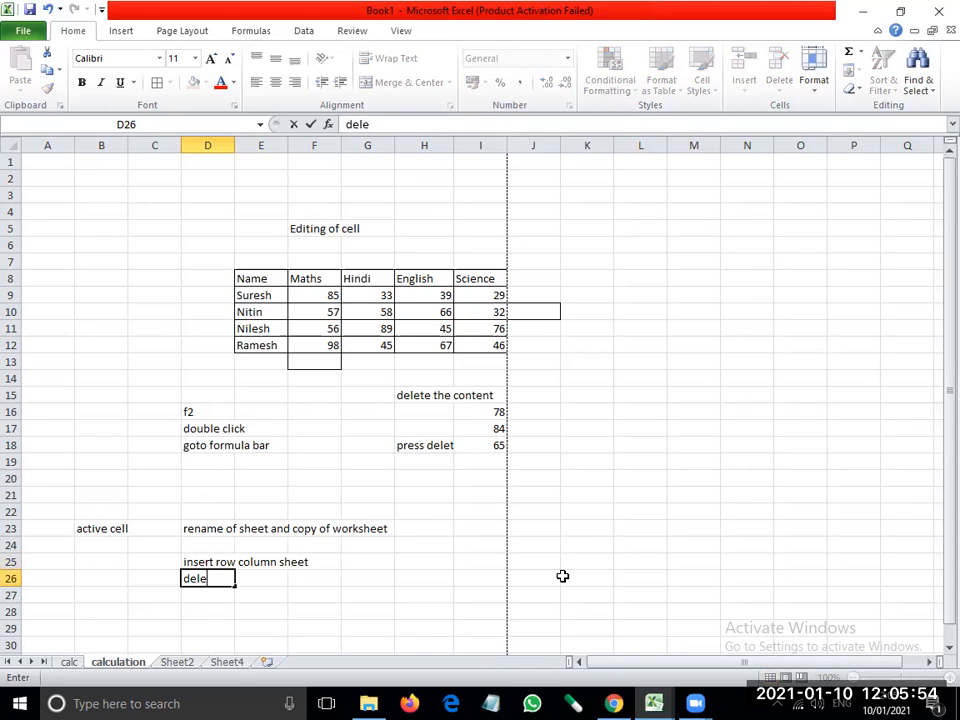
text(te row column)
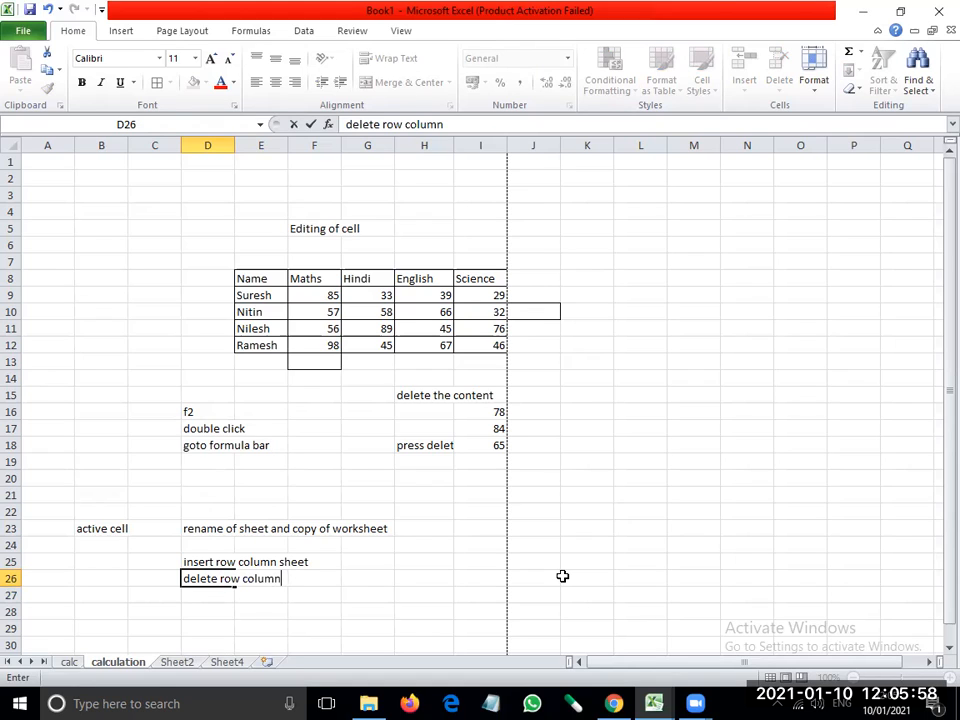
text( sheet)
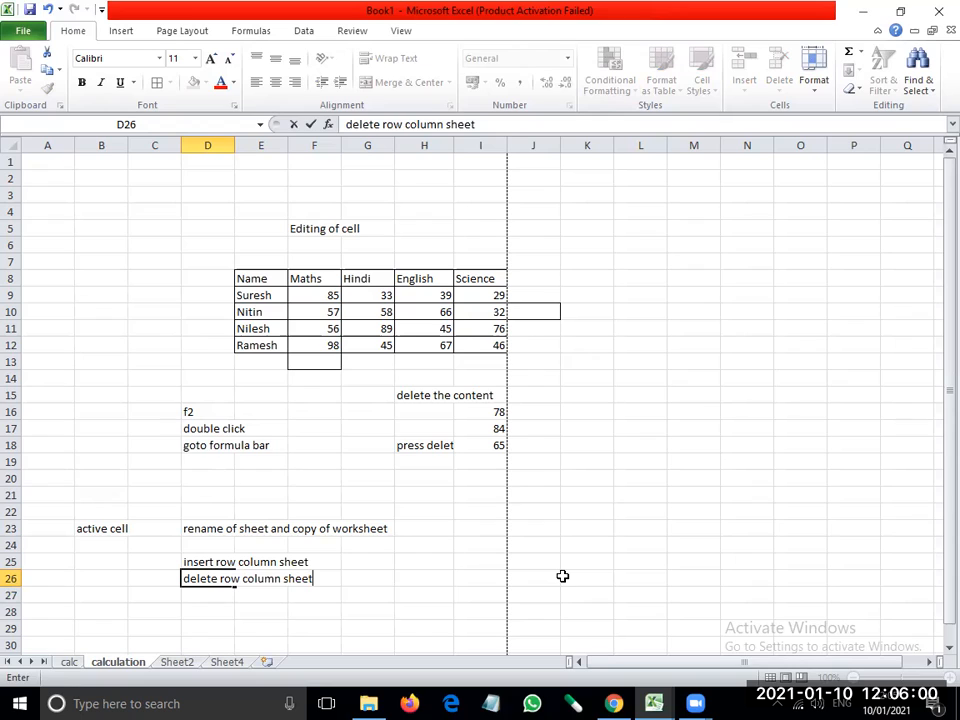
key(Return)
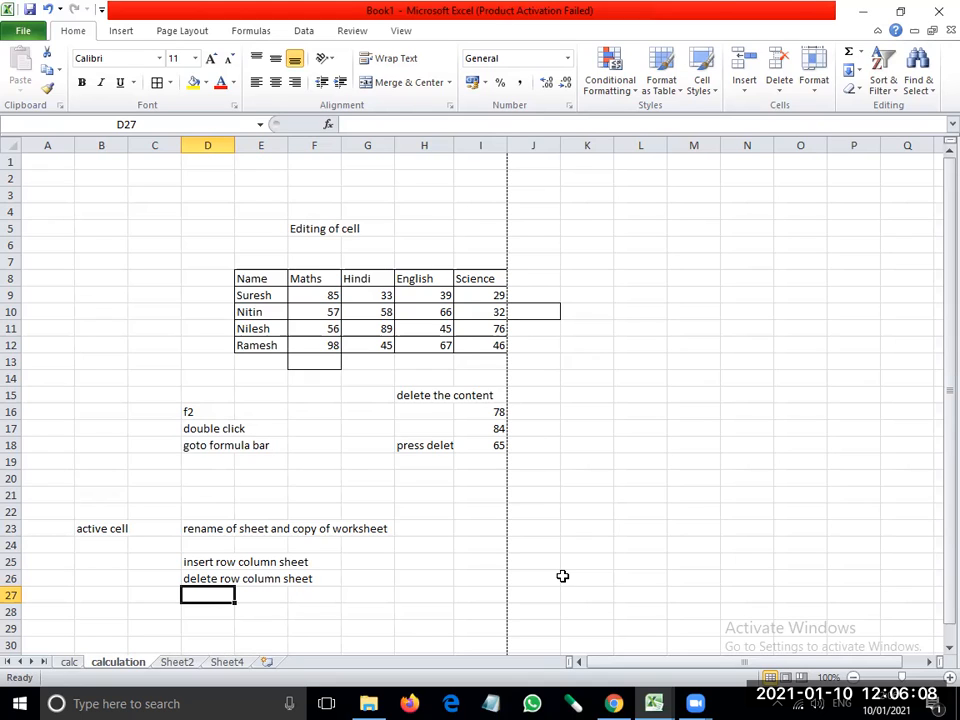
text(Move )
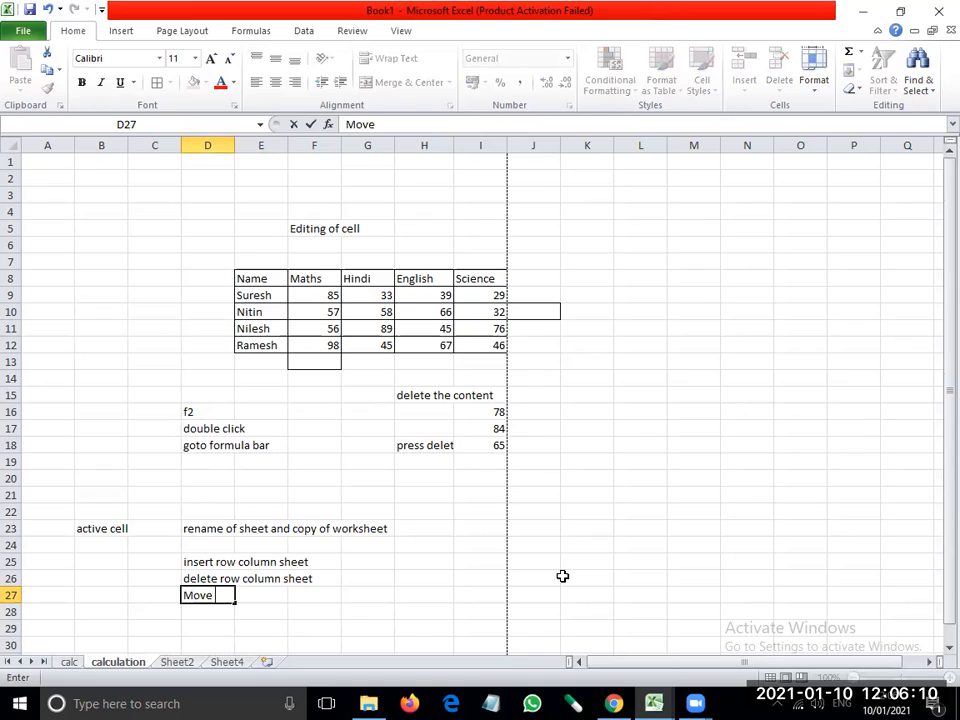
text(sheet)
key(Return)
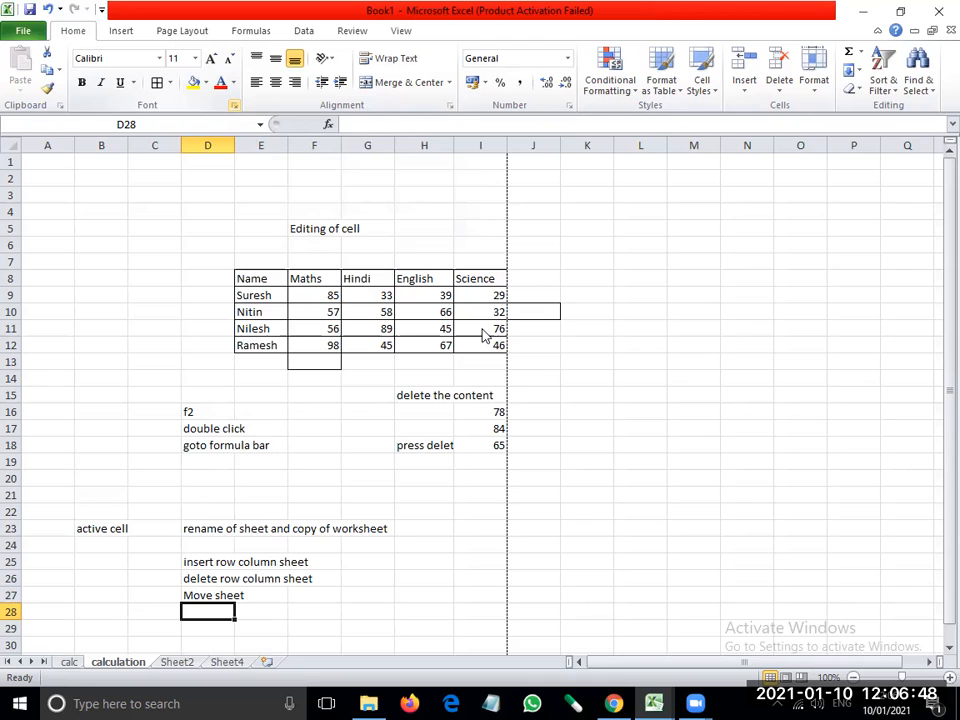
Open the font settings for cell D28 and preview the Cambria, Calibri, AcadEref and Agency FB fonts
key(ctrl+shift+f)
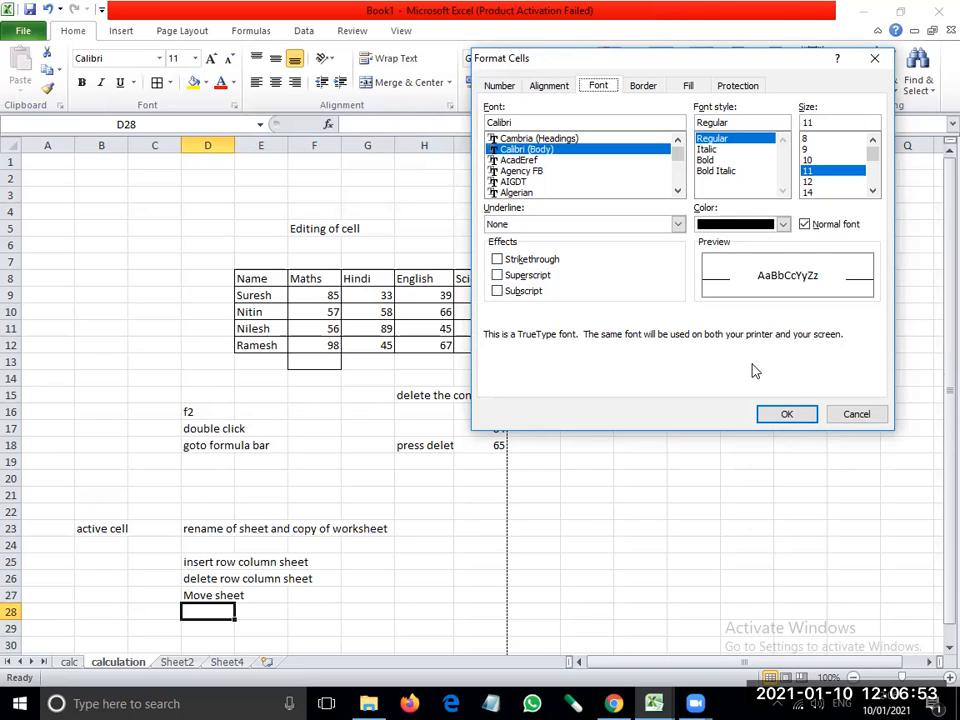
click(855, 414)
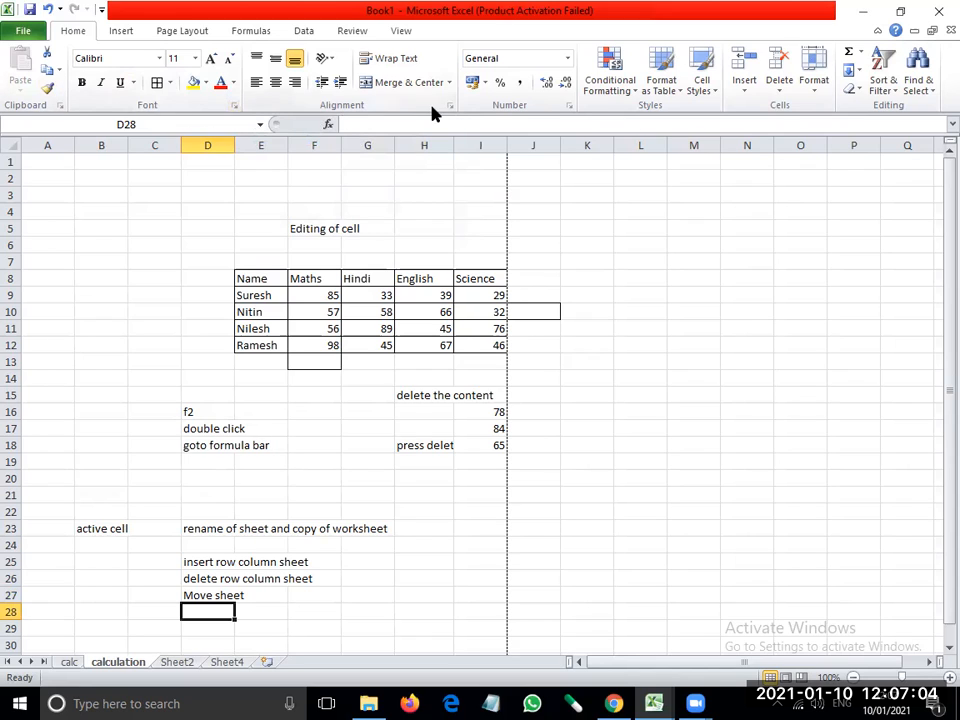
click(234, 107)
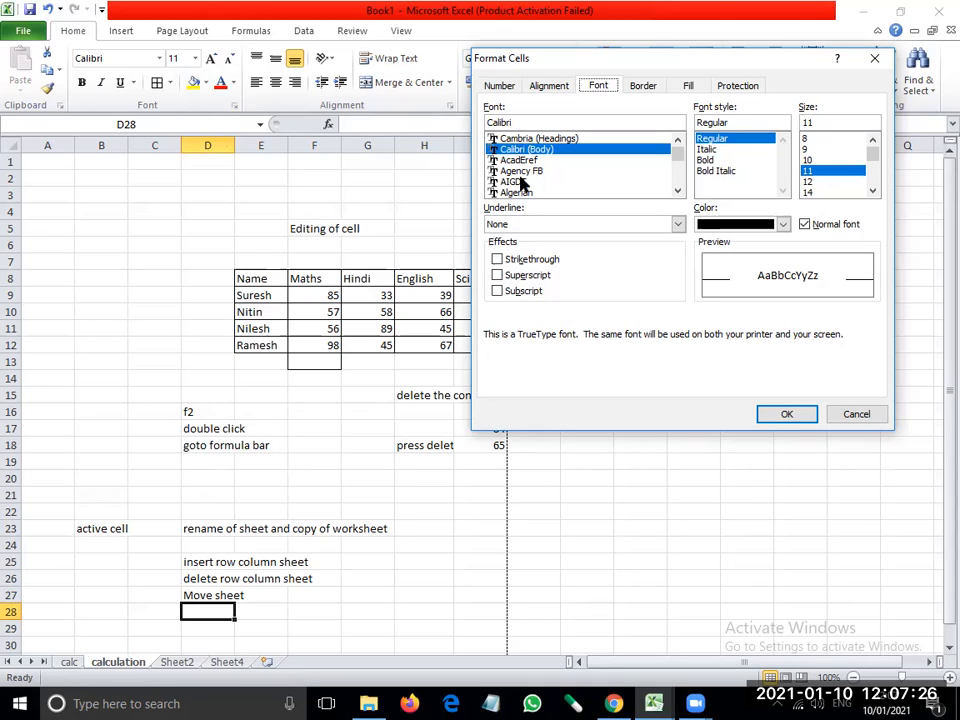
mouse_move(679, 158)
mouse_down()
mouse_move(677, 193)
mouse_move(677, 133)
mouse_up()
click(528, 139)
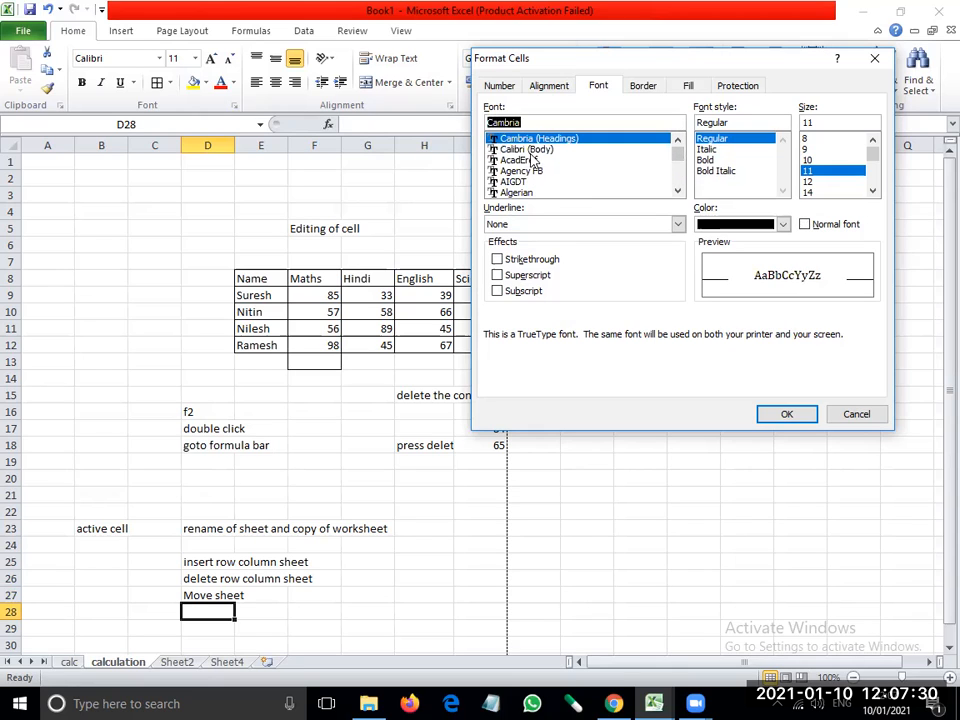
click(527, 149)
click(523, 160)
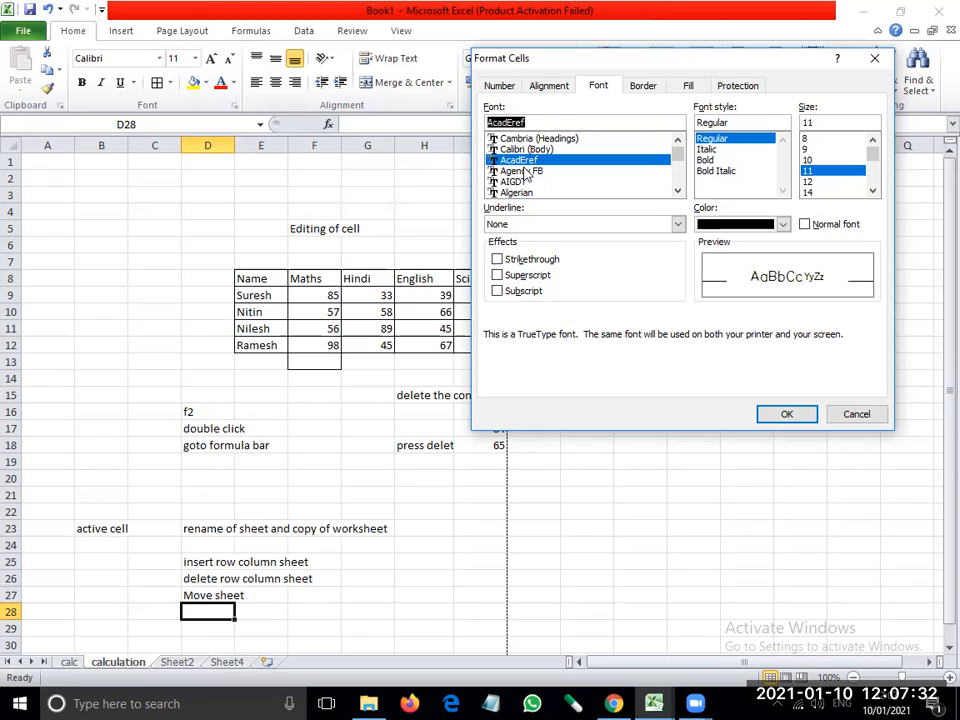
click(525, 171)
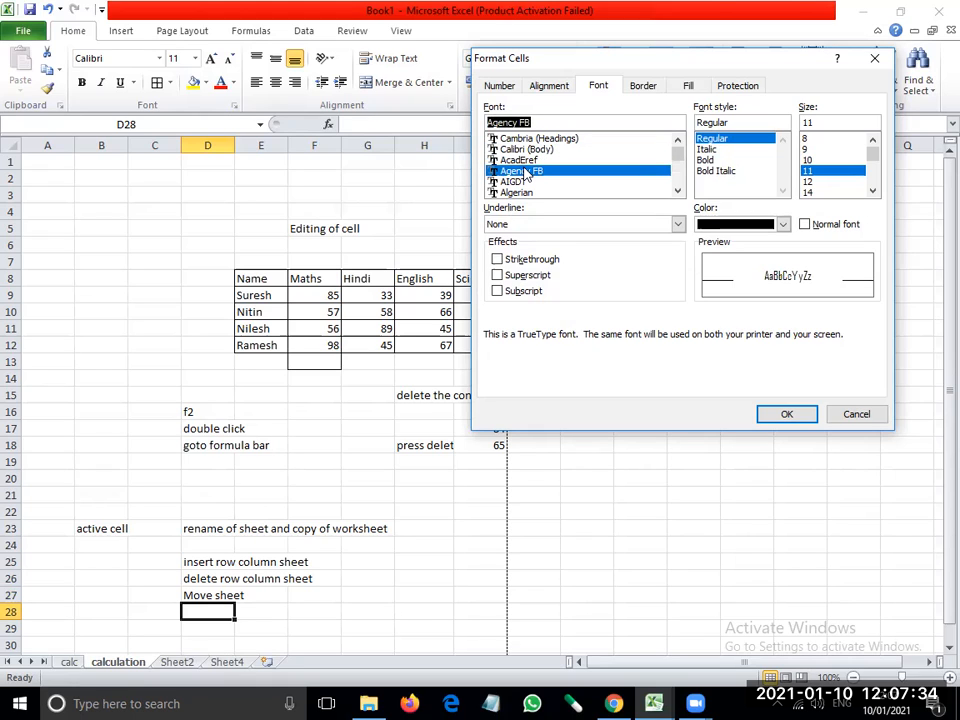
Preview the Arial Black and Arial fonts for cell D28, finishing on Arial Narrow
click(677, 191)
click(677, 191)
click(677, 191)
click(677, 191)
click(677, 191)
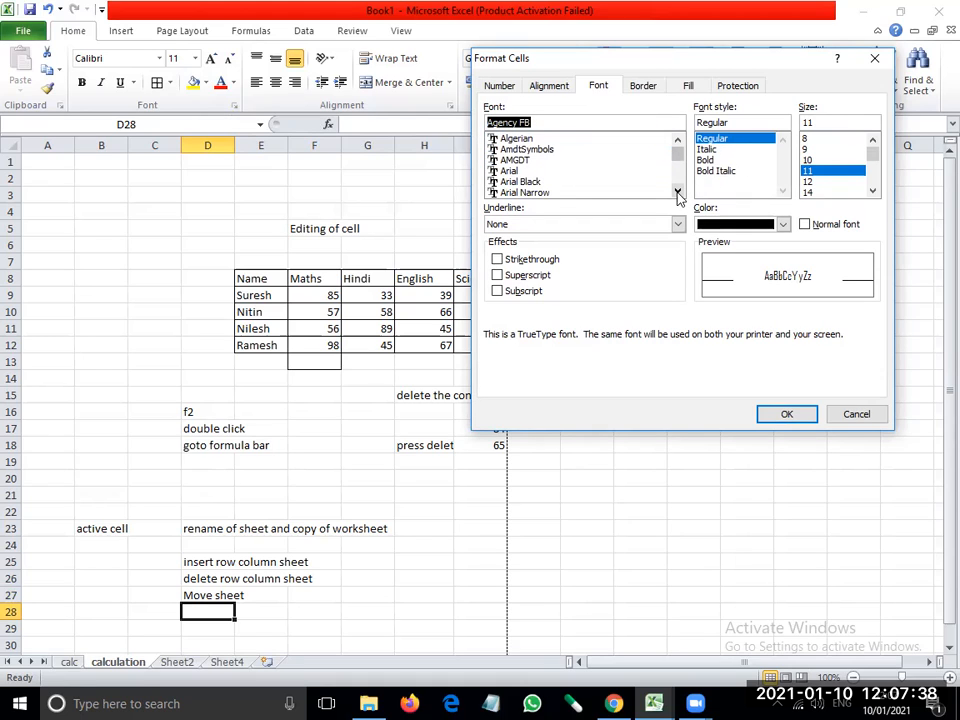
click(559, 182)
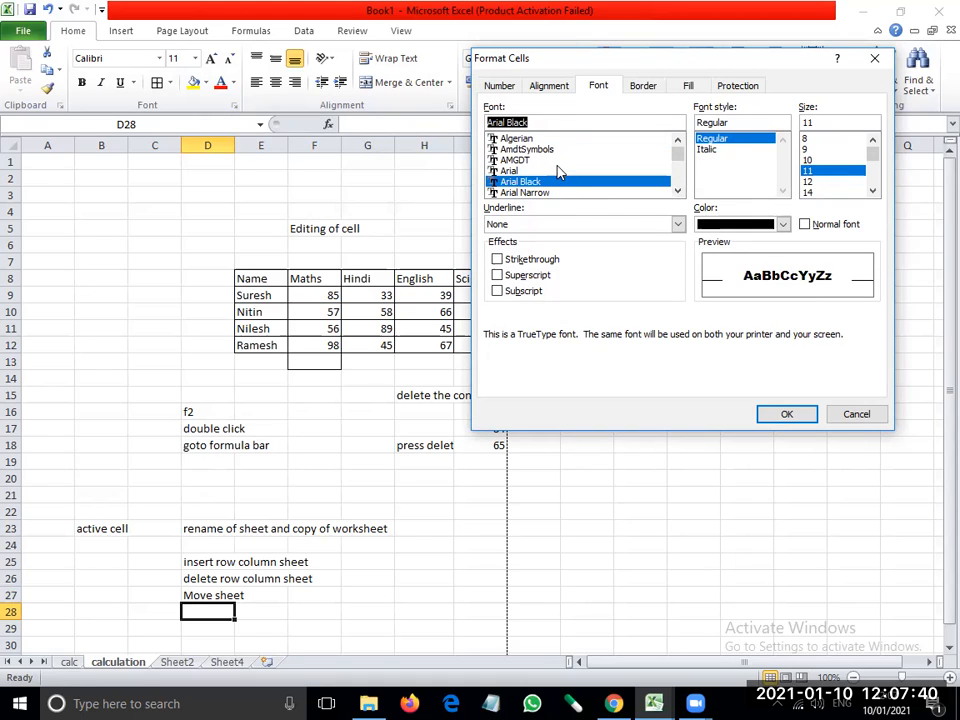
key(Up)
click(559, 182)
click(559, 192)
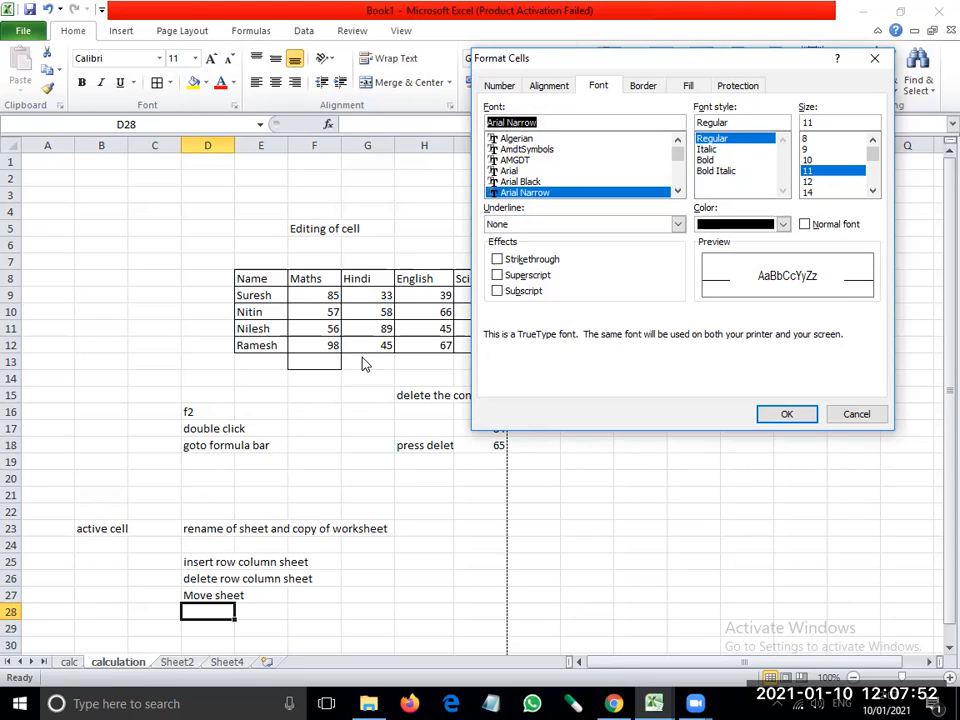
Try the Italic, Bold and Bold Italic font styles on the Arial Narrow font
click(710, 149)
click(711, 161)
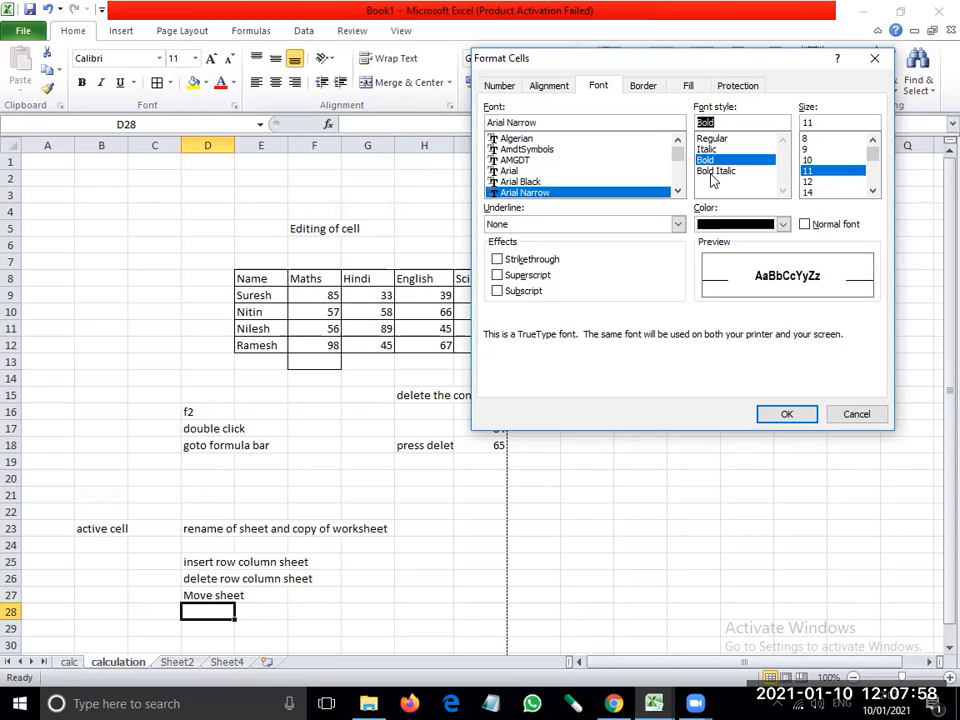
click(712, 173)
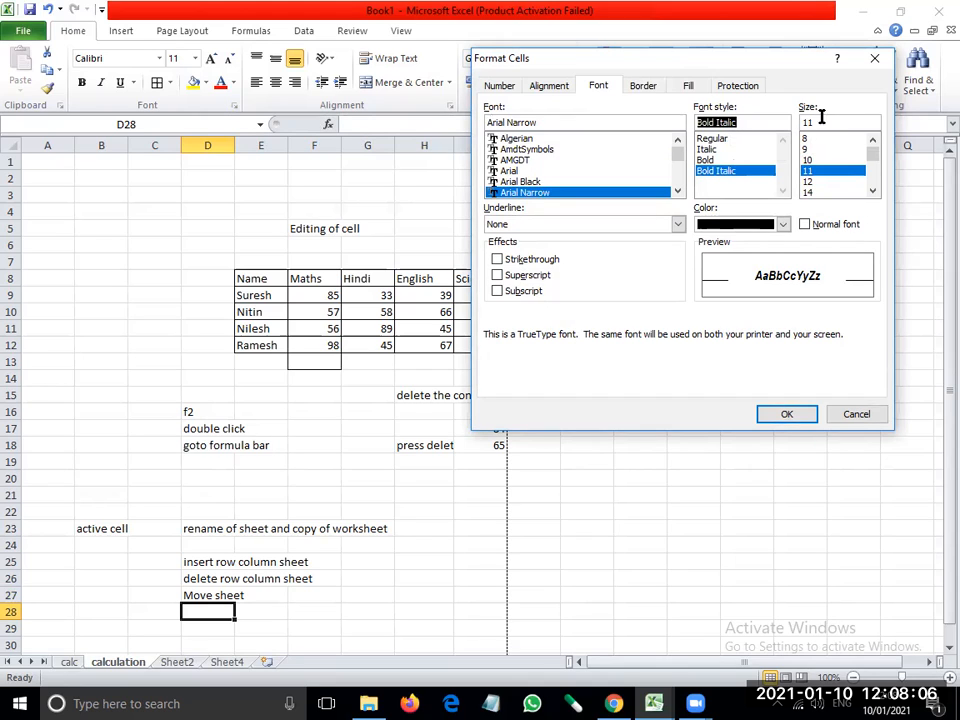
mouse_move(876, 153)
mouse_down()
mouse_move(872, 188)
mouse_move(871, 135)
mouse_up()
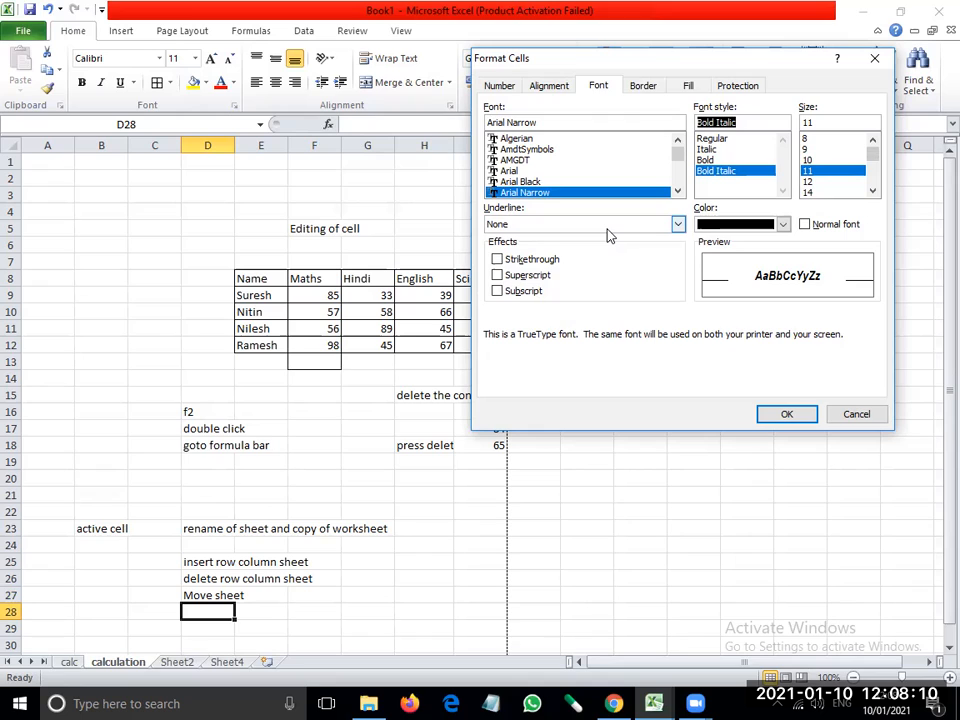
Try yellow as the font color in the preview and set it back to black
click(766, 226)
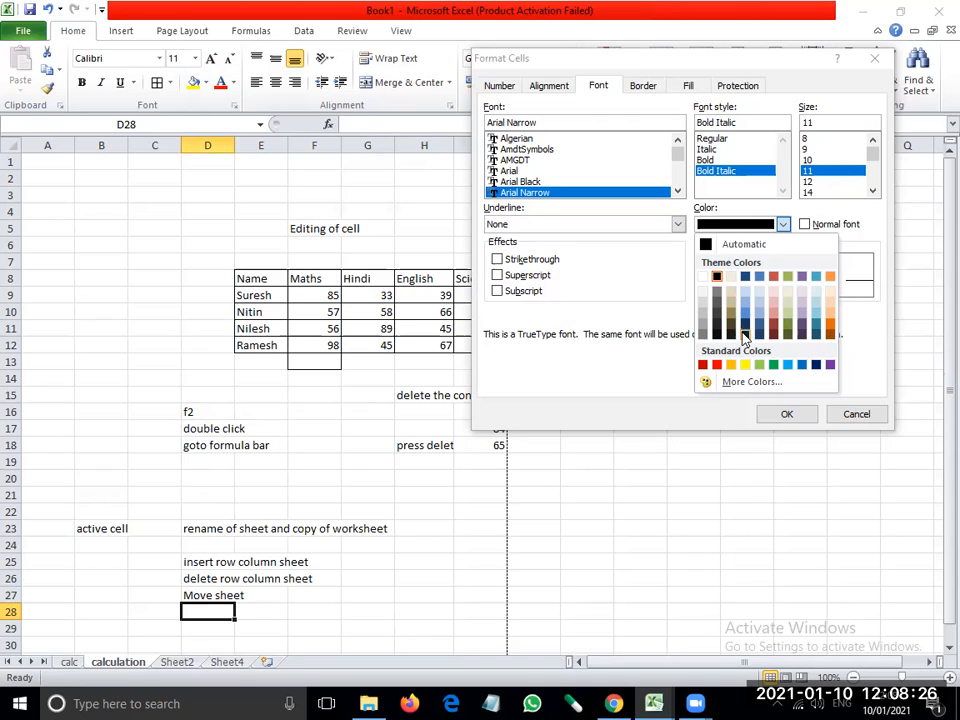
click(745, 365)
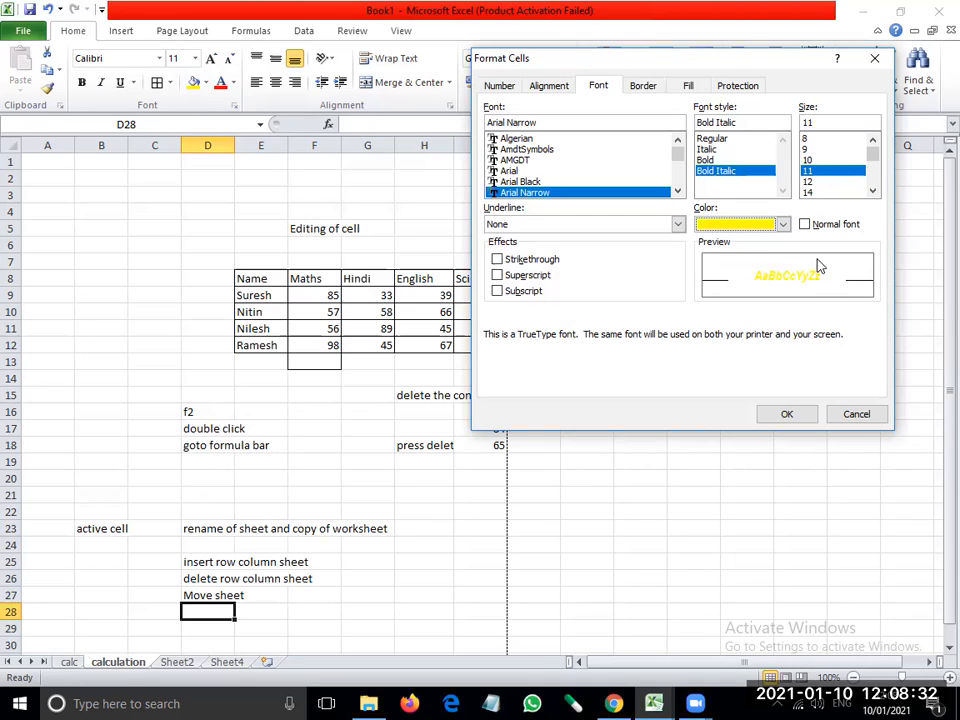
click(783, 224)
click(716, 277)
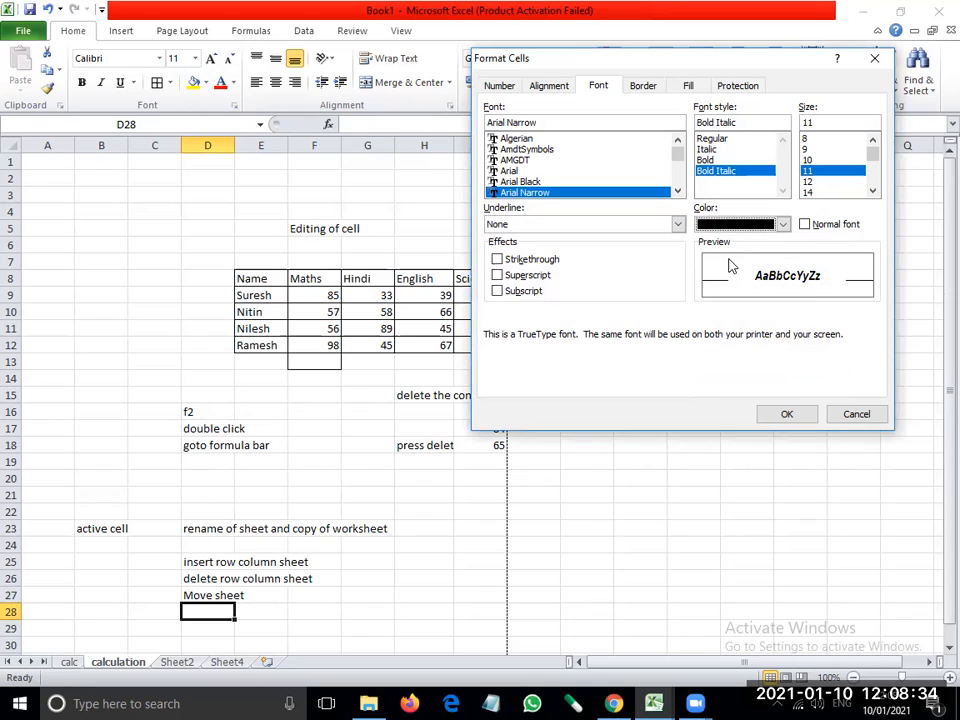
Try the Single and Double underline options in the preview and set the underline back to None
click(631, 225)
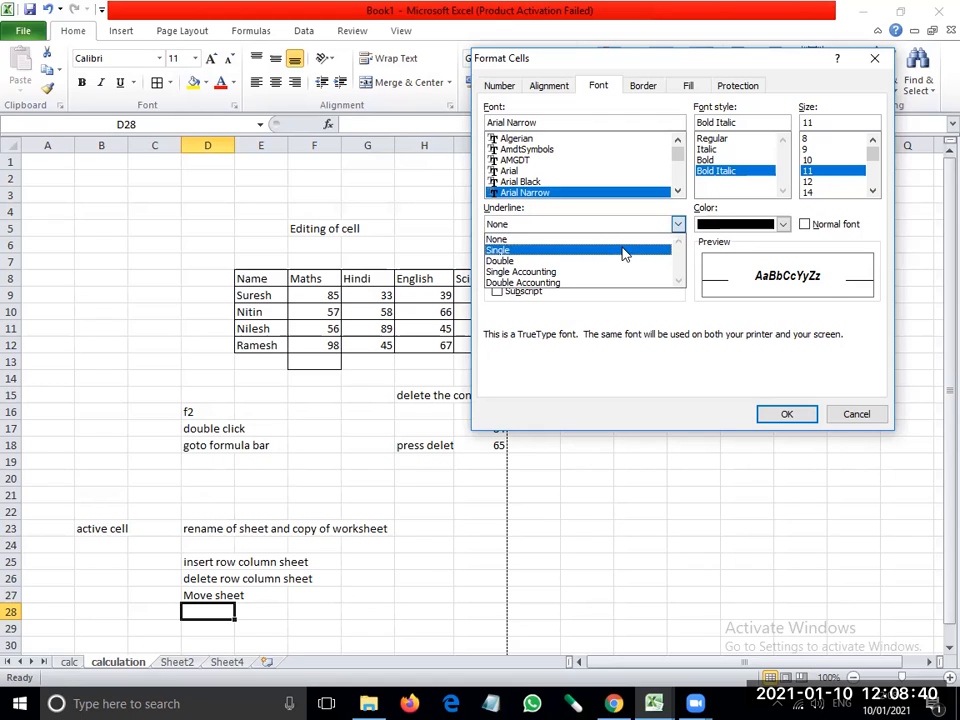
click(624, 250)
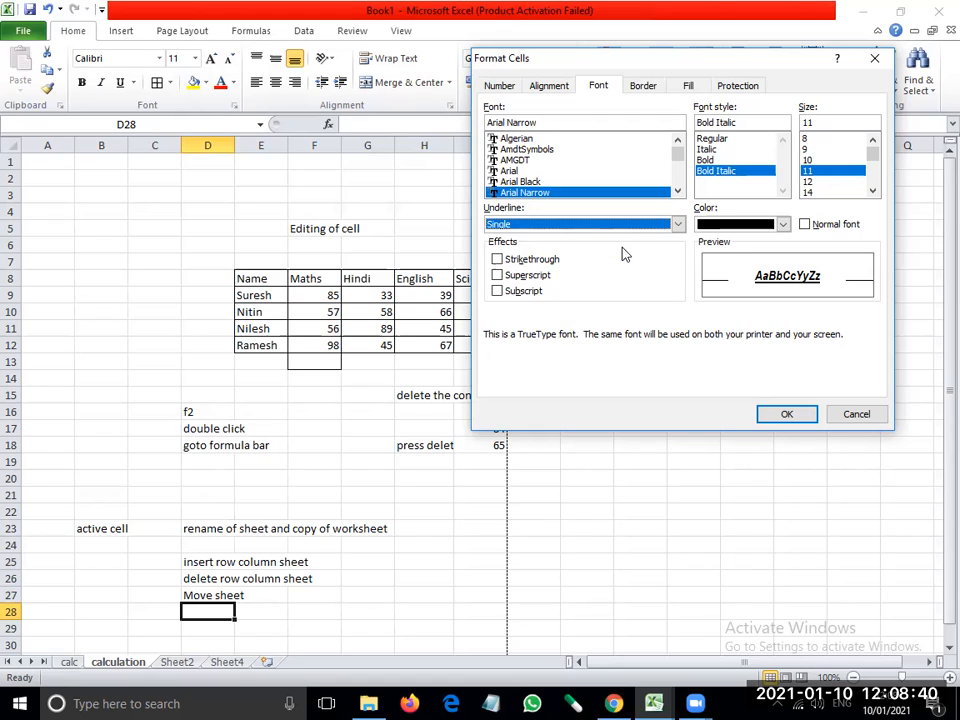
click(558, 226)
click(558, 261)
click(546, 230)
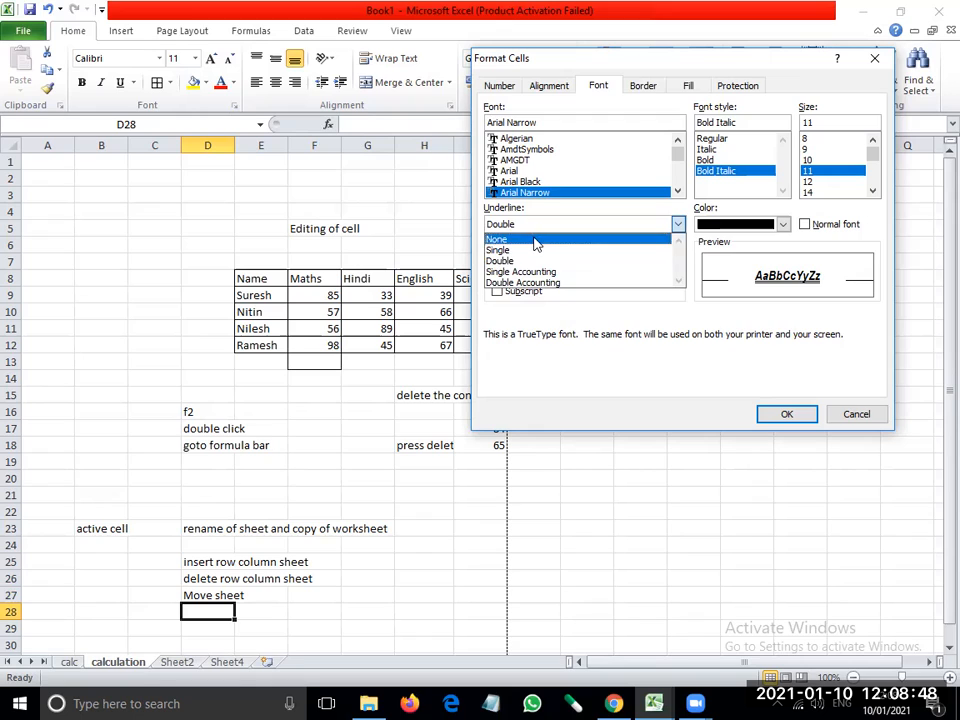
click(535, 240)
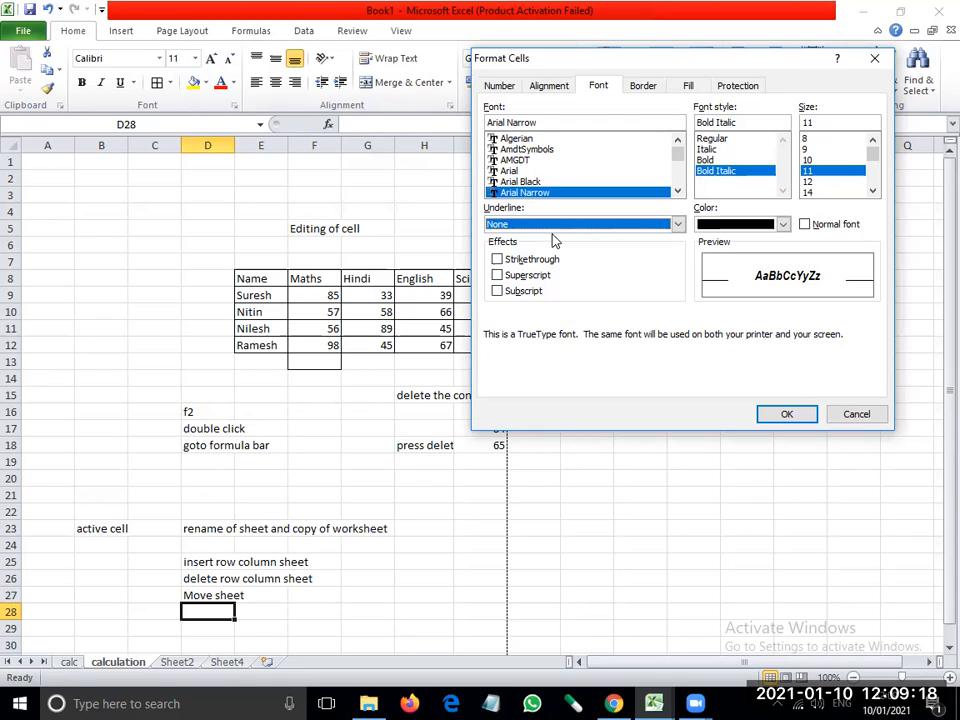
Try the Arial font in Regular style at size 12 in the preview and cancel the font changes
click(517, 171)
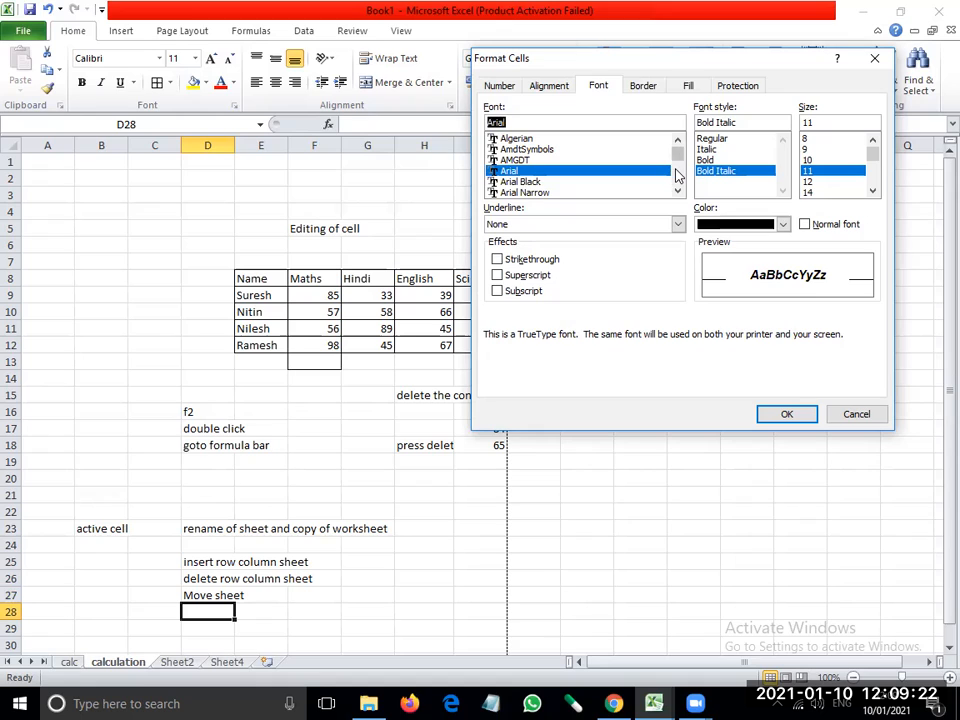
click(712, 138)
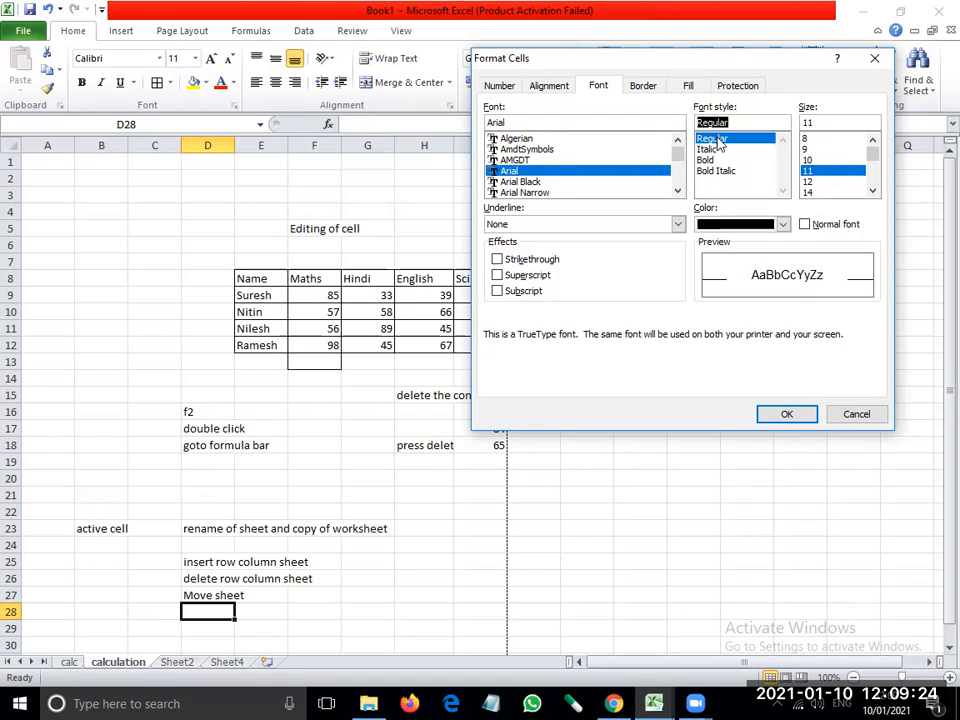
click(872, 190)
click(822, 172)
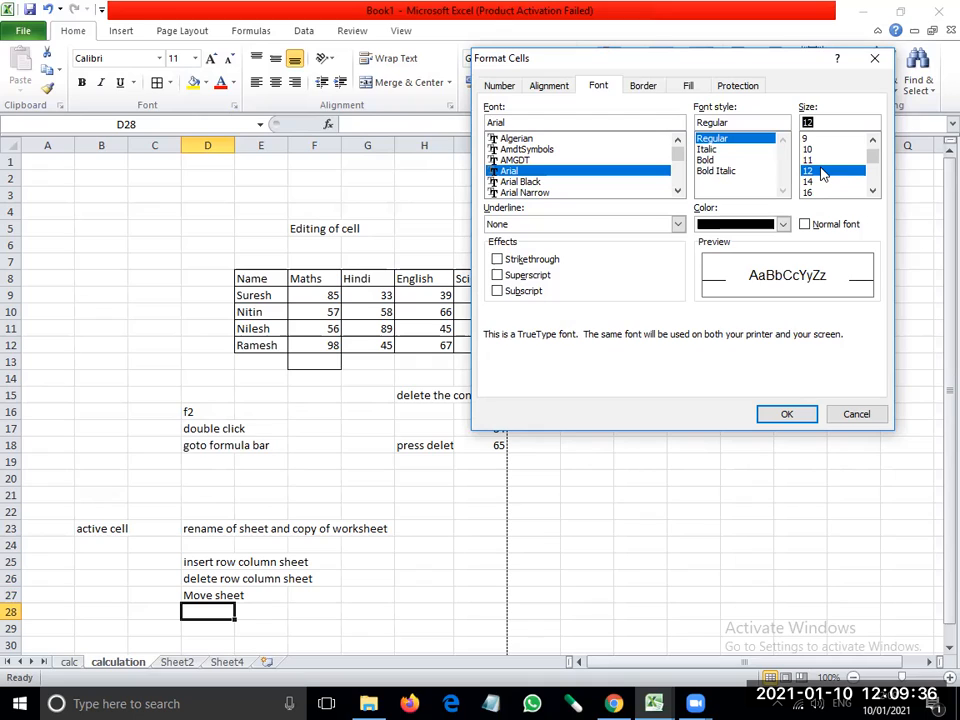
click(842, 420)
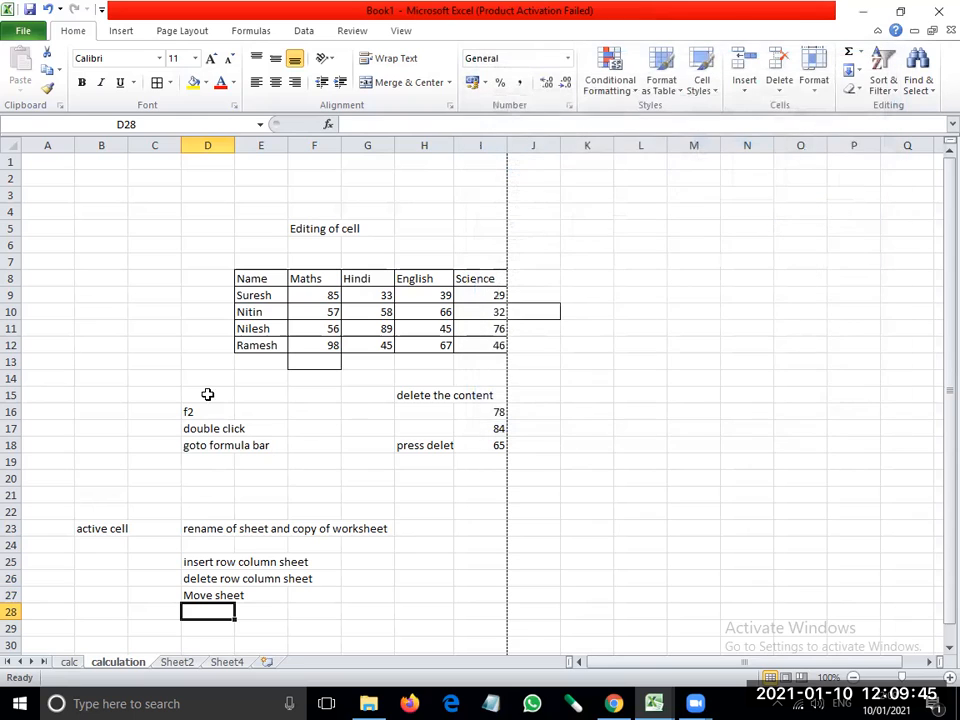
Enter x2 in cell B11 and keep that cell selected
click(120, 332)
text(x2)
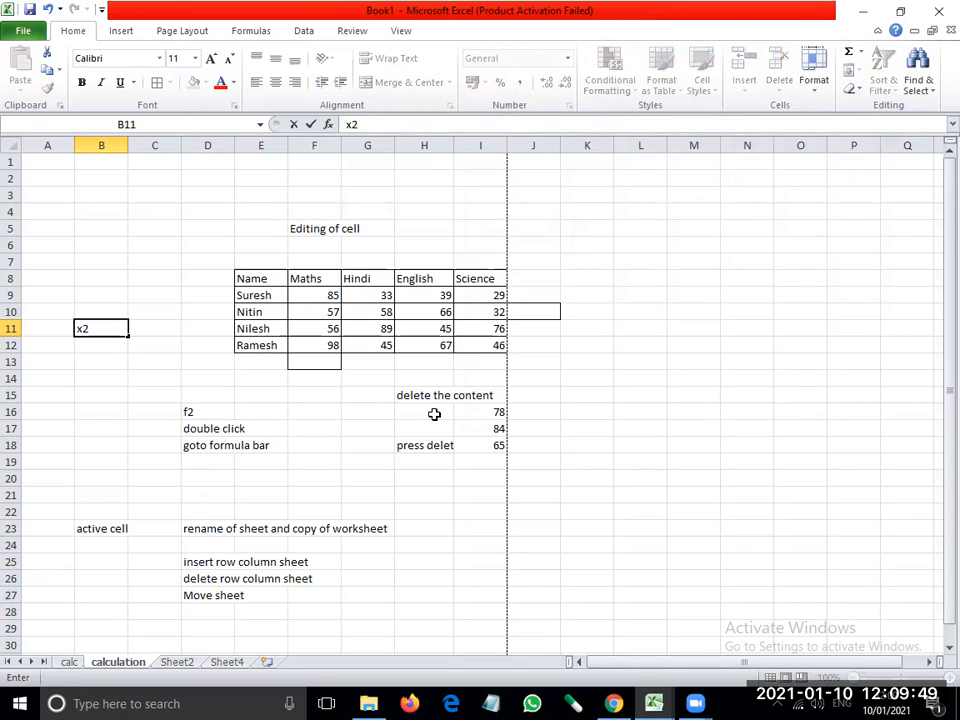
key(Return)
key(Up)
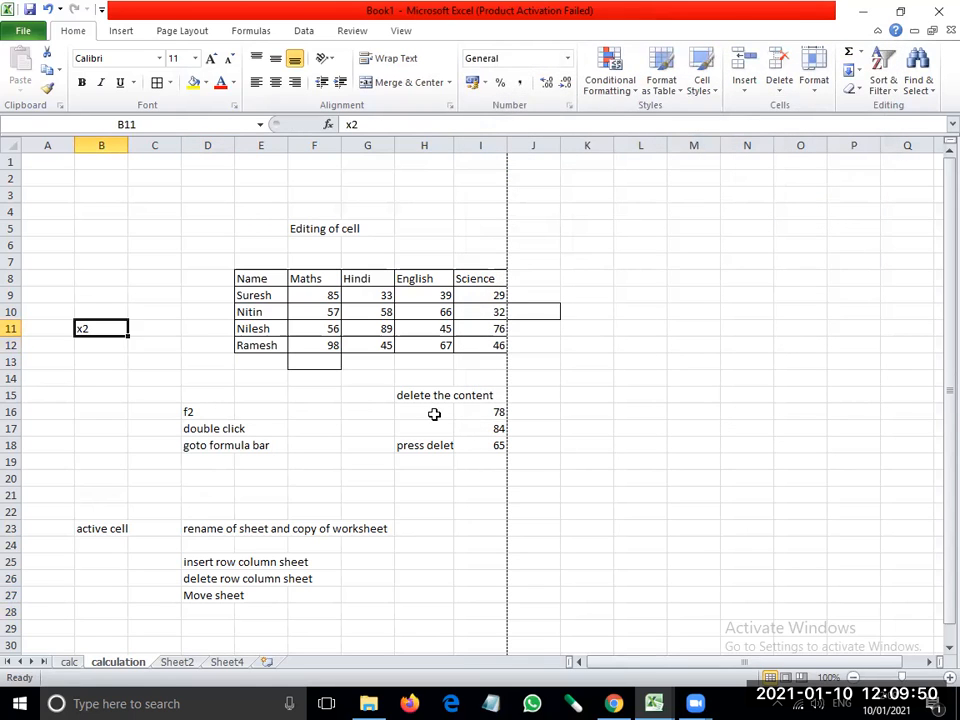
Format only the 2 in cell B11 as superscript and review the cell's font effects
click(355, 123)
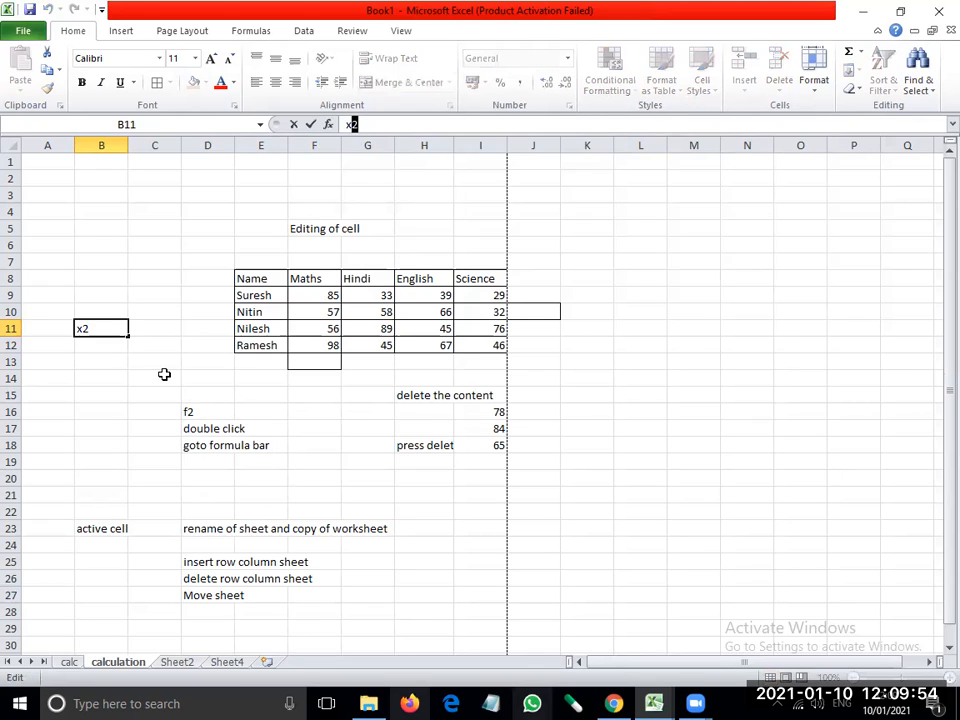
click(234, 106)
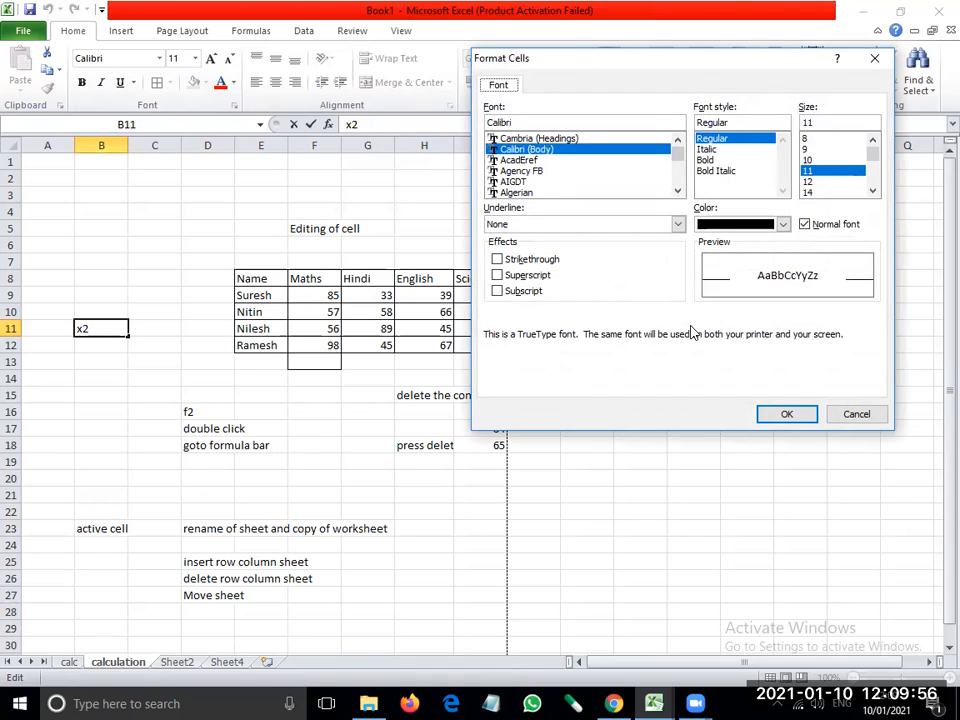
click(527, 275)
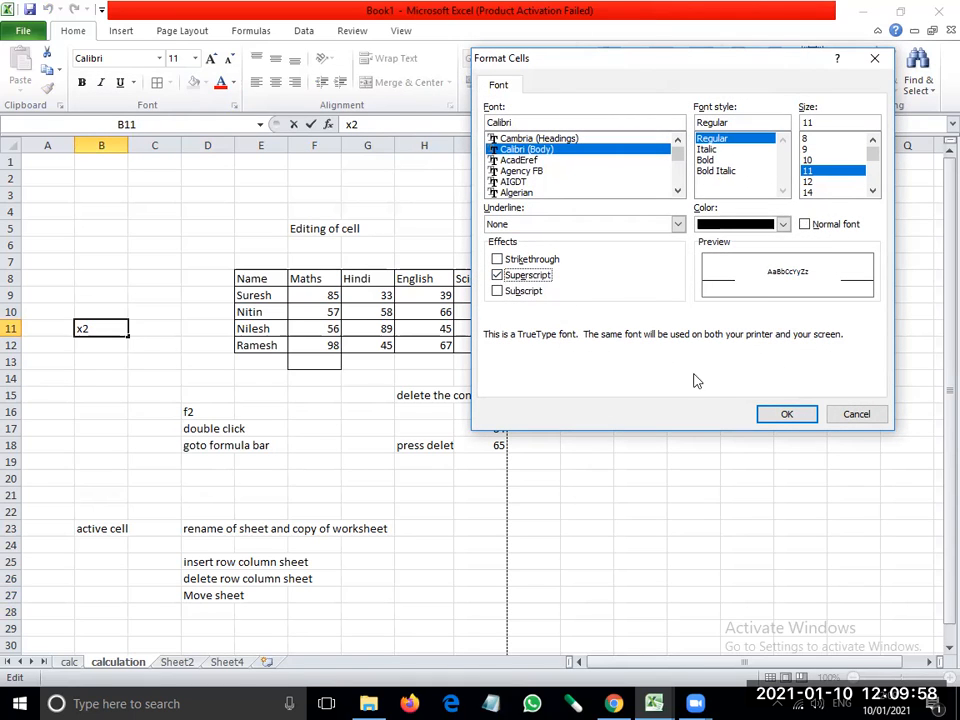
click(789, 412)
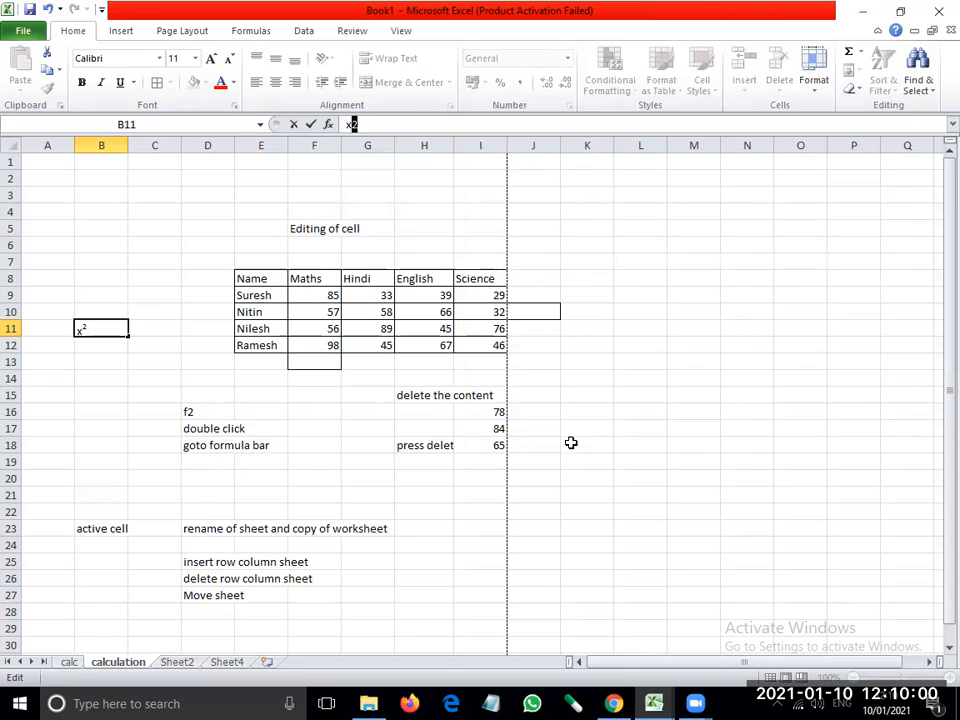
click(226, 457)
click(108, 326)
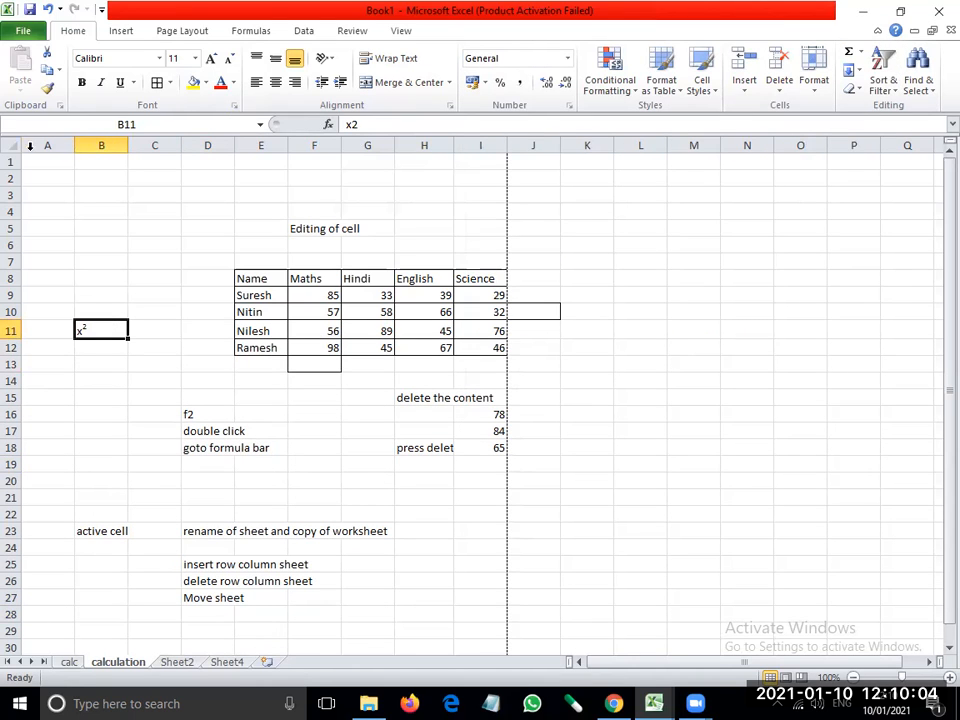
key(ctrl+1)
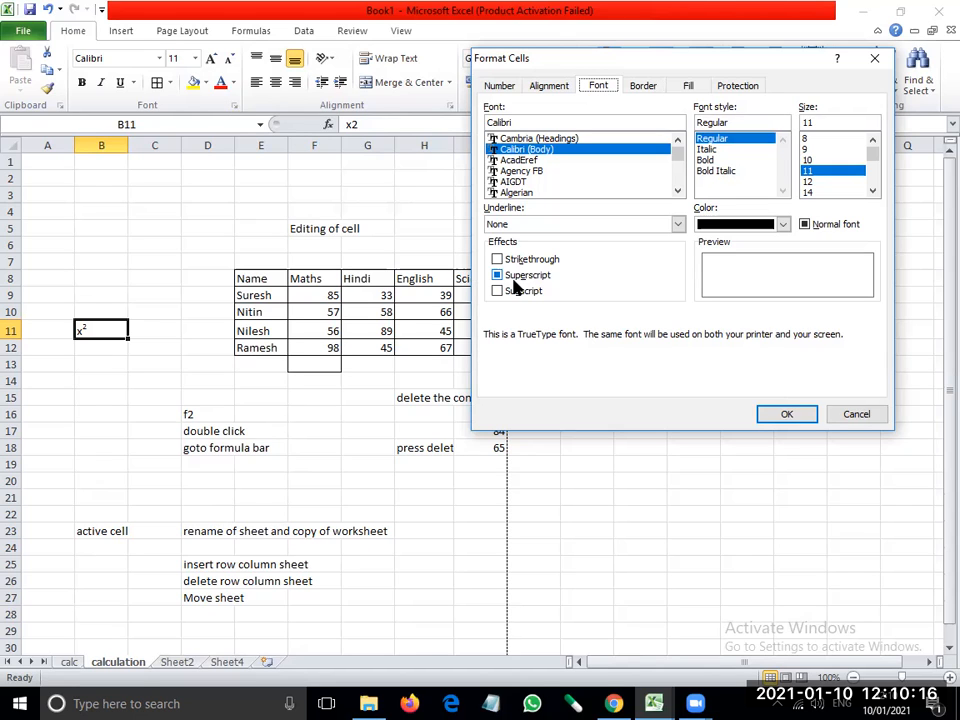
click(786, 414)
Enter log x in cell B15 and keep that cell selected
click(105, 397)
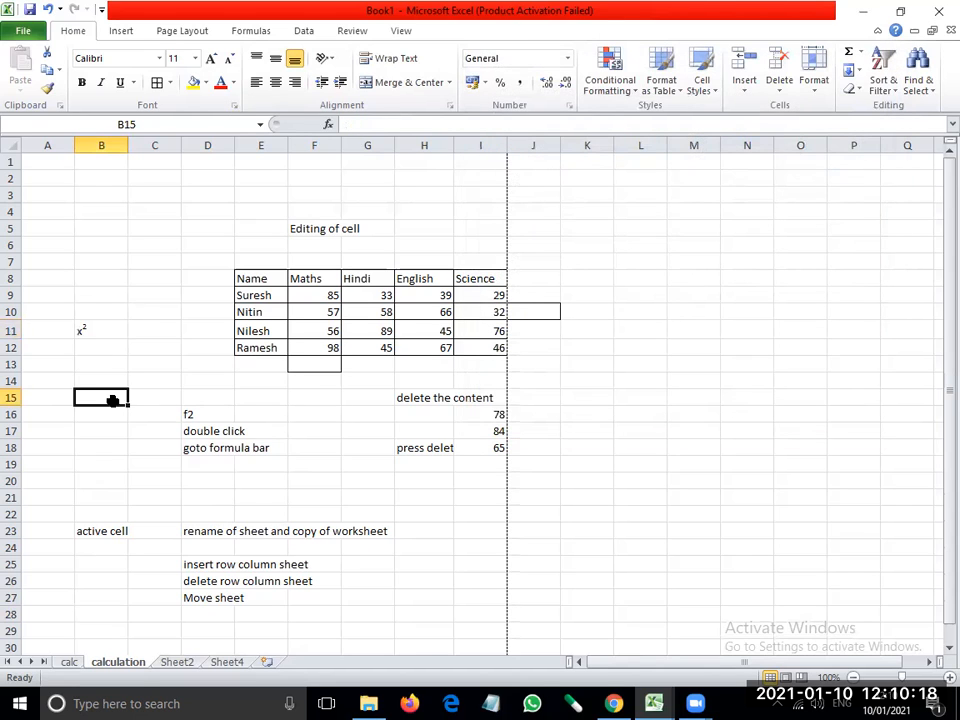
text(log)
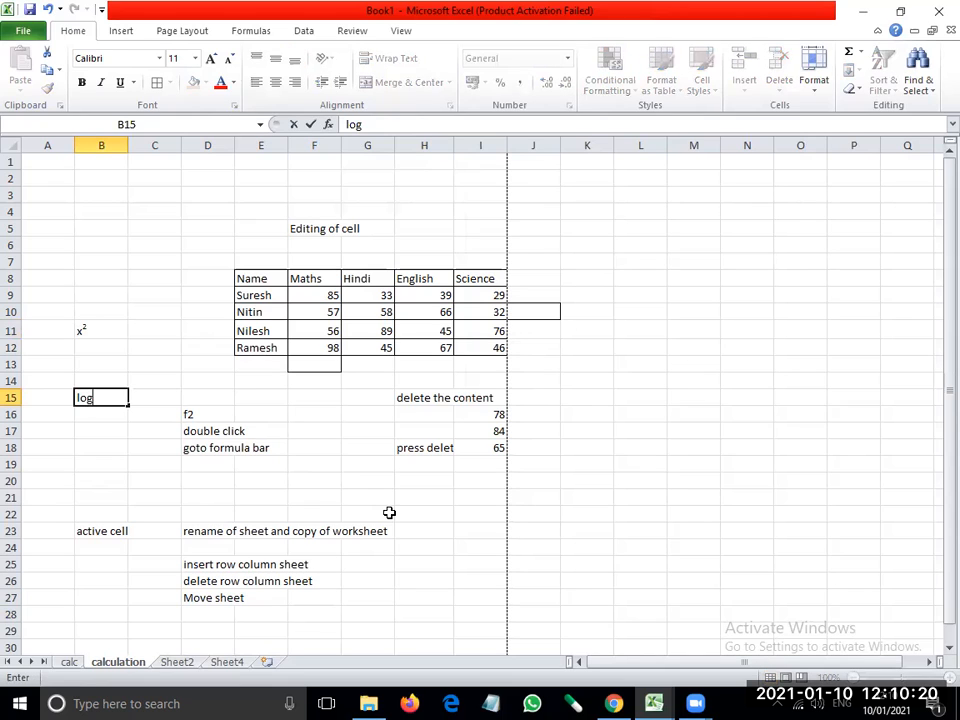
text( x)
key(Return)
key(Up)
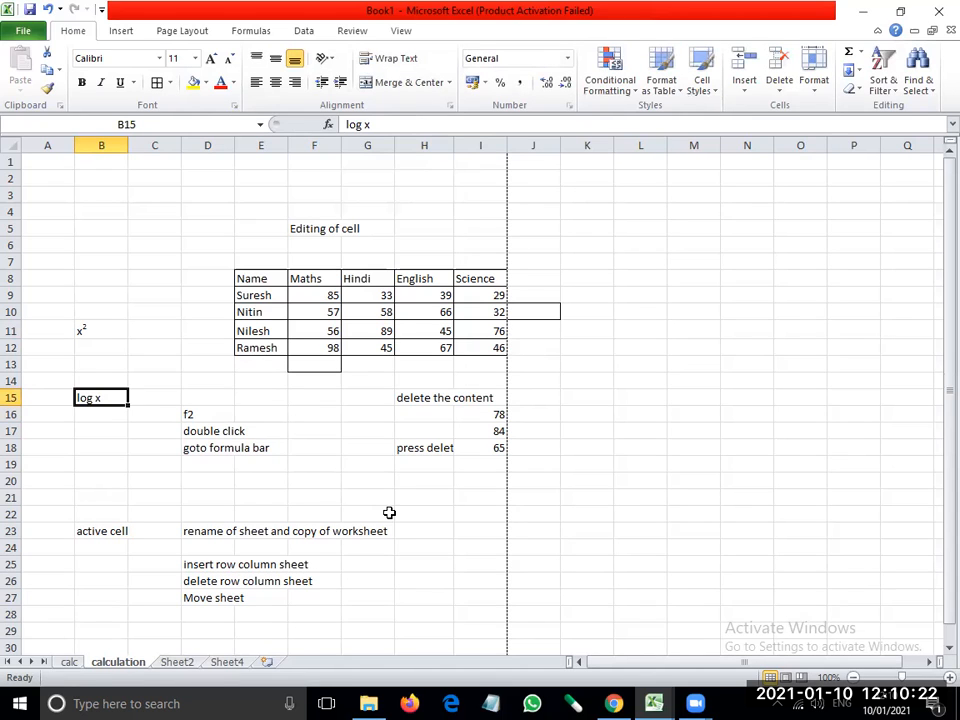
Format only the x of log x in cell B15 as subscript
double_click(366, 123)
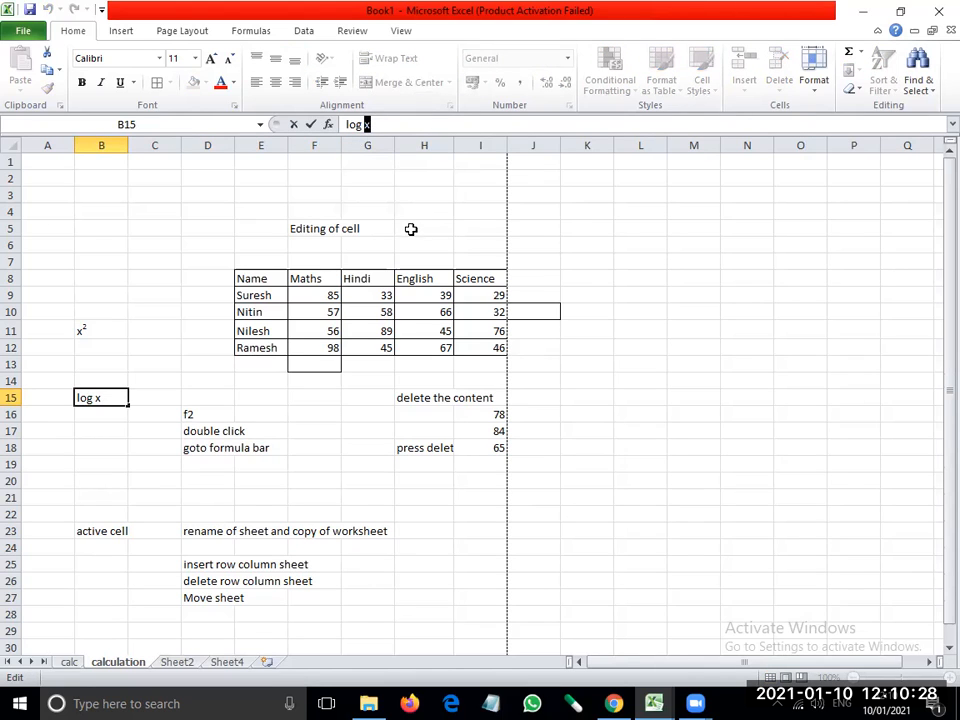
click(235, 106)
click(497, 291)
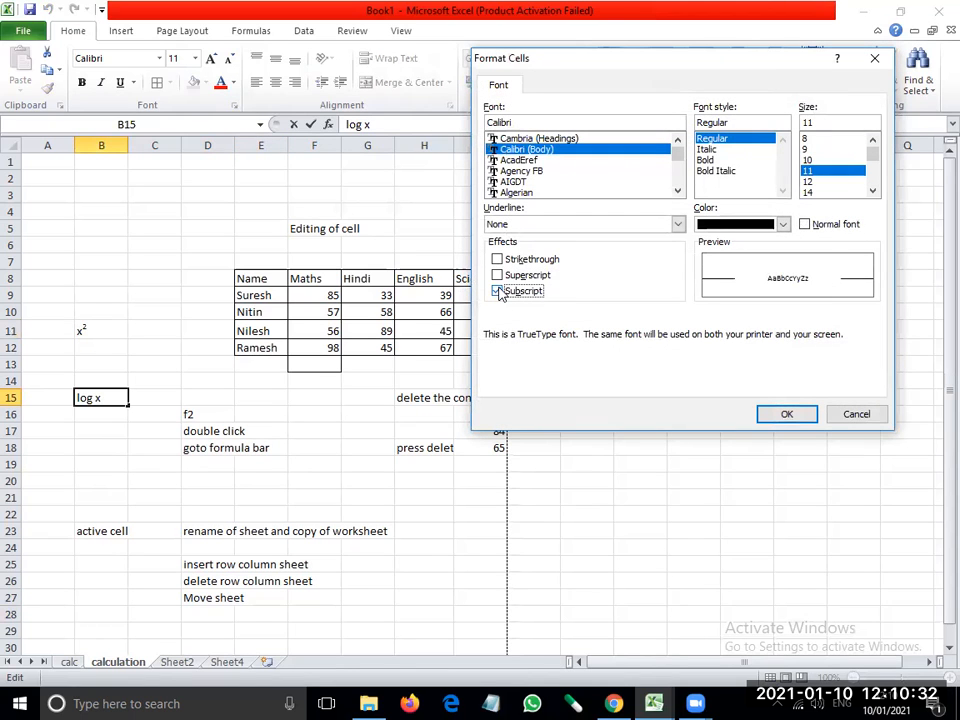
click(800, 418)
click(265, 447)
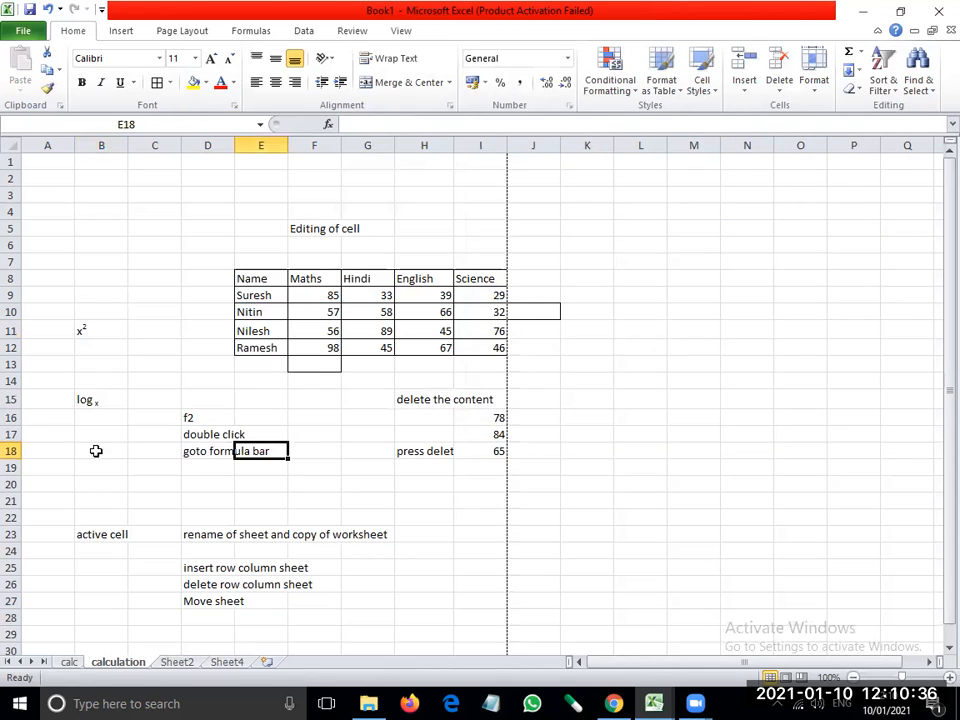
click(94, 398)
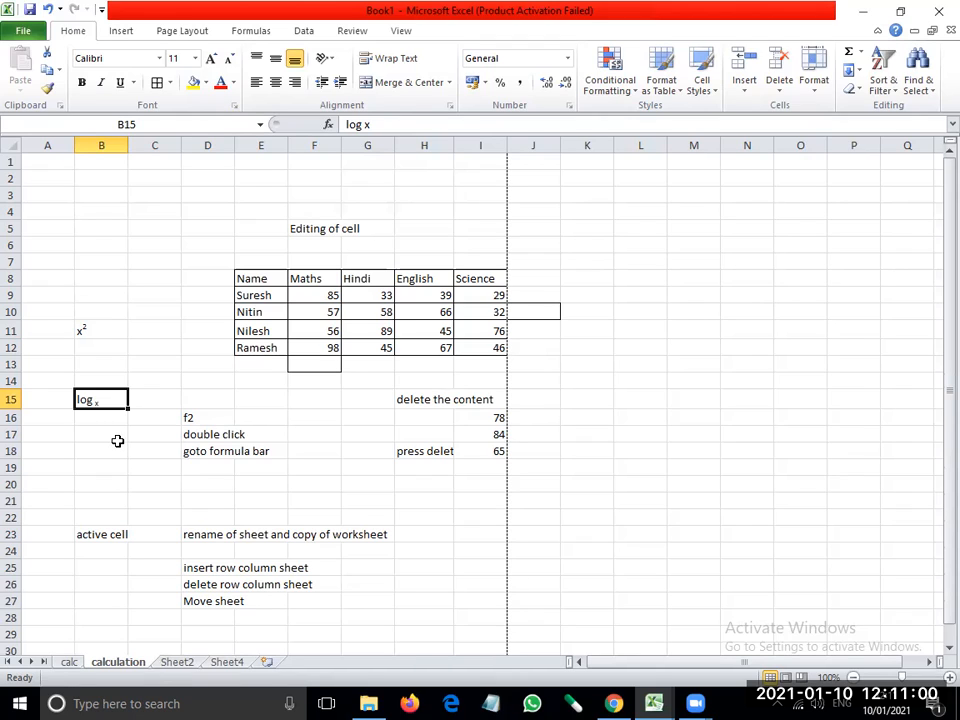
click(117, 438)
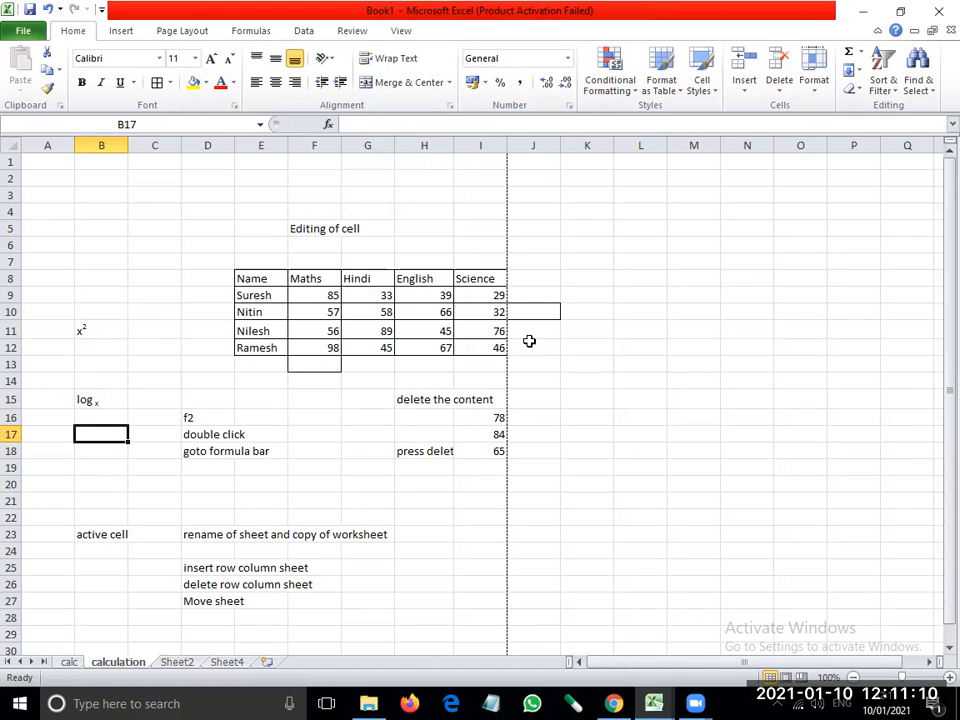
click(35, 31)
click(38, 56)
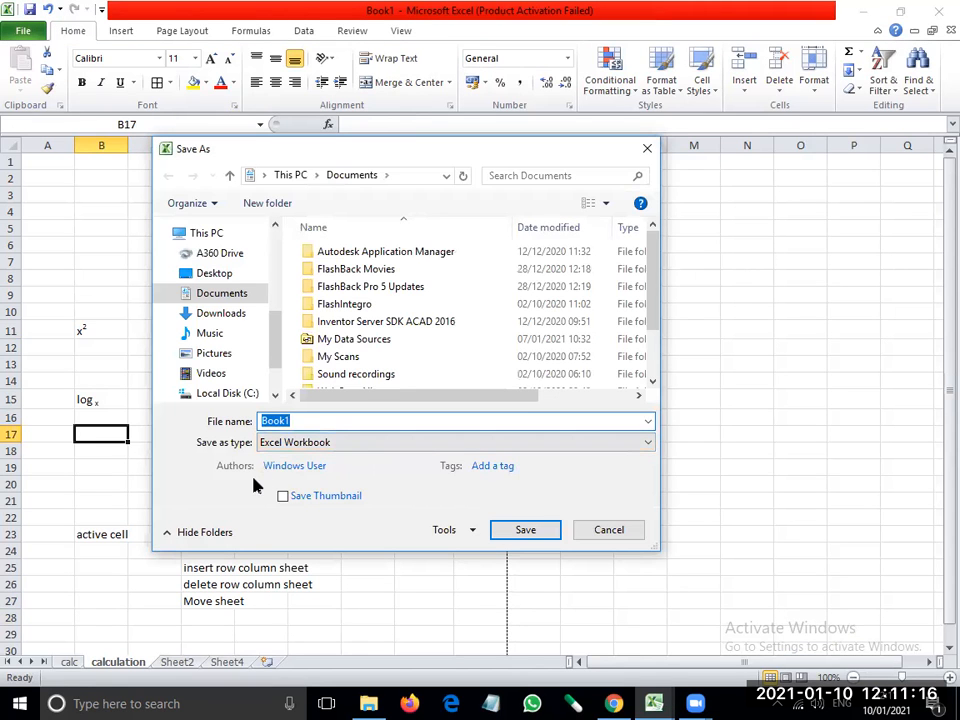
click(607, 530)
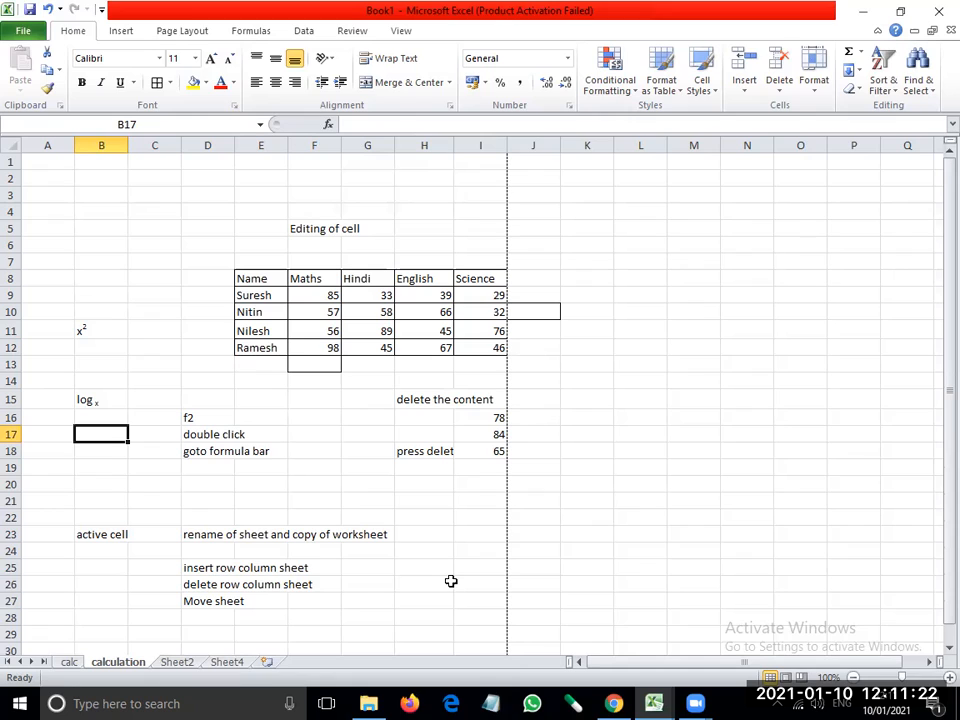
Enter words in cell B21 and keep that cell selected
click(108, 499)
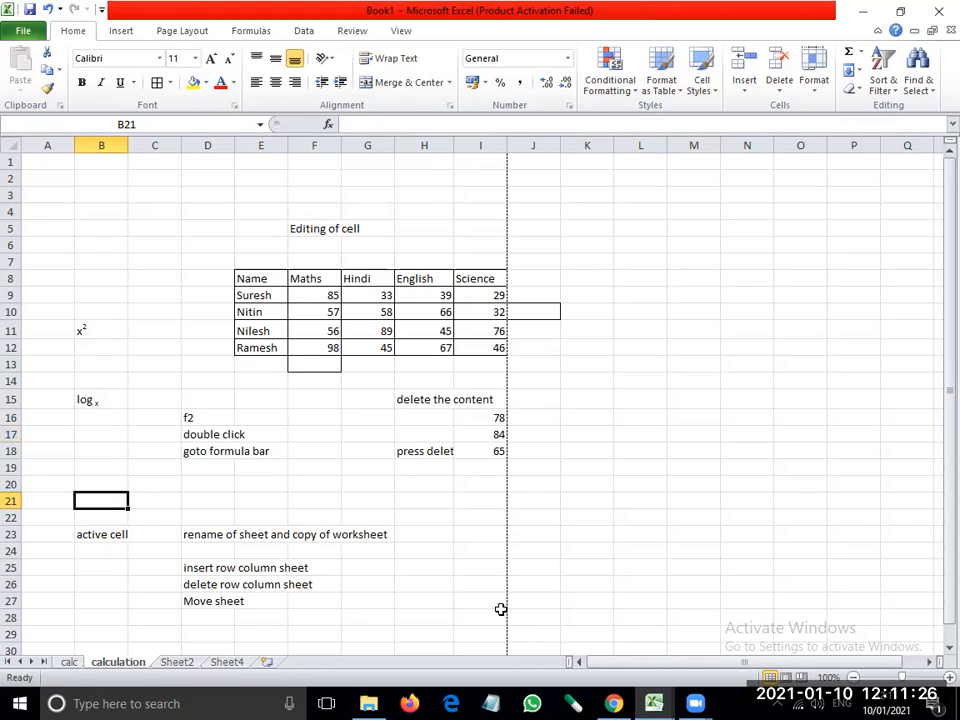
text(words)
key(Return)
key(Up)
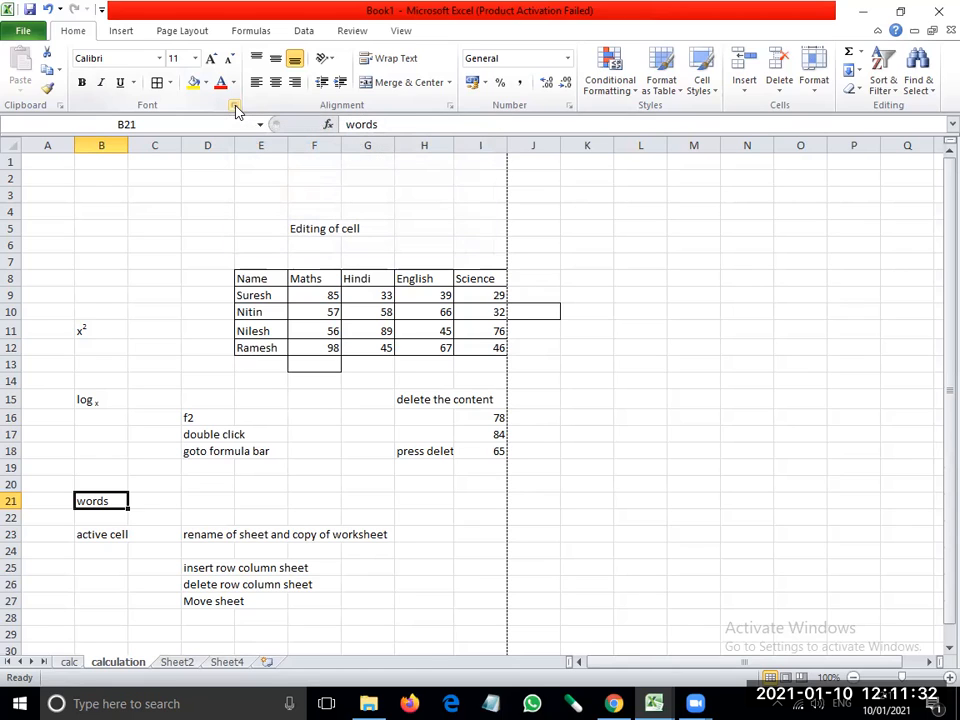
text(d)
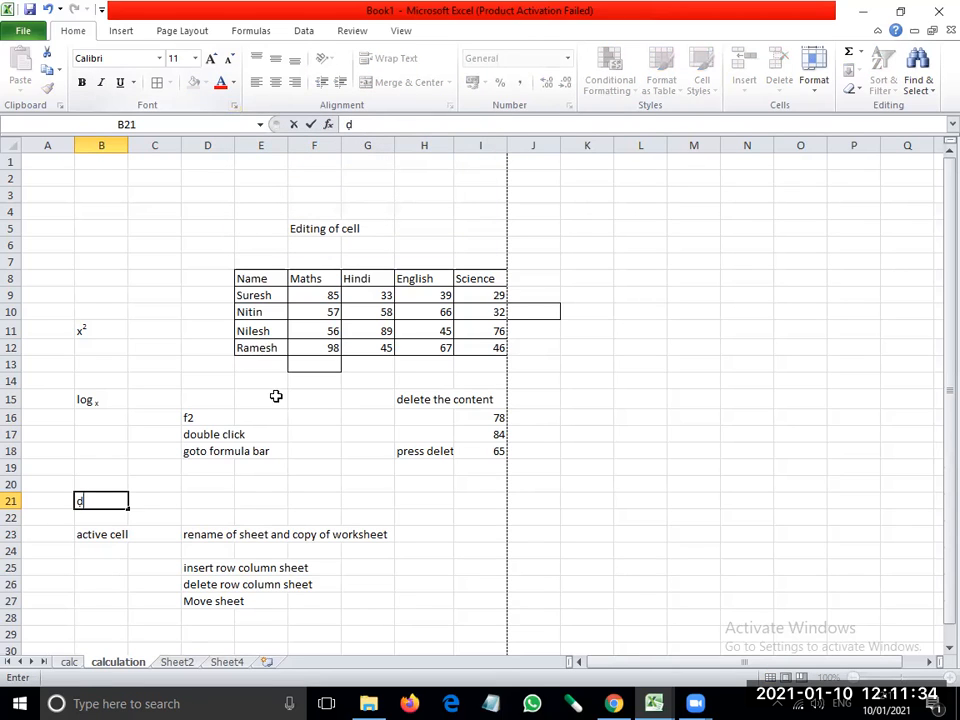
click(238, 486)
key(ctrl+z)
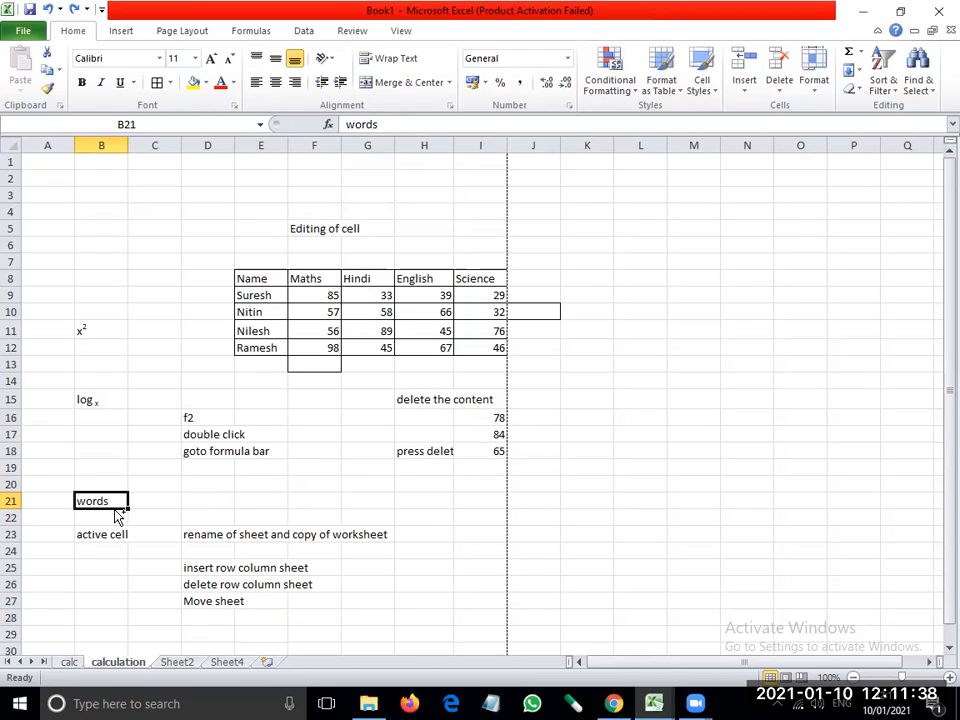
Apply the Strikethrough font effect to the text in cell B21
key(alt)
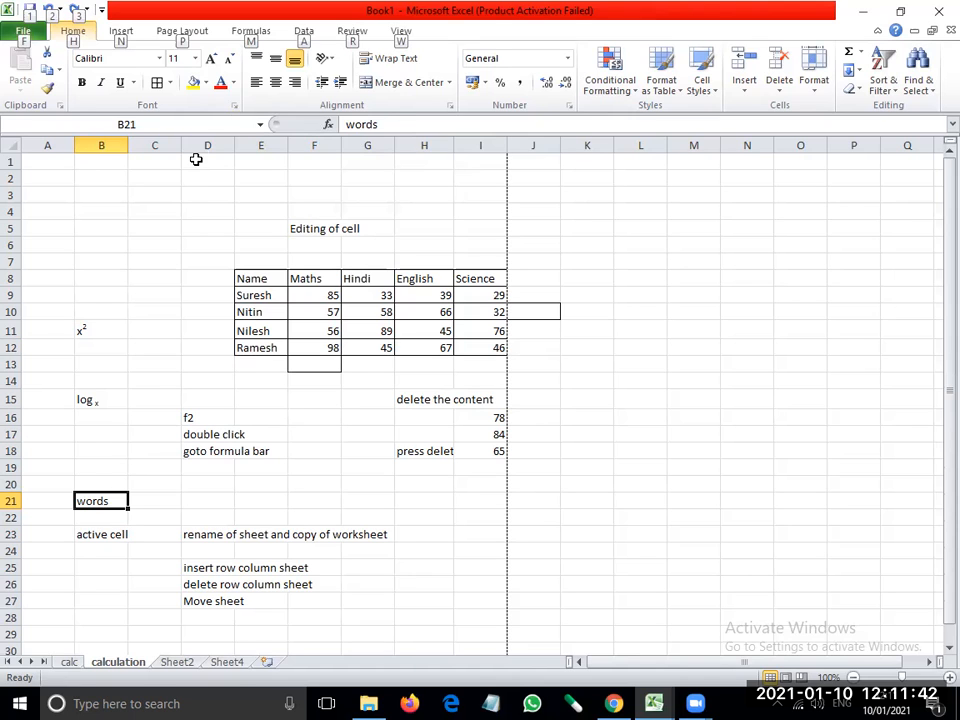
click(233, 105)
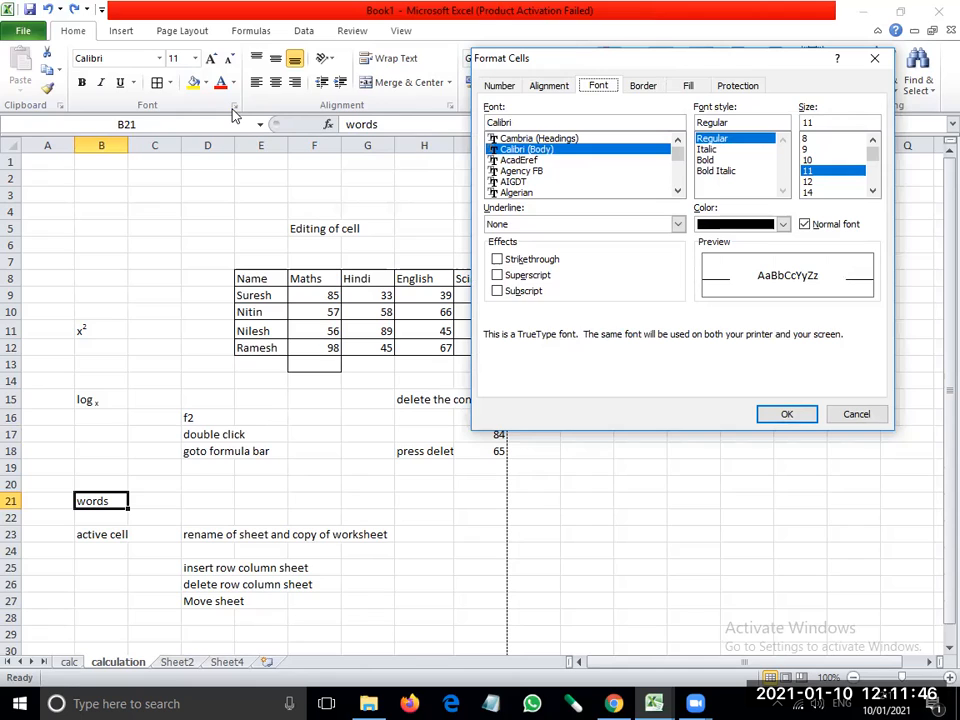
click(499, 259)
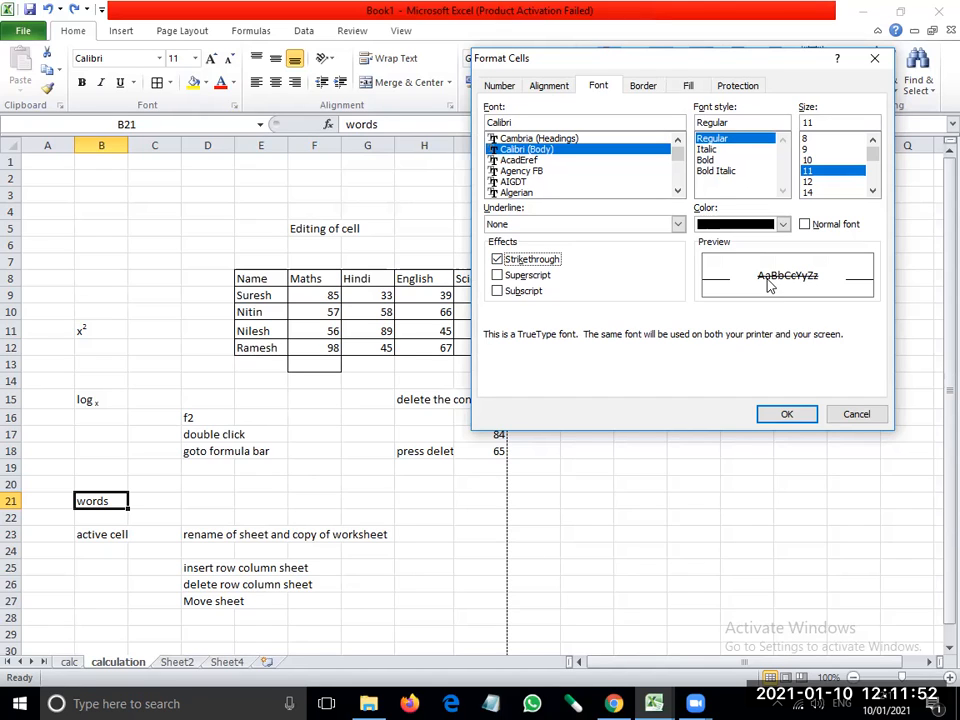
click(789, 418)
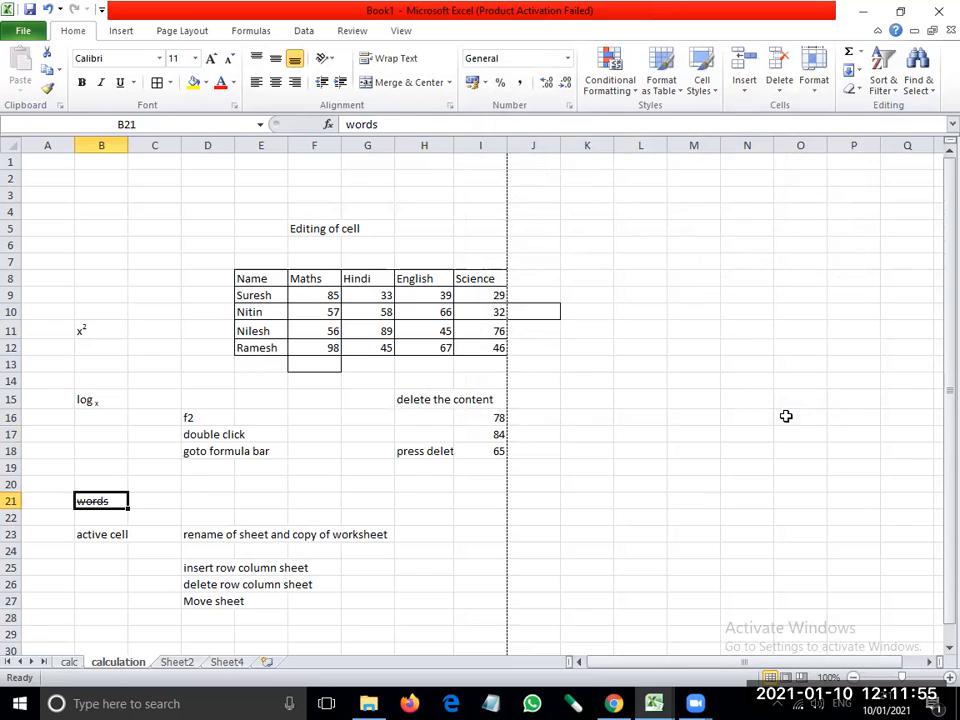
click(140, 535)
click(118, 500)
click(158, 510)
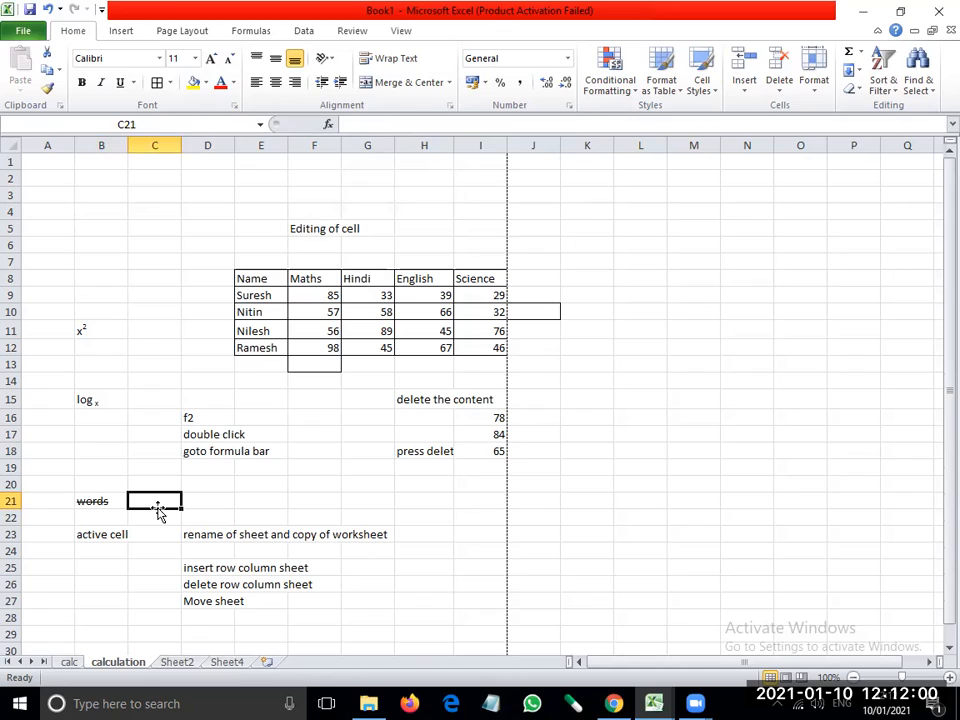